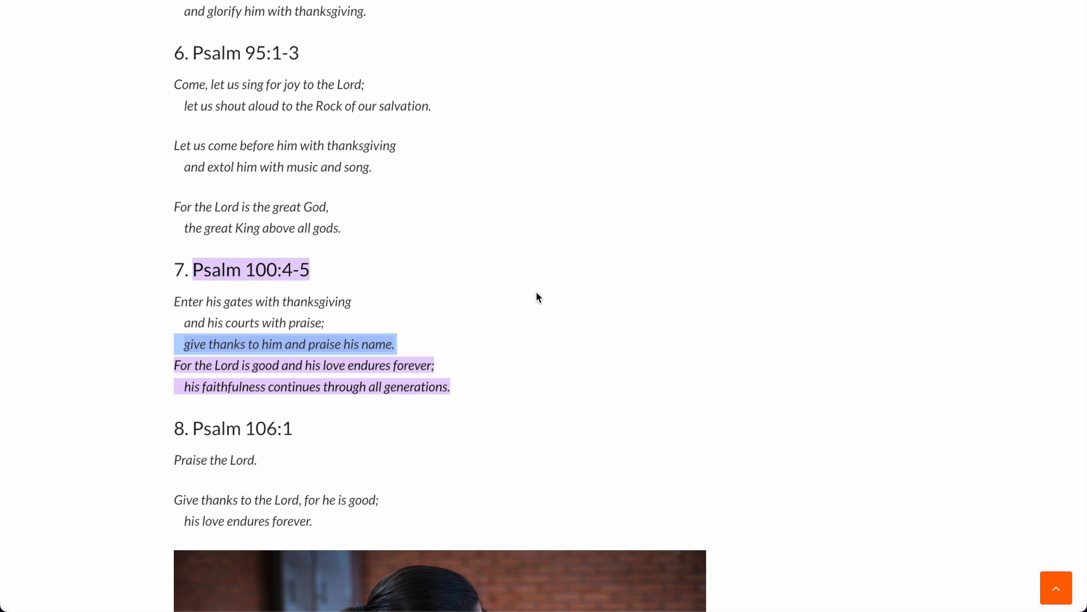
- Copy the line "give thanks to him and praise his name." from the Psalm 100:4-5 passage
click(197, 344)
triple_click(225, 345)
key(ctrl+c)
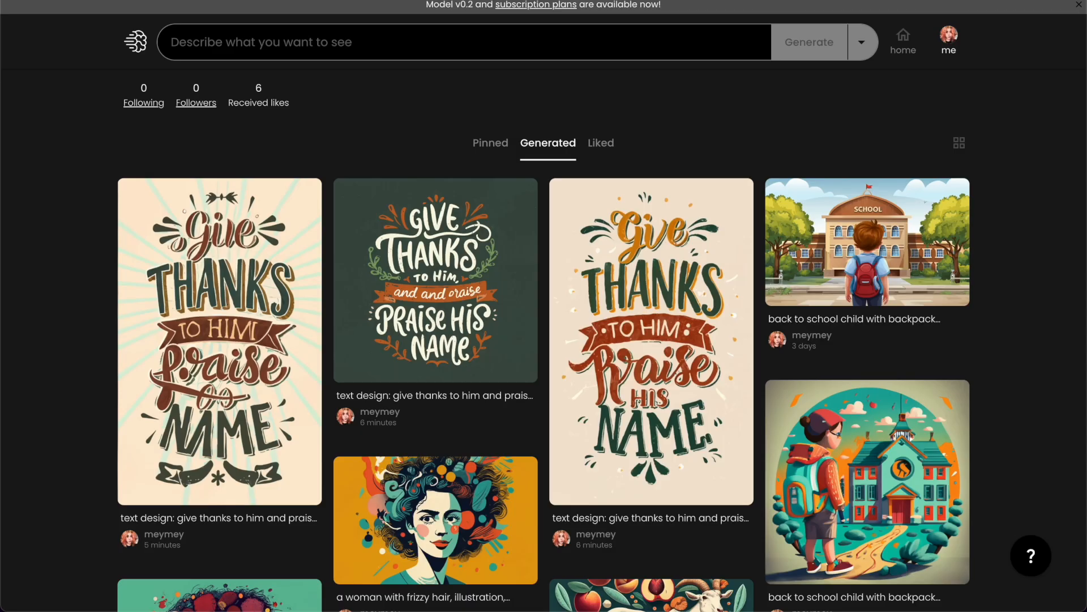
- Switch to Ideogram and enter the prompt "text: give thanks to him and praise his name." using the copied verse
click(407, 44)
text(text:)
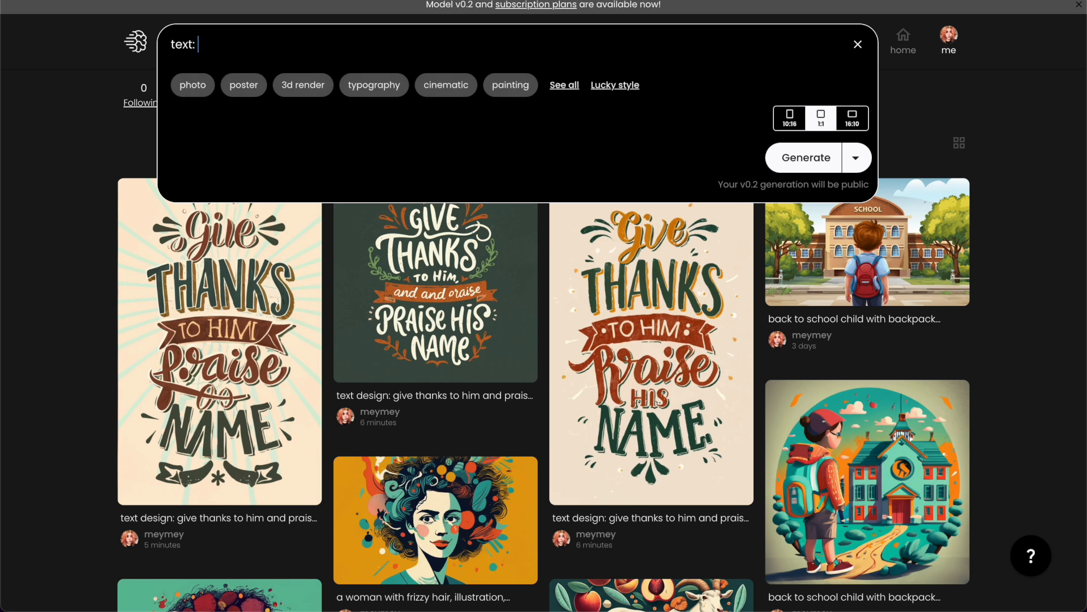
key(ctrl+v)
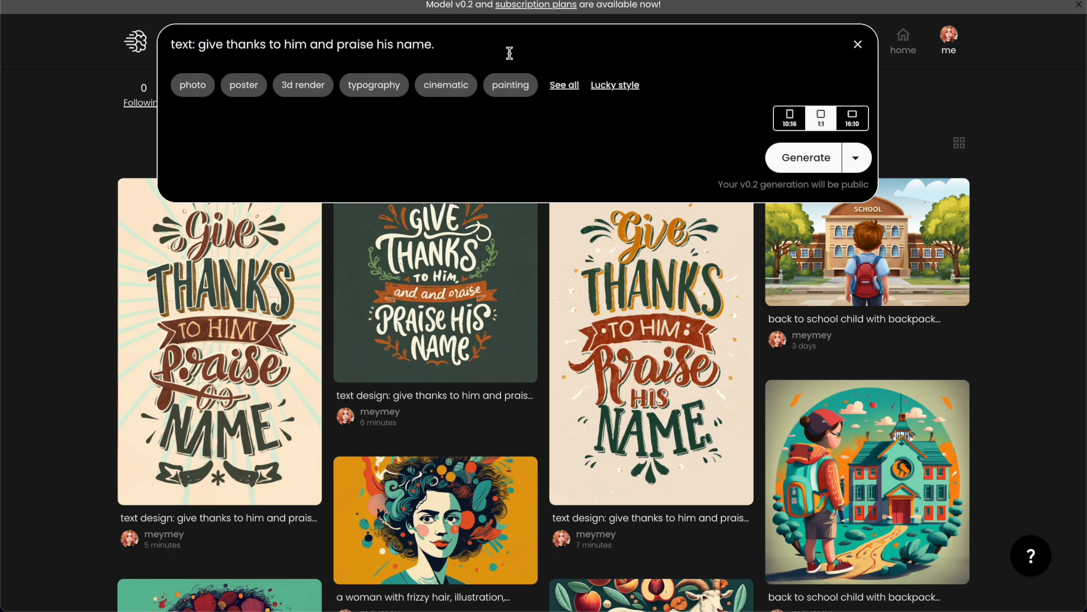
- Add the poster, typography and graffiti styles to the prompt
click(245, 86)
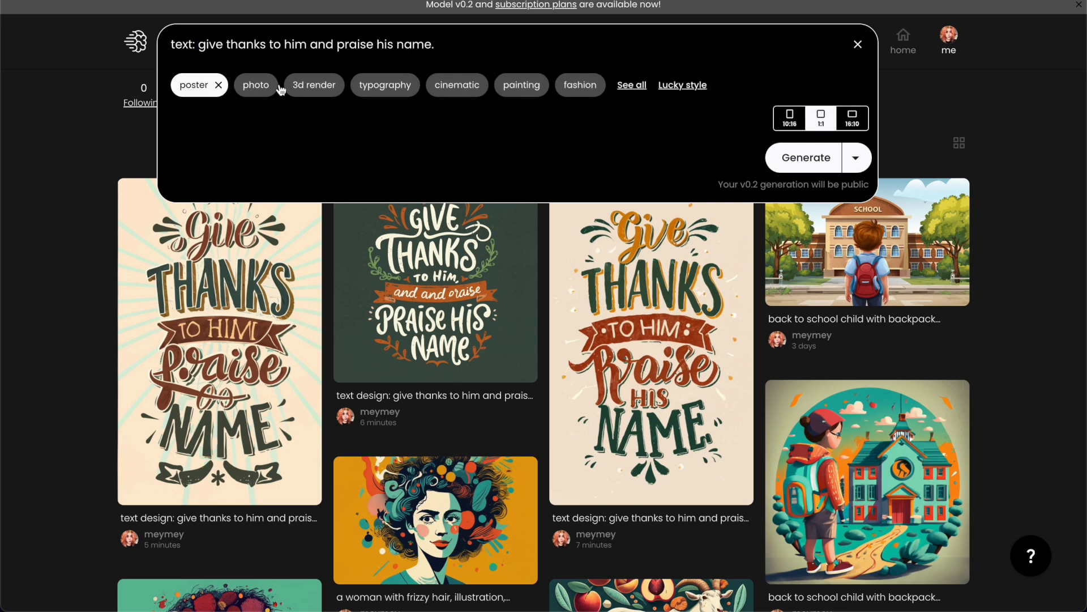
click(632, 88)
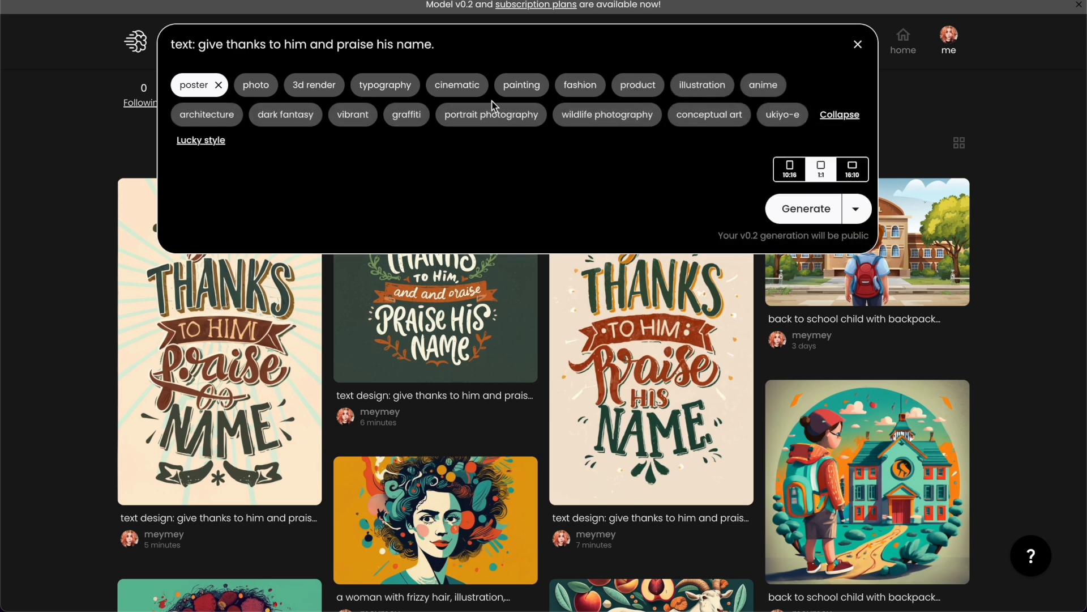
click(391, 90)
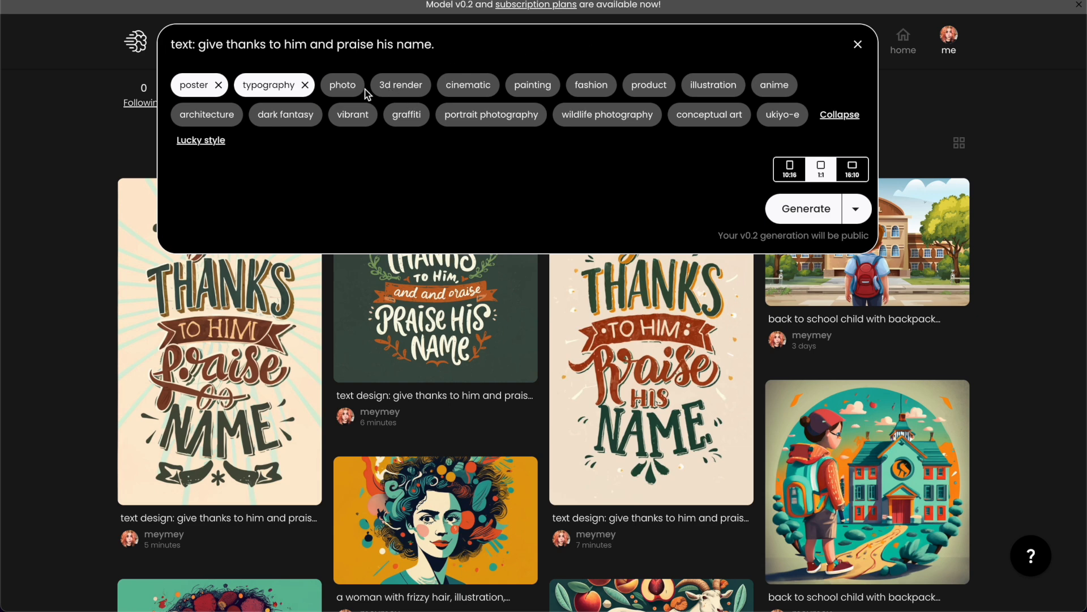
click(412, 118)
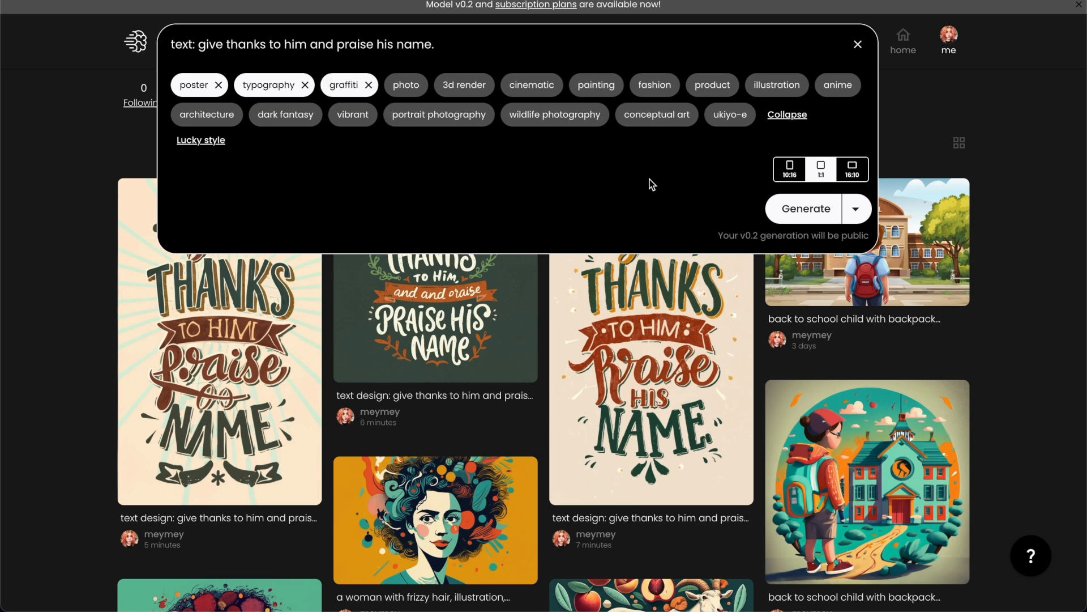
- Set the aspect ratio to 10:16 and generate the images
click(791, 171)
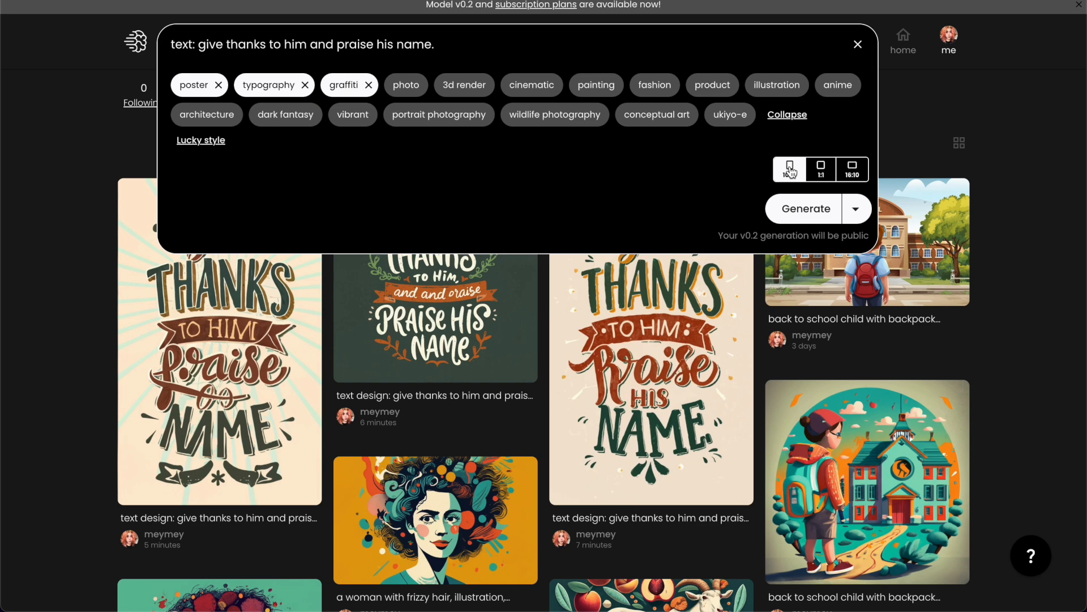
click(806, 210)
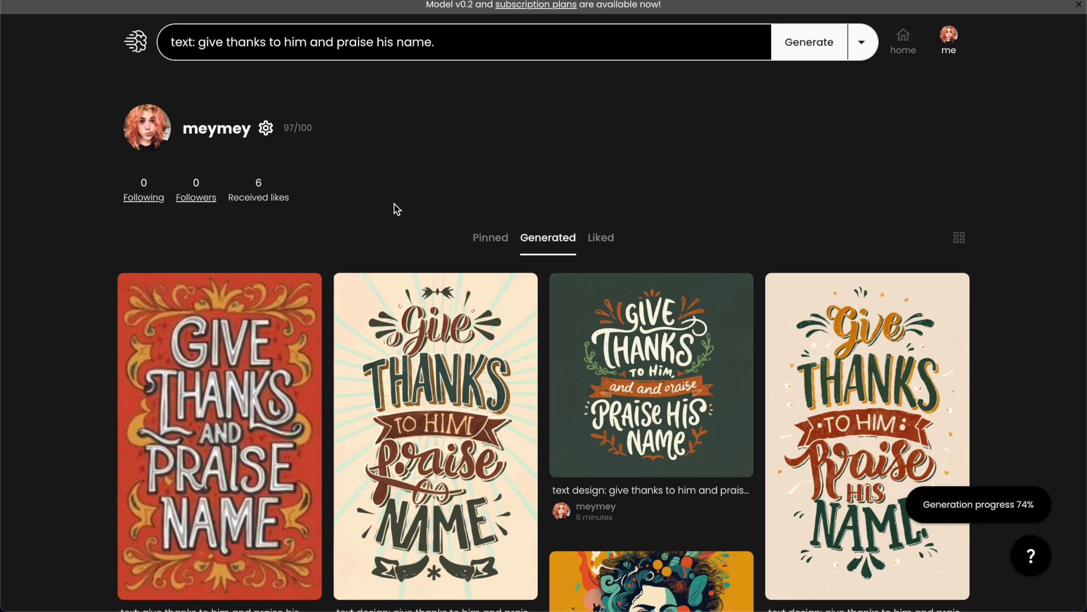
- Open the earlier beige portrait design with the green and red lettering and examine its white watercolor-cornered variation
scroll(394, 209, down, 4)
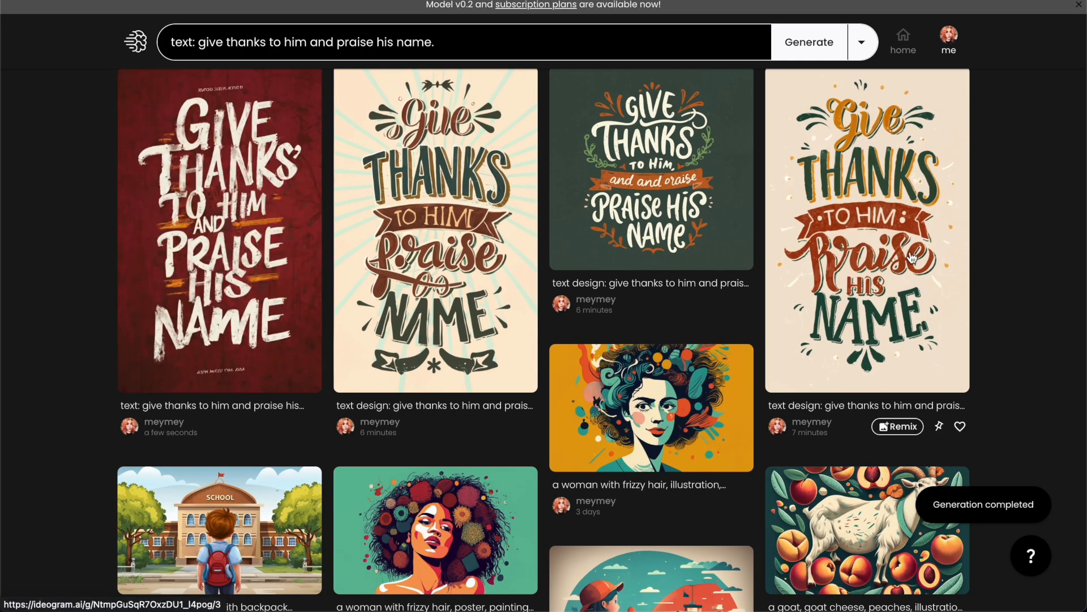
click(895, 226)
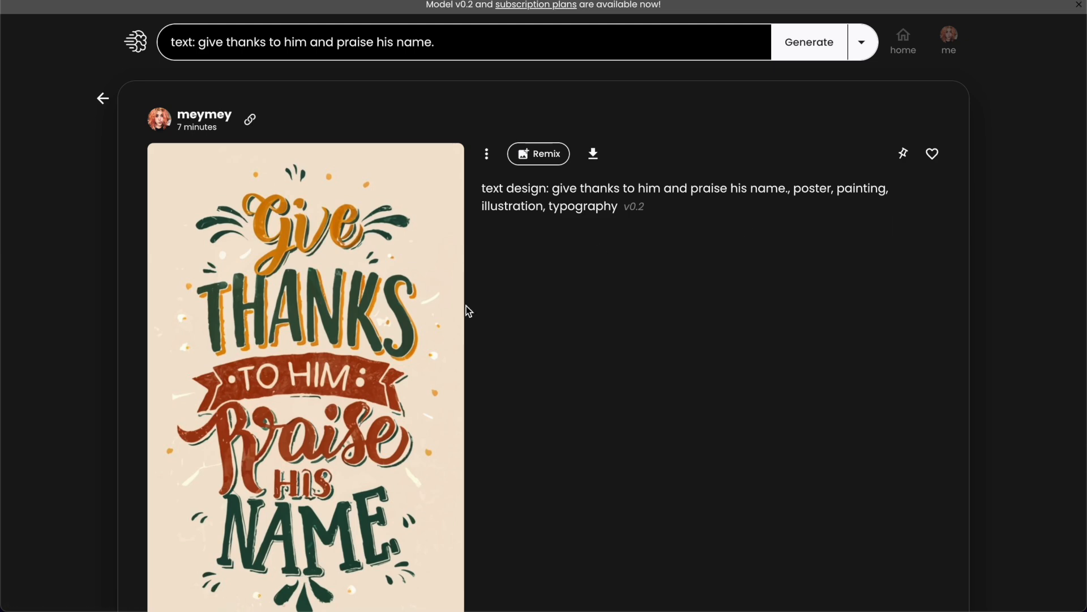
scroll(376, 233, down, 1)
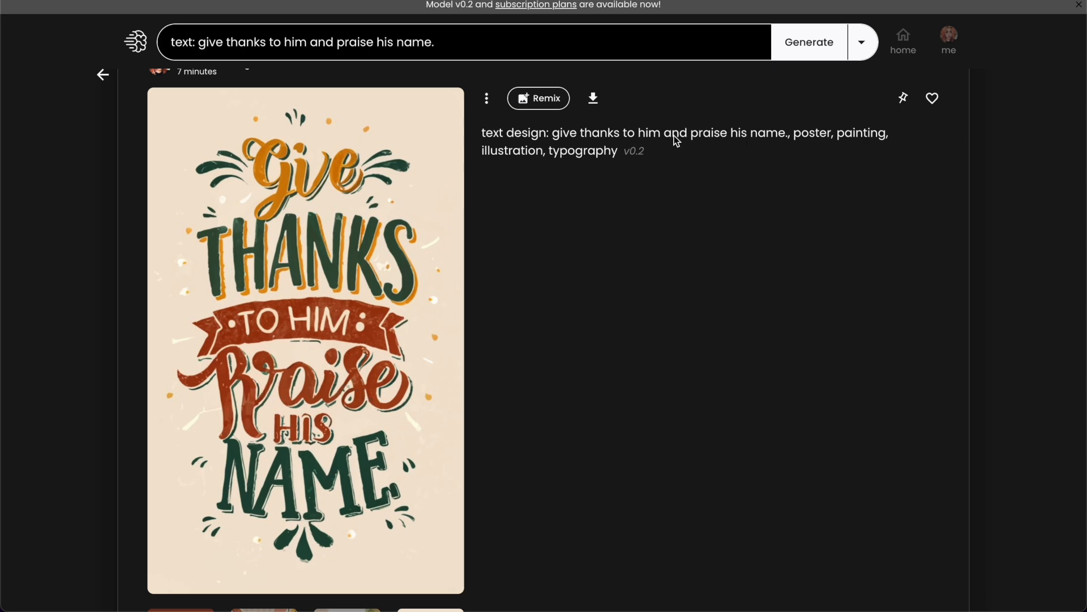
scroll(453, 306, down, 2)
click(351, 538)
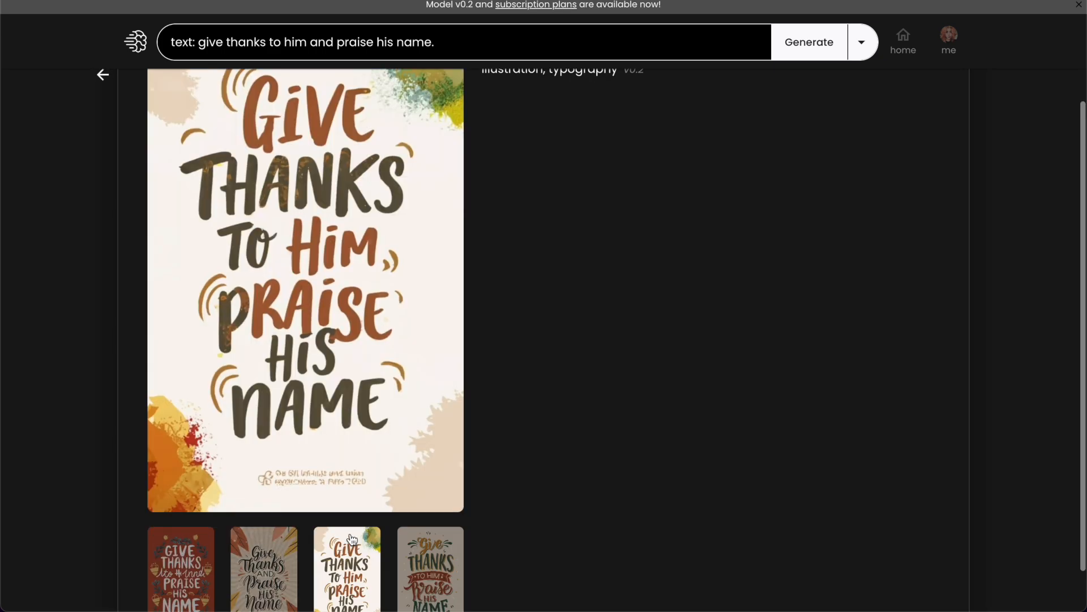
scroll(480, 350, up, 2)
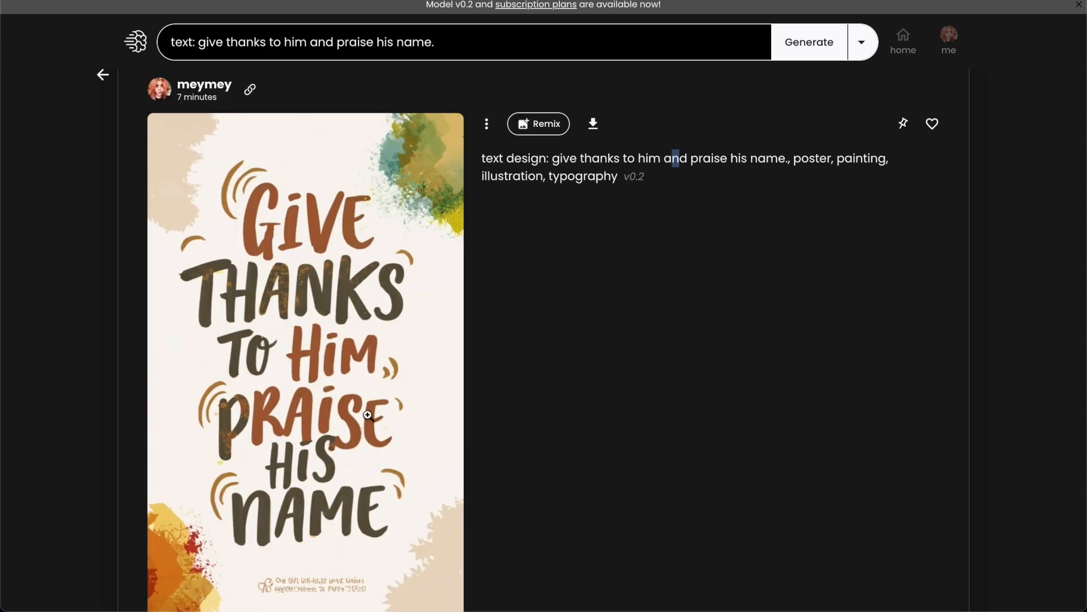
scroll(368, 415, down, 1)
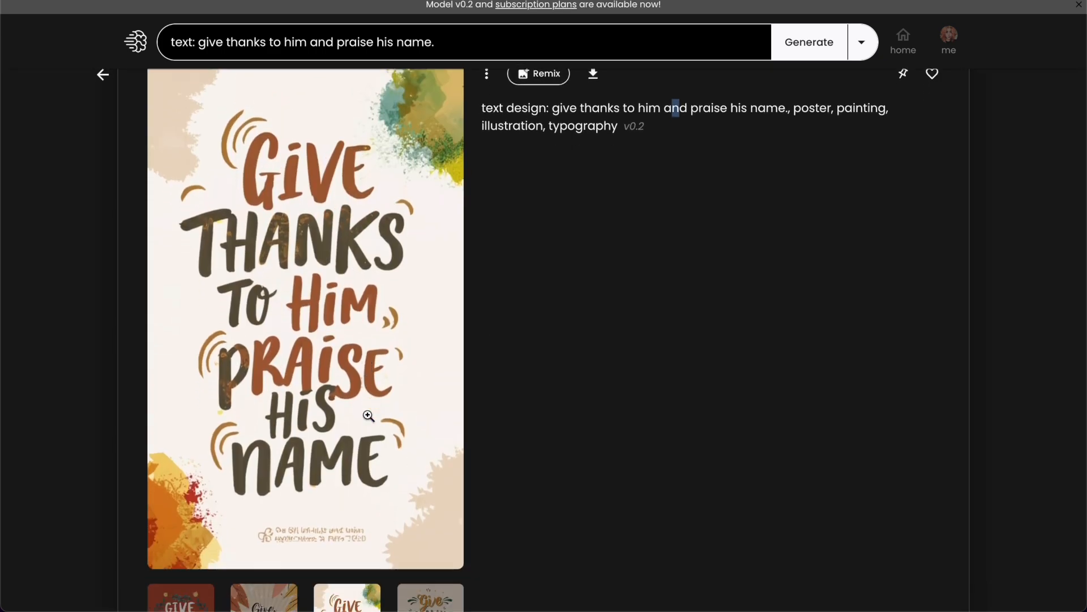
- Examine the sunburst-with-leaves and red floral variations of the portrait design, and return to the gallery
scroll(309, 492, down, 2)
click(250, 573)
scroll(404, 280, up, 1)
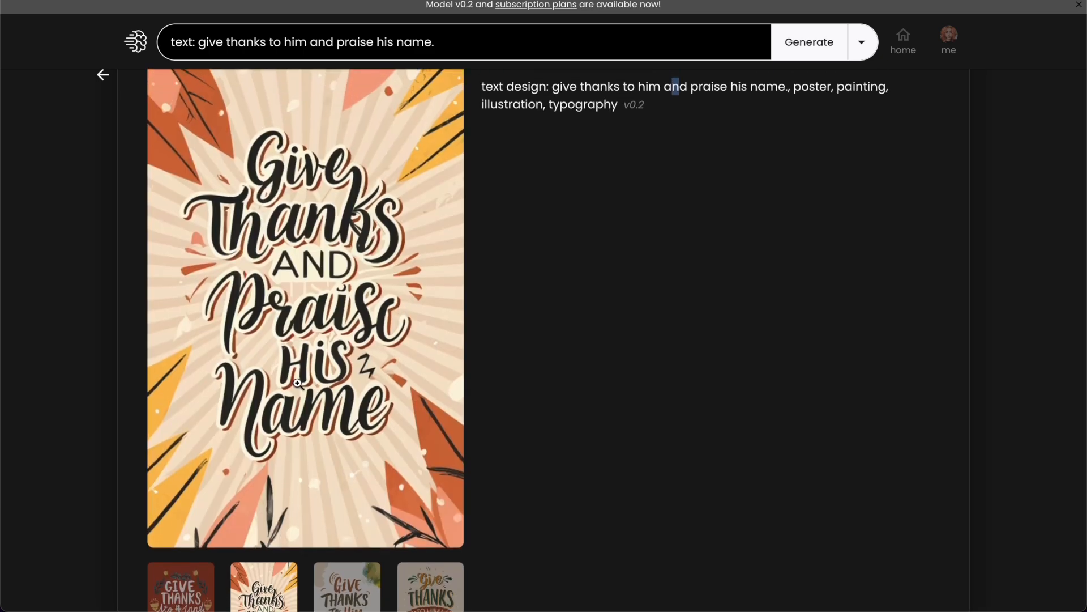
scroll(297, 383, down, 2)
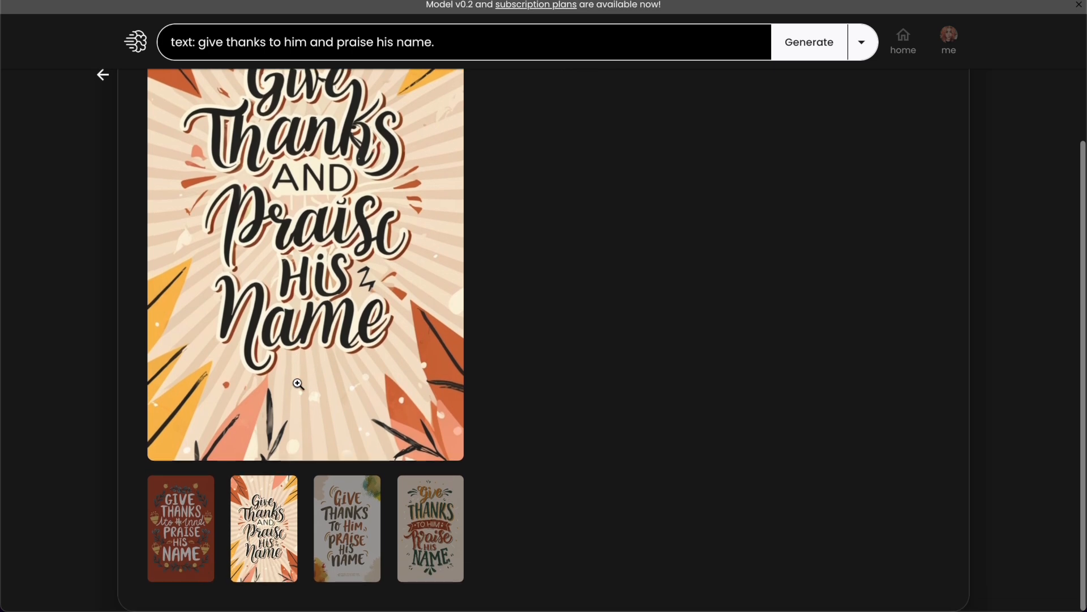
scroll(299, 381, up, 2)
scroll(300, 426, down, 2)
click(180, 517)
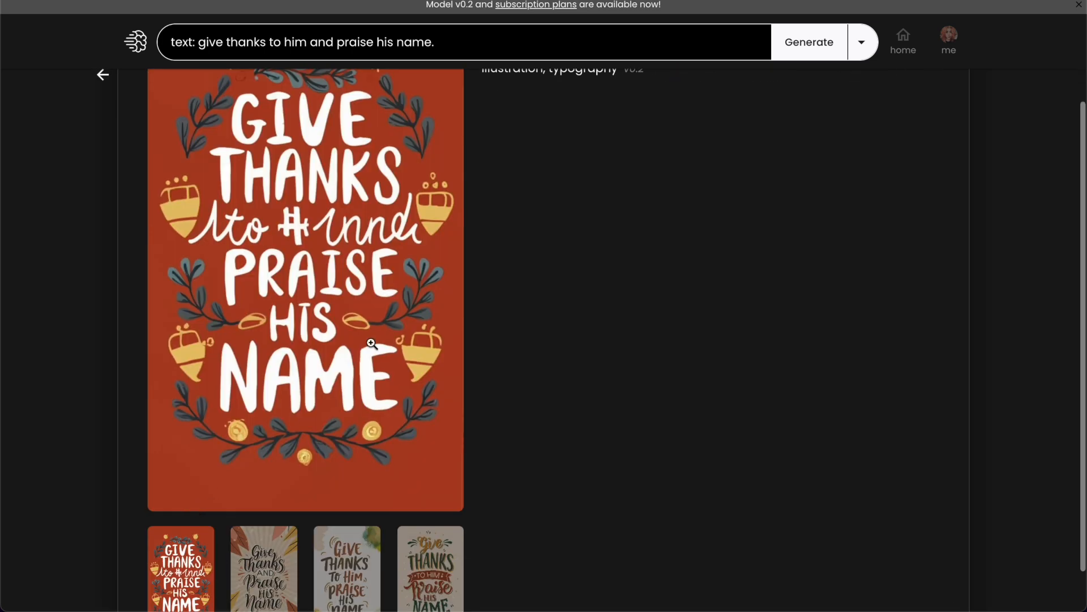
scroll(425, 308, up, 2)
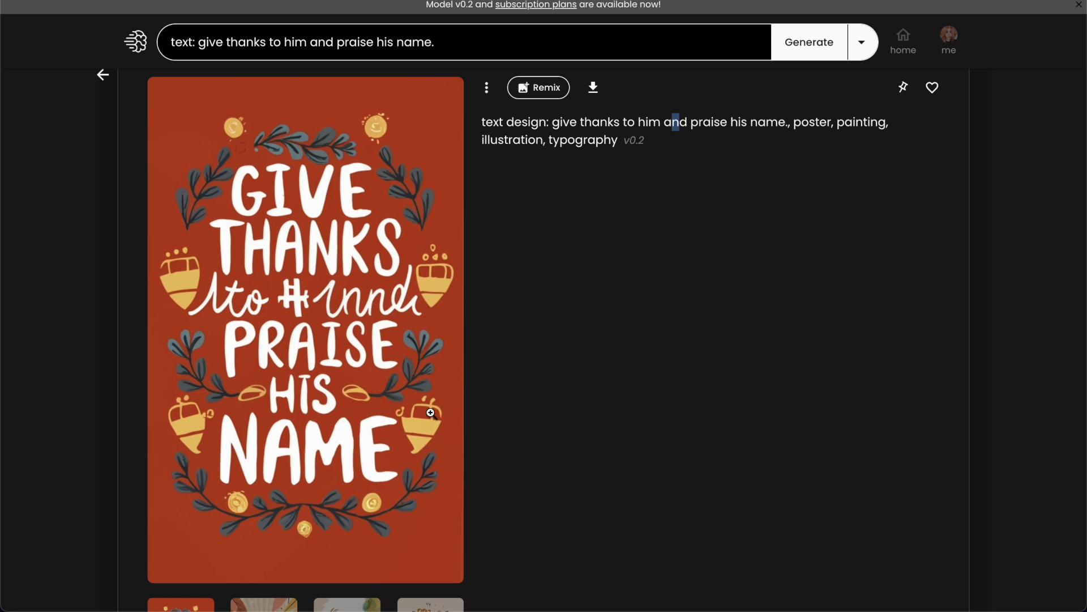
click(1014, 117)
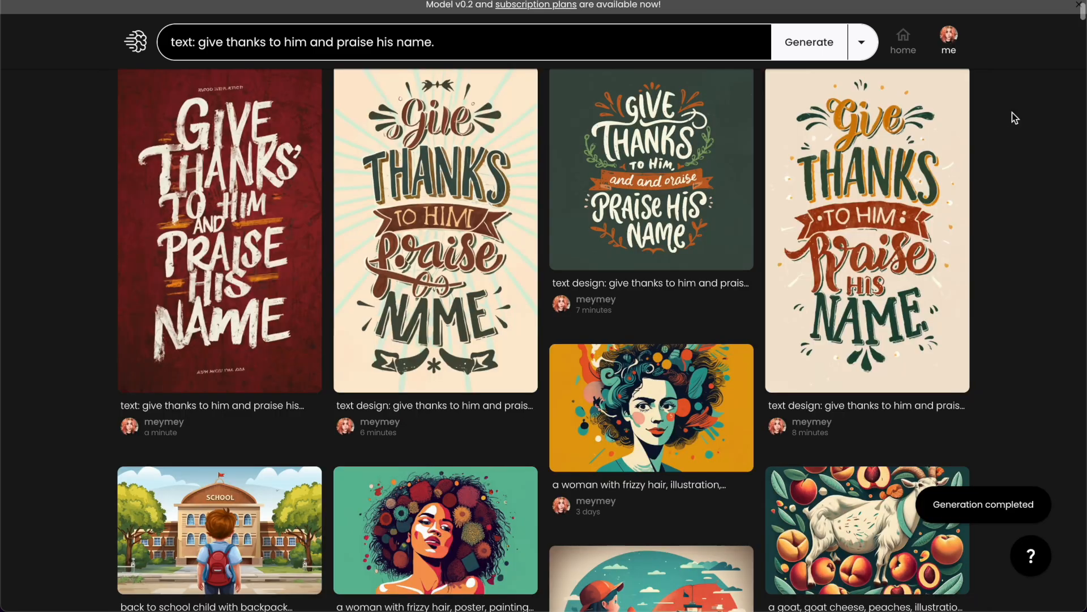
- Open the dark green square "Give thanks" design and download its image
click(647, 167)
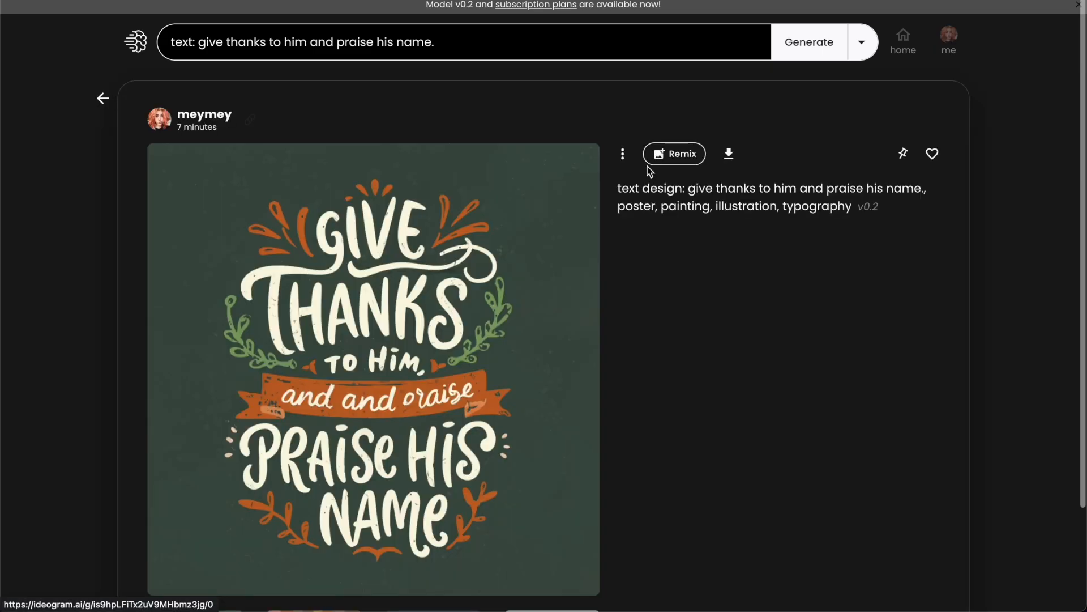
click(731, 161)
- Examine the navy and brown sunburst variations of the square design
scroll(513, 234, down, 2)
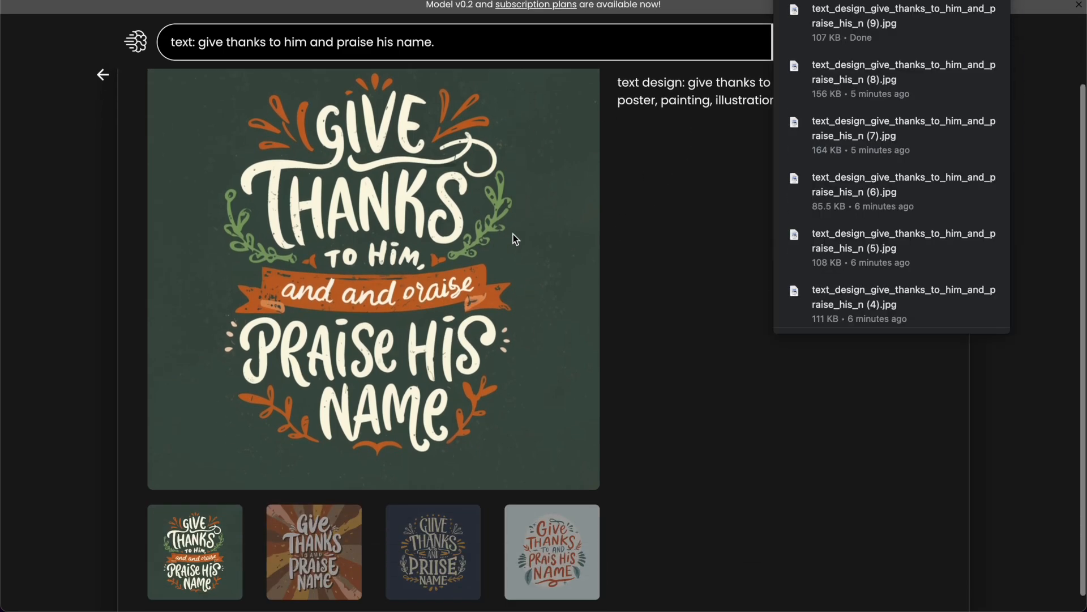
click(416, 557)
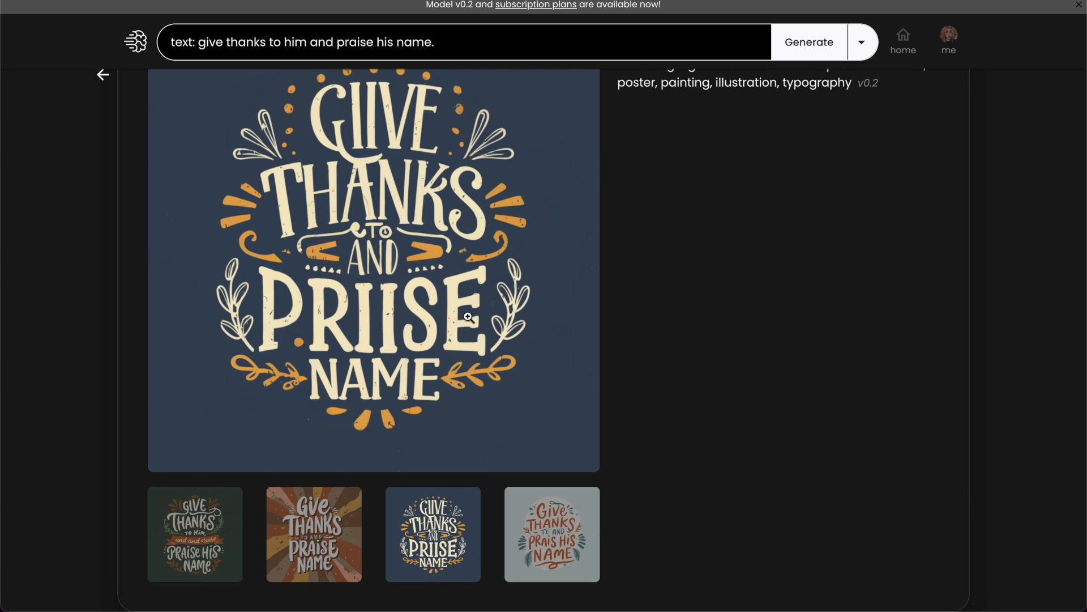
click(324, 546)
scroll(558, 355, up, 2)
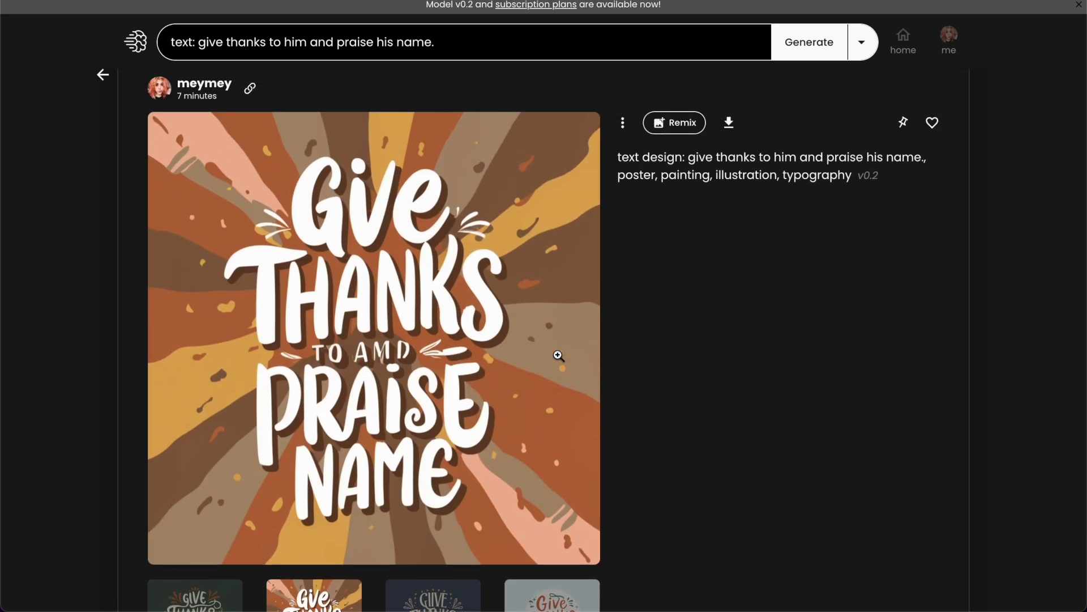
scroll(585, 368, down, 2)
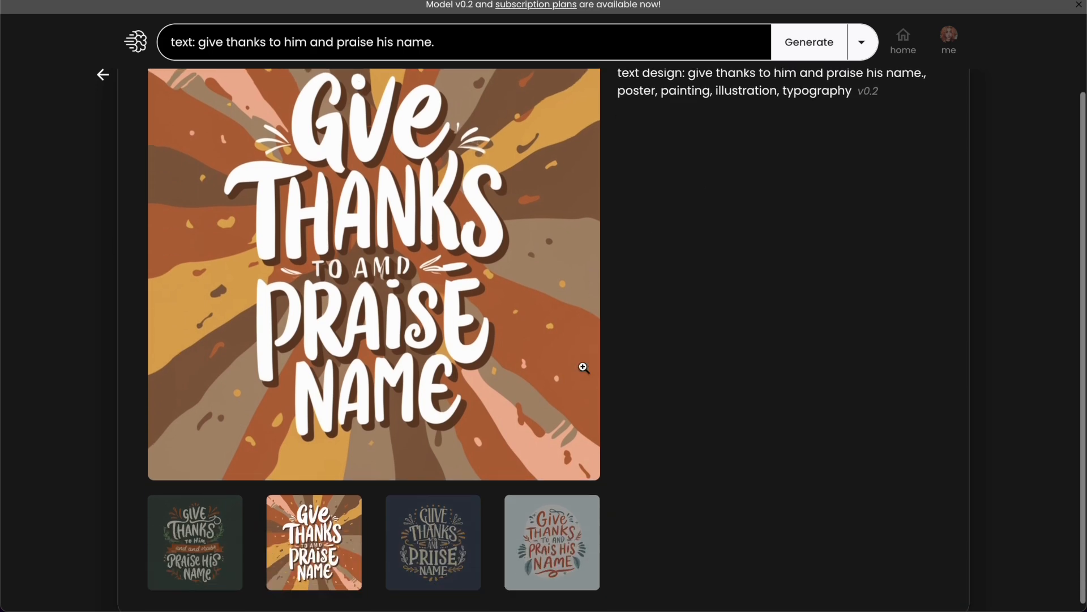
- Download the light blue variation of the square design and return to the gallery
click(552, 545)
scroll(593, 304, up, 1)
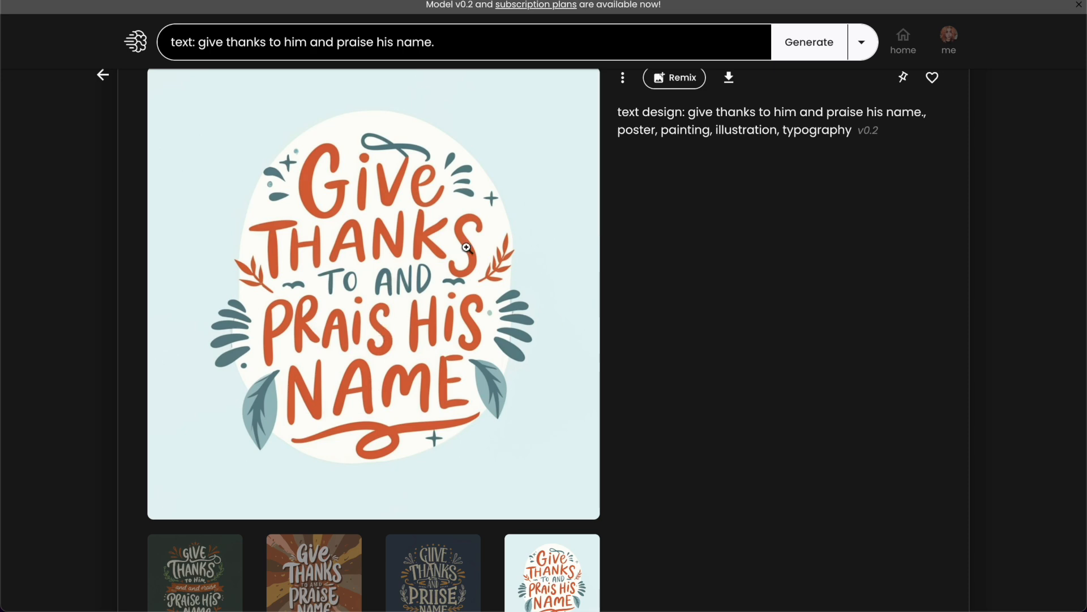
click(726, 85)
click(1046, 116)
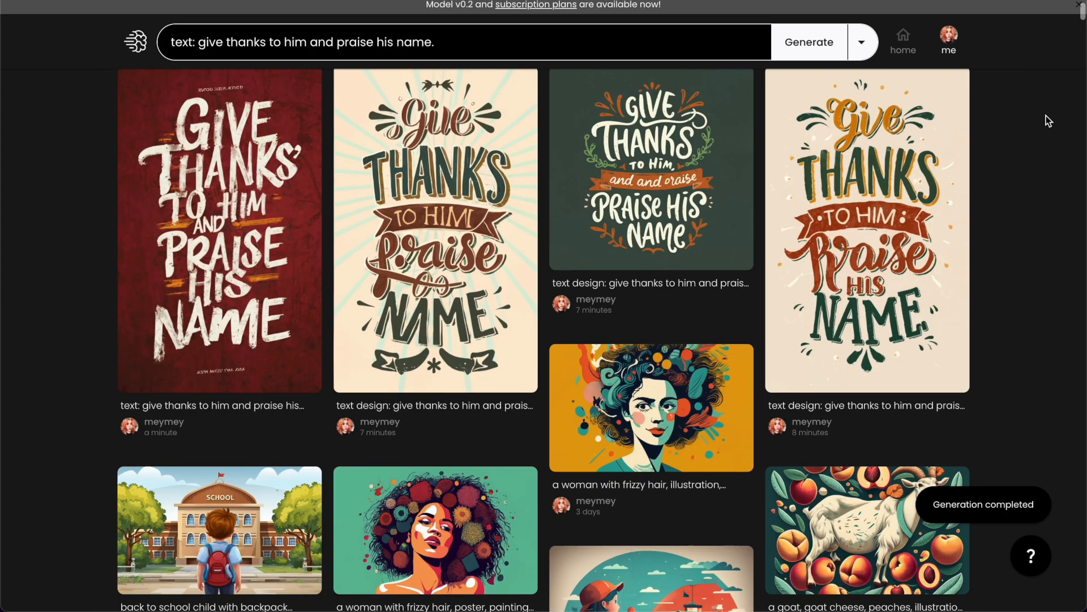
- Open the newly generated dark red graffiti poster and examine its lettering and its set of variations
click(240, 255)
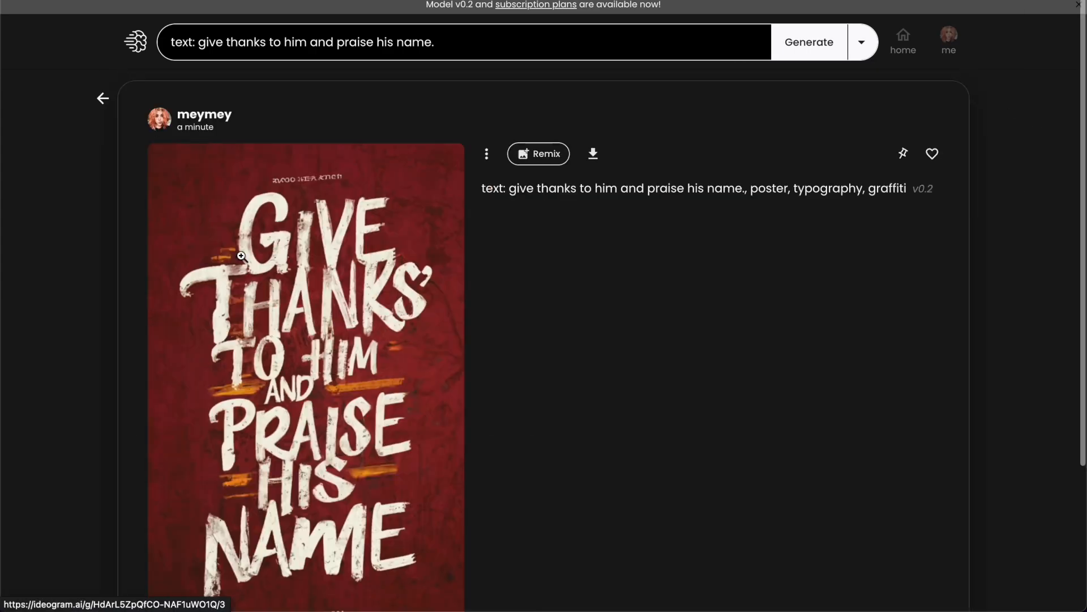
scroll(515, 167, down, 1)
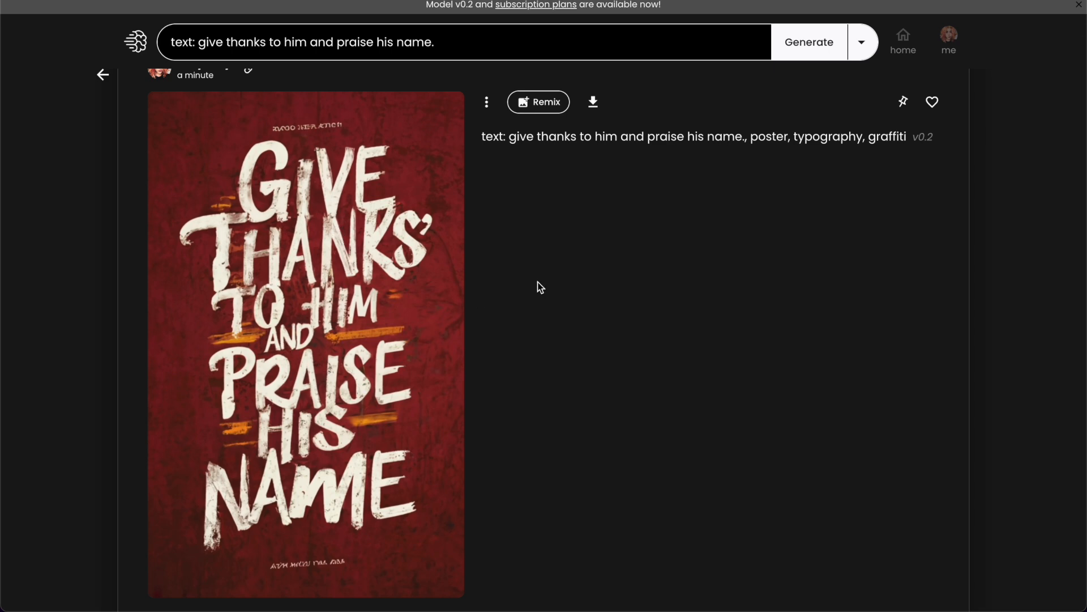
scroll(540, 287, down, 1)
scroll(540, 287, up, 1)
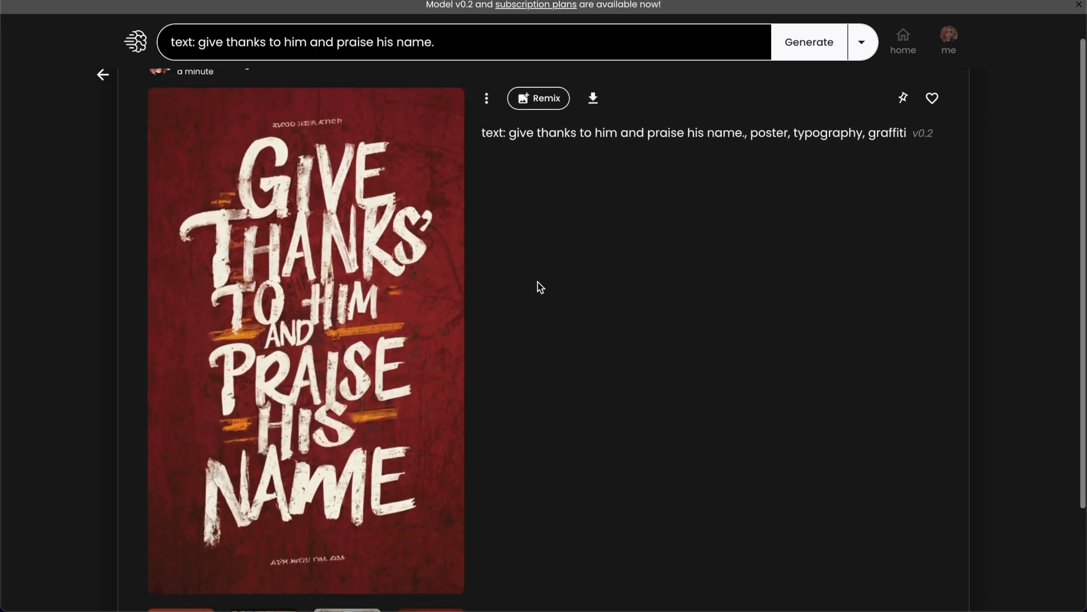
scroll(395, 265, down, 3)
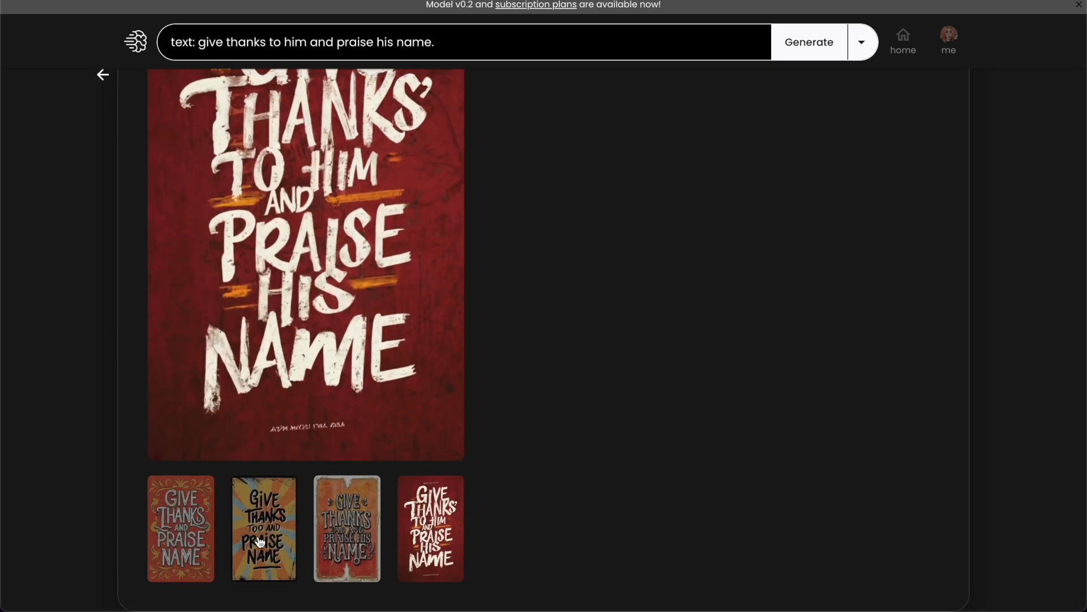
scroll(351, 367, up, 2)
scroll(520, 366, down, 1)
- Examine the ornate gold-framed and the yellow-orange sunburst variations of the graffiti poster
click(354, 584)
scroll(501, 258, up, 1)
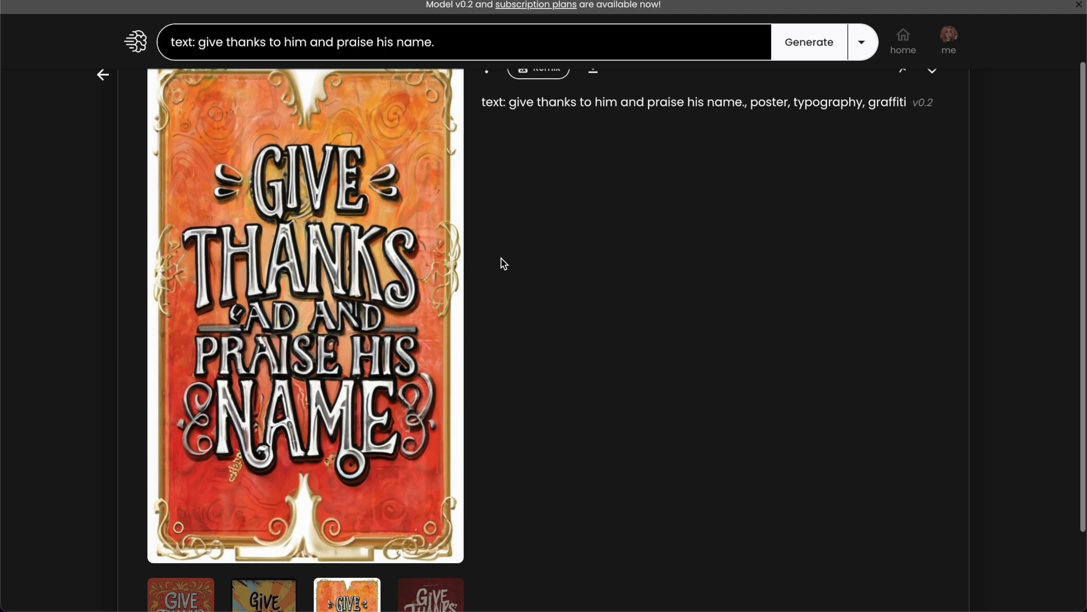
scroll(339, 290, down, 1)
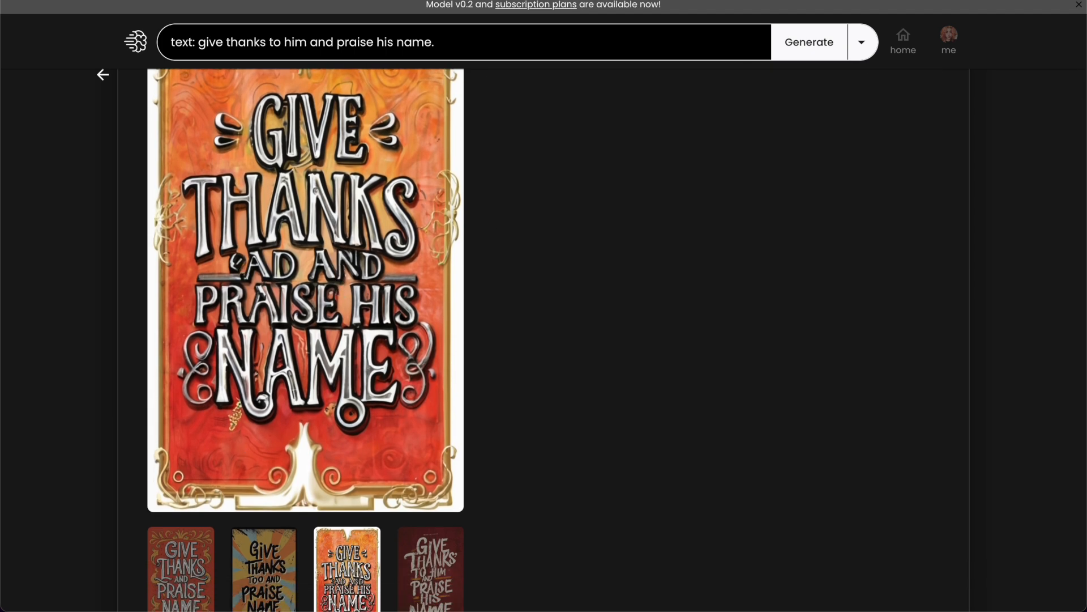
click(264, 545)
scroll(315, 338, up, 1)
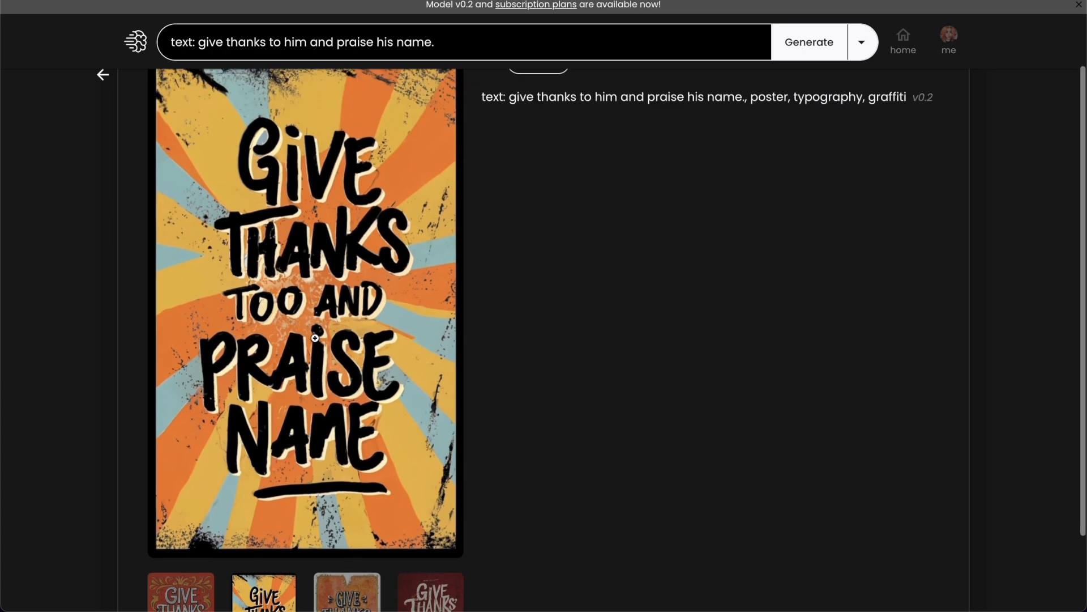
scroll(315, 338, down, 2)
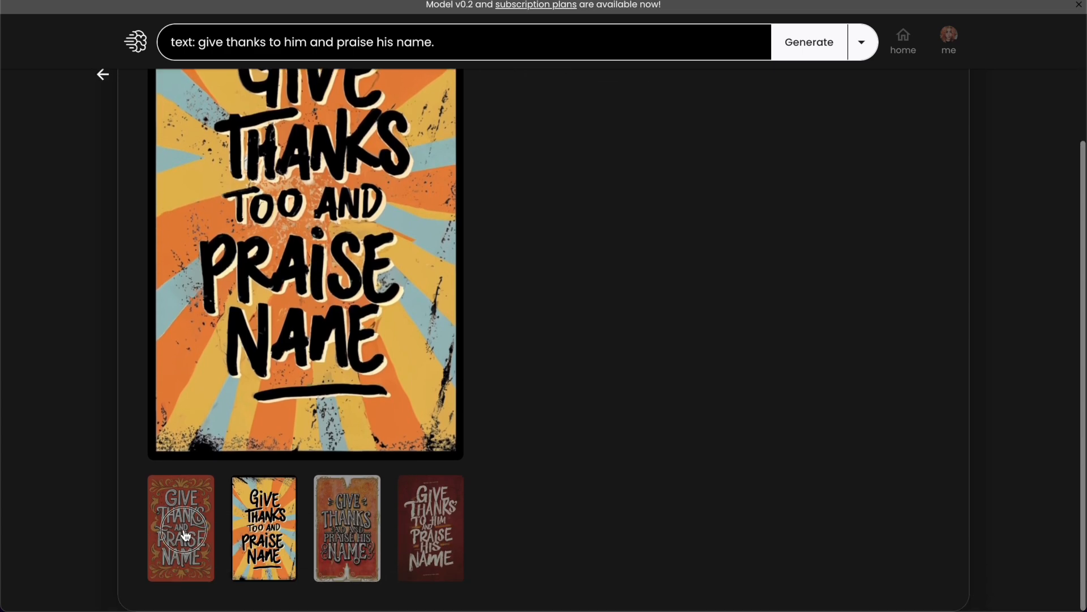
- View the red ornamental poster variation and generate the verse in 1:1 format with the painting style replacing graffiti
click(183, 534)
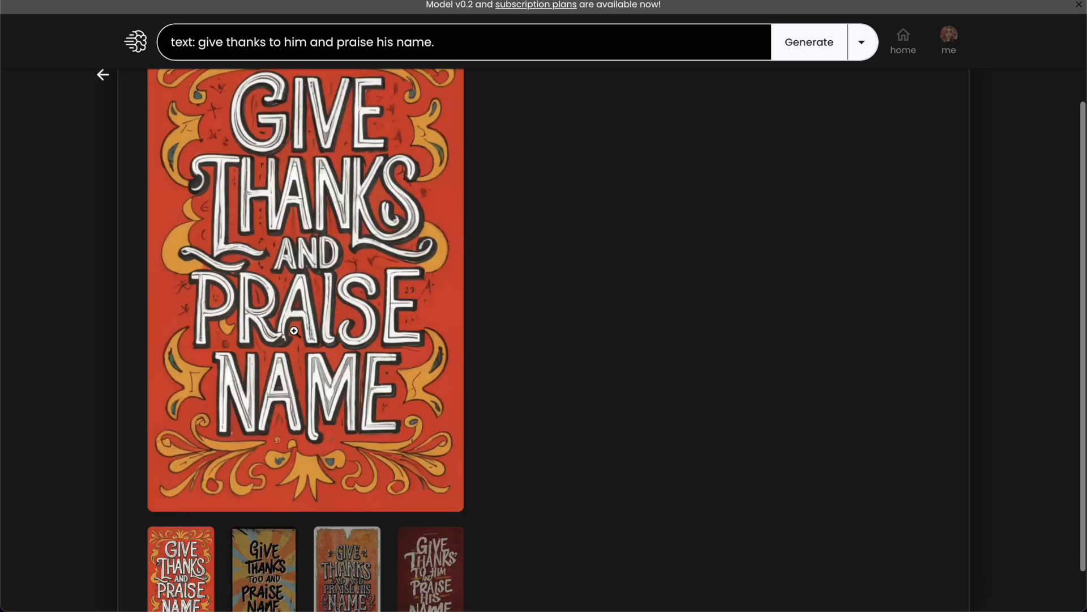
scroll(294, 331, up, 2)
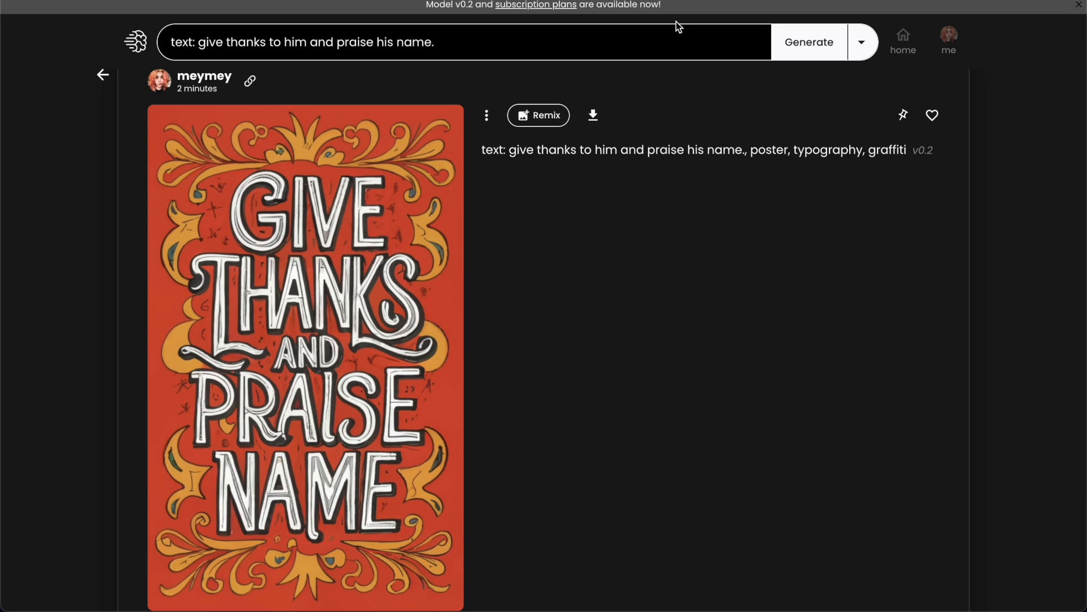
click(544, 45)
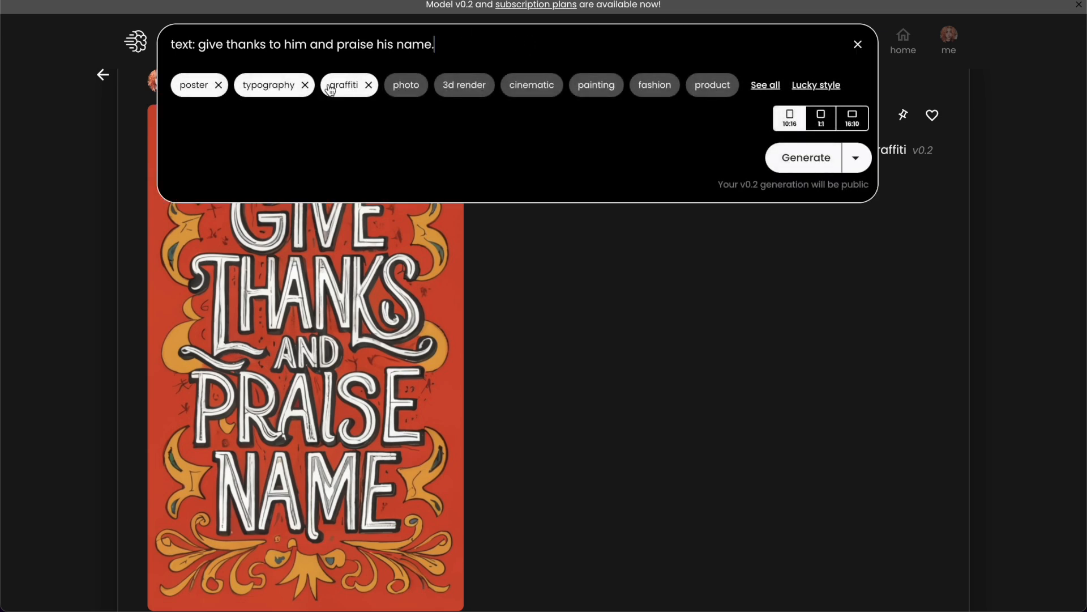
click(369, 84)
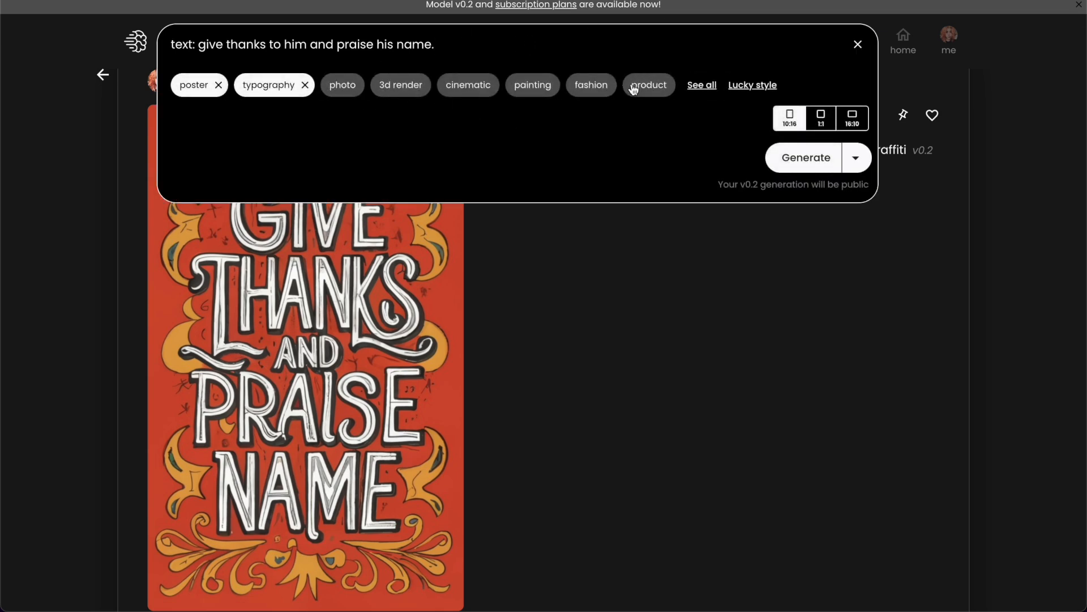
click(531, 93)
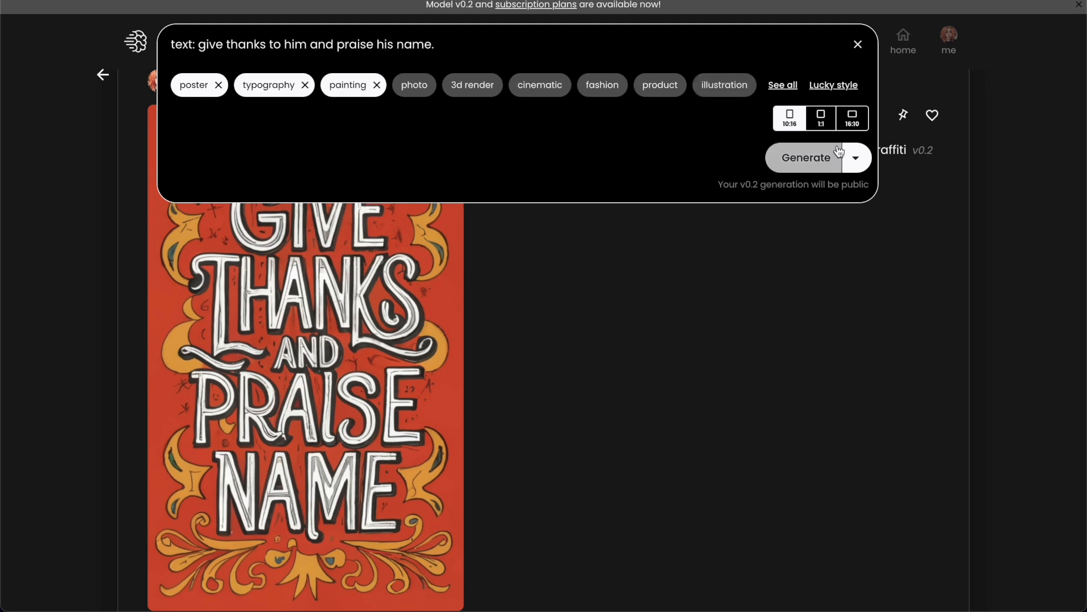
click(821, 117)
click(813, 158)
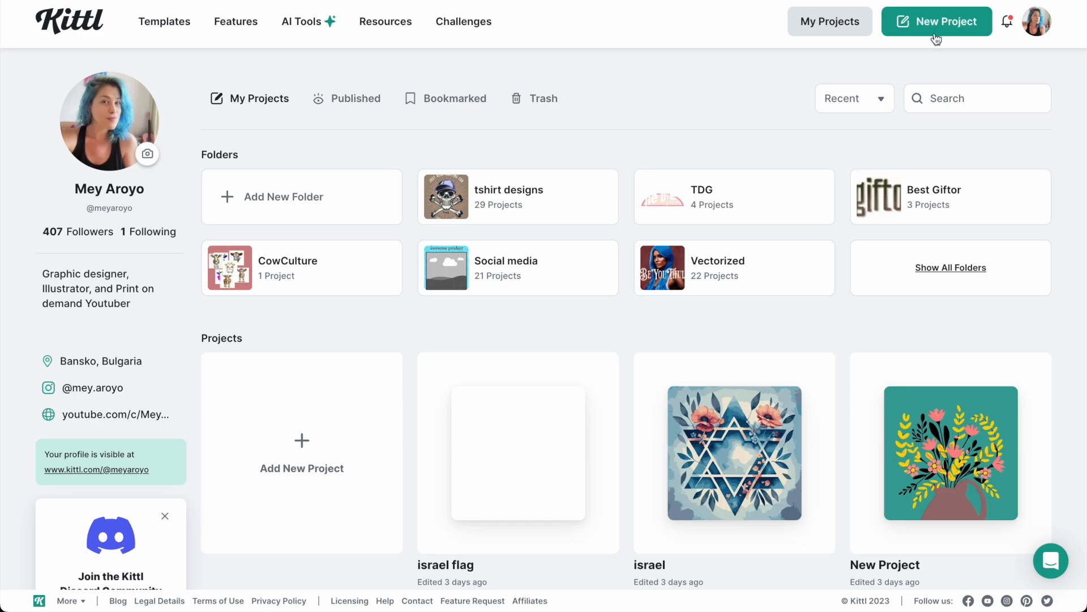
- Switch to Kittl and create a new project with a 5000 × 5000 pixel artboard at 300 DPI
click(933, 28)
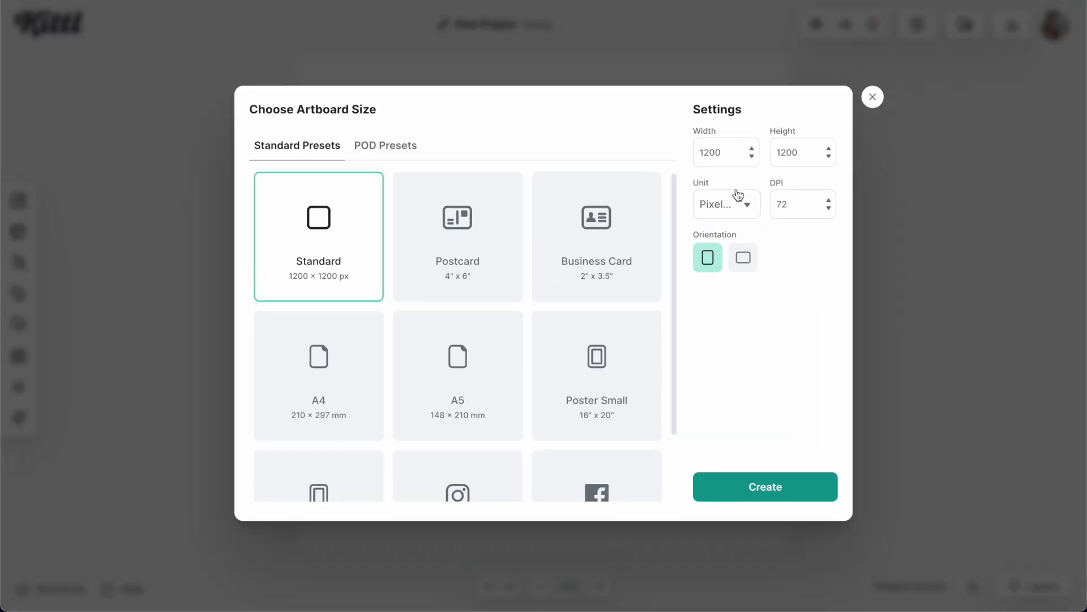
double_click(798, 205)
text(300)
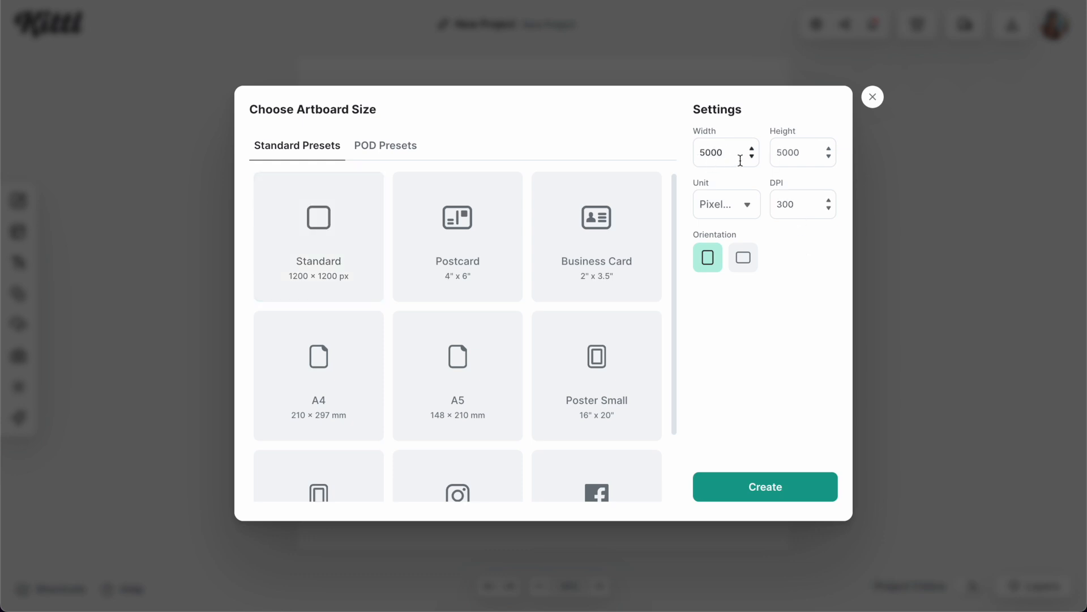
click(735, 486)
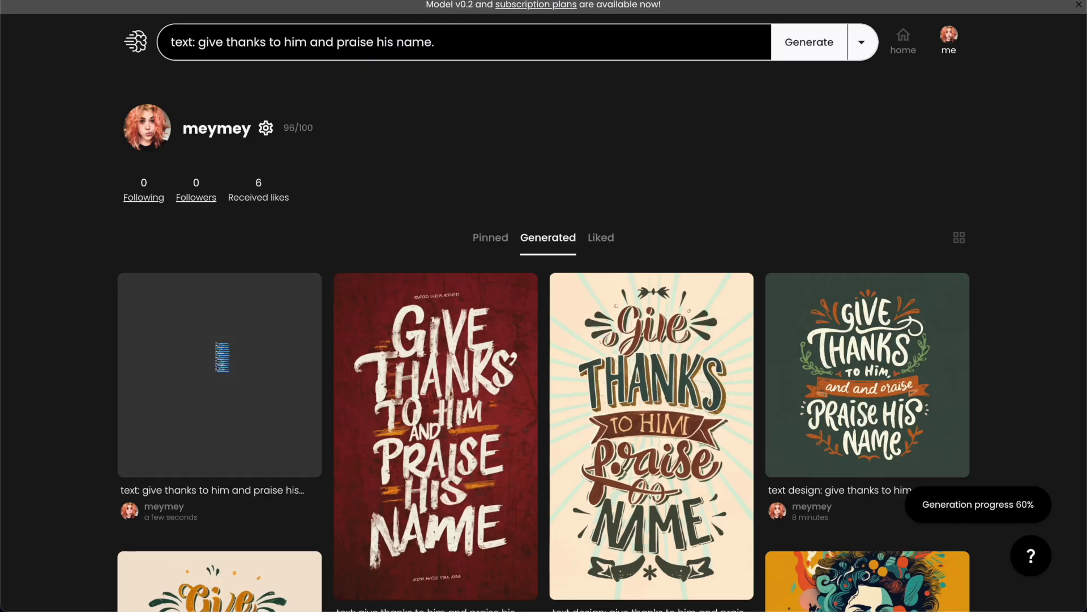
- Upload the text_design verse images from the Downloads folder to Kittl, leaving out duplicate number (6)
mouse_move(175, 600)
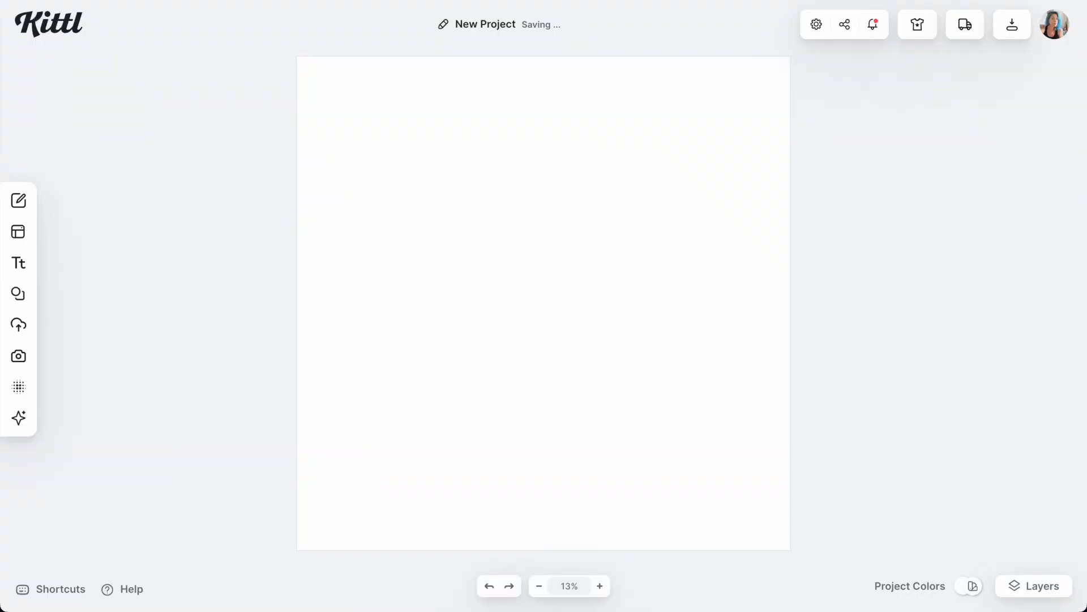
mouse_move(31, 260)
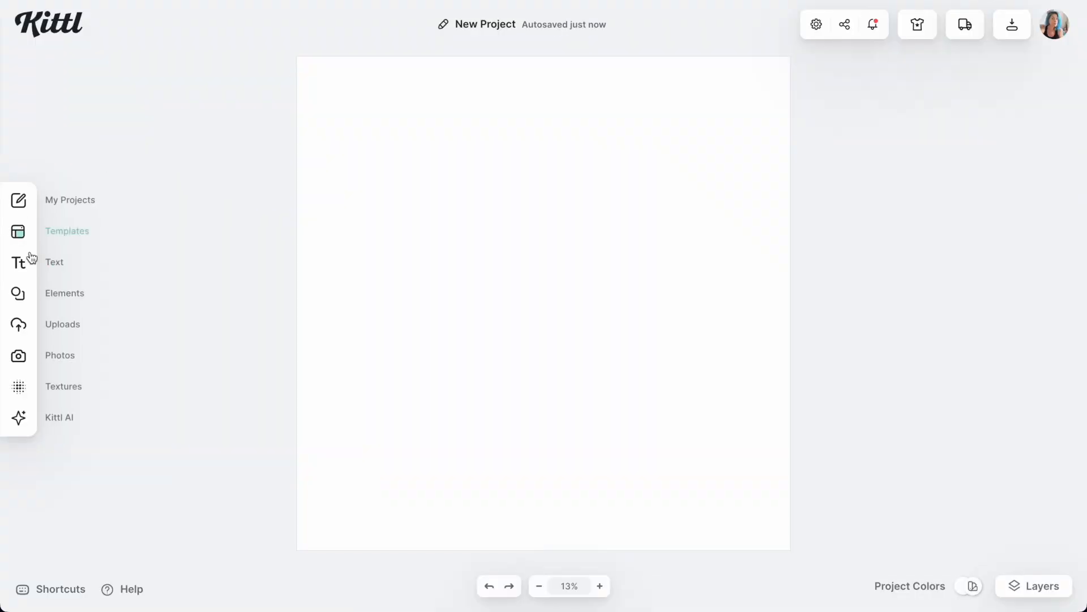
click(25, 337)
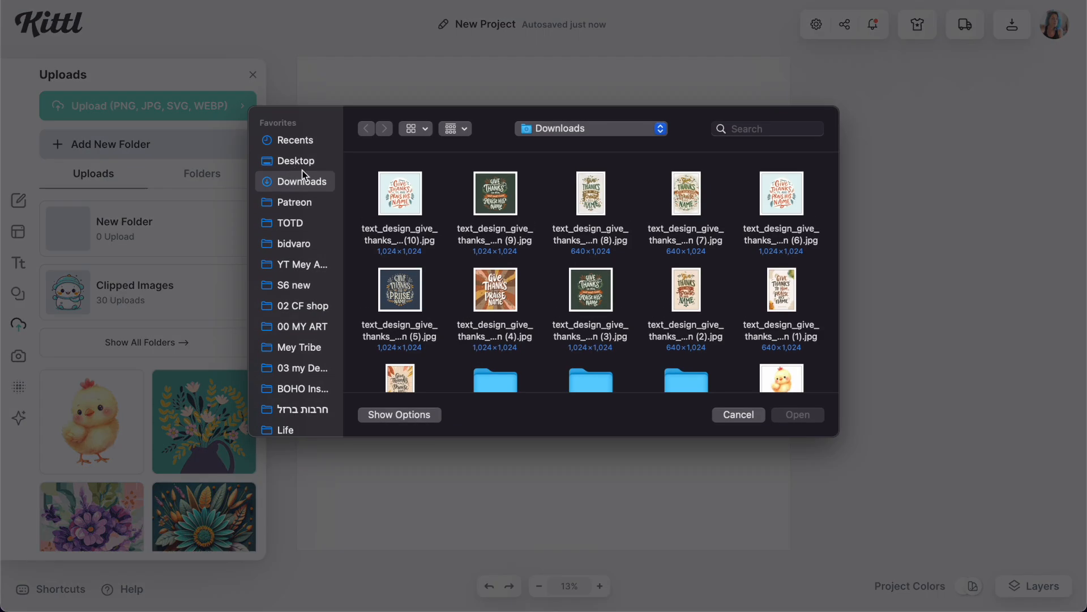
drag(813, 207, 365, 182)
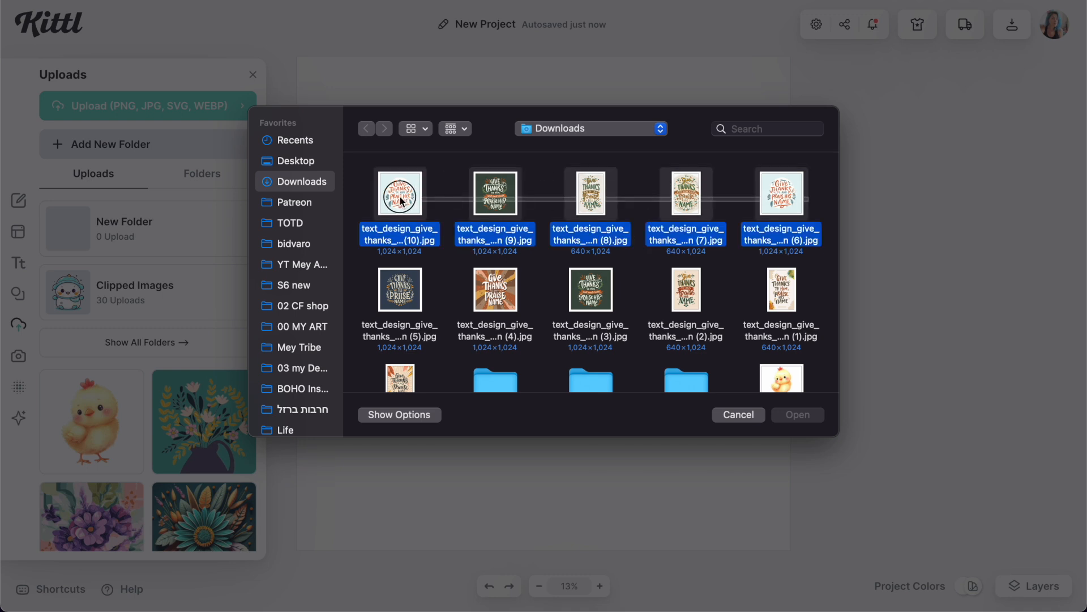
super+click(786, 198)
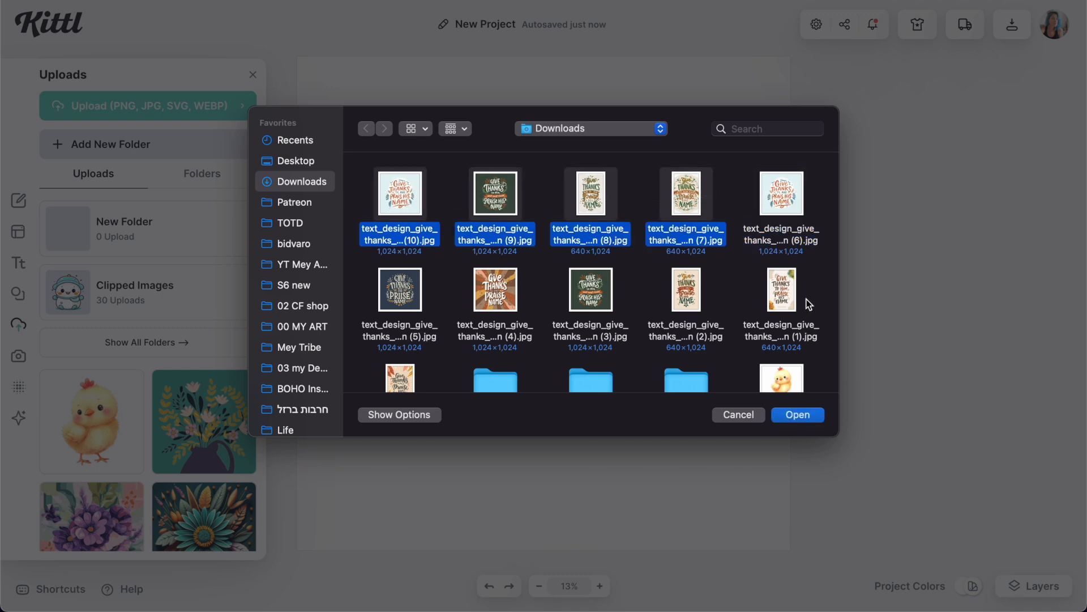
super+click(789, 302)
super+click(688, 295)
super+click(604, 303)
super+click(513, 302)
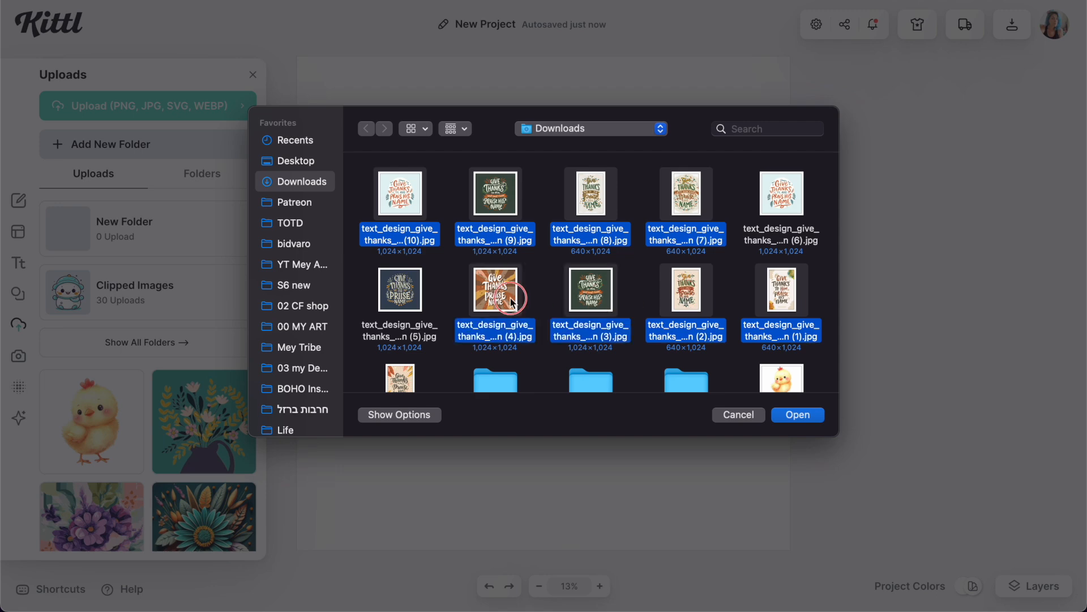
super+click(407, 304)
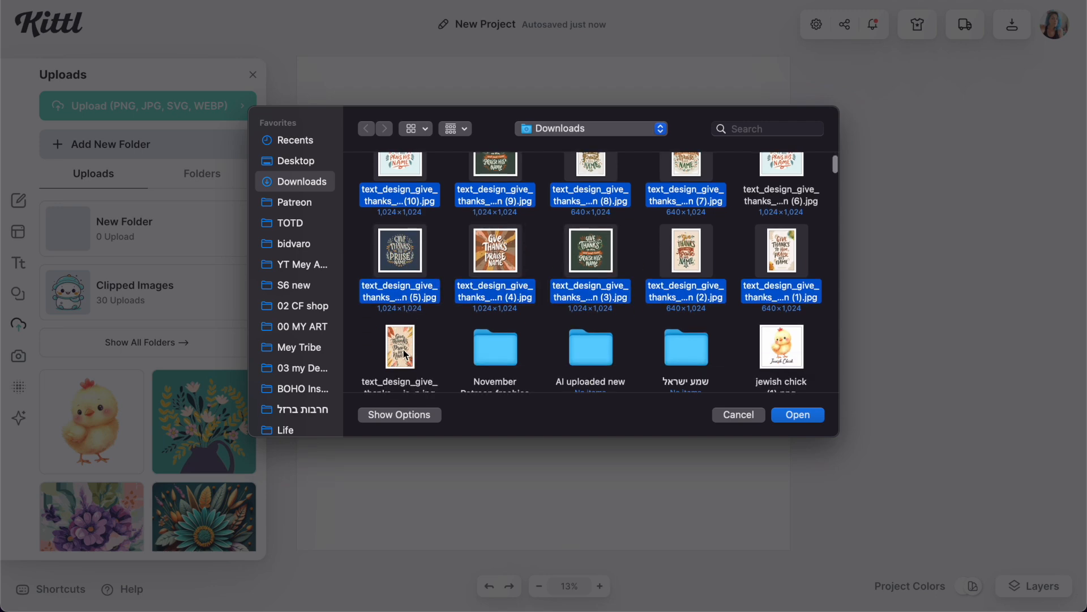
super+click(404, 353)
key(Return)
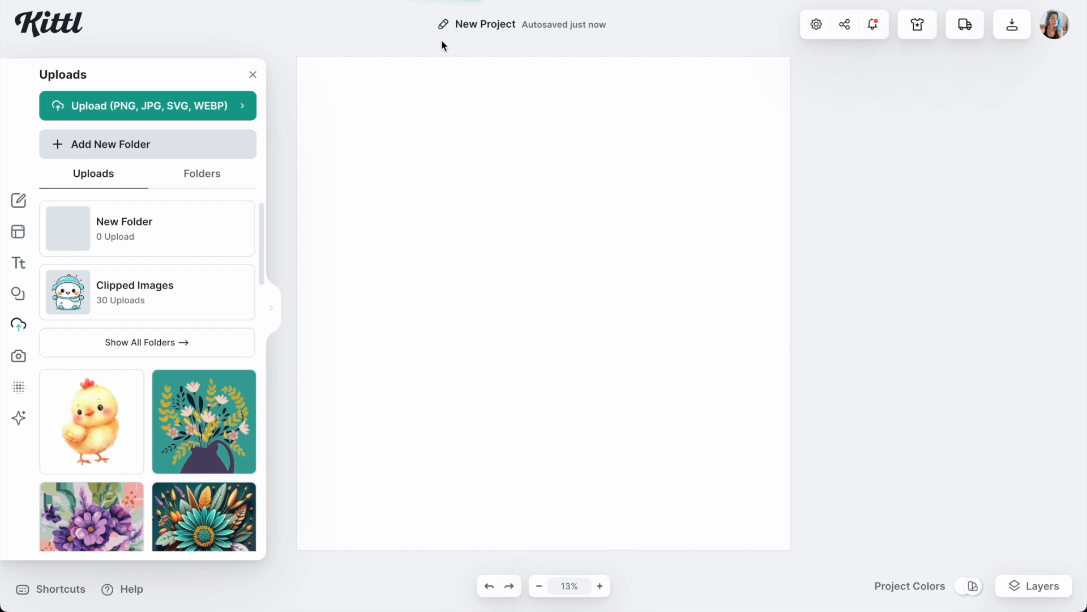
- Switch back to Ideogram, open the newly generated painting-style design and download its dark multicolour brushed variation
click(538, 1)
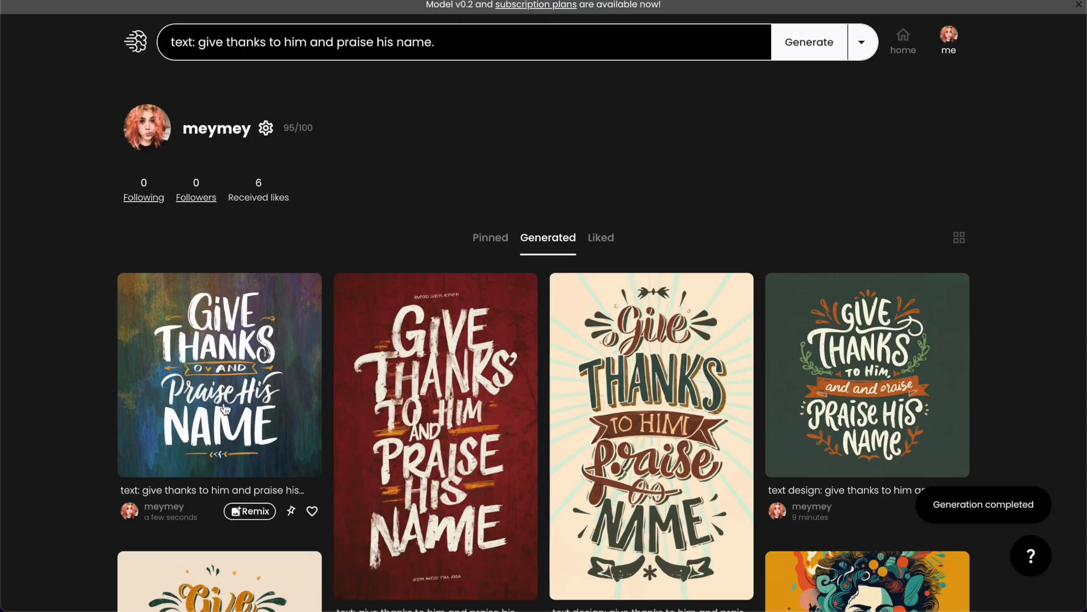
click(218, 362)
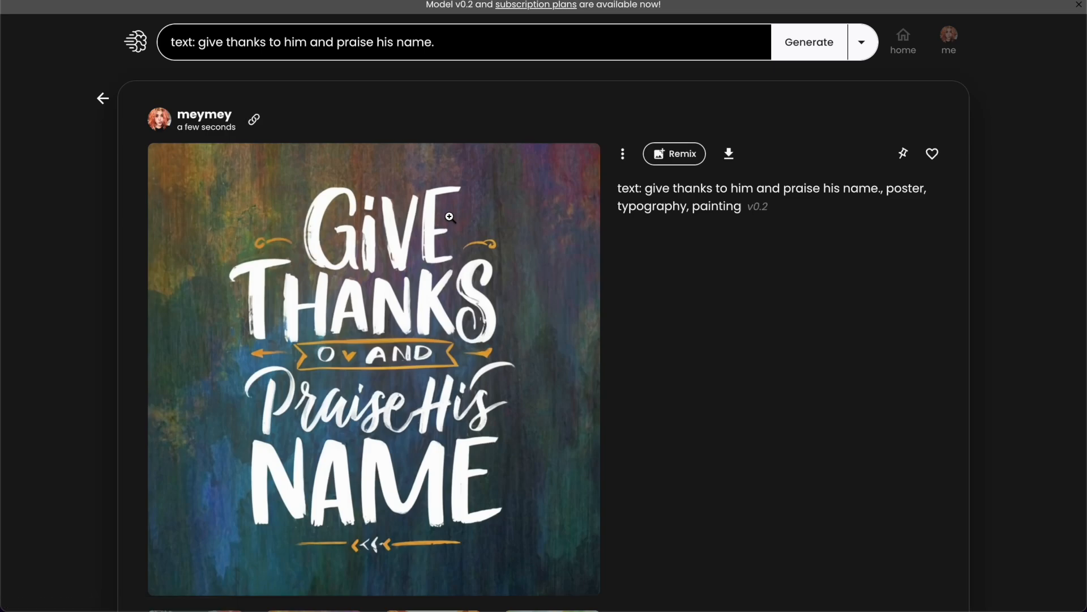
scroll(451, 217, down, 1)
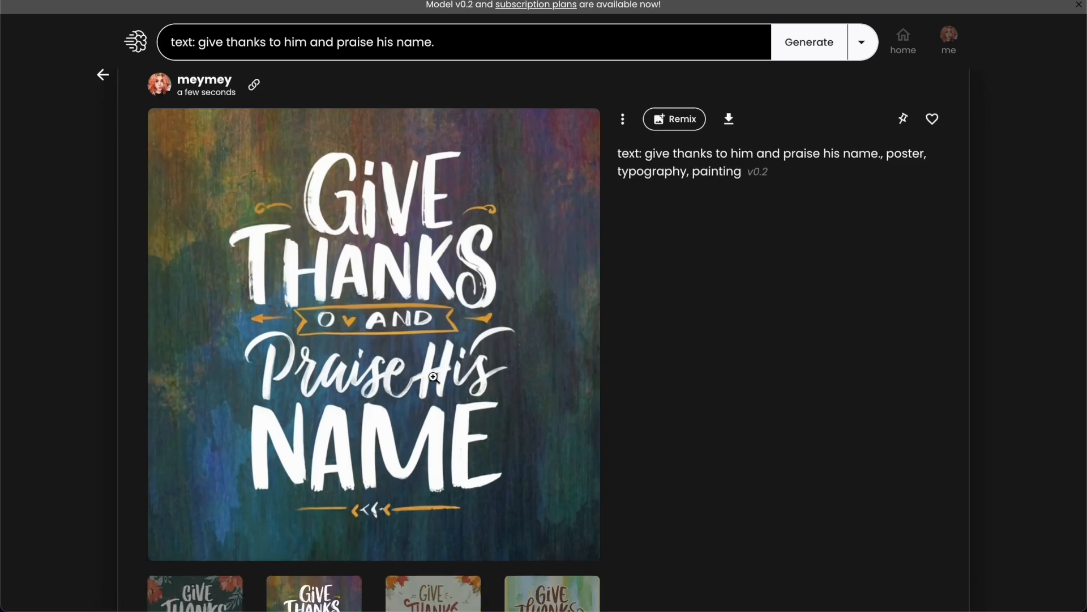
scroll(491, 361, down, 2)
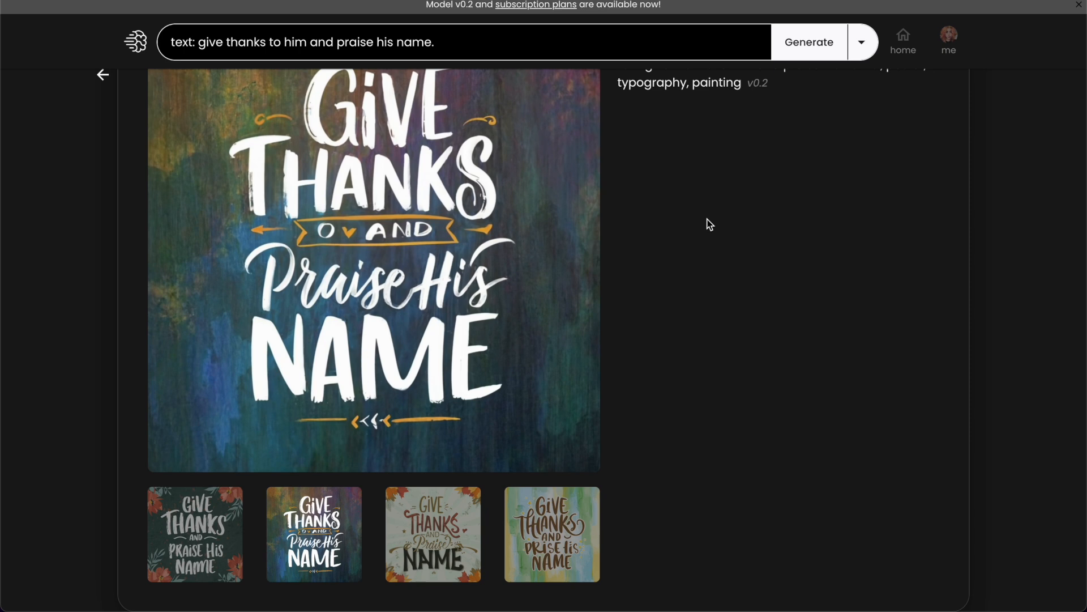
scroll(709, 224, up, 2)
click(726, 115)
- Download the dark green floral variation and view the autumn-leaf and watercolour variations
scroll(467, 260, down, 2)
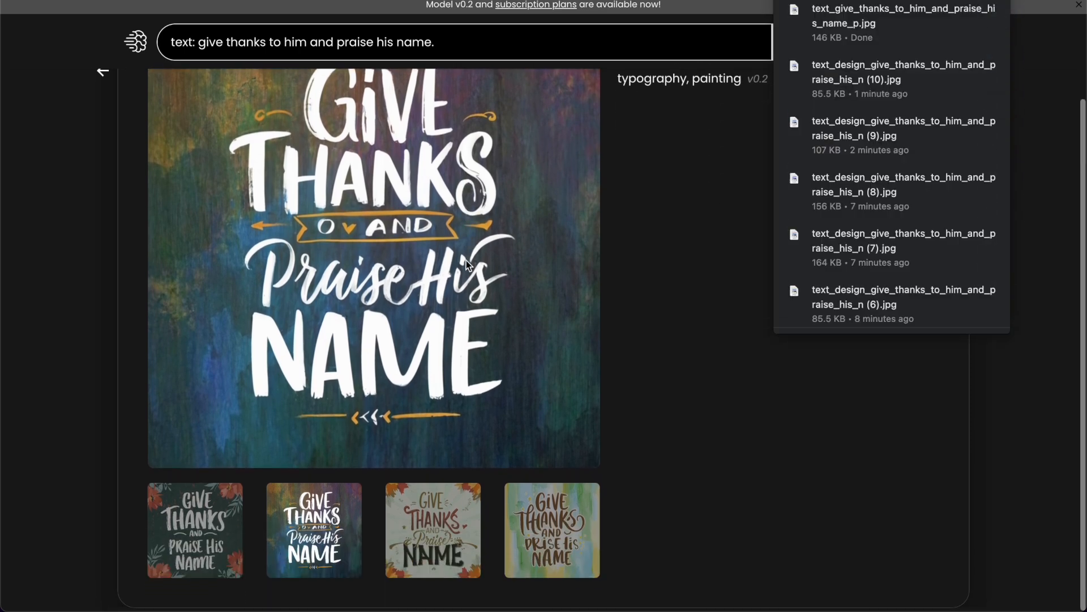
click(241, 498)
scroll(433, 242, up, 2)
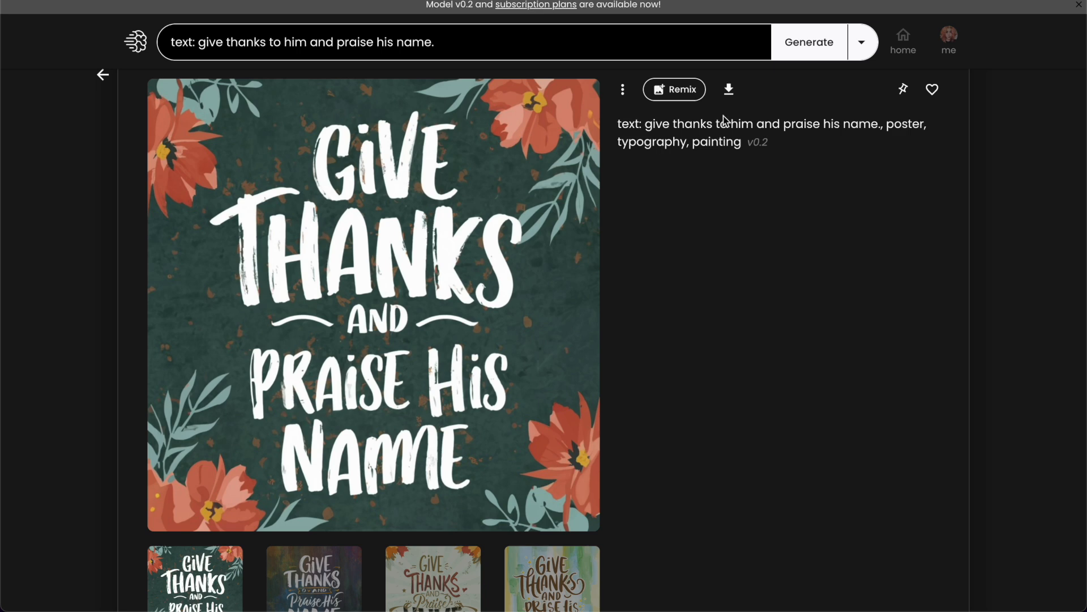
click(729, 89)
click(458, 561)
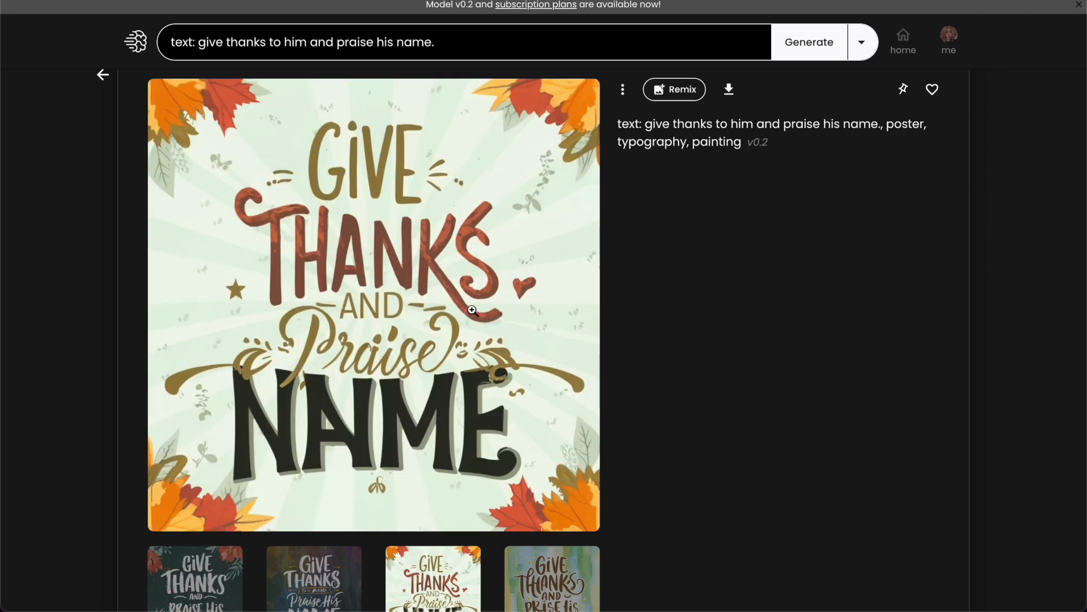
click(545, 584)
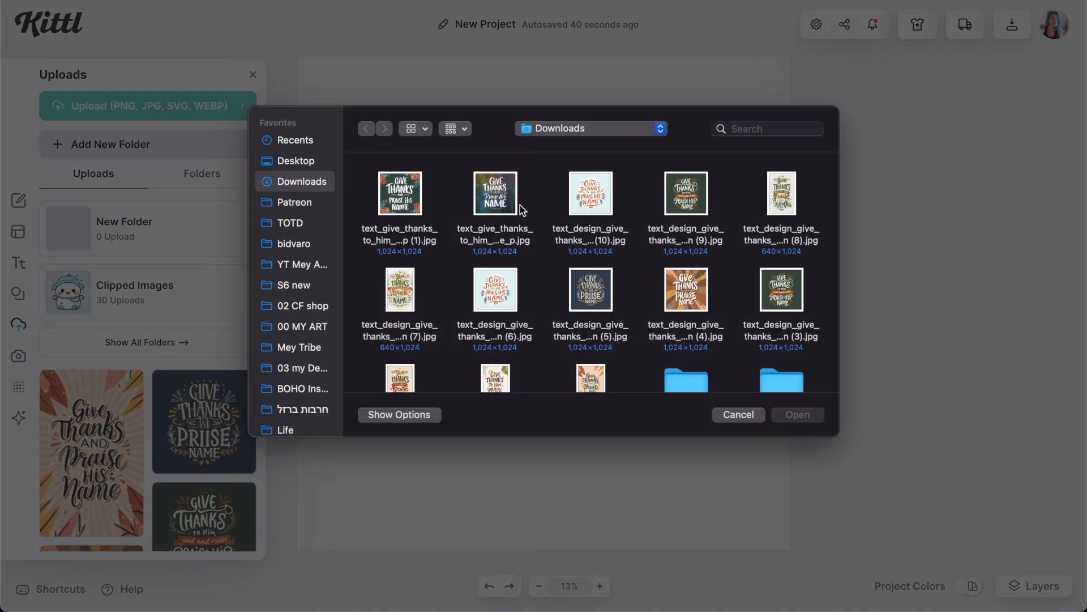
- Switch to Kittl and upload the two newly downloaded painting-style designs from the Downloads folder
click(521, 211)
shift+click(386, 194)
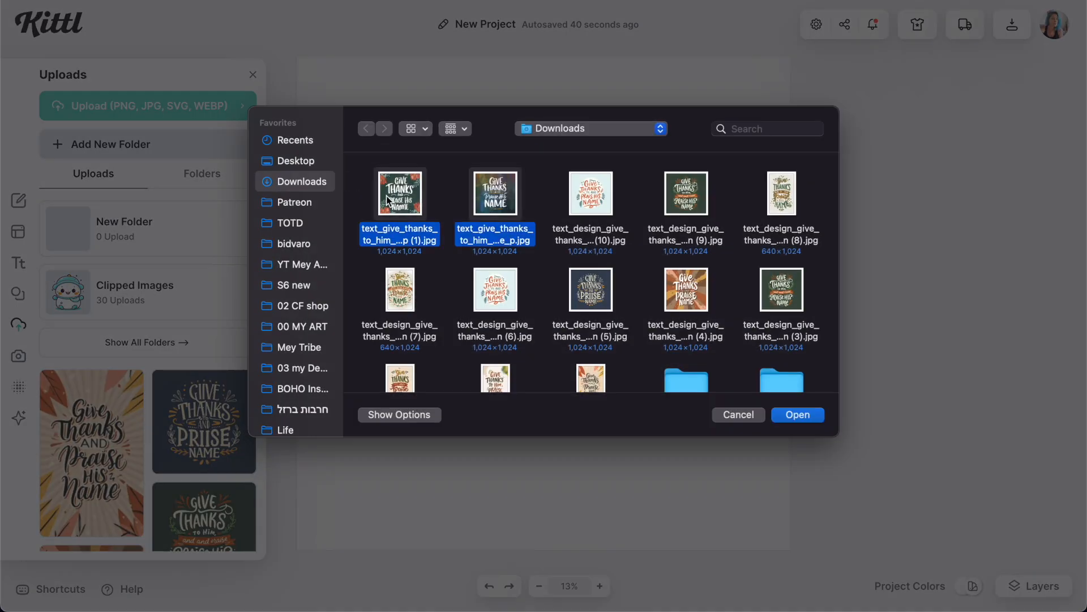
key(Return)
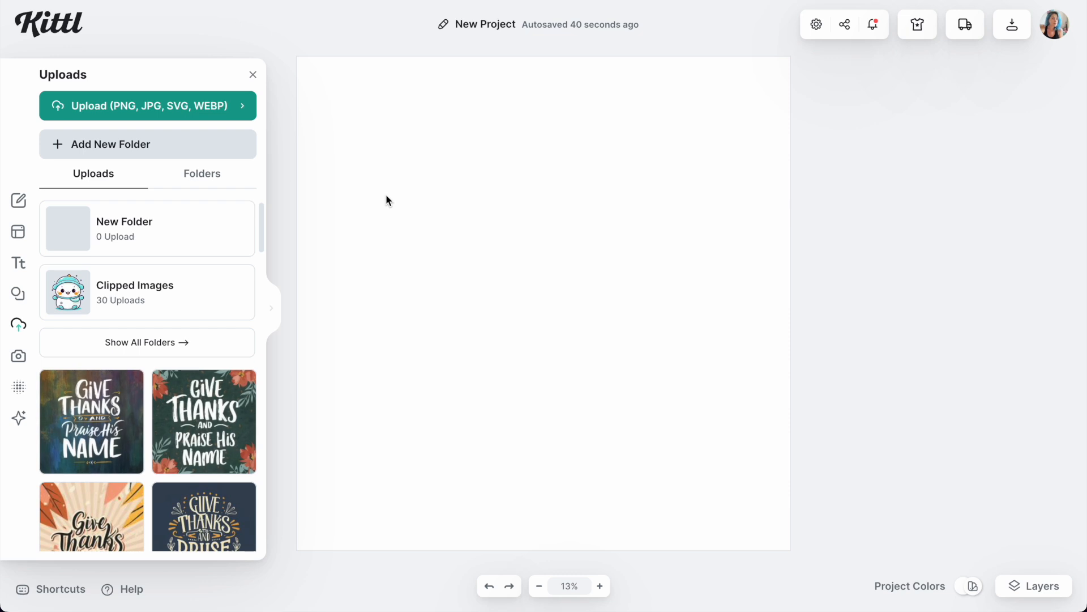
- Place the dark green floral design centred on the artboard, scale it to fill the whole artboard and lower its opacity
click(220, 443)
drag(561, 309, 398, 476)
drag(463, 385, 831, 98)
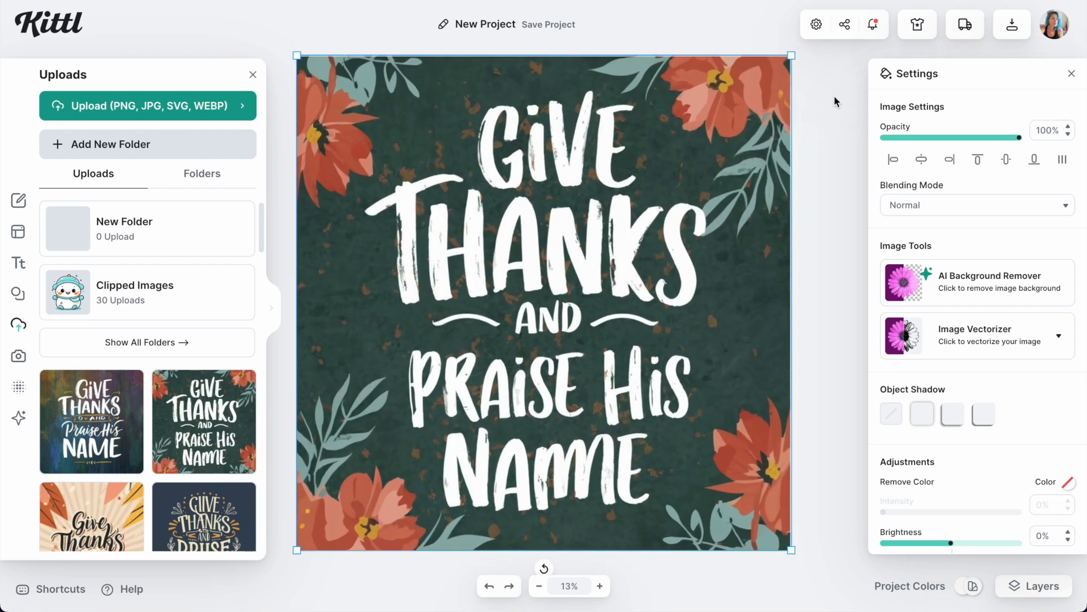
click(932, 161)
click(1007, 161)
drag(990, 142, 935, 137)
click(830, 280)
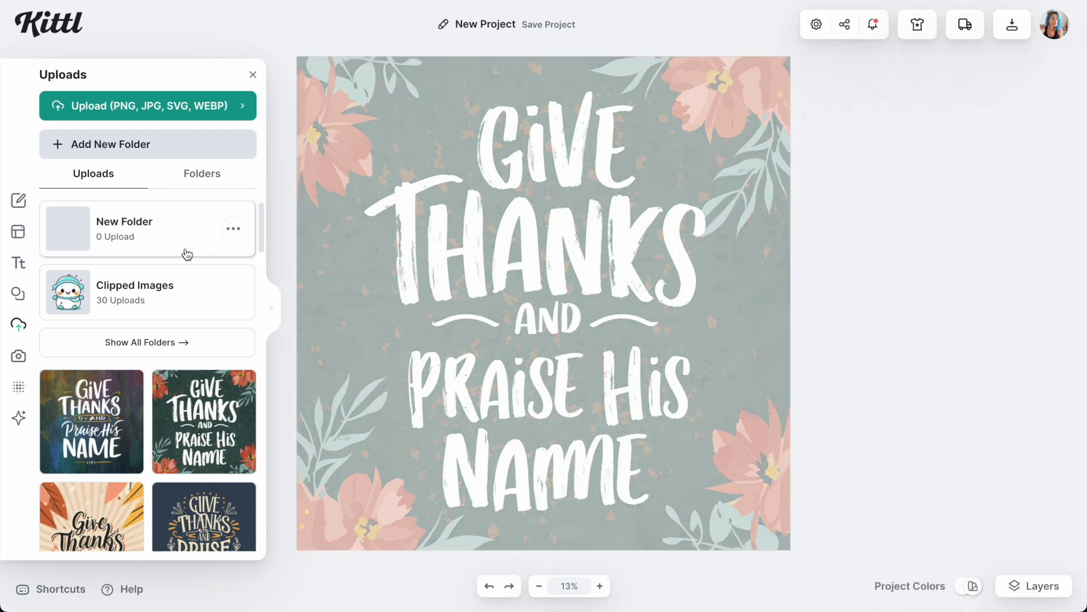
- Add the text "GiVE" and enlarge it to about size 748 over the faded lettering
click(21, 265)
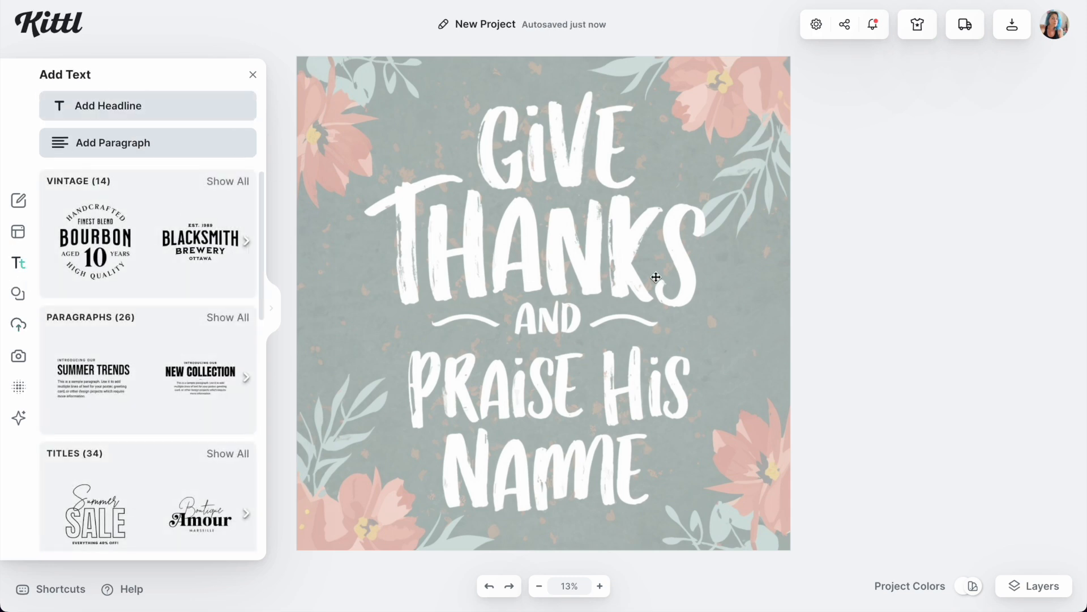
key(t)
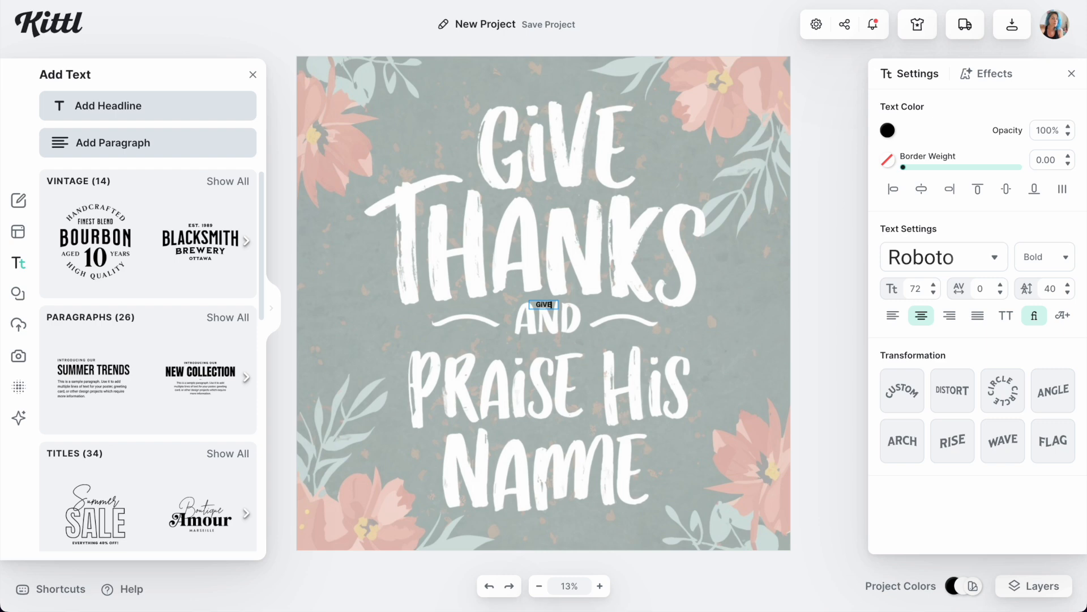
drag(559, 300, 609, 209)
- Try the Ambery Garden and Atalon fonts on the "GiVE" text
click(944, 258)
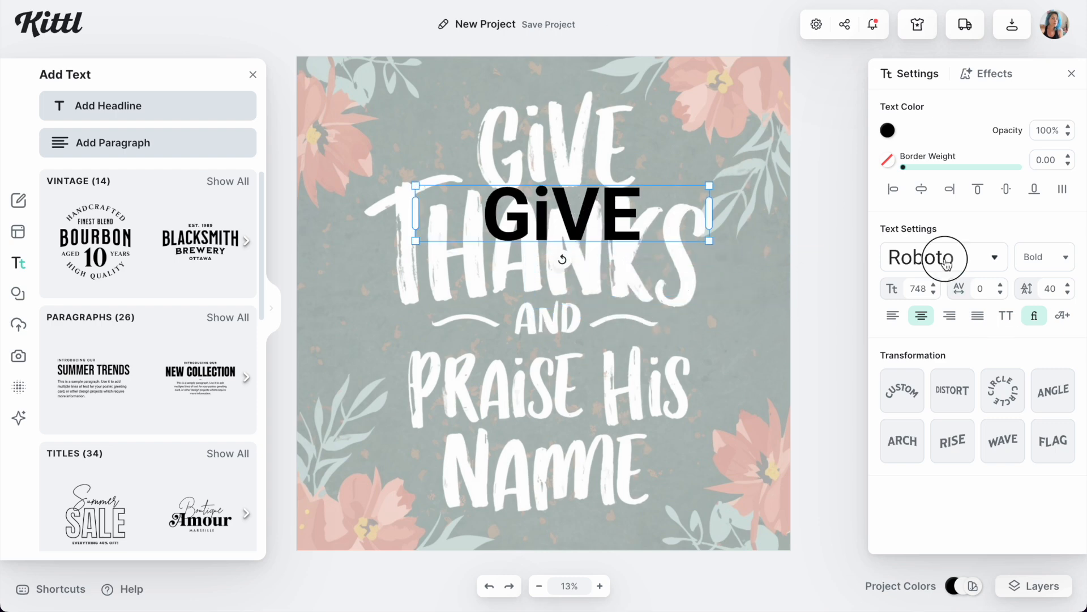
scroll(736, 317, down, 10)
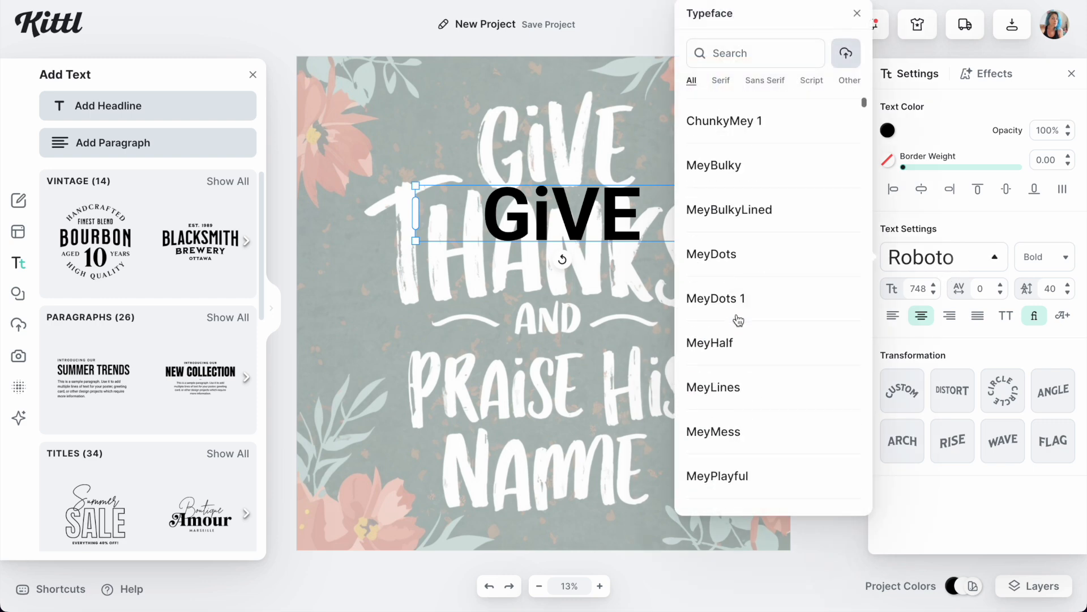
scroll(738, 320, down, 8)
click(737, 201)
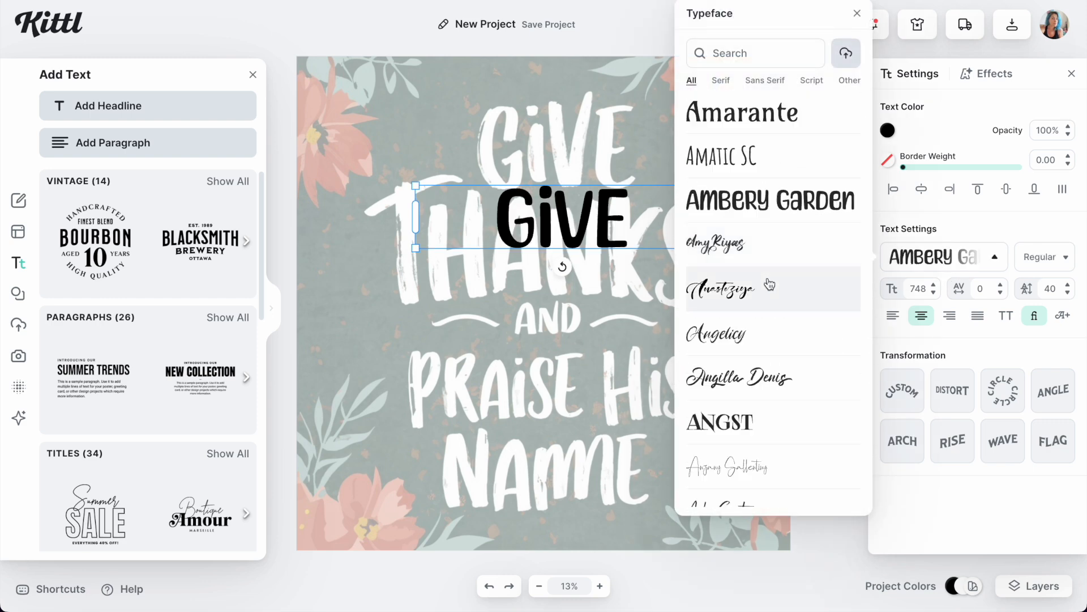
scroll(769, 284, down, 7)
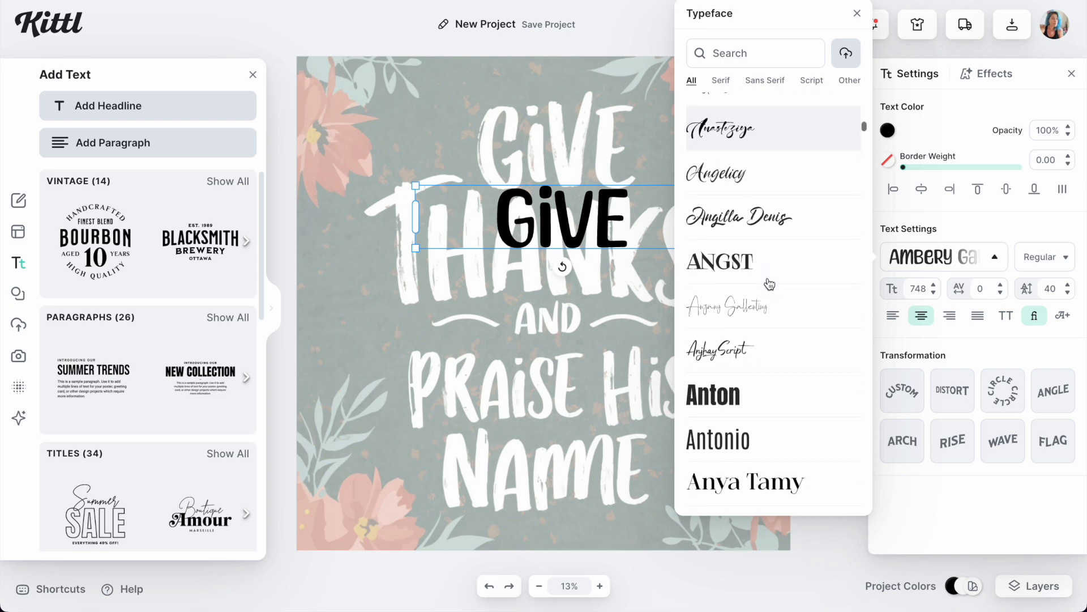
scroll(770, 219, down, 5)
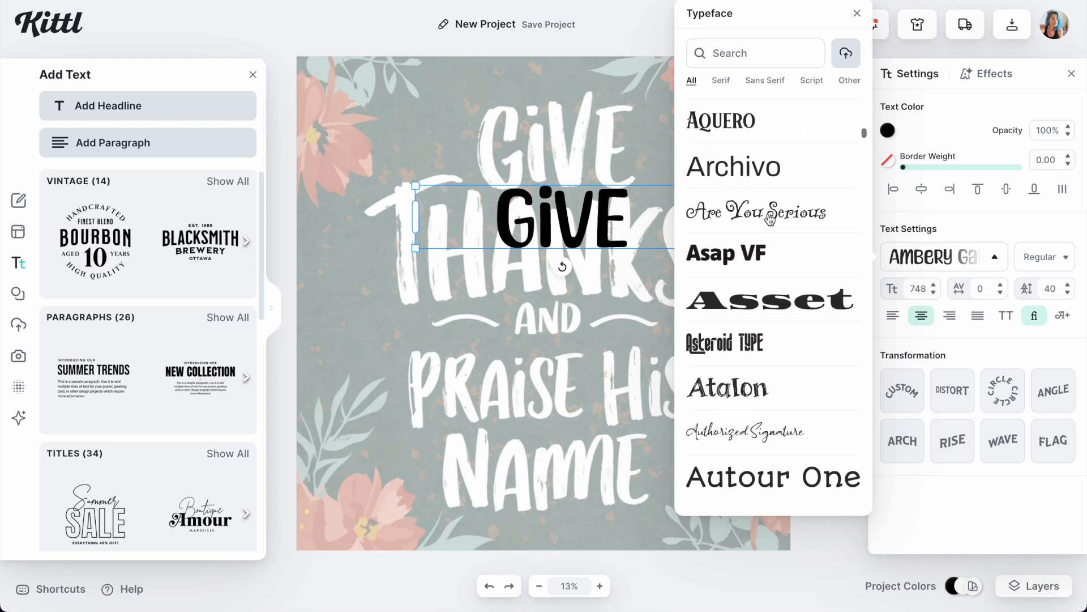
scroll(769, 219, down, 3)
scroll(769, 220, down, 1)
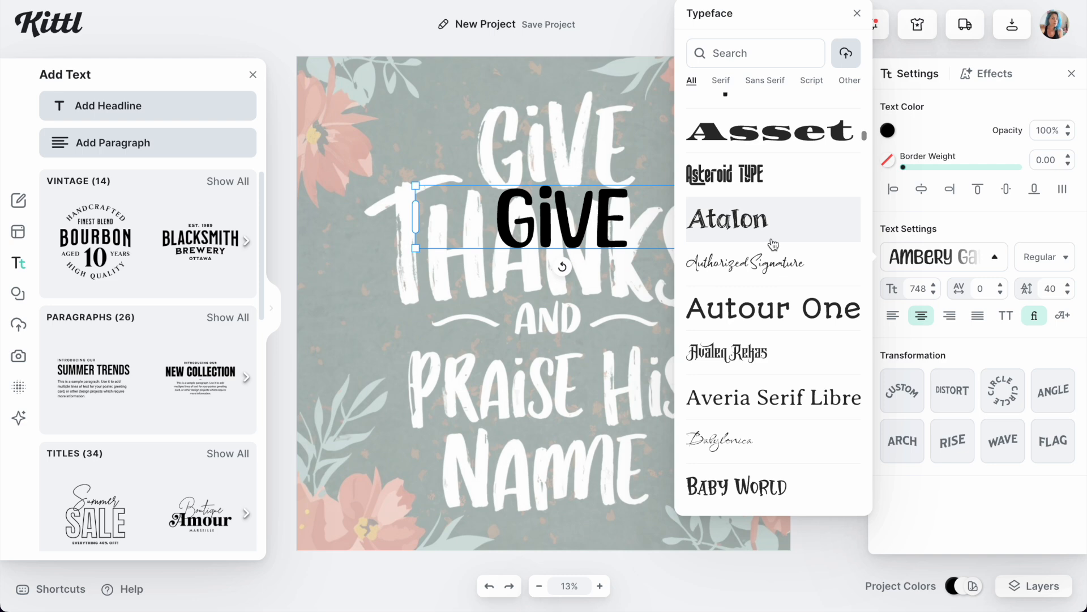
click(758, 226)
- Try the Baroness Kuffner and Chicle fonts on the "GiVE" text
scroll(758, 227, up, 5)
scroll(758, 226, down, 10)
scroll(756, 227, down, 8)
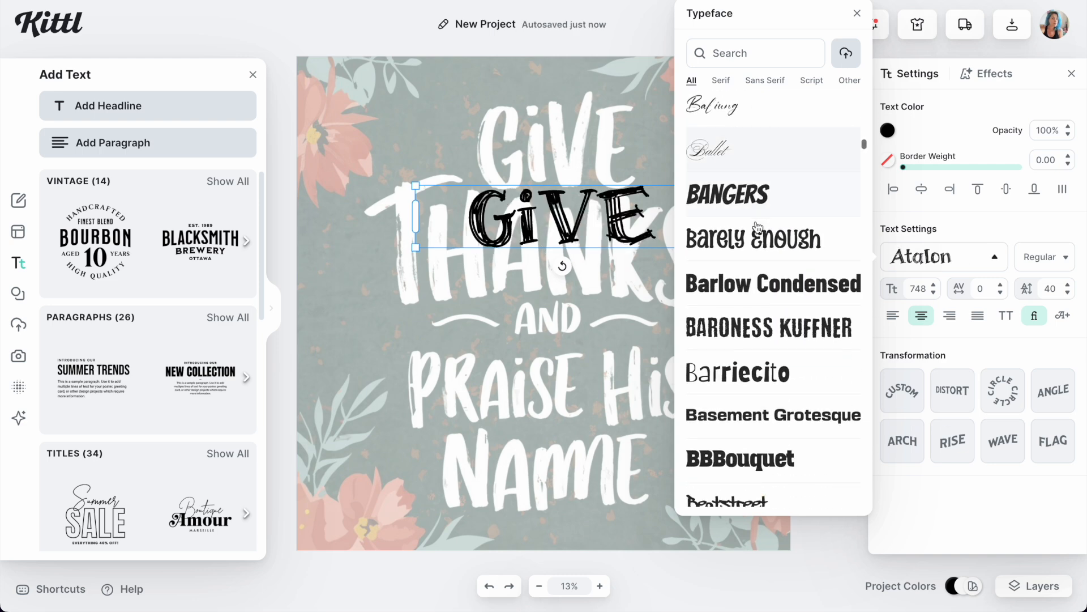
click(762, 161)
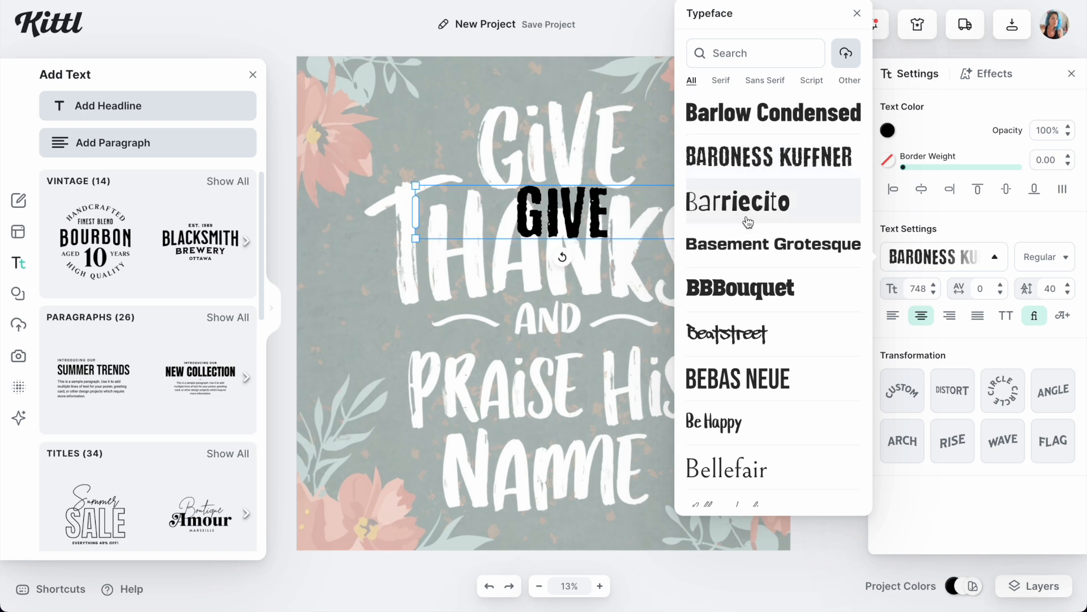
scroll(759, 227, down, 2)
scroll(779, 198, down, 10)
click(780, 204)
- Set the "GiVE" text's font to Flavors and move the text up beside the faded "GIVE" lettering, over the upper-left flower
scroll(780, 238, down, 10)
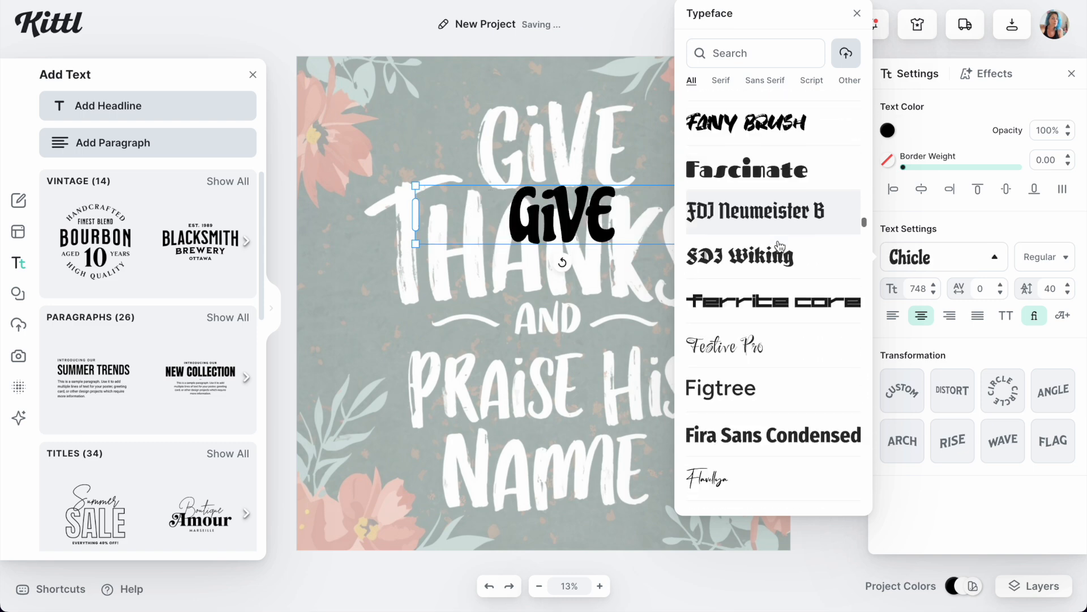
scroll(781, 246, down, 5)
scroll(776, 238, up, 4)
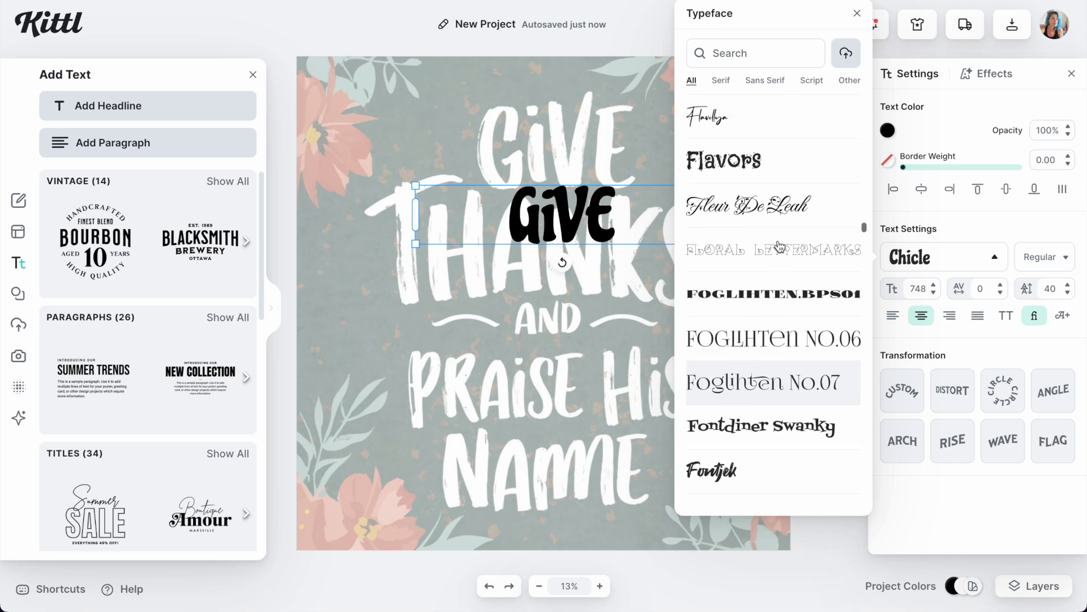
click(756, 218)
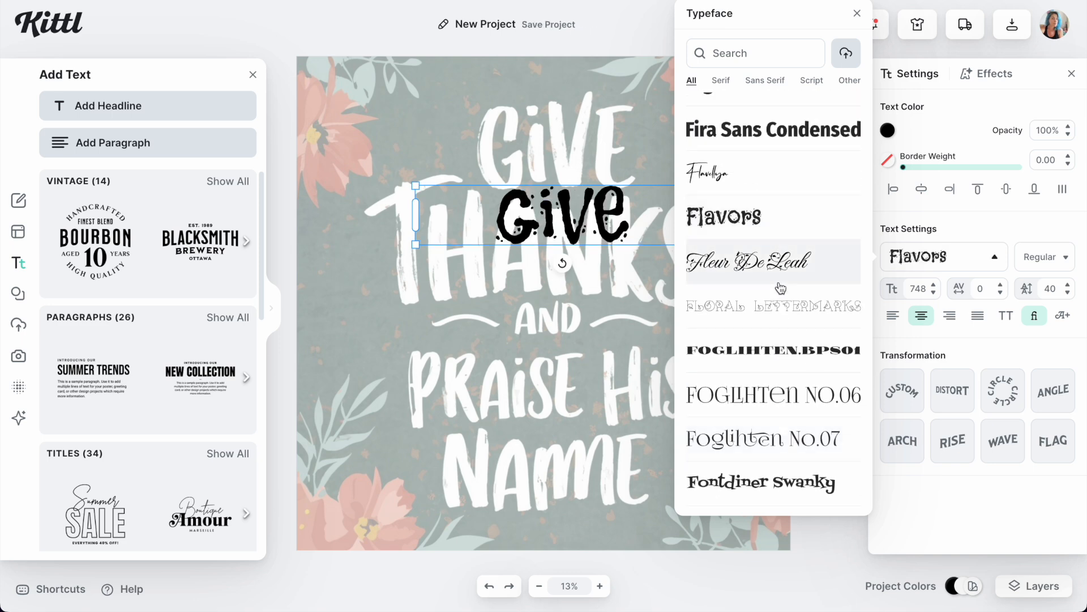
scroll(780, 288, down, 1)
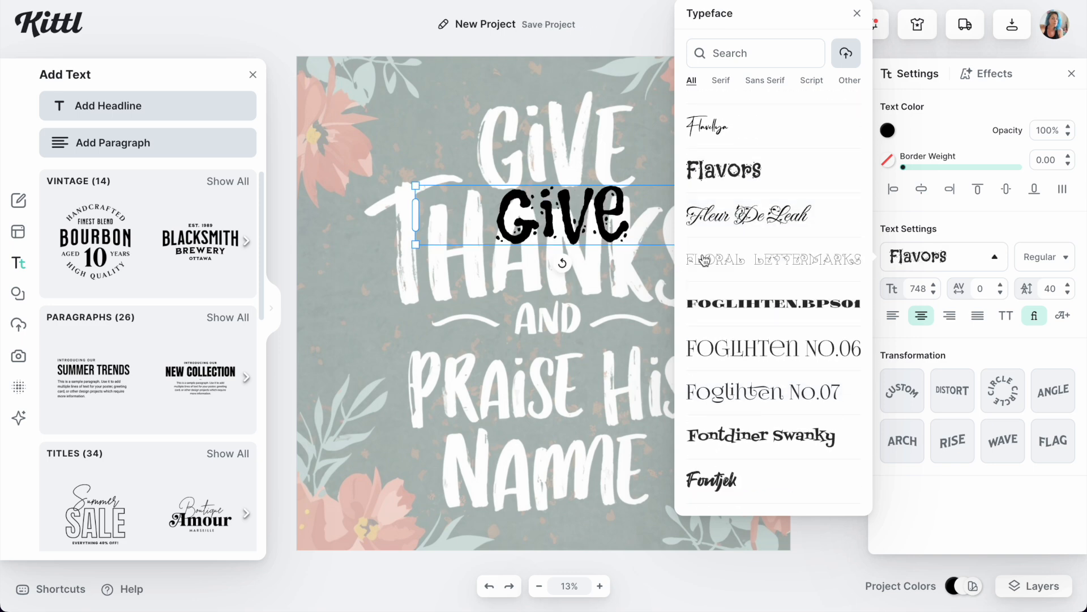
click(602, 276)
drag(576, 216, 415, 126)
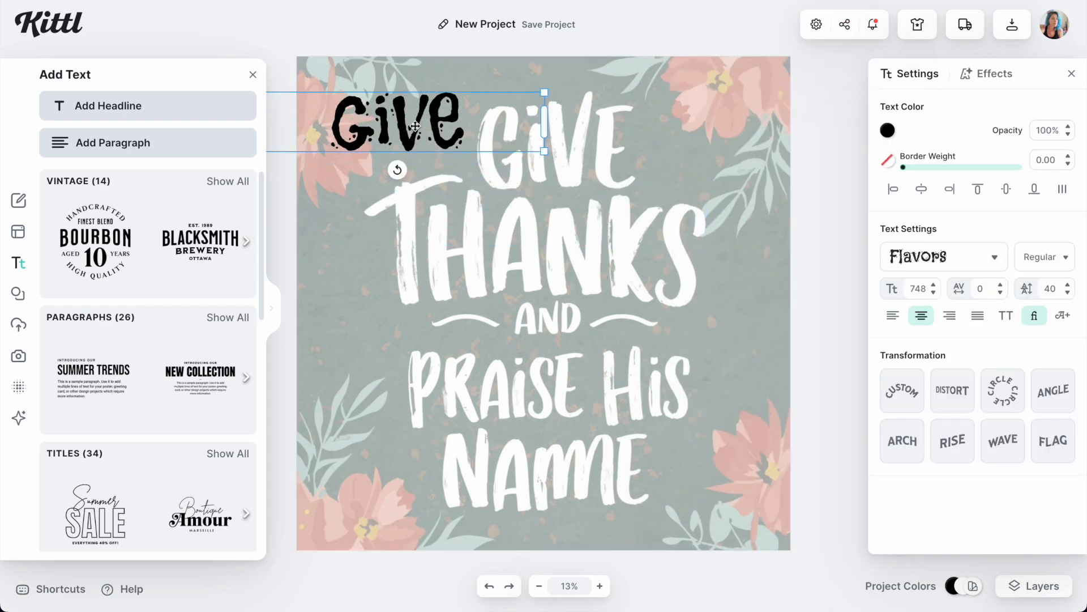
- Duplicate the Flavors "GiVE" text and hide the original text layer beside the faded "GIVE"
key(ctrl+c)
key(ctrl+v)
click(416, 120)
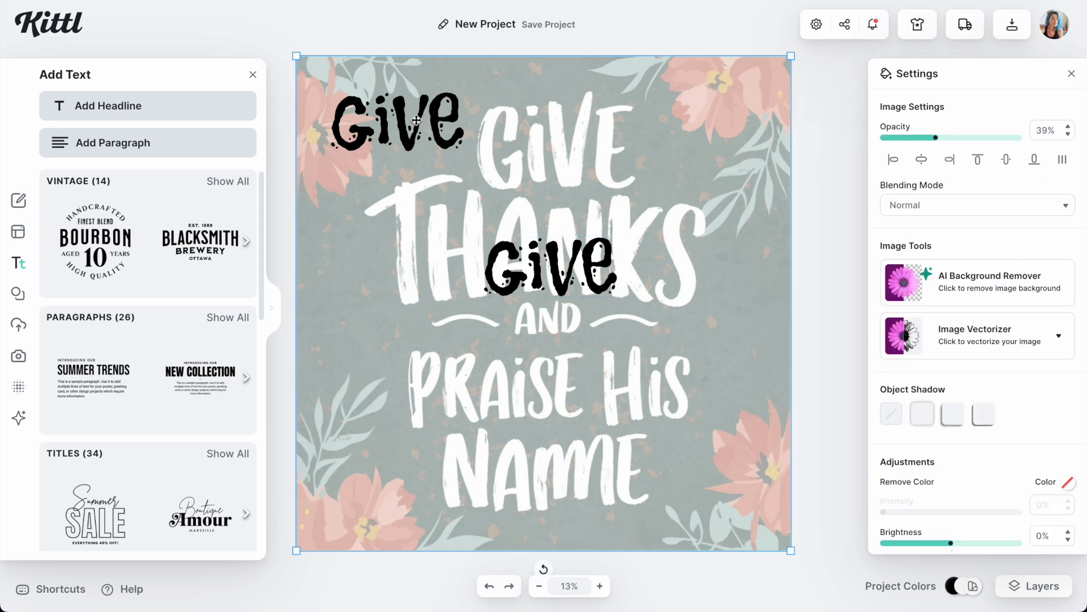
click(440, 139)
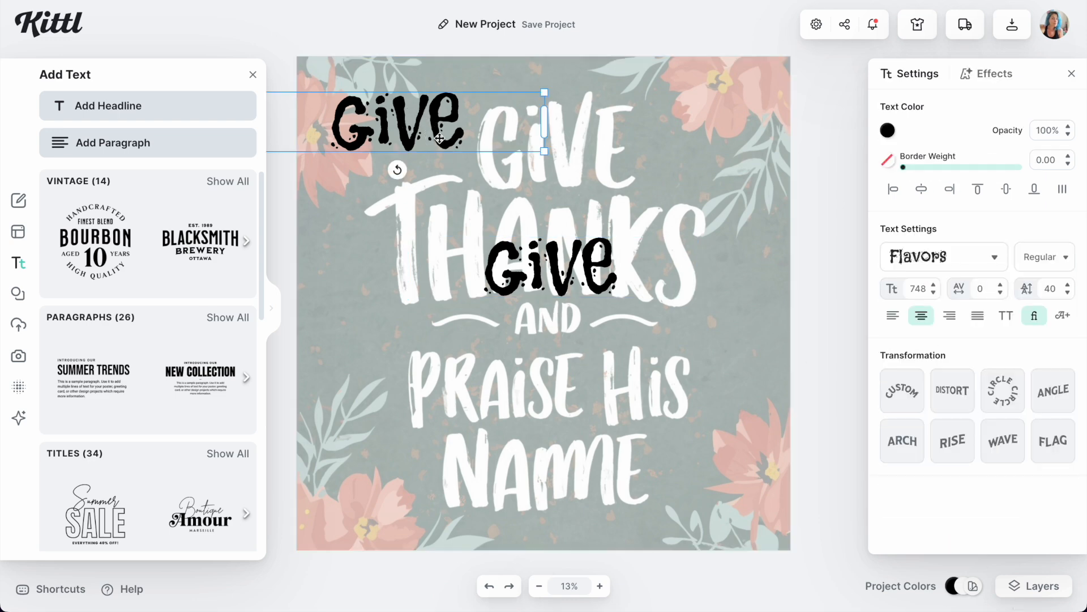
click(1033, 586)
click(1055, 471)
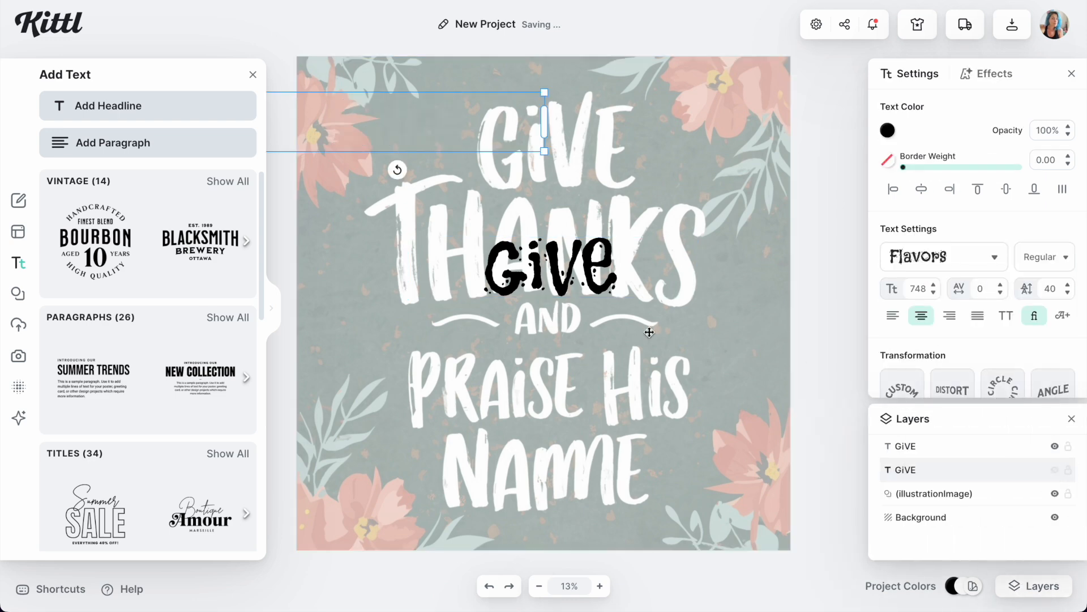
- Set the font of the visible "GiVE" copy to Pakuintho
click(596, 289)
click(929, 256)
scroll(719, 221, down, 20)
scroll(719, 220, down, 20)
scroll(718, 221, down, 20)
click(718, 221)
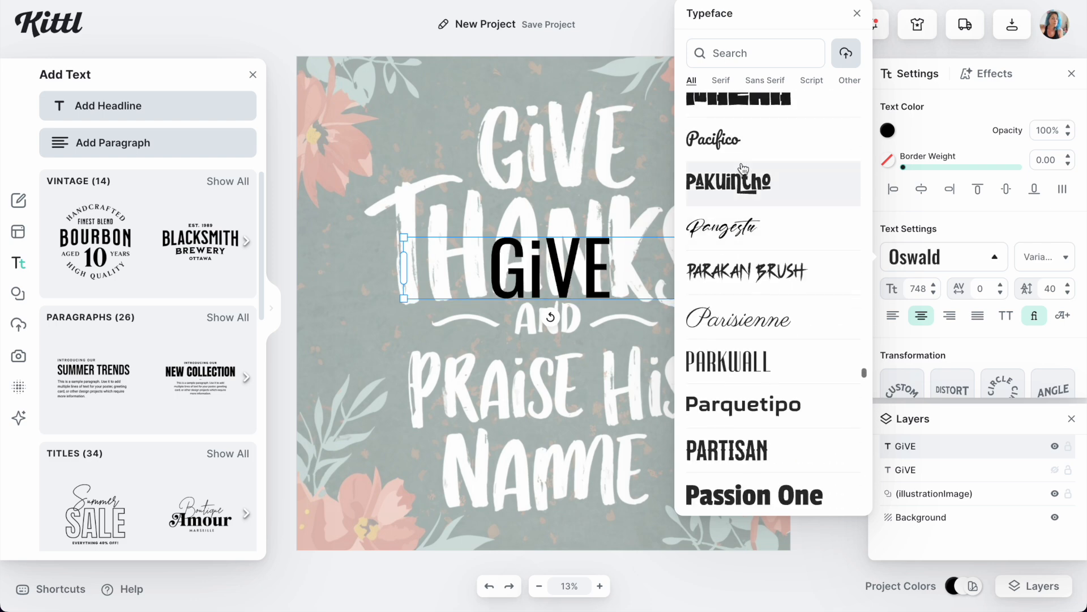
click(744, 182)
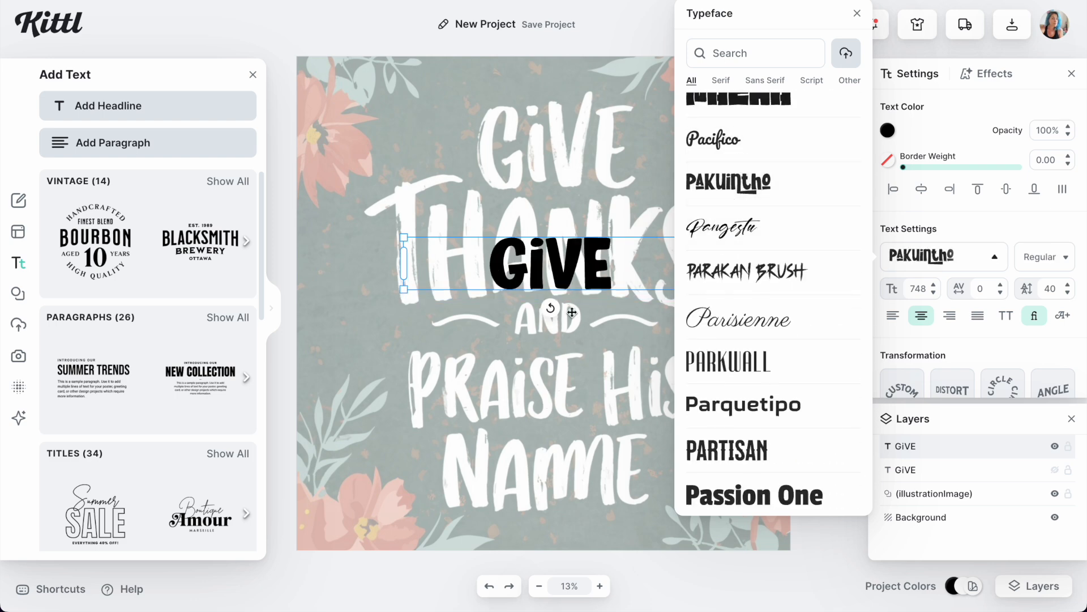
click(584, 332)
- Place the Pakuintho "GiVE" text over the faded "GIVE" lettering and enlarge it to about size 1389
click(567, 271)
drag(568, 271, 548, 158)
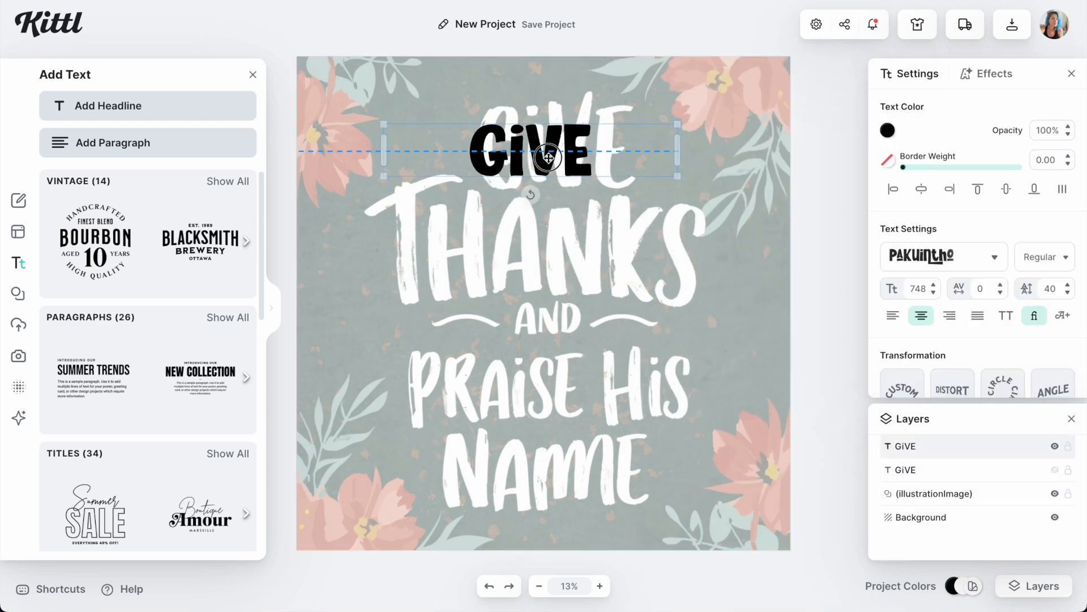
drag(681, 142, 657, 68)
drag(563, 126, 593, 144)
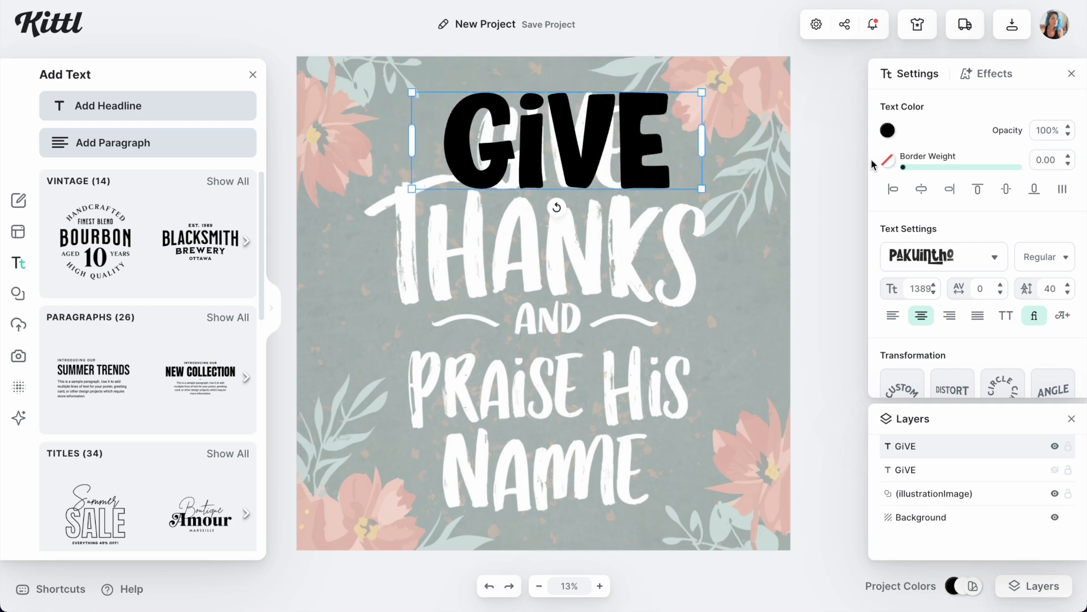
- Apply the Distort transformation to "GiVE" and reshape its corners and upper edge to match the faded "GIVE" lettering
click(963, 390)
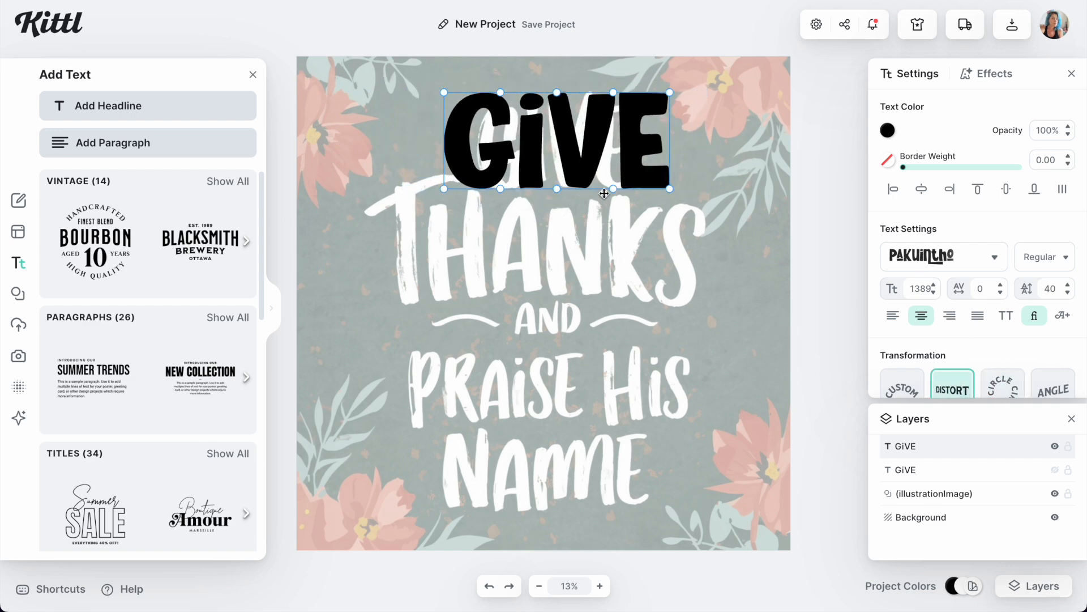
drag(670, 188, 637, 188)
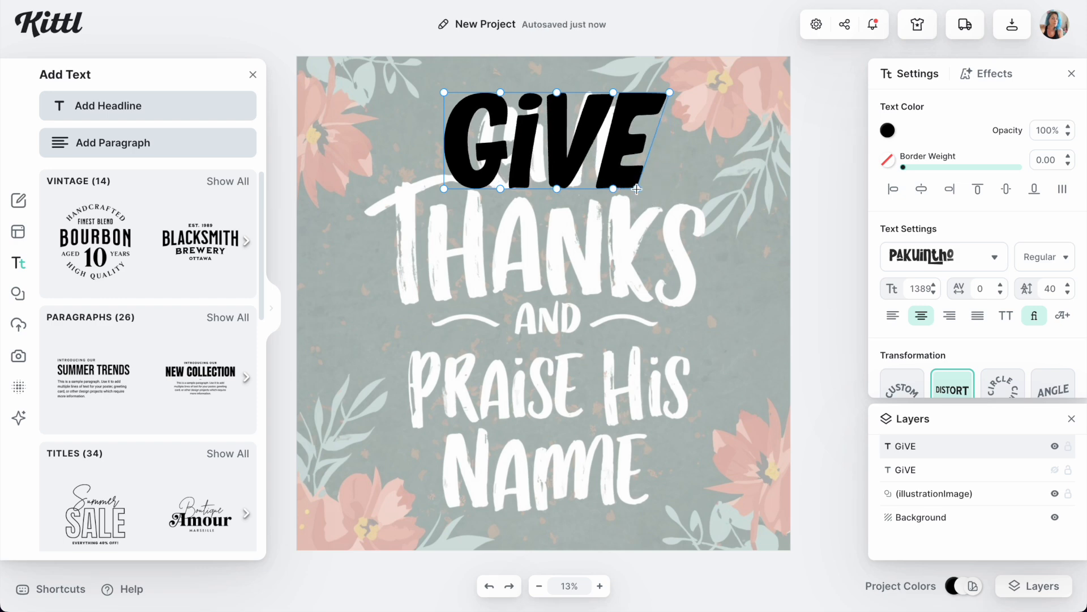
drag(668, 96, 639, 102)
drag(451, 96, 480, 102)
drag(445, 188, 481, 189)
drag(556, 91, 589, 82)
drag(487, 107, 475, 103)
click(773, 158)
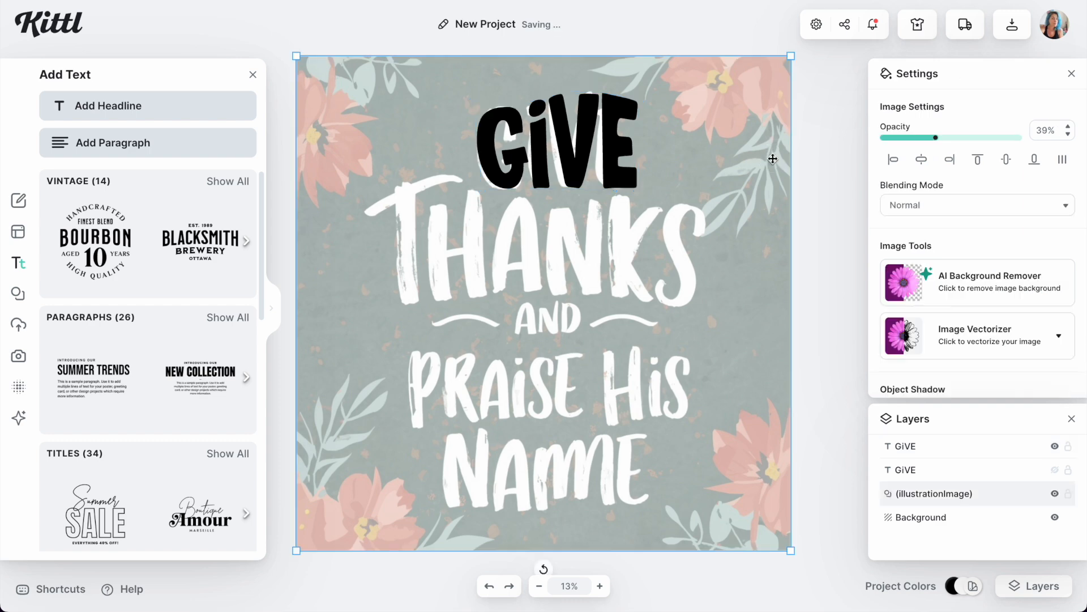
- Duplicate the distorted "GiVE" text over the faded "THANKS" lettering and remove the copy's Distort transformation
click(616, 140)
key(ctrl+v)
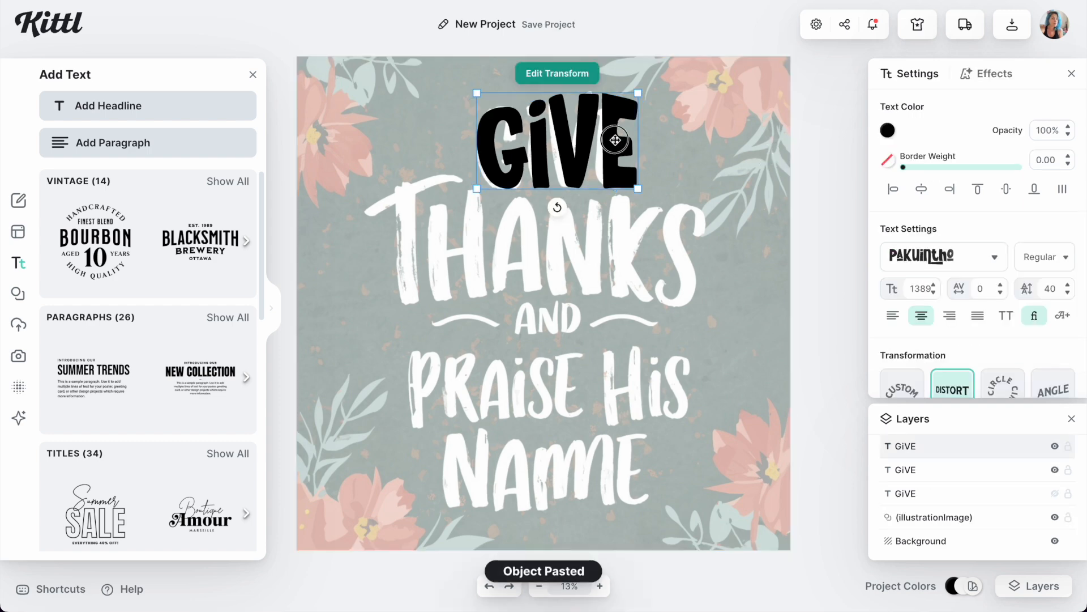
drag(615, 140, 611, 253)
double_click(612, 253)
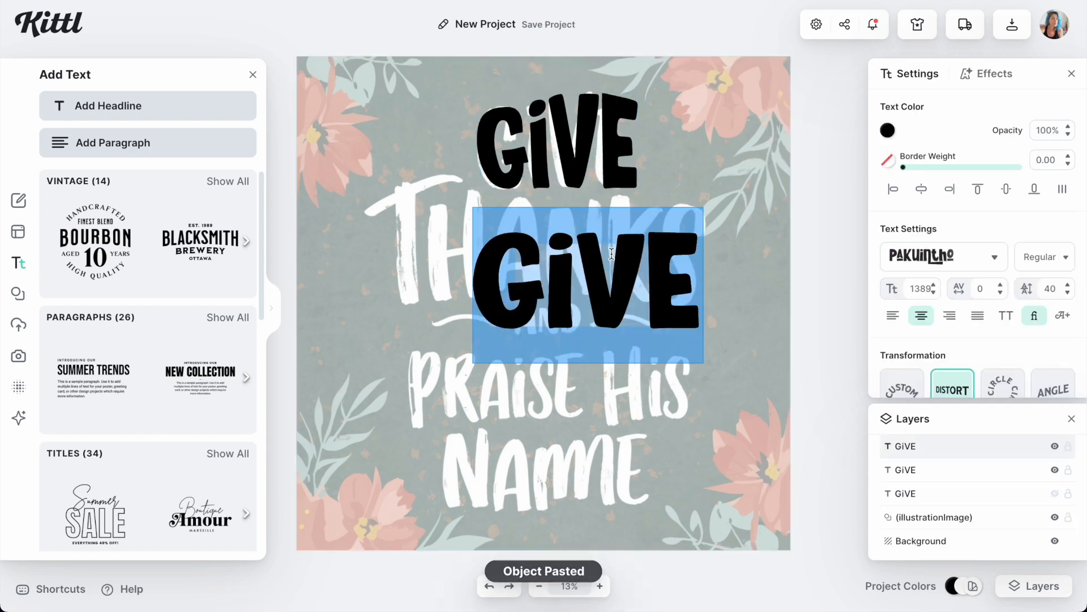
click(758, 249)
click(958, 384)
click(572, 258)
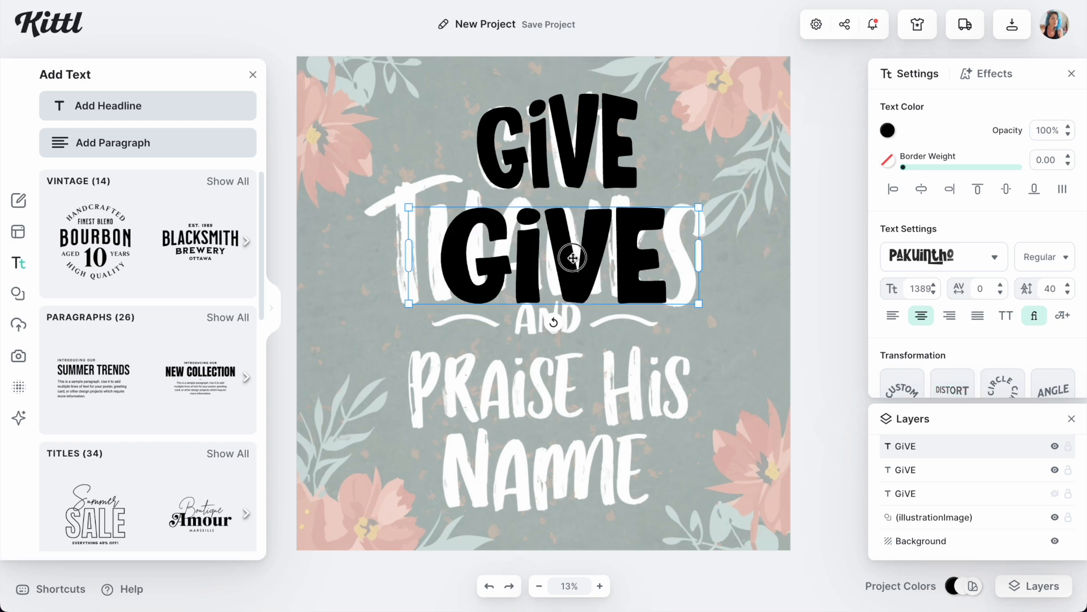
- Change the lower copy's text to "Thanks", widen its box to fit one line and position it over the faded "THANKS"
double_click(572, 258)
text(Ta)
key(BackSpace)
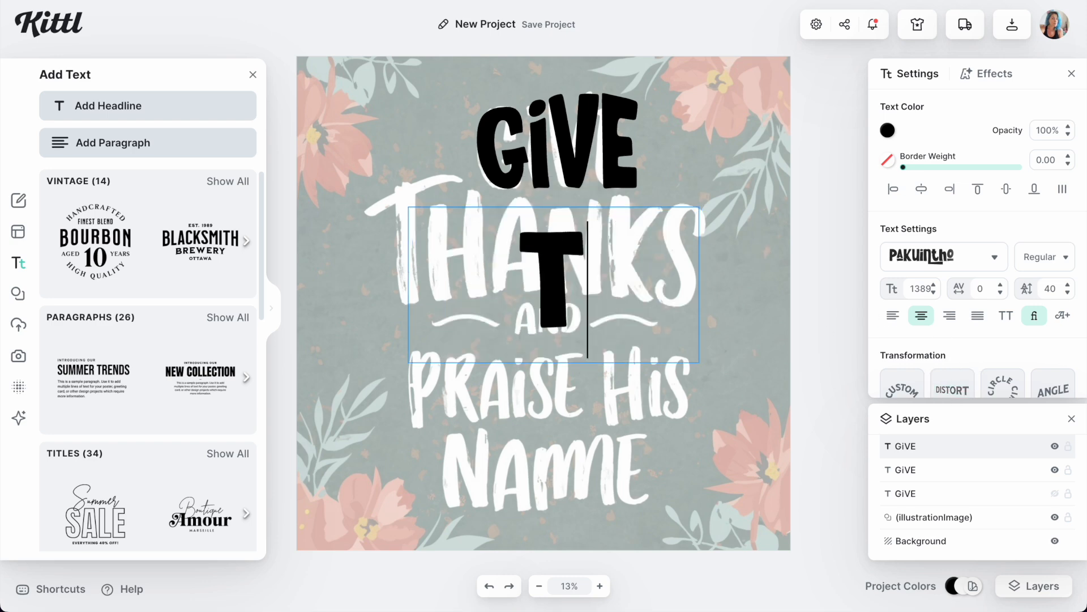
text(hanks)
key(Escape)
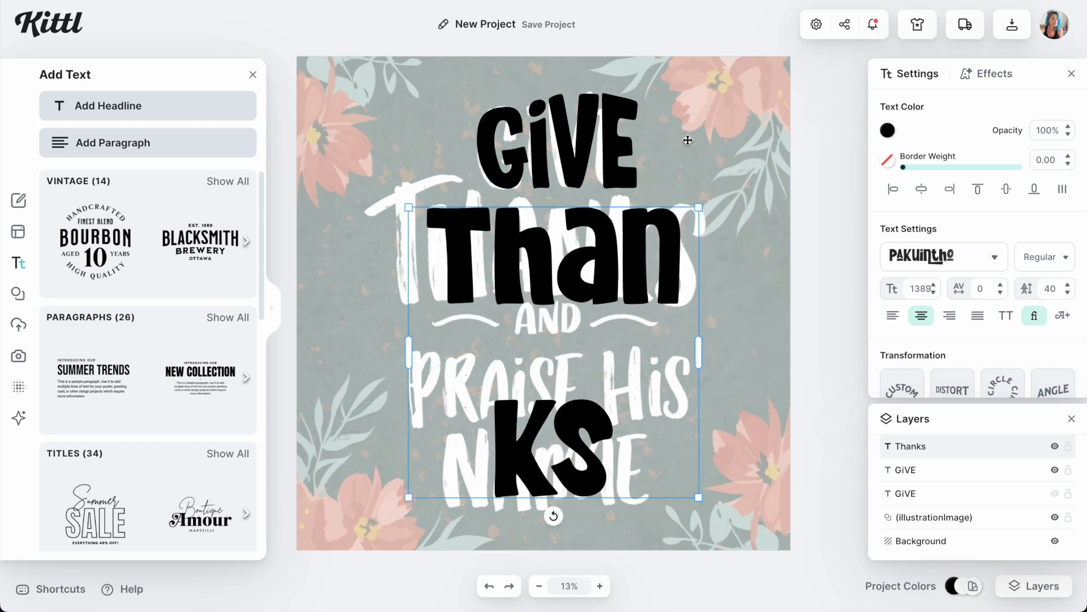
drag(702, 354, 796, 348)
drag(656, 253, 606, 247)
- Apply the Distort transformation to "Thanks", raising both upper corners and curving its upper edge down beneath "GiVE"
click(952, 389)
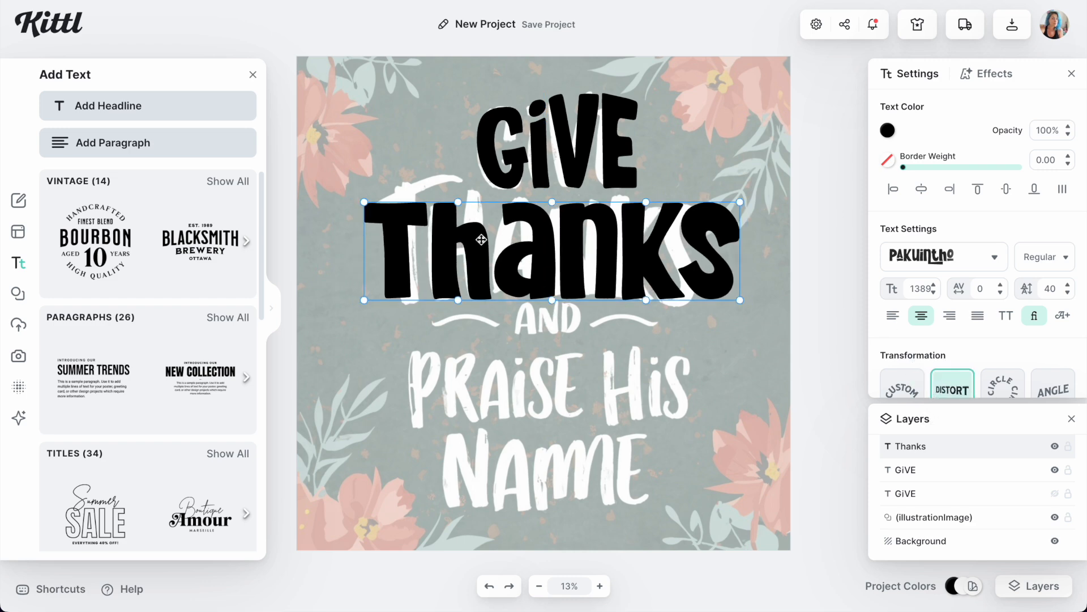
drag(459, 203, 476, 220)
drag(549, 201, 425, 194)
drag(518, 173, 519, 234)
drag(423, 195, 467, 178)
drag(370, 203, 340, 193)
mouse_move(473, 176)
mouse_down()
mouse_move(396, 175)
mouse_move(468, 165)
mouse_move(481, 188)
mouse_up()
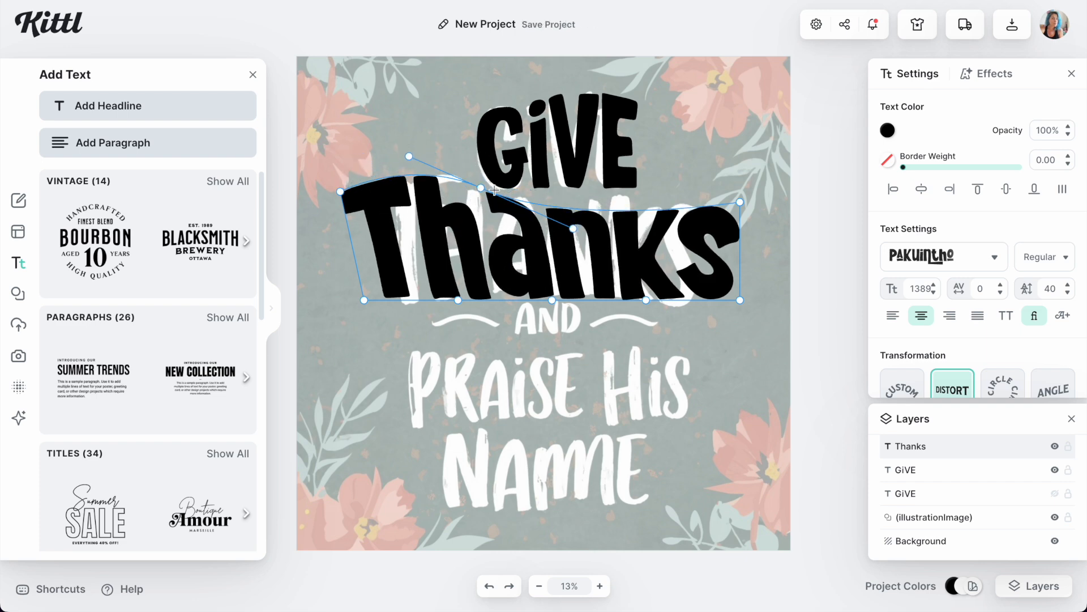
drag(571, 228, 592, 197)
drag(478, 187, 535, 192)
drag(340, 189, 374, 152)
drag(741, 201, 733, 170)
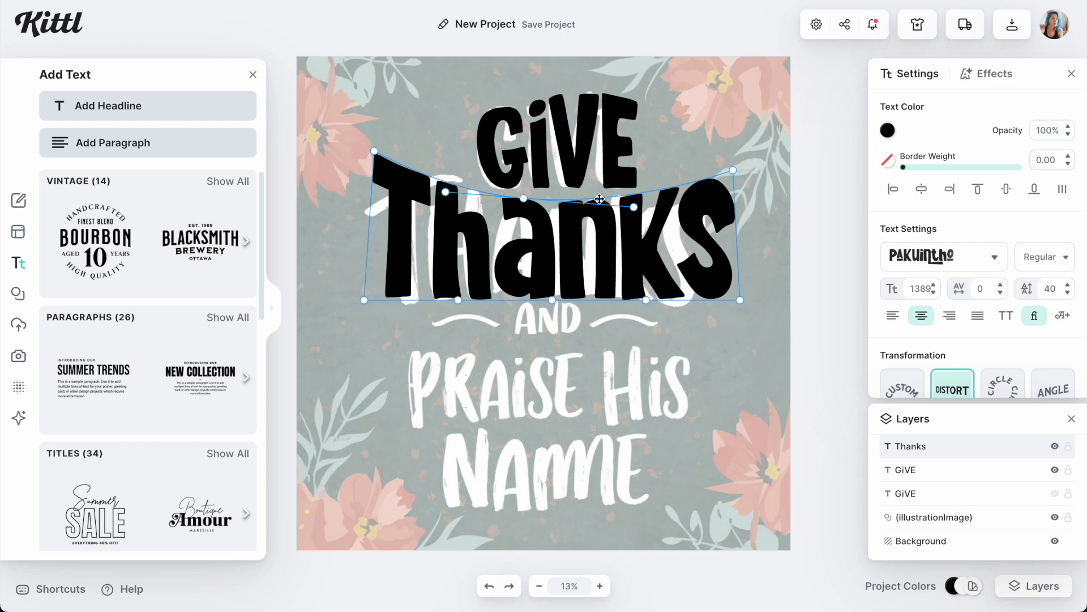
click(710, 143)
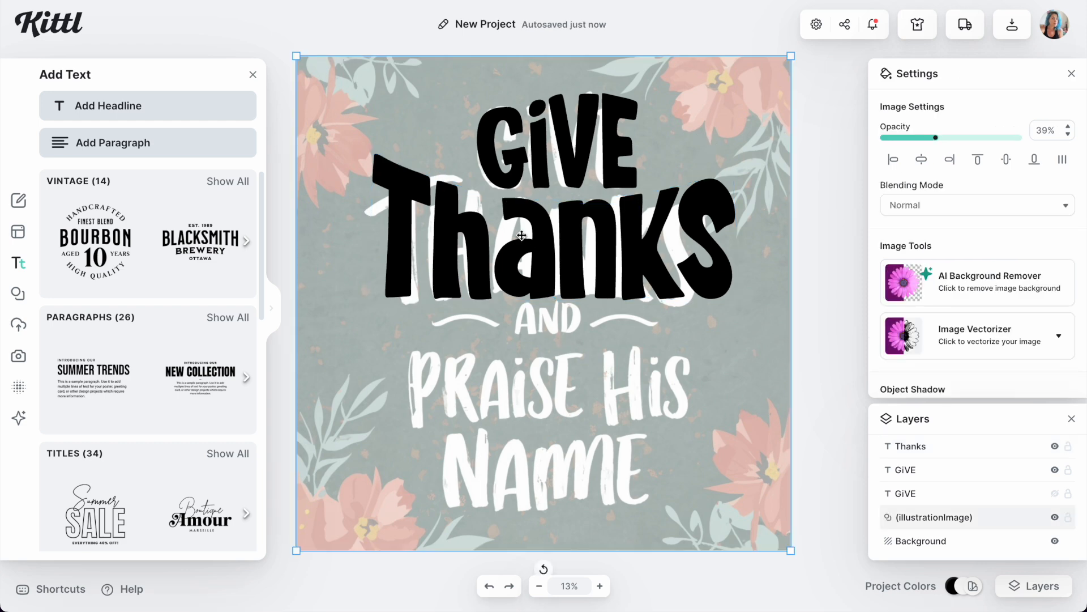
- Duplicate the distorted "Thanks" text, remove the copy's Distort transformation and change its text to "to him and"
click(546, 271)
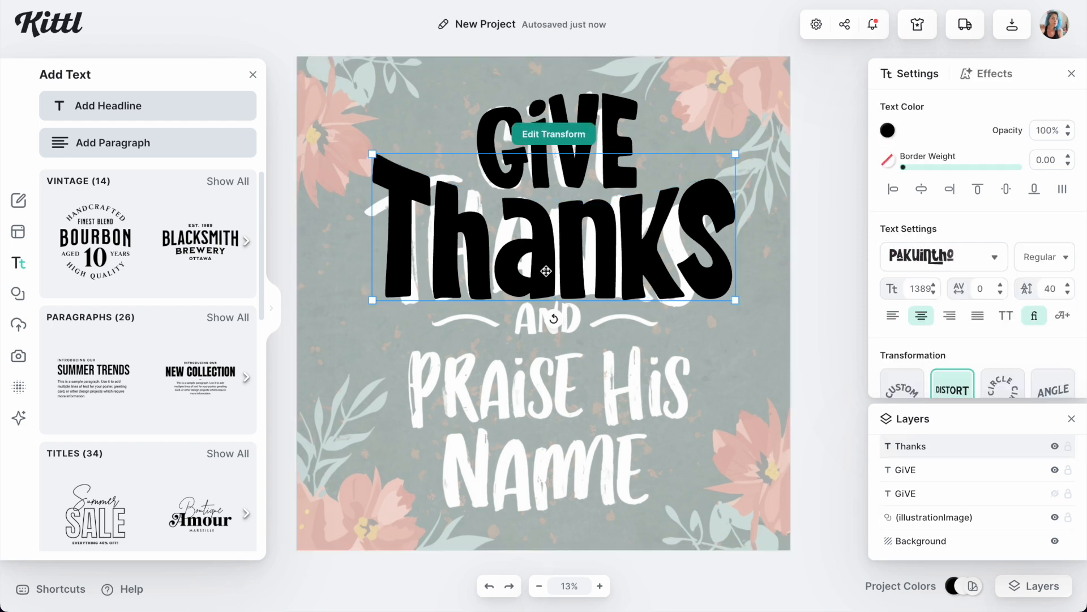
key(ctrl+c)
key(ctrl+v)
click(953, 387)
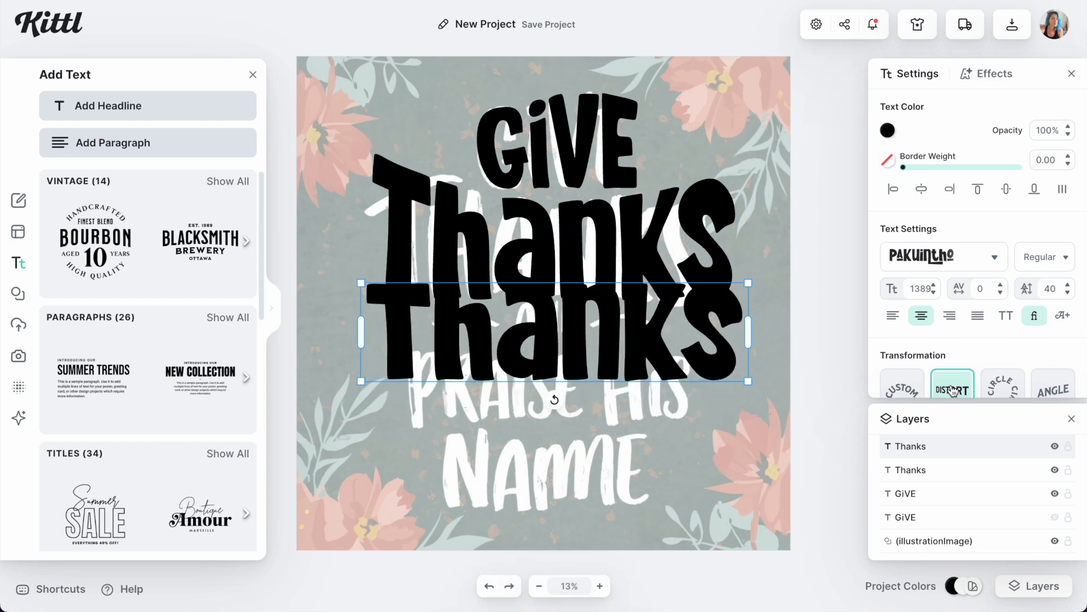
double_click(562, 340)
text(to him)
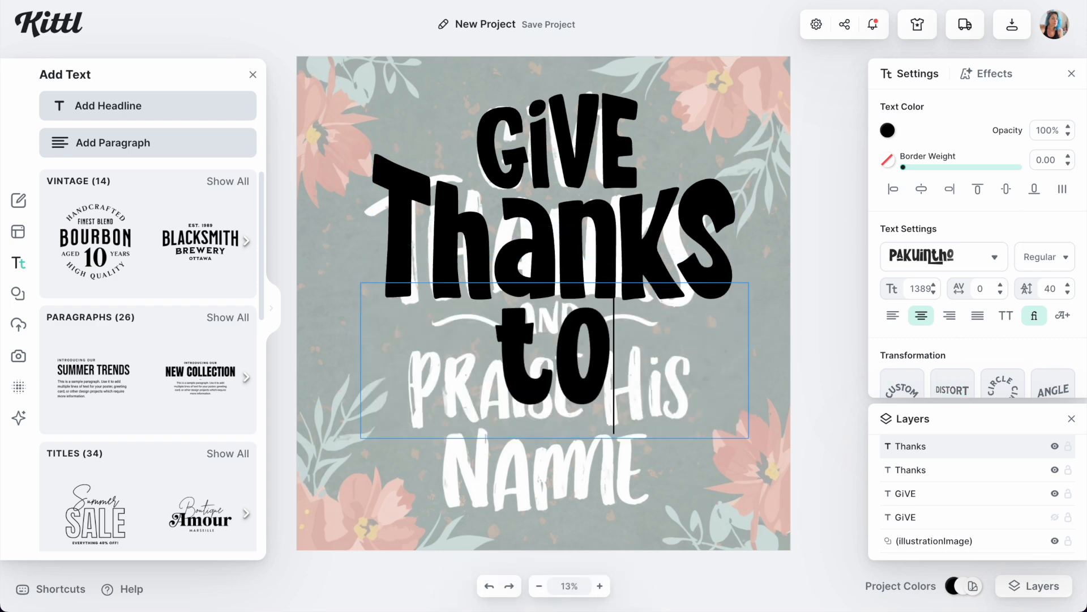
text(nd)
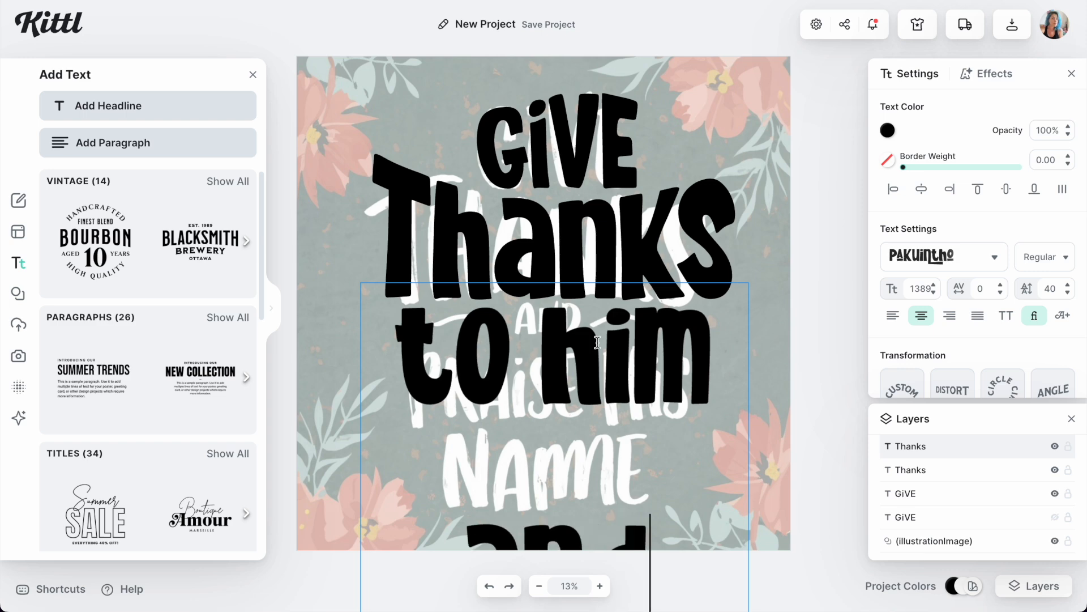
key(Escape)
- Widen the "to him and" box to fit one line, shrink it to font size 481 and center it beneath "Thanks"
drag(749, 431, 867, 430)
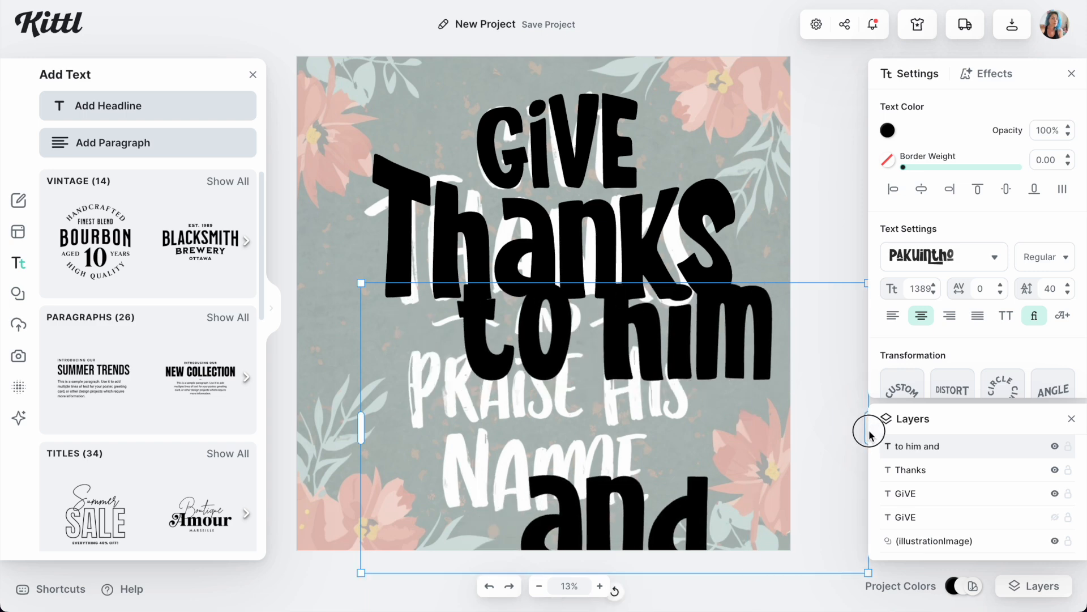
drag(359, 432, 282, 432)
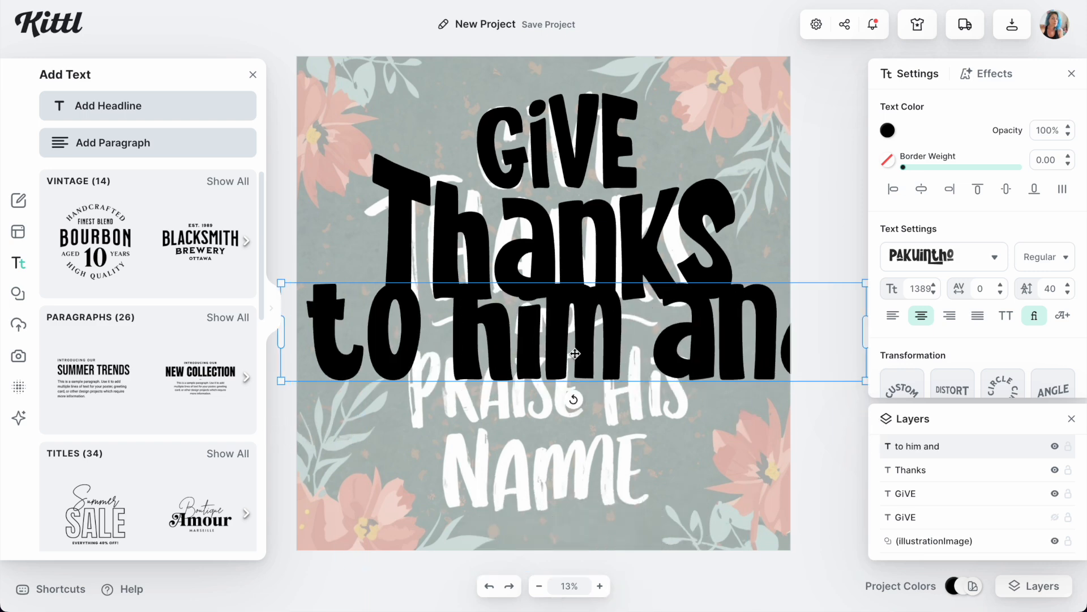
click(523, 396)
scroll(520, 398, down, 5)
click(547, 374)
drag(651, 389, 557, 372)
click(680, 375)
click(606, 375)
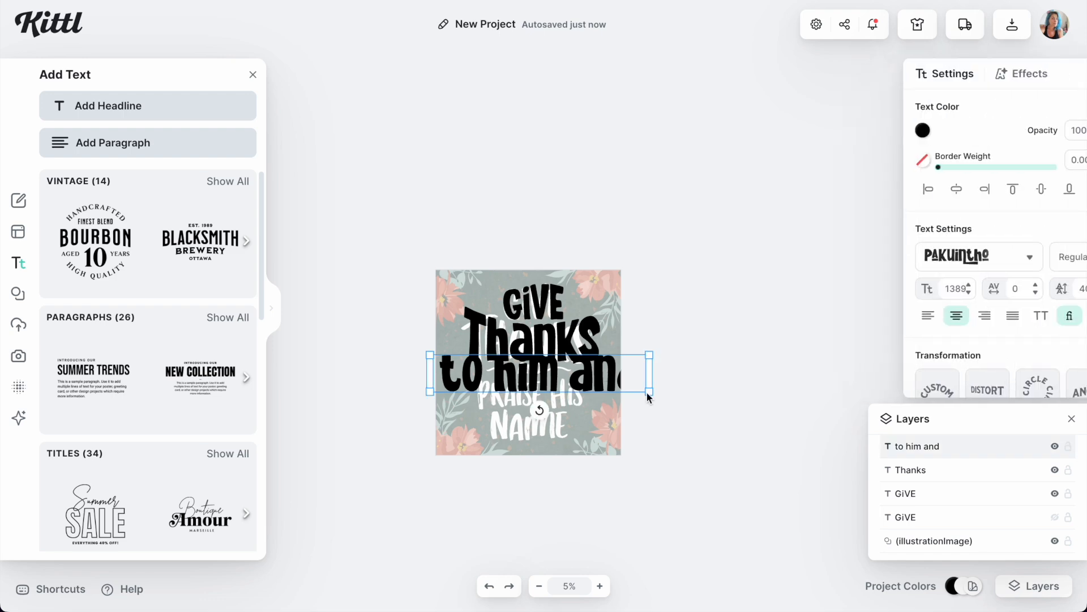
drag(648, 391, 502, 373)
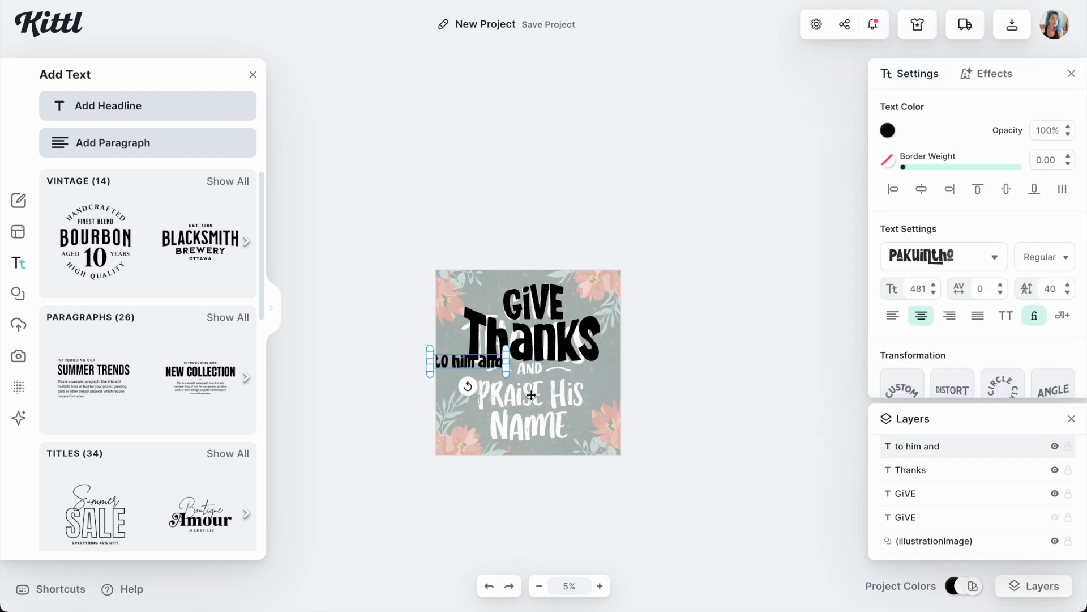
scroll(531, 394, up, 5)
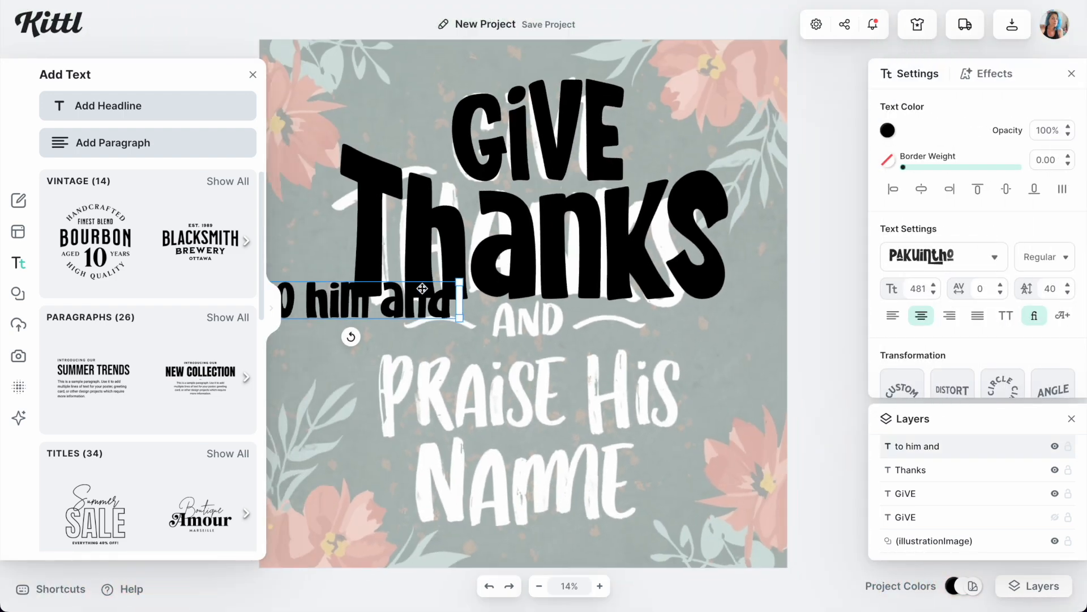
drag(422, 287, 596, 324)
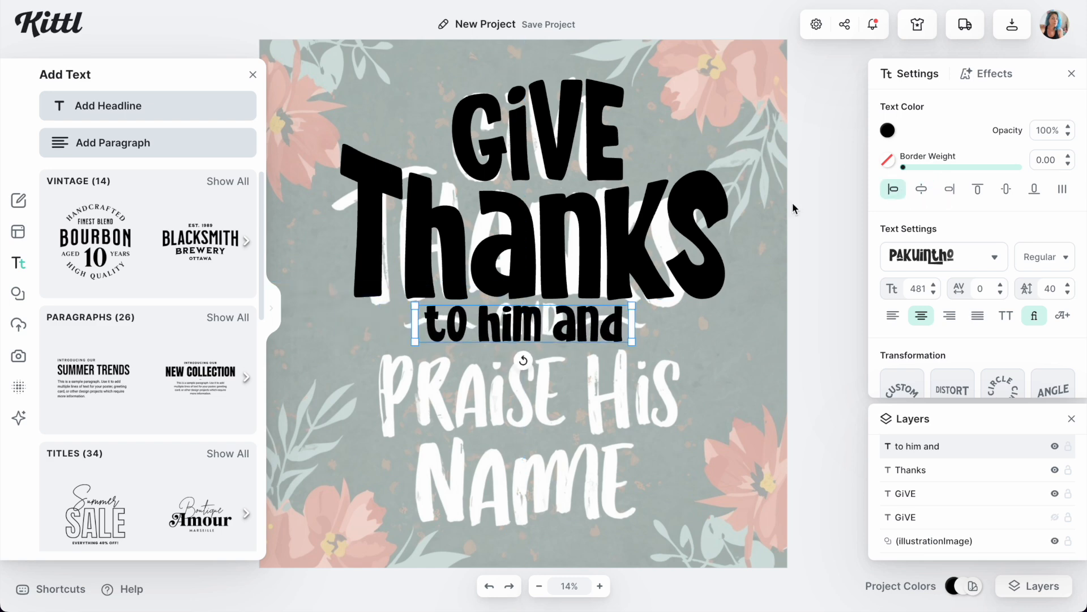
click(717, 301)
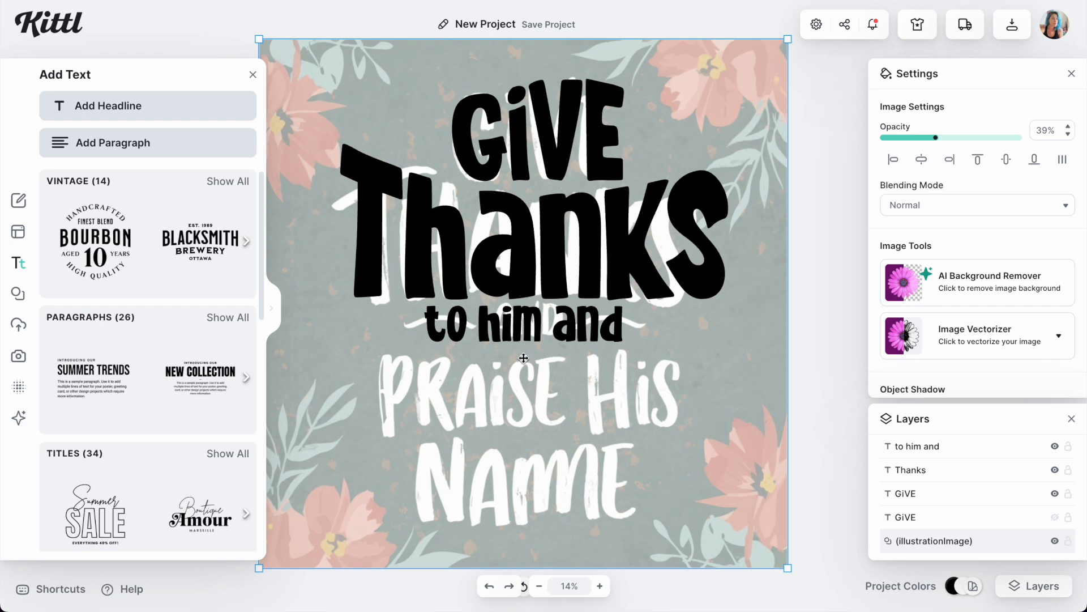
- Duplicate "to him and" over the faded "PRAISE HIS" lettering and change the copy's text to "Praise His"
click(519, 329)
key(ctrl+c)
key(ctrl+v)
drag(518, 329, 519, 402)
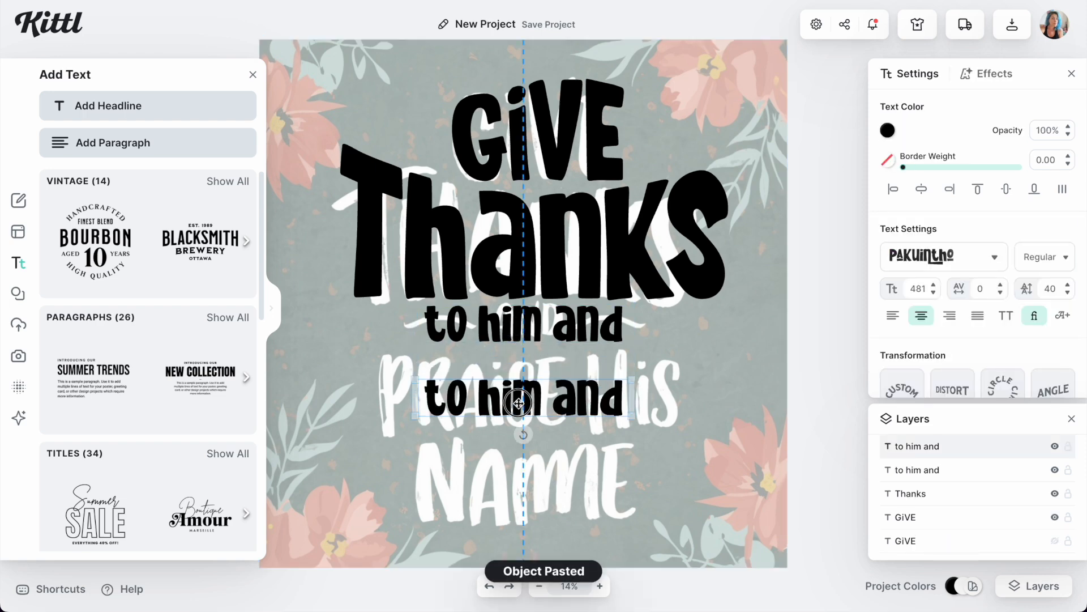
double_click(518, 402)
text(Prai)
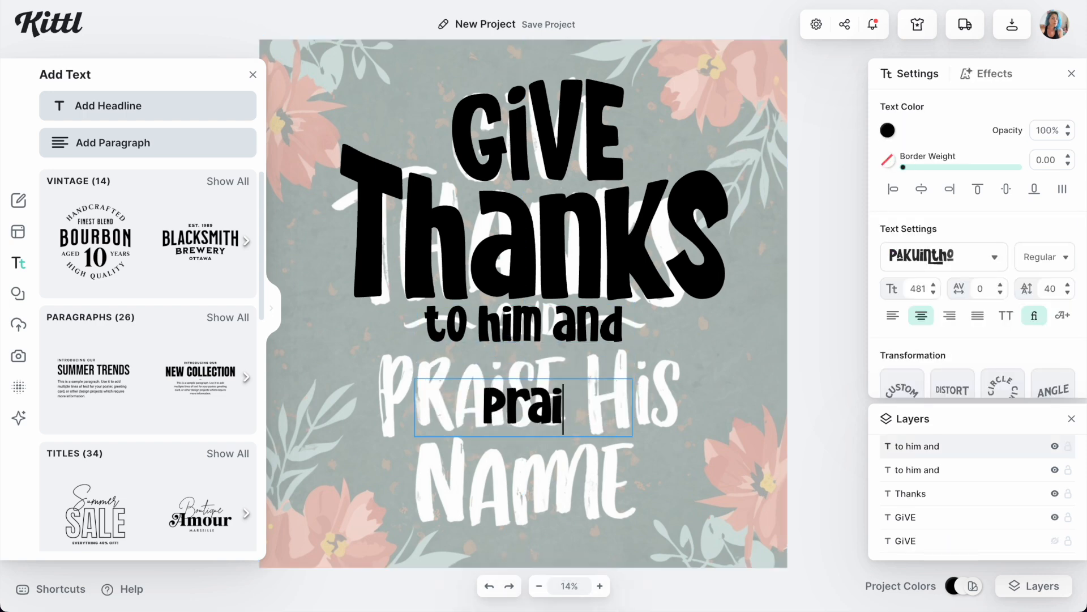
text(se )
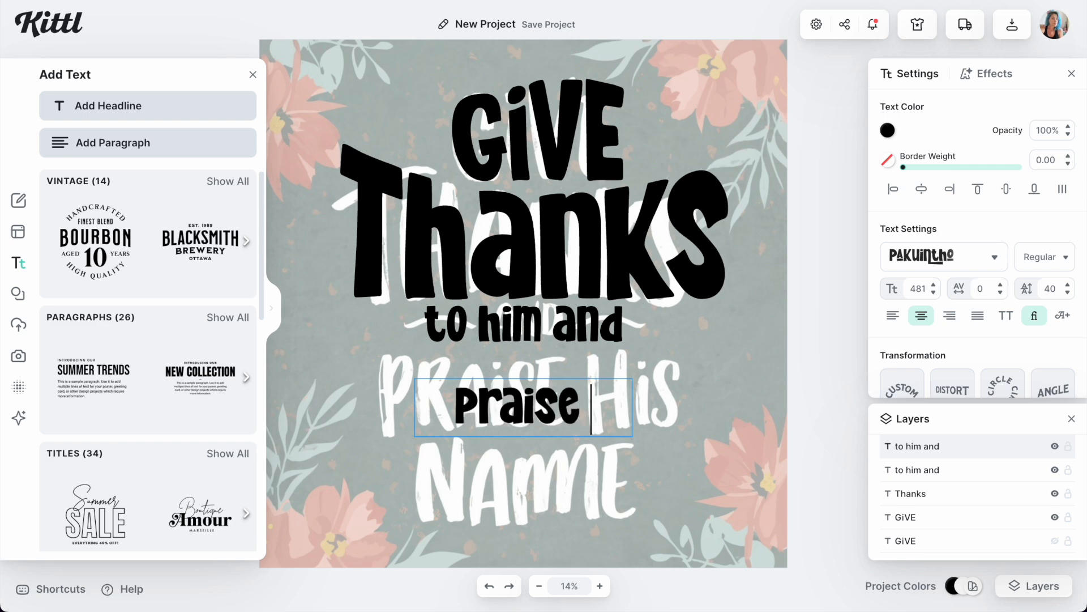
text(His)
key(Escape)
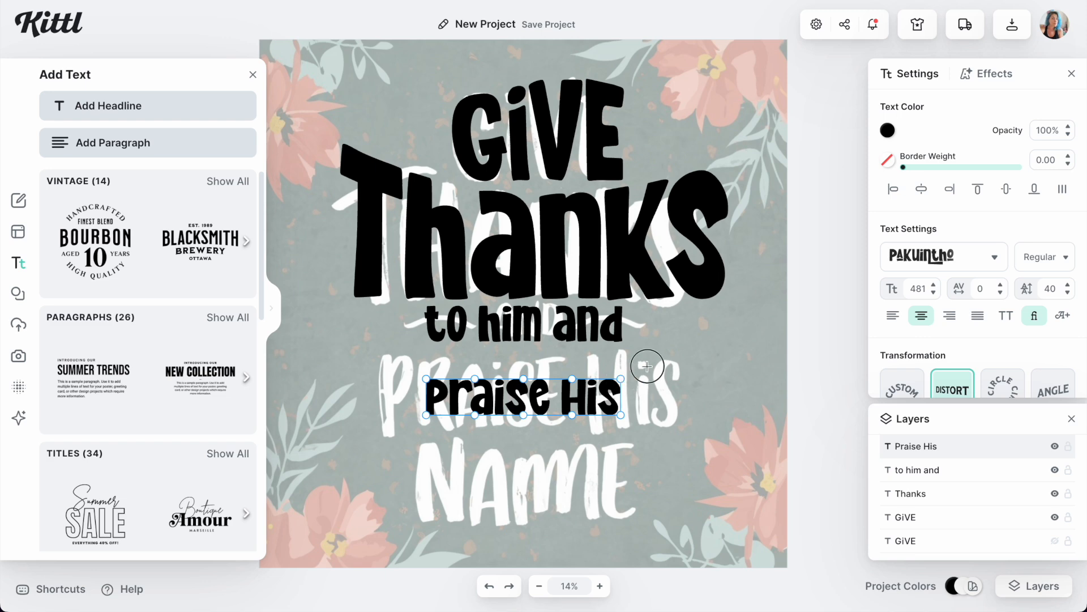
- Apply the Distort transformation to "Praise His", pulling all four corners outward and bending its upper and lower edges to fill the faded lettering
drag(620, 379, 687, 334)
drag(620, 416, 680, 437)
drag(525, 378, 525, 356)
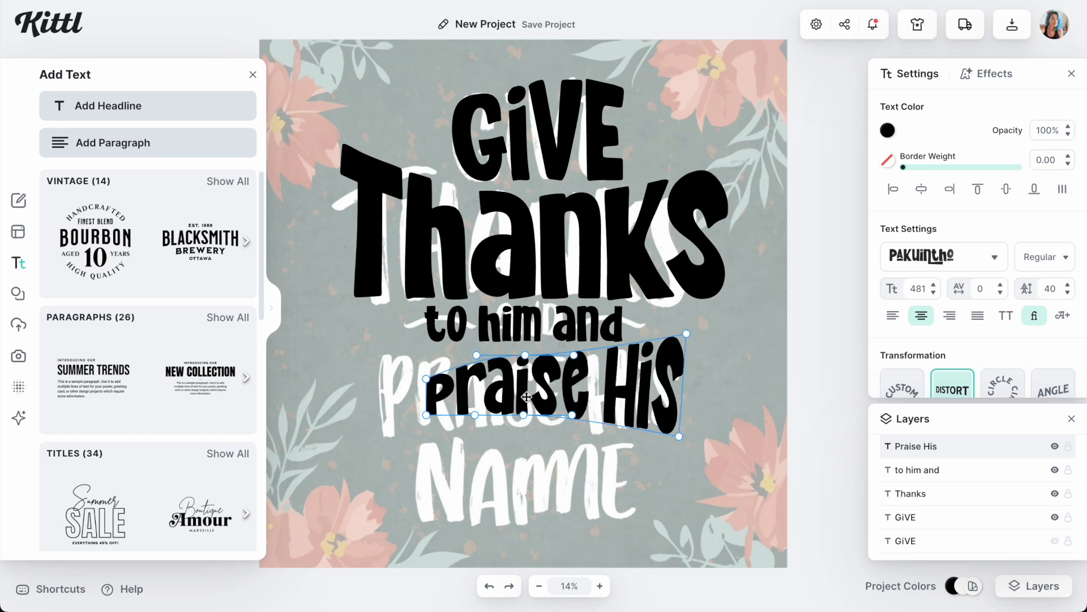
drag(524, 414, 524, 439)
drag(425, 377, 376, 330)
drag(425, 410, 367, 444)
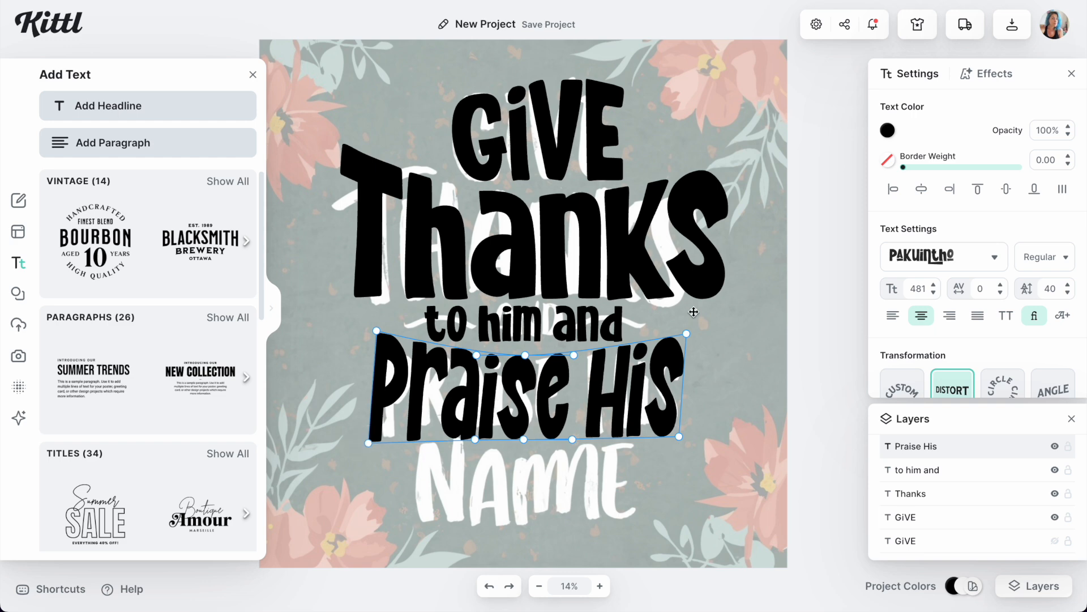
click(714, 358)
- Refine the "Praise His" distortion by moving its left corners and upper right corner inward and raising its lower edge
click(597, 404)
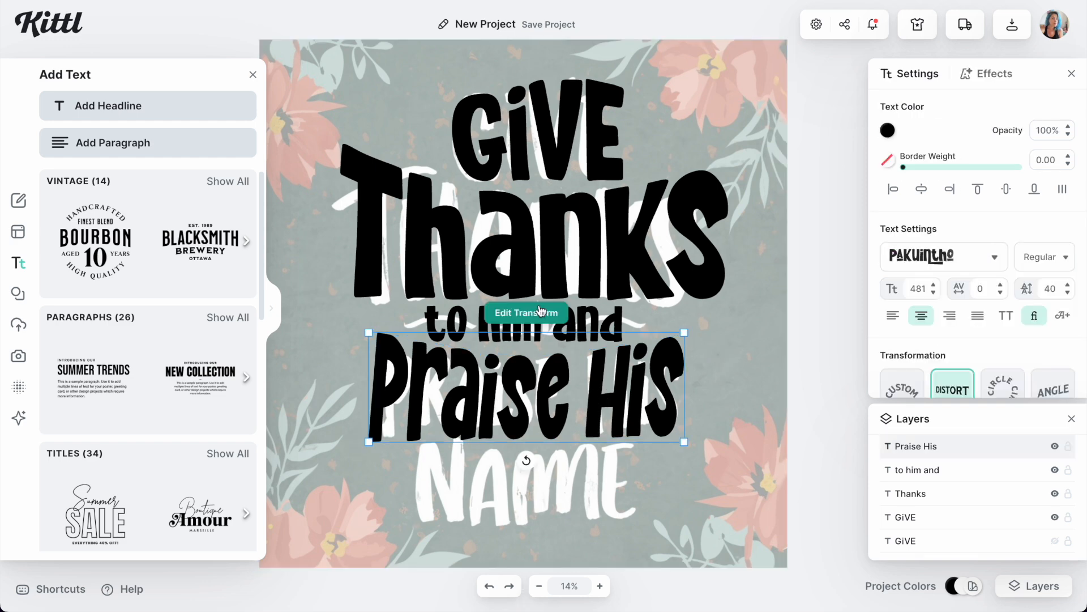
click(526, 313)
drag(369, 333, 391, 330)
drag(373, 443, 387, 438)
drag(688, 335, 668, 335)
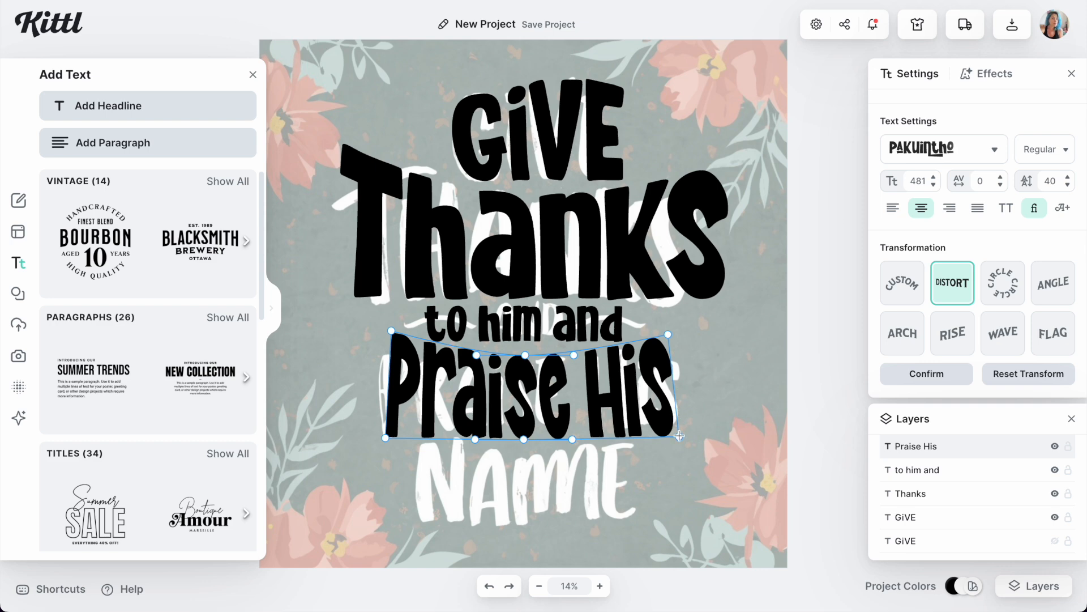
drag(679, 436, 680, 424)
drag(387, 438, 385, 434)
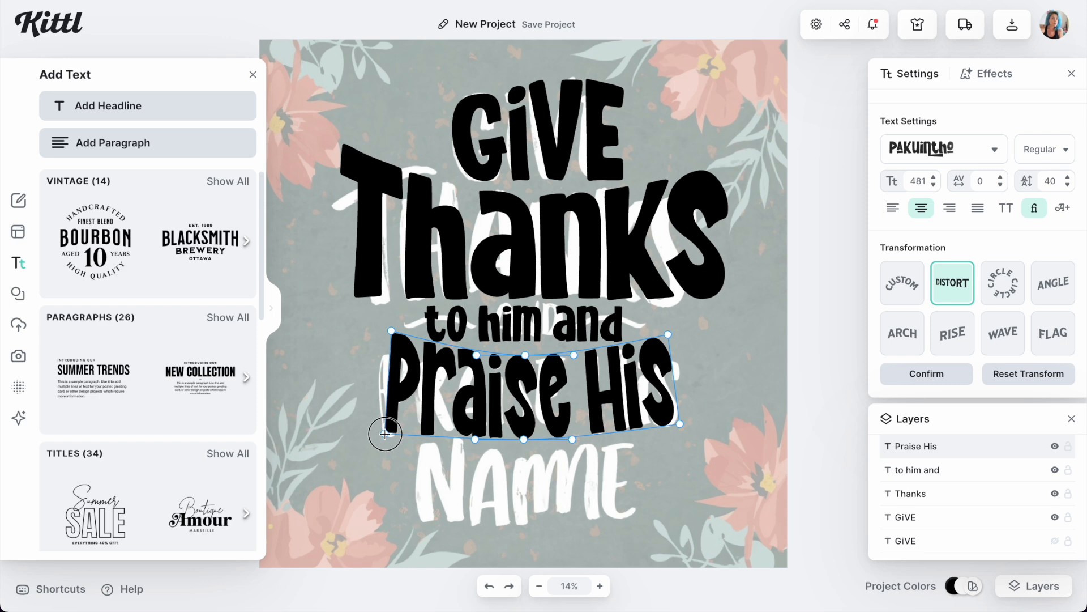
drag(526, 439, 525, 426)
click(597, 481)
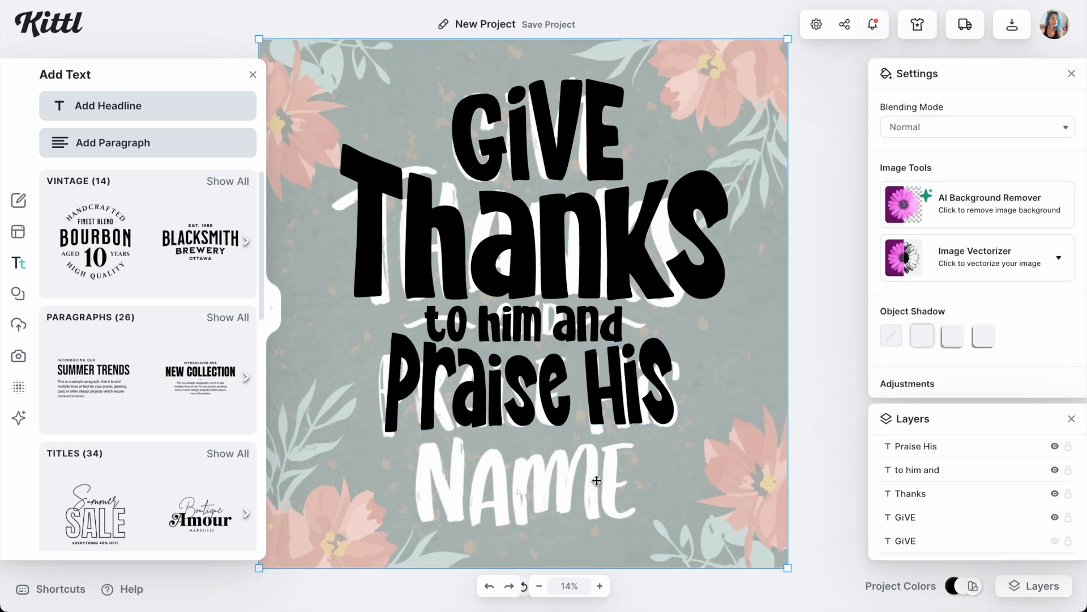
- Duplicate "Praise His" over the faded "NAME" lettering, remove the copy's Distort transformation and change its text to "Name"
click(575, 405)
key(ctrl+c)
key(ctrl+v)
drag(575, 404, 560, 514)
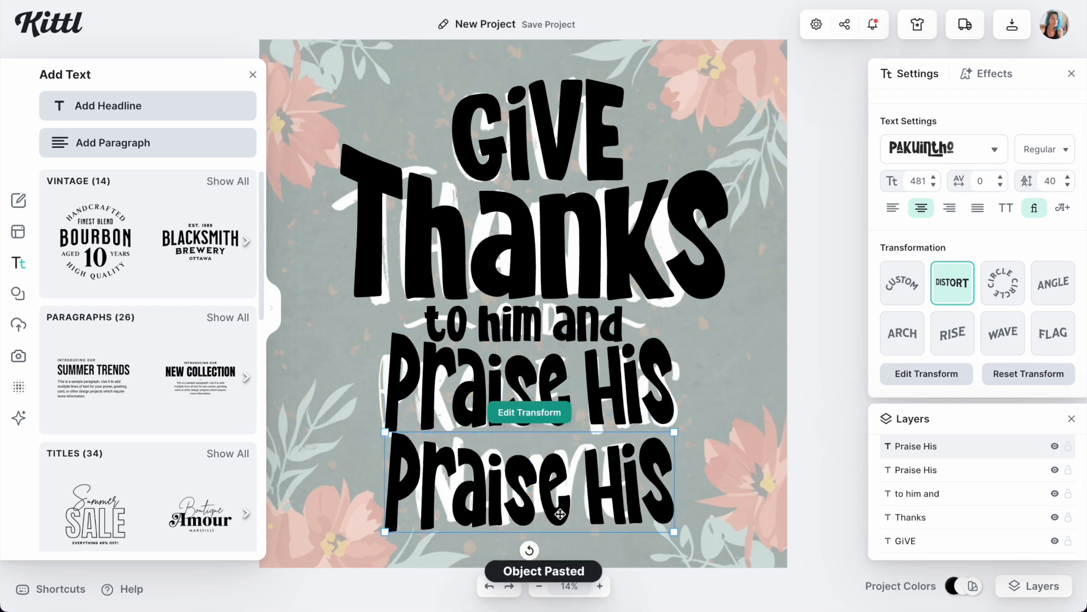
click(961, 290)
double_click(511, 488)
text(Name)
key(Escape)
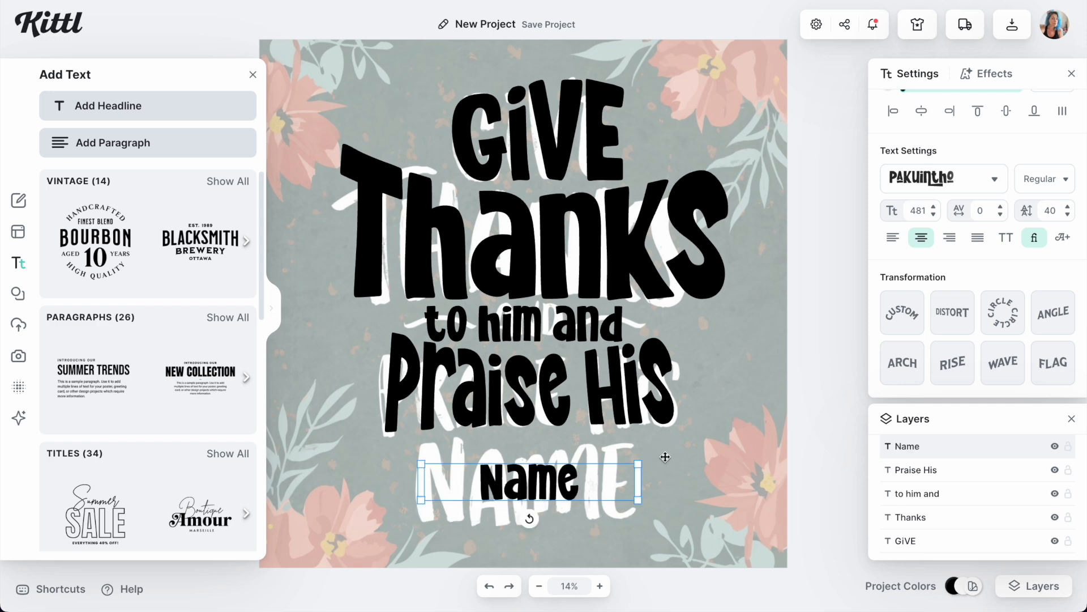
- Change the bottom word to "NamE", enlarge it to font size 1142 and position it over the faded "NAME"
double_click(580, 486)
key(ctrl+a)
text(NAME)
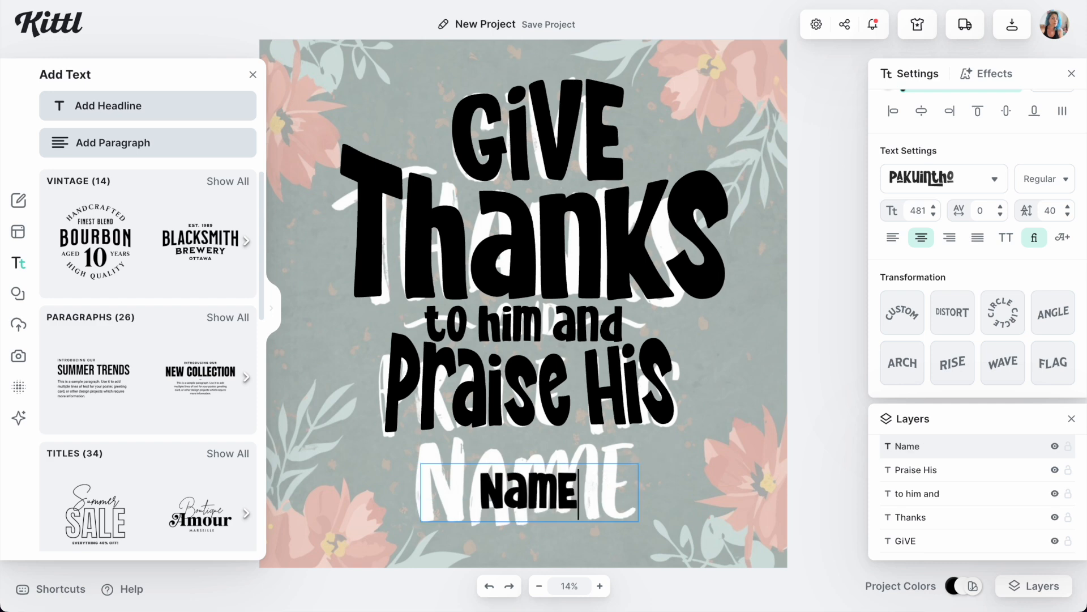
key(Escape)
drag(639, 483, 708, 532)
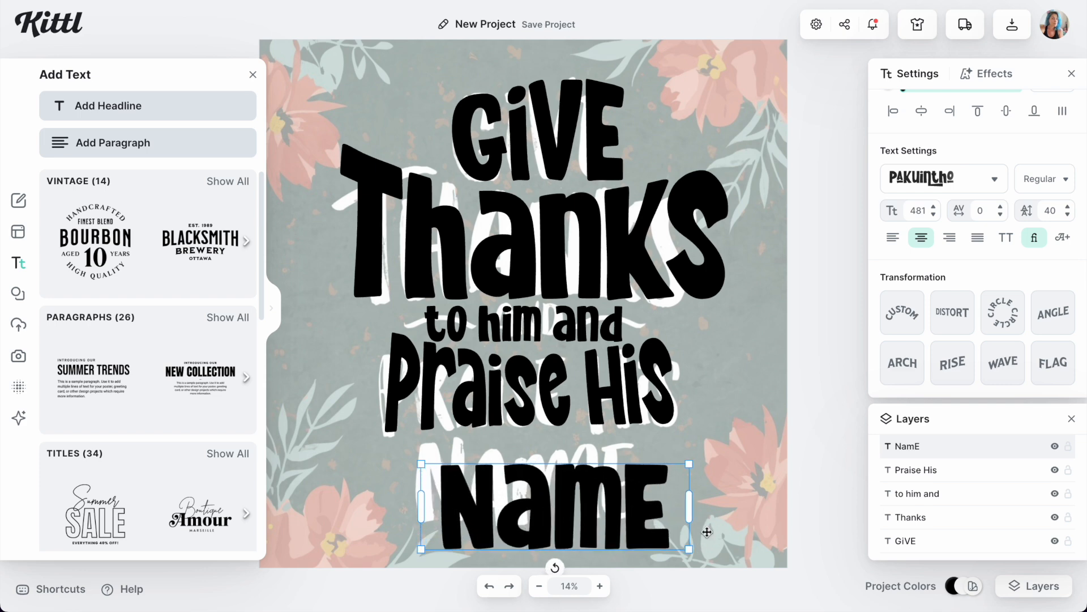
drag(626, 516, 604, 495)
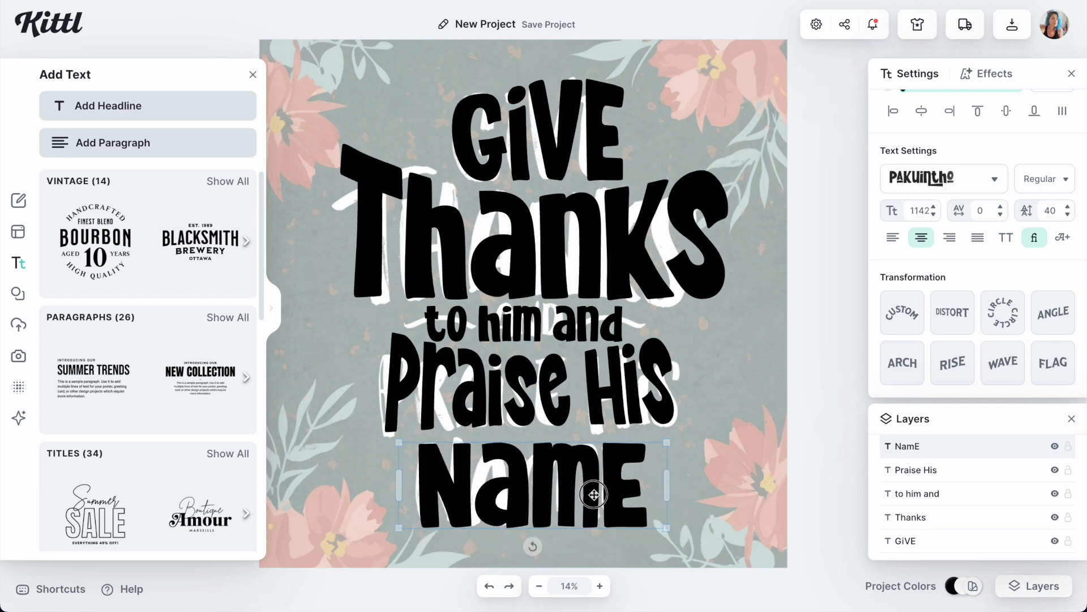
- Apply the Distort transformation to "NamE" and raise the middle of its upper edge slightly toward "Praise His"
click(952, 312)
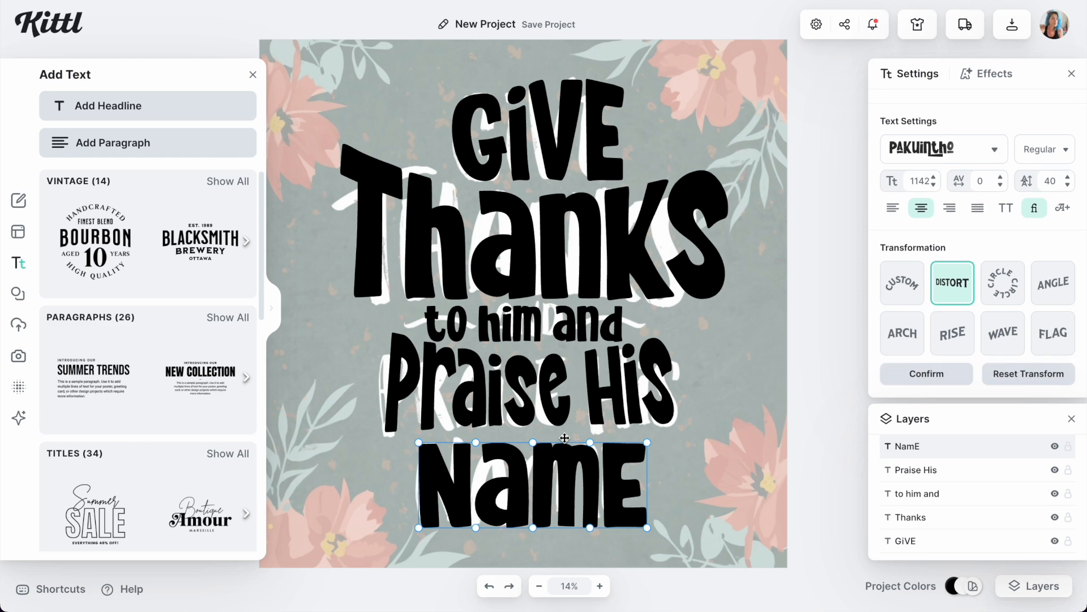
drag(537, 443, 536, 433)
click(734, 476)
- Check the whole lettering composition and delete the faded floral guide image behind it
scroll(700, 363, down, 5)
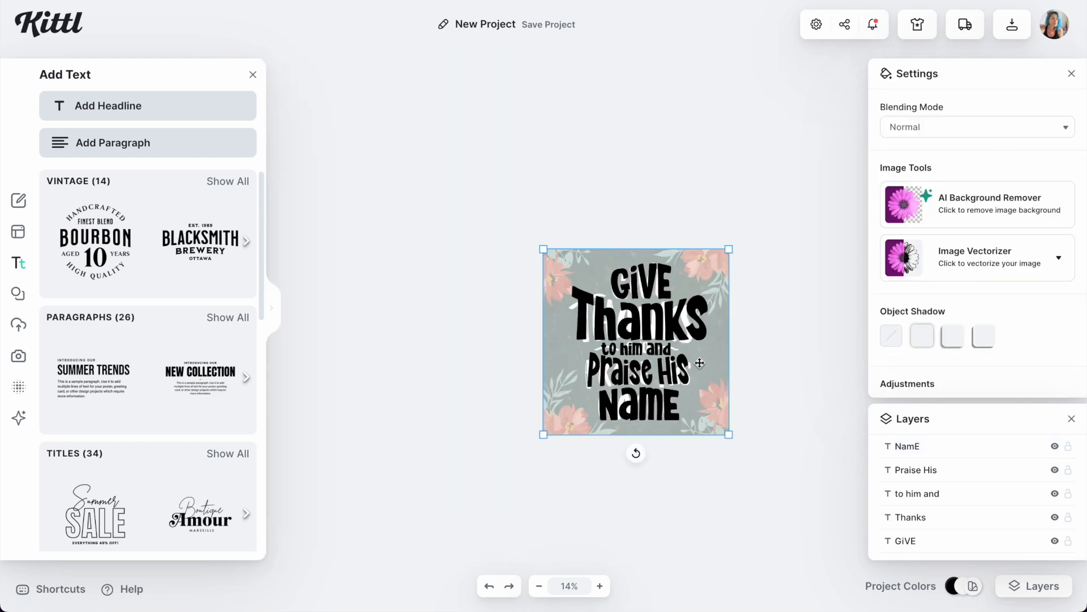
scroll(699, 363, up, 10)
scroll(700, 363, down, 5)
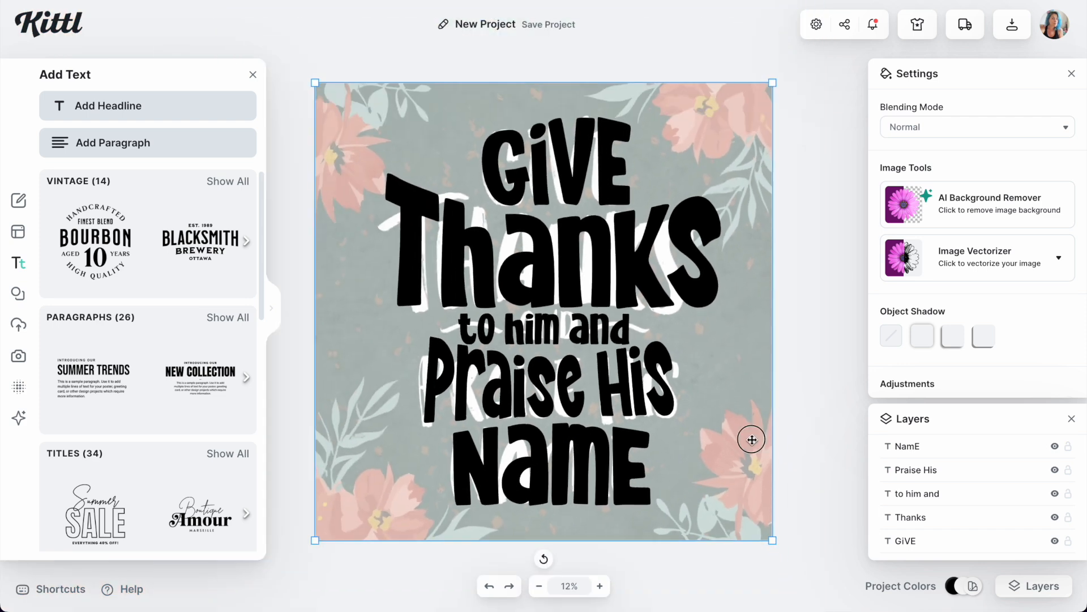
key(Delete)
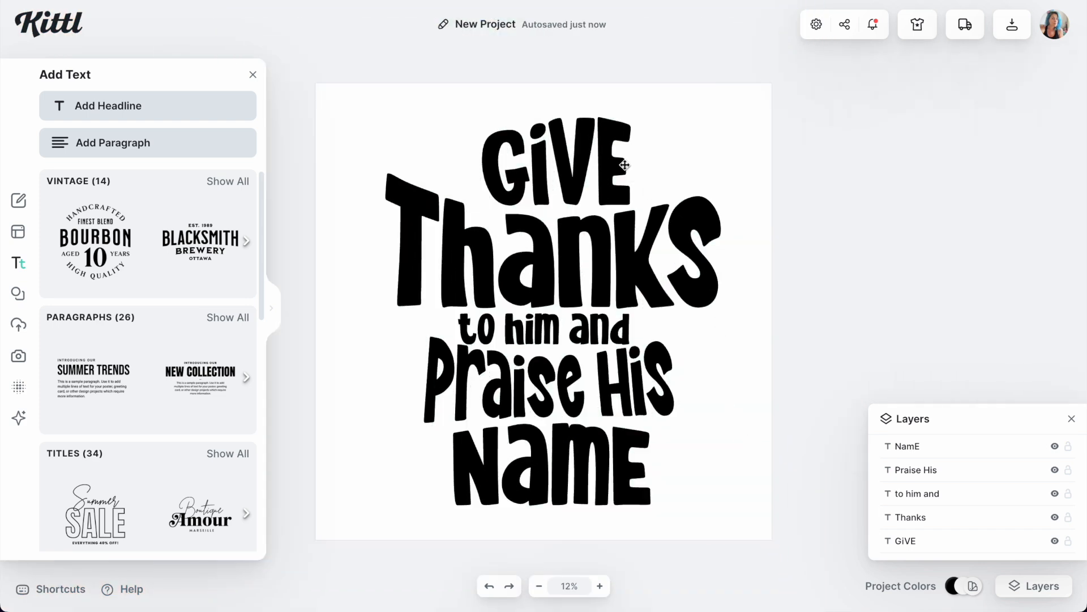
- Edit the "GiVE" distortion, pulling its upper and lower left corners outward to widen the word
click(598, 166)
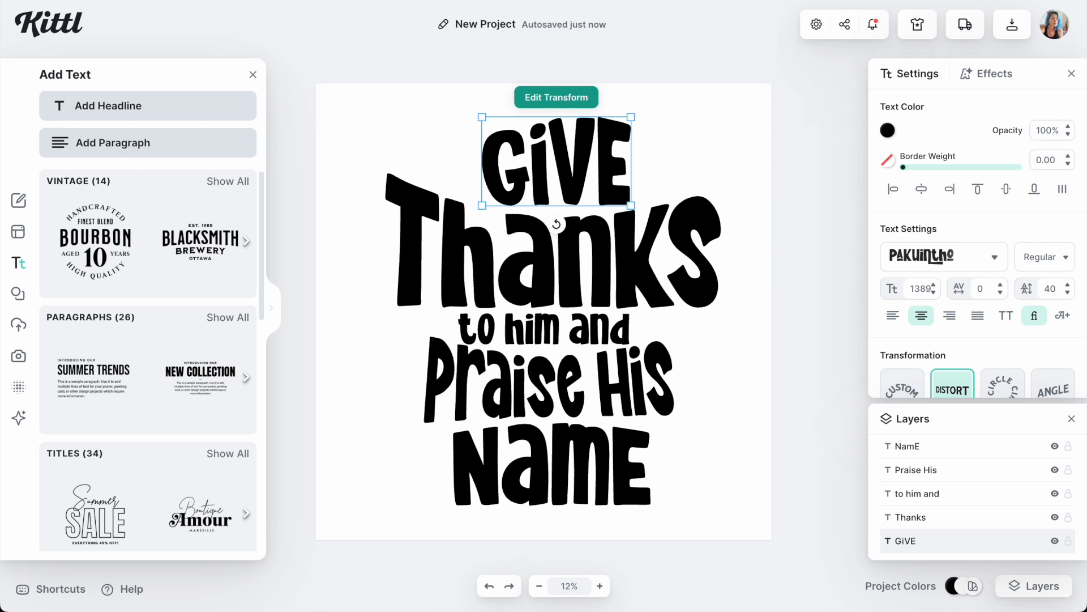
click(556, 97)
drag(482, 117, 467, 114)
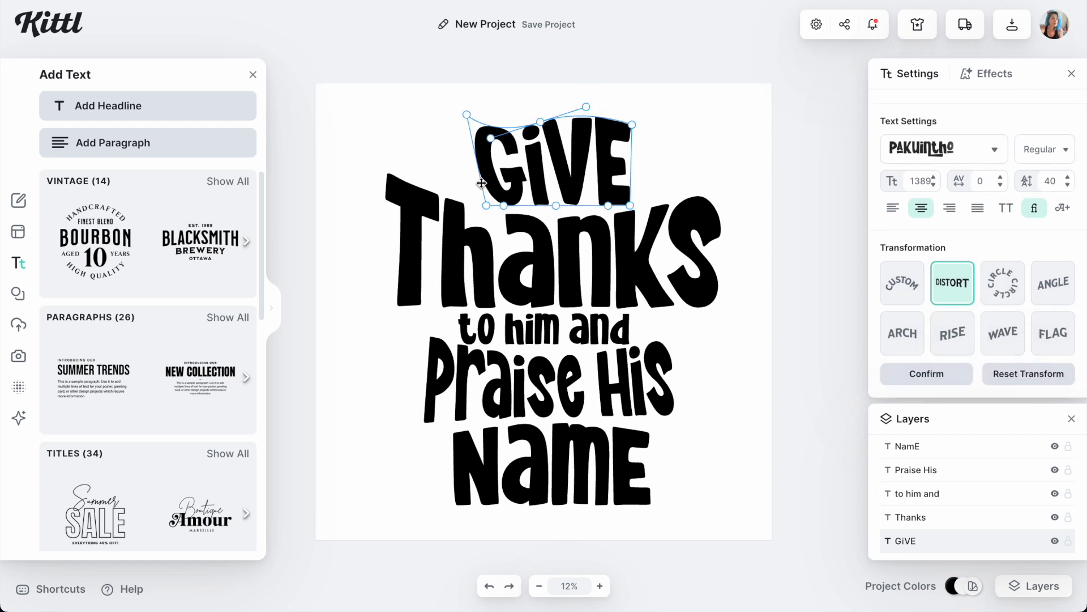
drag(484, 203, 460, 207)
click(682, 146)
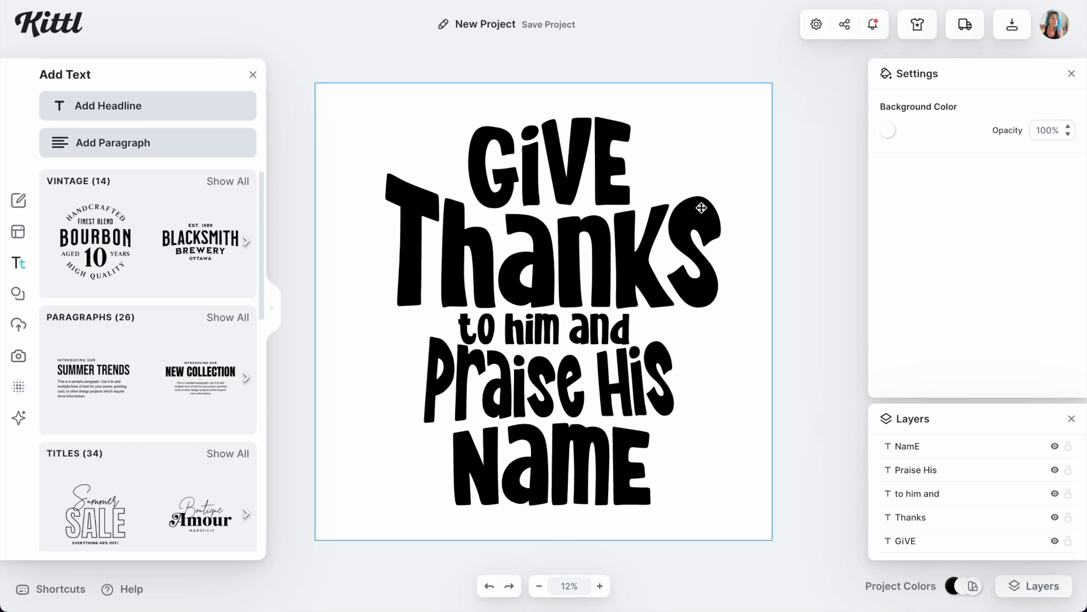
- Change the artboard's background color from white to a muted red
key(ctrl+a)
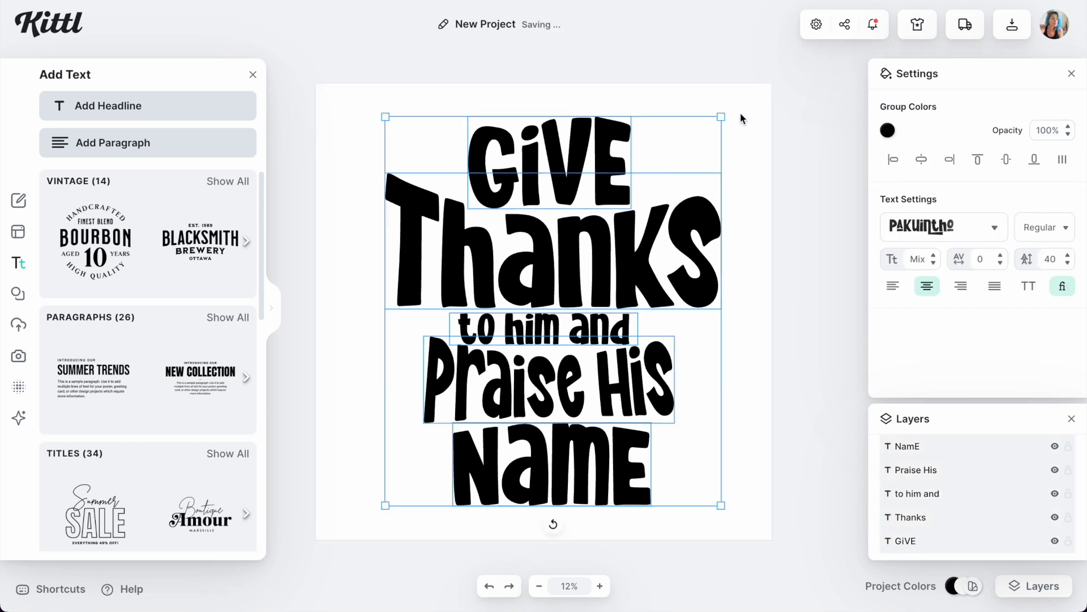
click(747, 112)
click(892, 135)
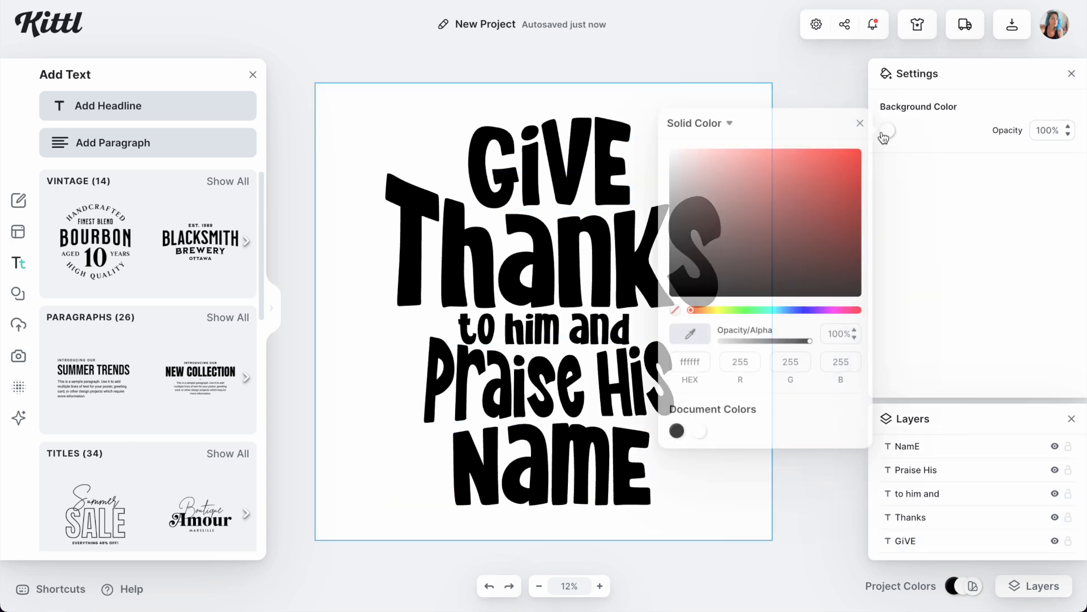
click(789, 196)
click(577, 185)
- Recolor all five lines of lettering white
key(ctrl+a)
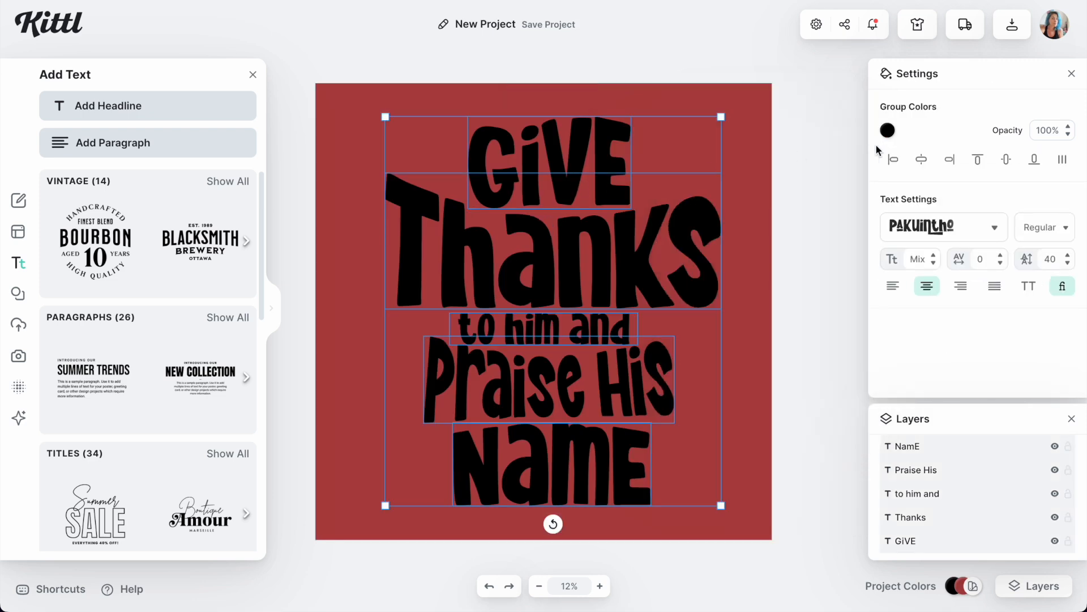
click(888, 130)
drag(714, 170, 643, 133)
click(643, 81)
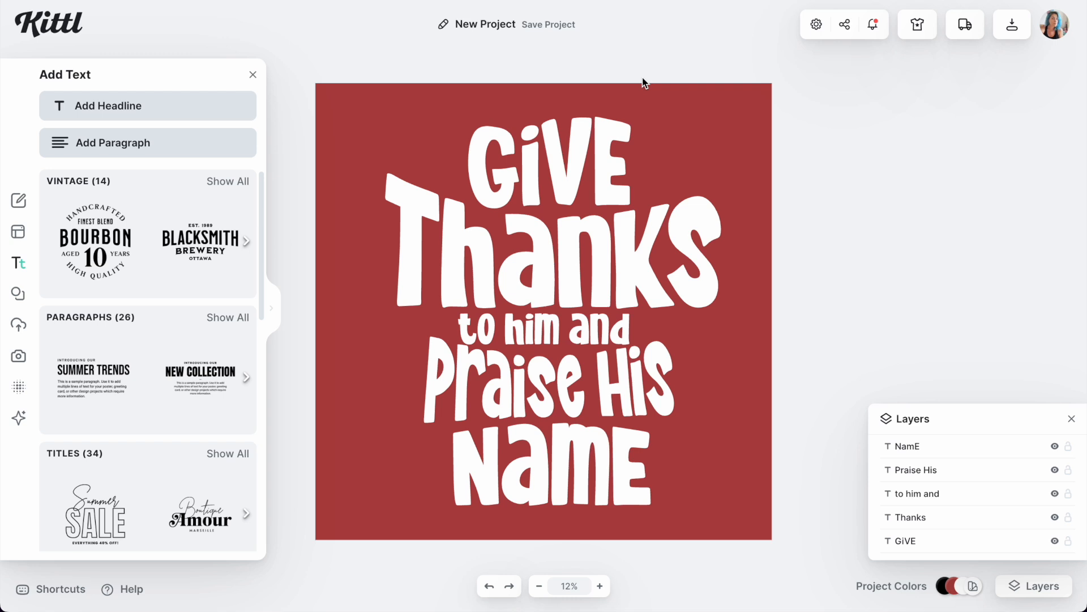
- Reduce "to him and" to font size 389 and center it horizontally between "Thanks" and "Praise His"
click(554, 328)
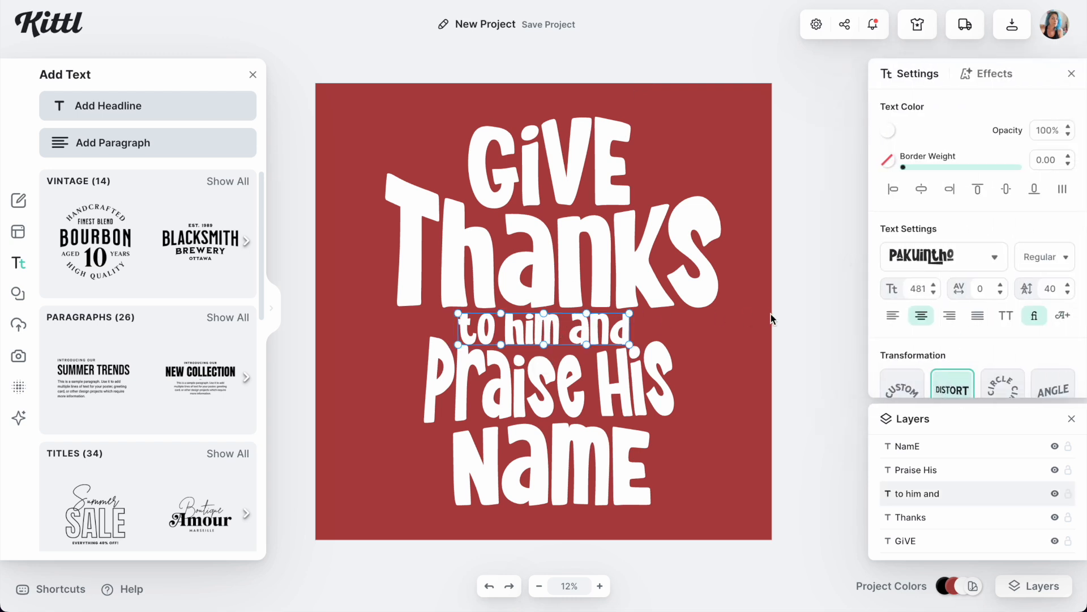
scroll(453, 369, up, 3)
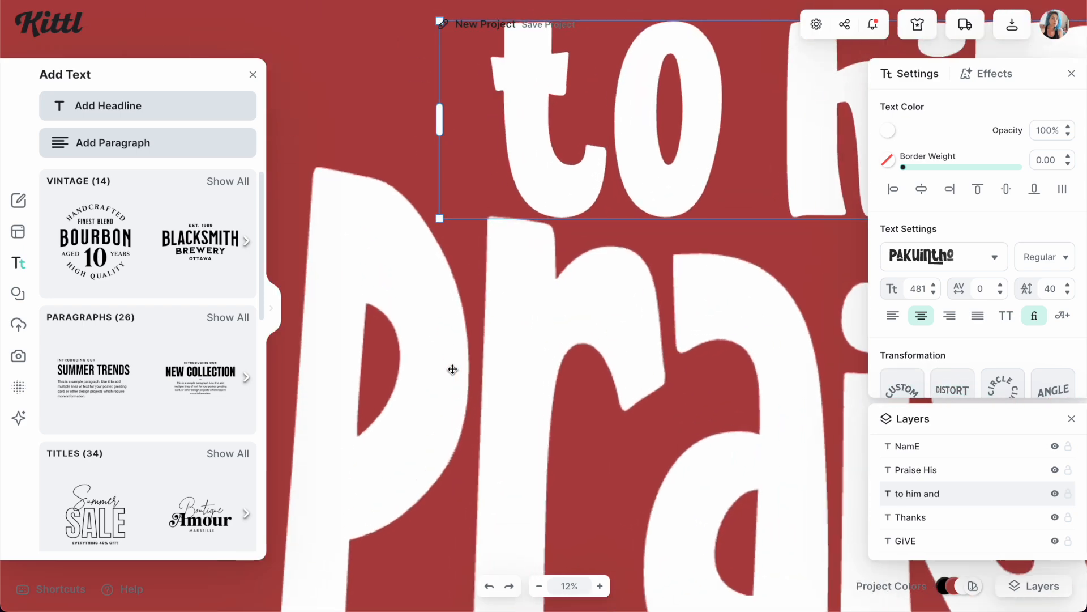
drag(449, 274, 511, 284)
key(shift+1)
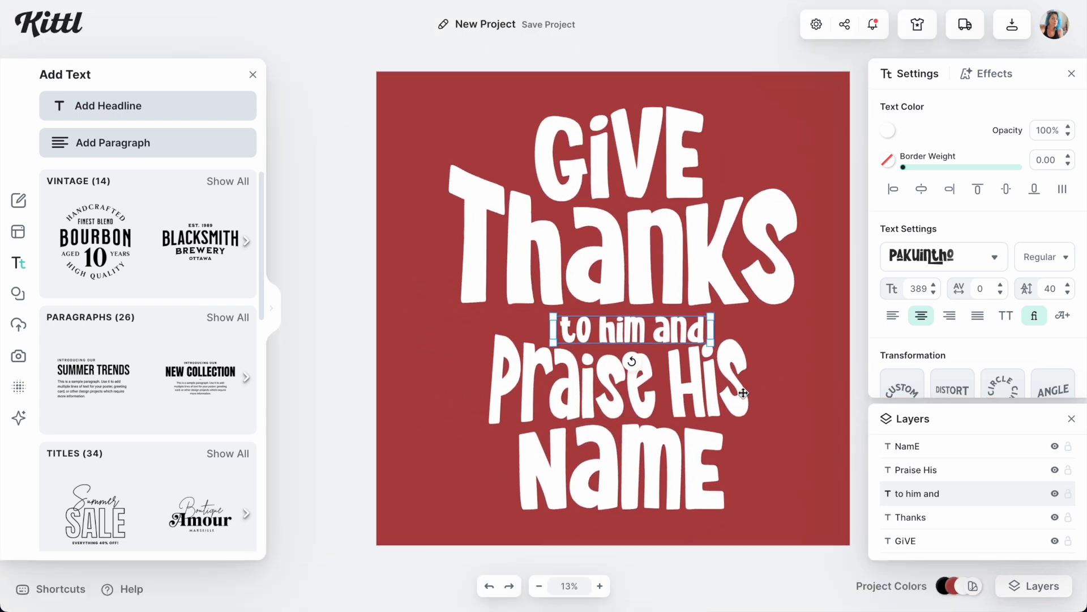
drag(628, 336, 625, 333)
click(922, 188)
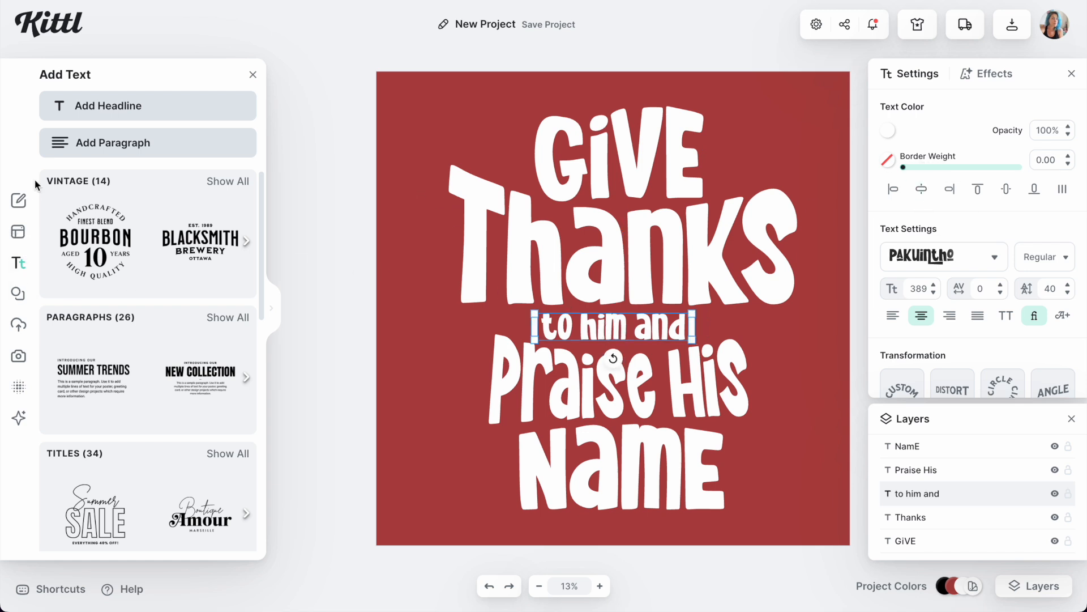
- Find the thick two-stroke swoosh among the Calligraphic ornaments and add it to the right of "GiVE"
click(18, 293)
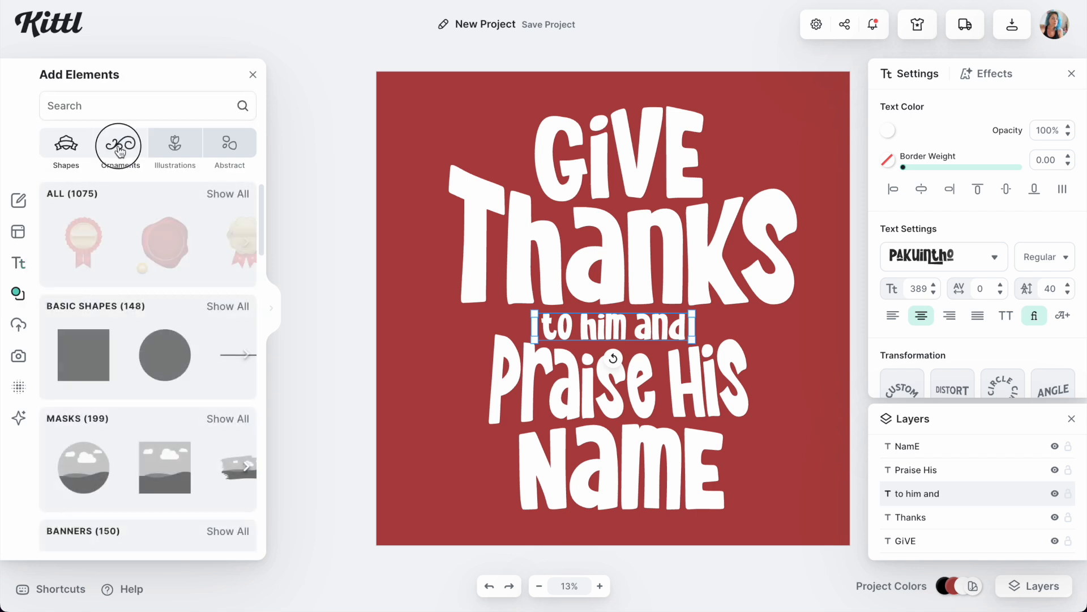
click(120, 145)
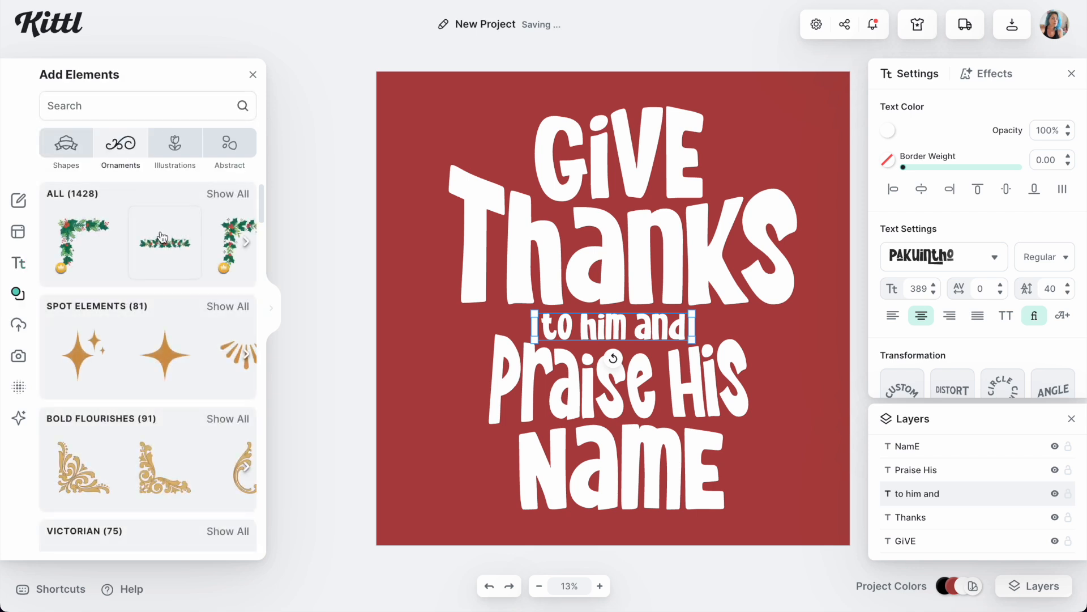
scroll(162, 235, down, 6)
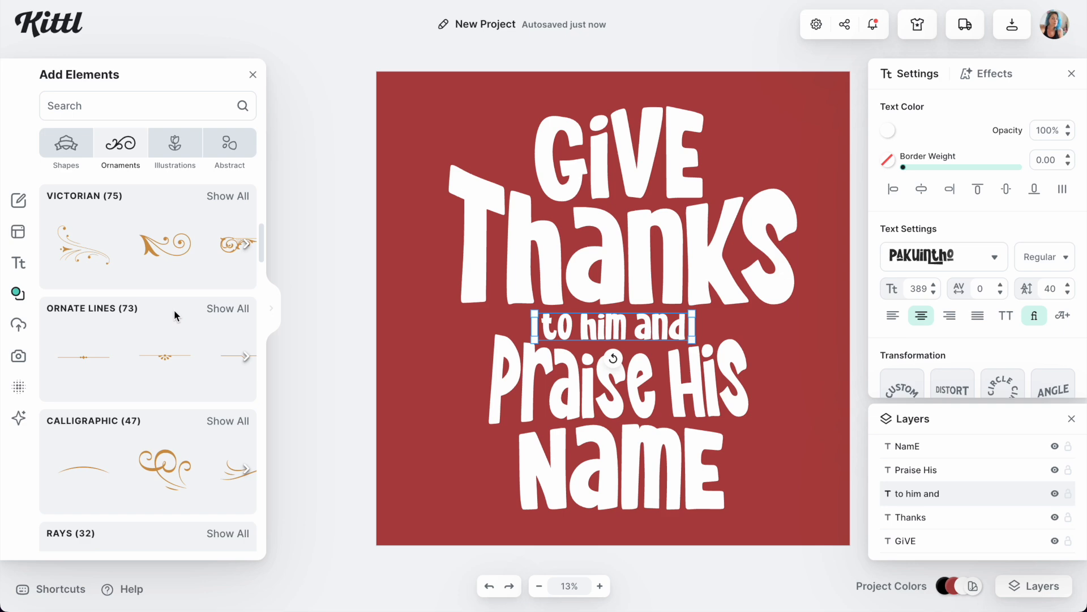
scroll(175, 311, down, 1)
scroll(169, 321, down, 6)
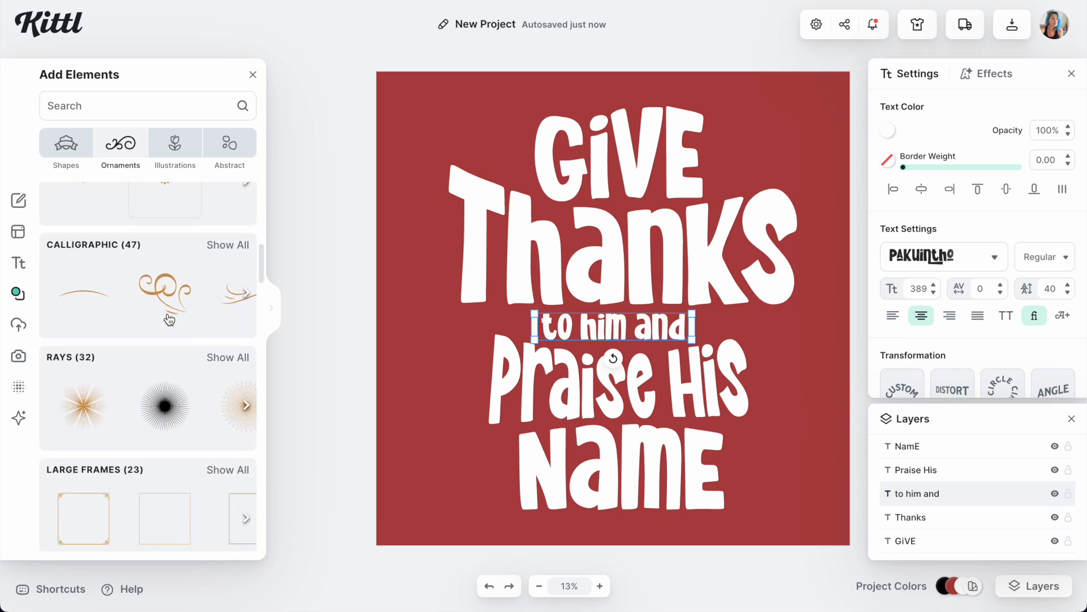
scroll(221, 324, up, 5)
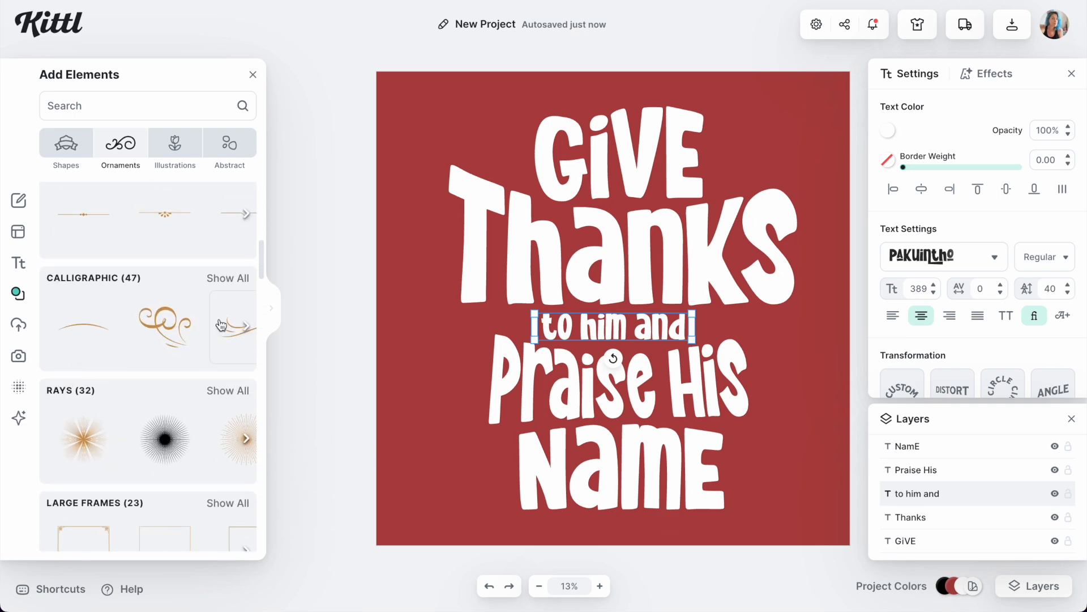
click(236, 284)
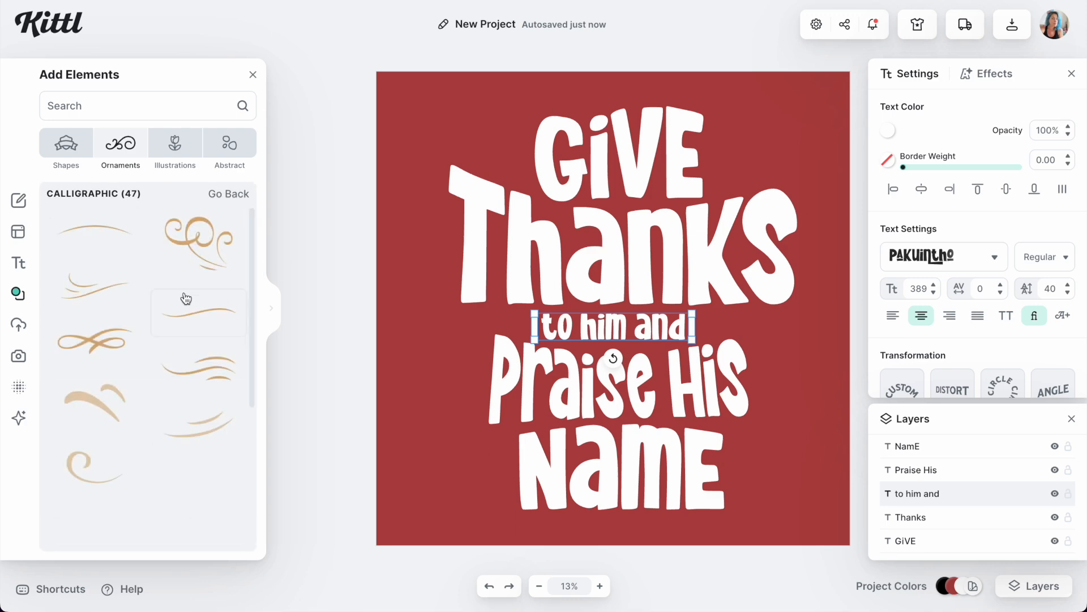
scroll(186, 298, down, 1)
drag(97, 369, 712, 196)
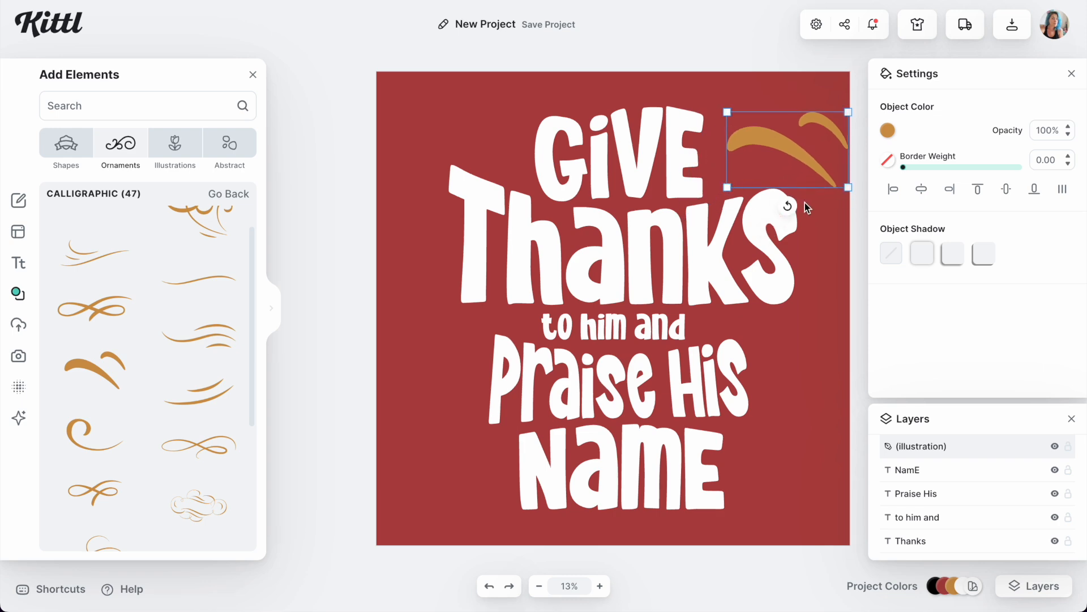
- Tilt the swoosh slightly counterclockwise, nudge it closer to "GiVE" above the "S" of "Thanks", and color it white
mouse_move(788, 218)
mouse_down()
mouse_move(759, 217)
mouse_move(798, 223)
mouse_move(795, 206)
mouse_up()
drag(795, 143, 782, 161)
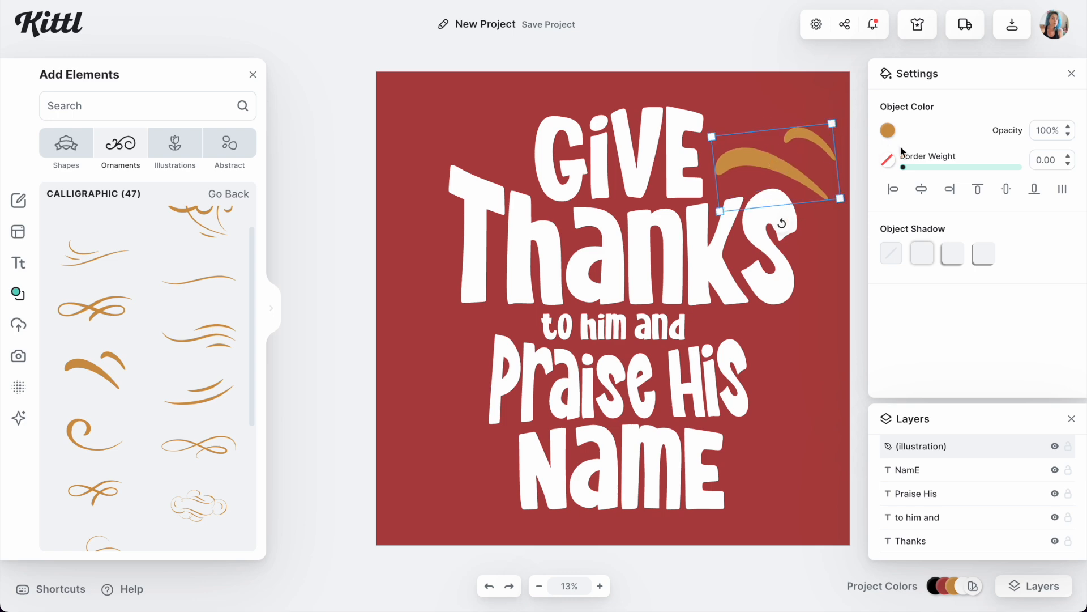
click(888, 131)
drag(740, 170, 640, 133)
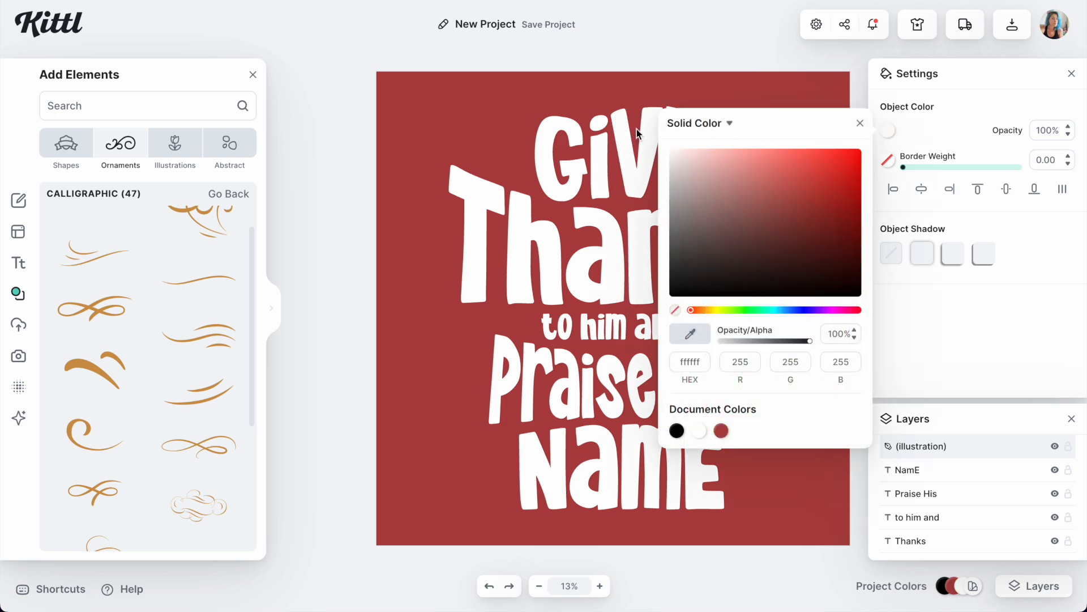
click(626, 138)
- Duplicate the white swoosh, flip the copy horizontally, and shrink and rotate it to fit left of "GiVE" above "Thanks"
click(768, 165)
key(ctrl+c)
key(ctrl+v)
drag(767, 168, 502, 165)
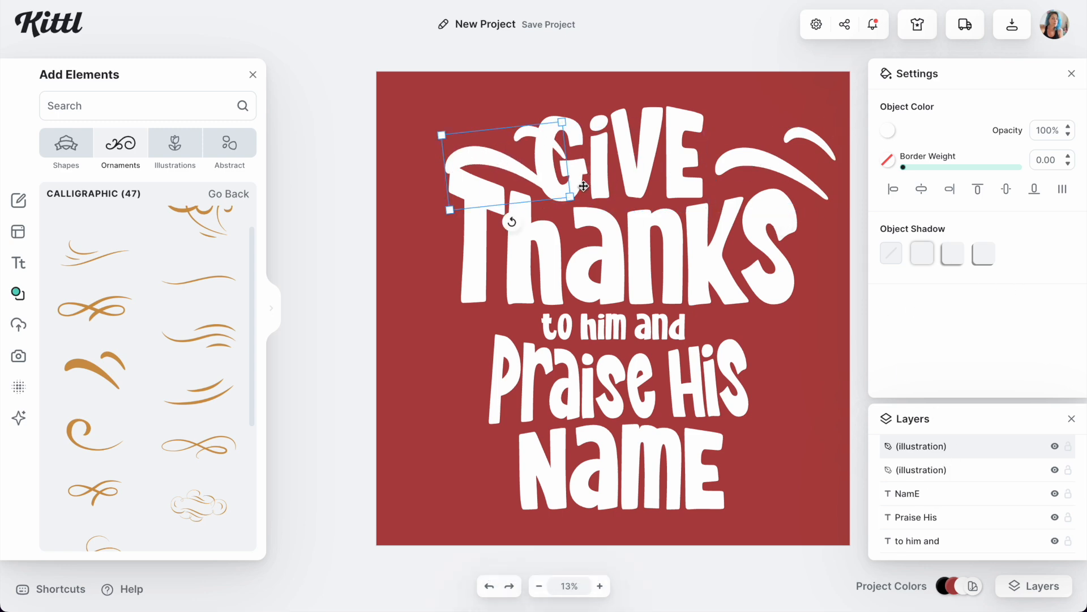
right_click(528, 179)
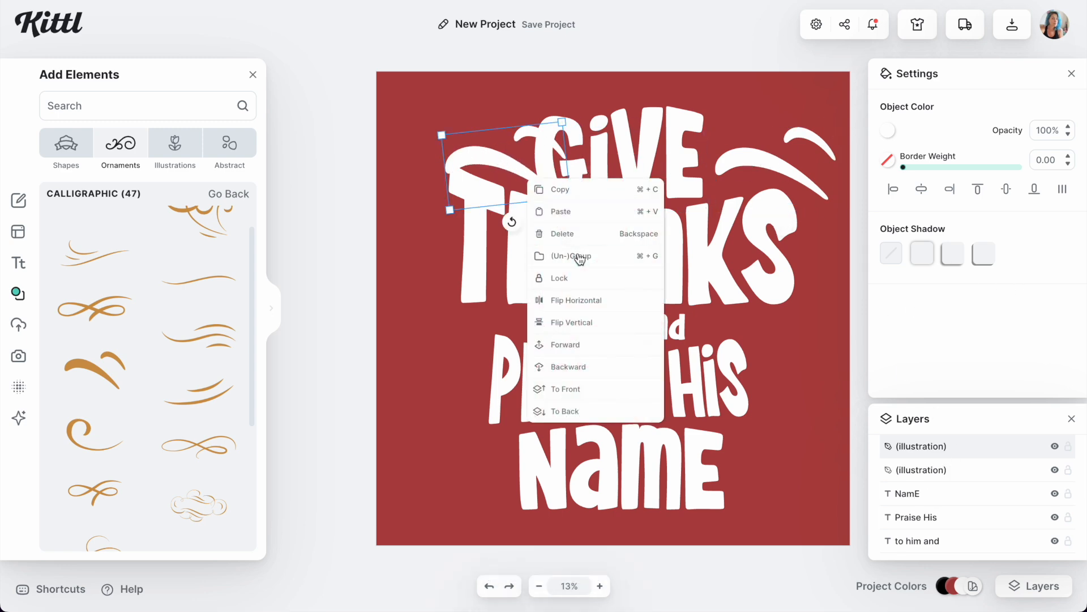
click(583, 303)
drag(499, 223, 543, 192)
drag(507, 239, 502, 197)
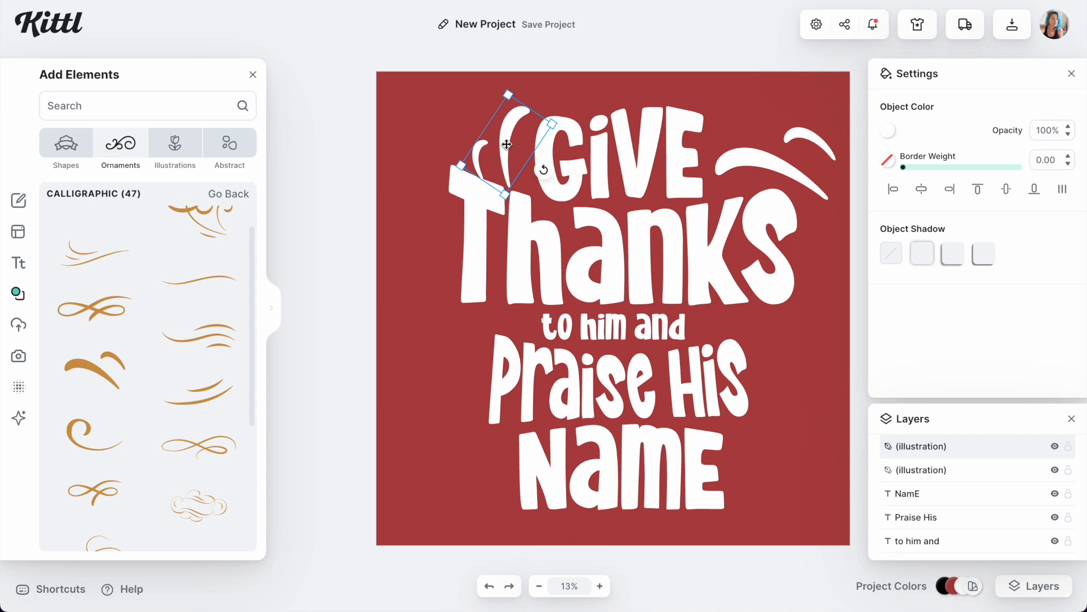
- Place another copy of the small swoosh to the left of "NamE", angled to follow the lettering's lower corner
drag(506, 149, 522, 442)
key(ctrl+v)
click(678, 464)
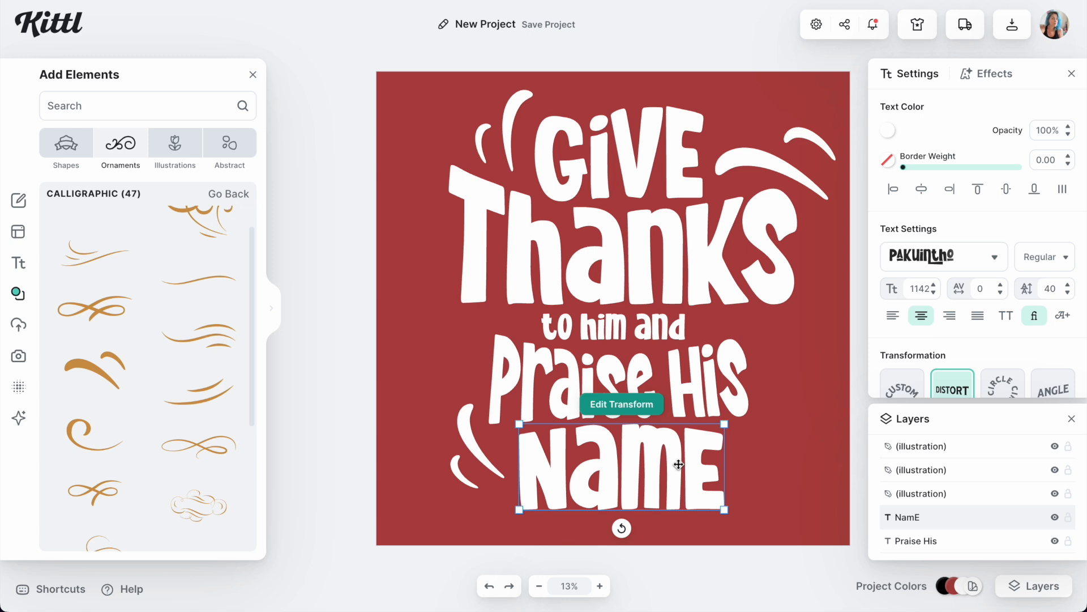
- Duplicate the swoosh beside "NamE" and move the copy to the opposite side, right of "Praise His" and "NamE"
click(483, 455)
key(ctrl+c)
key(ctrl+v)
drag(483, 454, 797, 352)
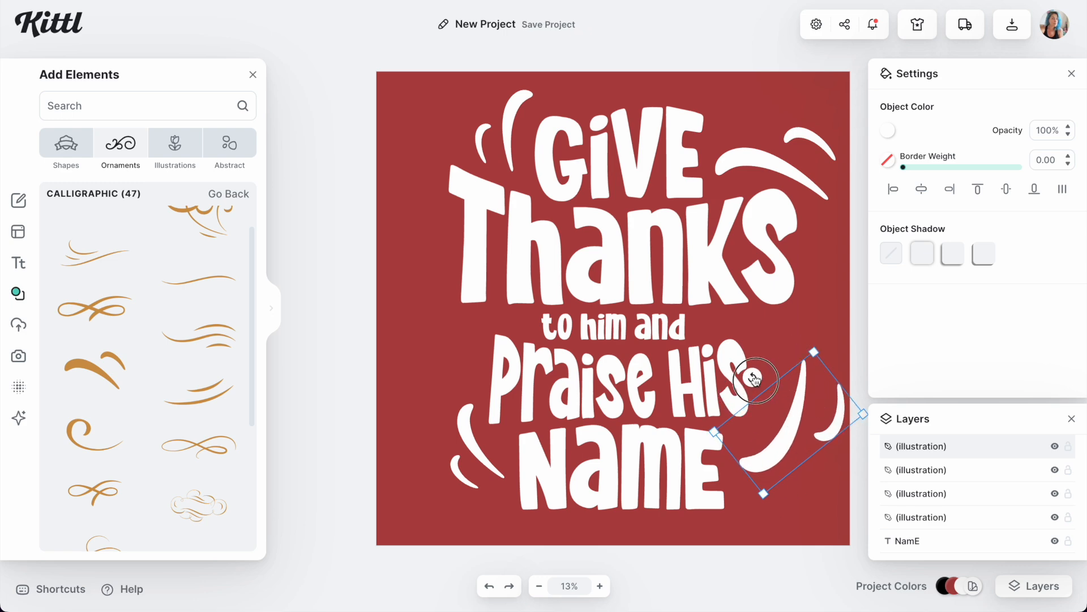
- Shrink, rotate and reposition the lower right swoosh so it curves around the end of "Praise His" and "NamE"
drag(757, 378, 748, 390)
drag(797, 451, 785, 434)
drag(846, 377, 809, 405)
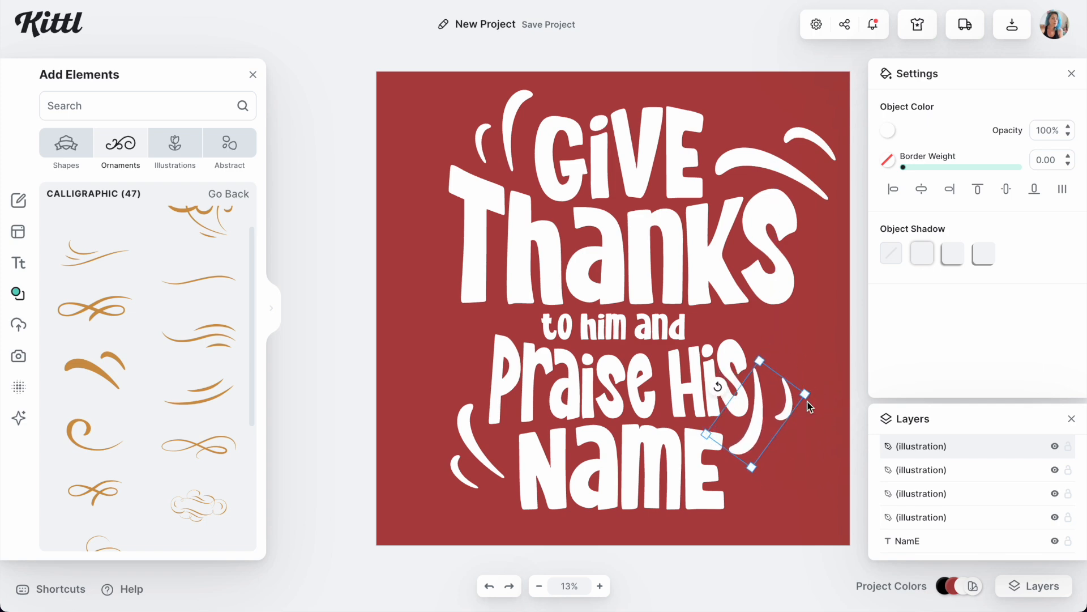
drag(729, 388, 735, 373)
drag(742, 437, 755, 437)
drag(749, 374, 759, 391)
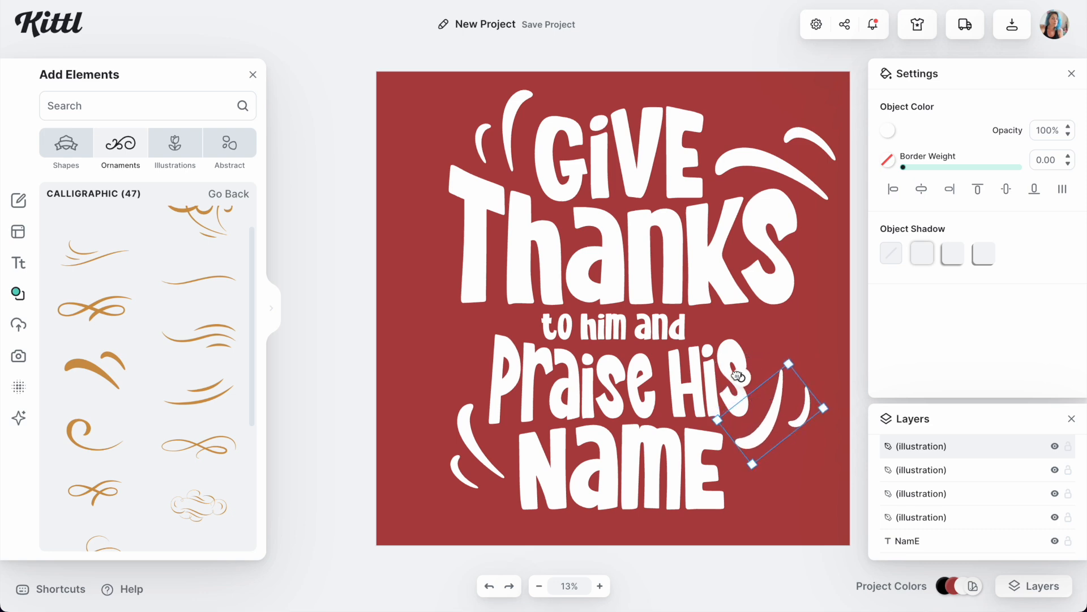
click(809, 324)
- Shrink the upper right swoosh and position it just above the "KS" of "Thanks"
click(769, 163)
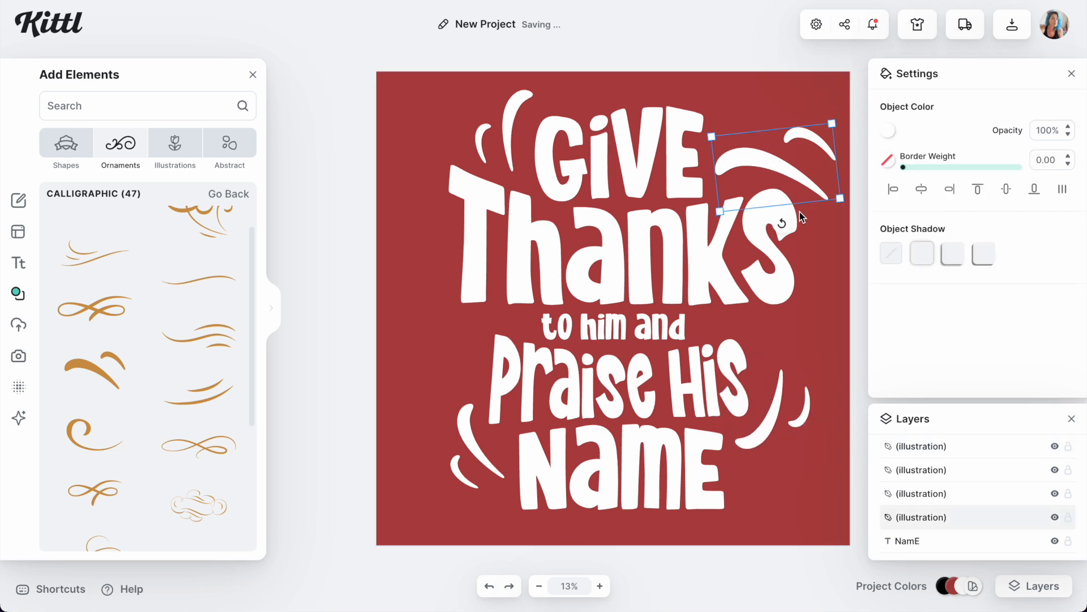
drag(842, 207, 796, 180)
drag(749, 154, 774, 169)
click(776, 104)
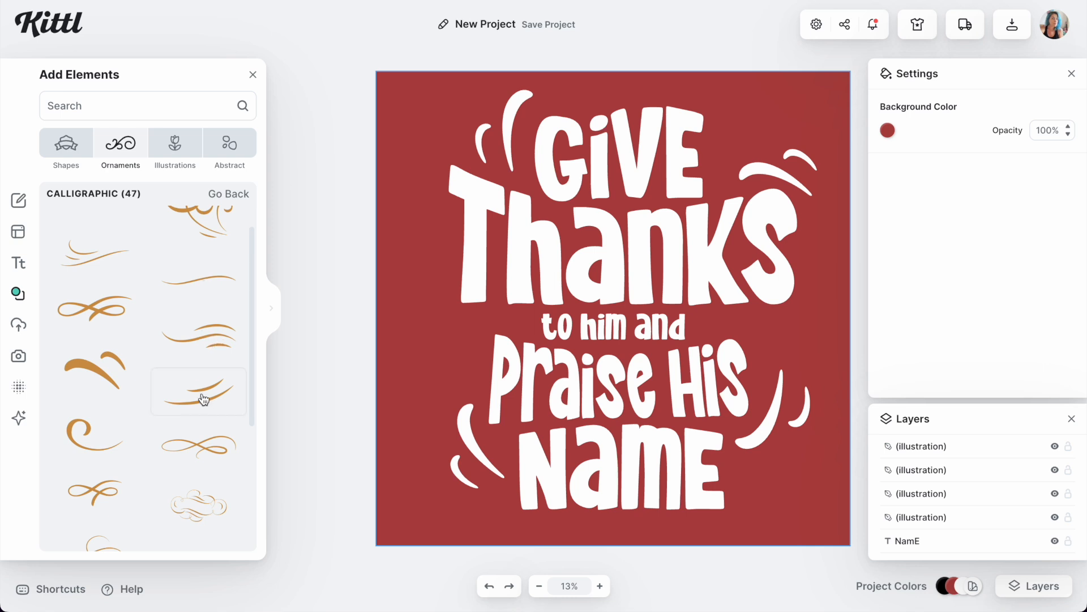
- Add the spiral curl ornament to the left of "to him and", scale it down, and flip it vertically
drag(99, 446, 508, 334)
drag(623, 257, 524, 318)
scroll(524, 318, up, 5)
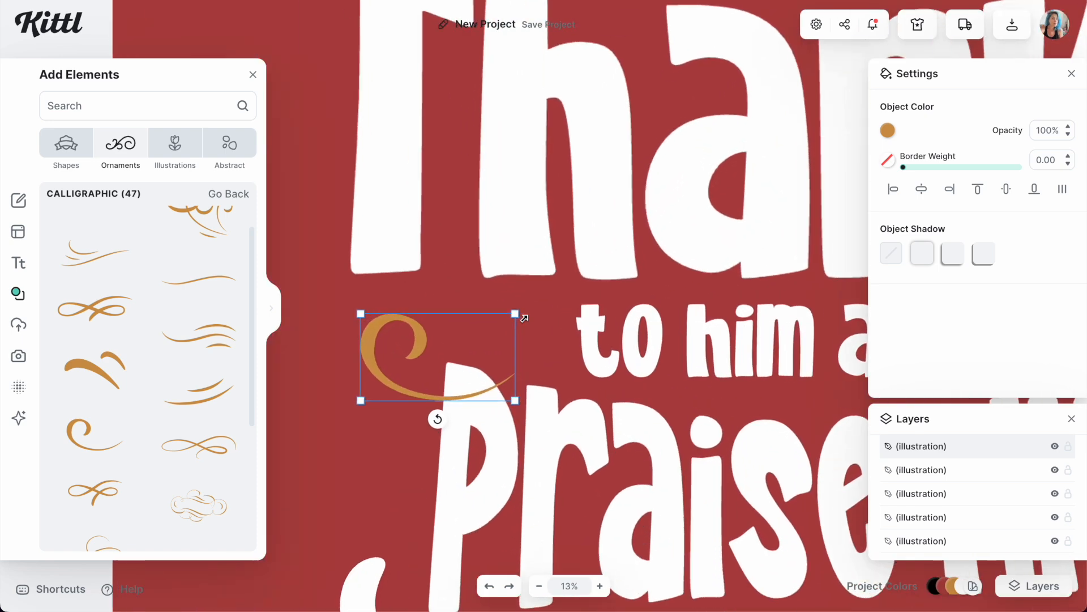
right_click(419, 394)
click(461, 506)
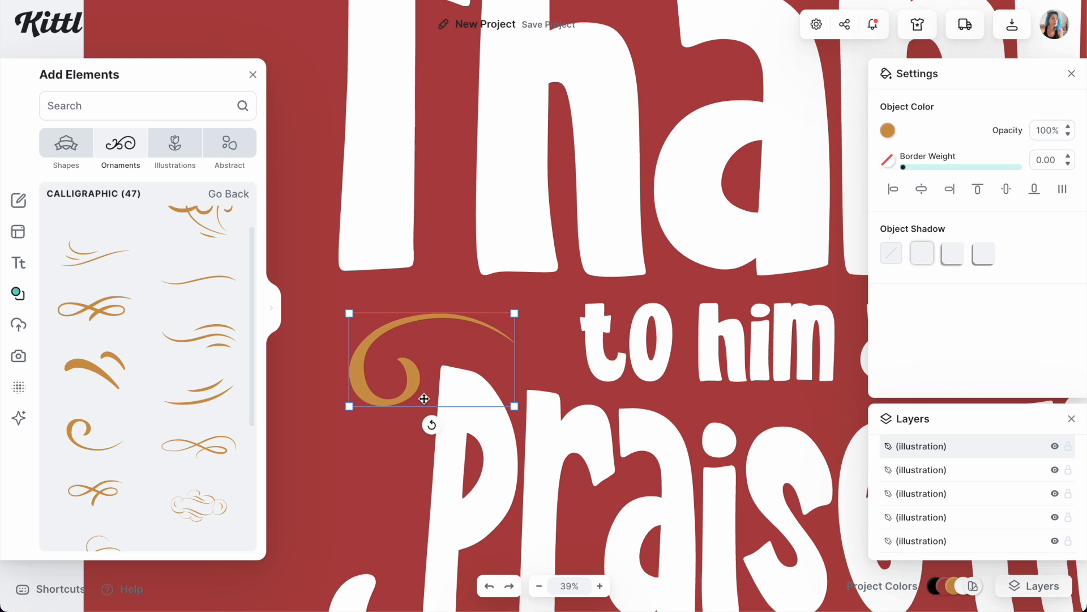
- Rotate the curl clockwise, enlarge it slightly to fill the gap beside "to him and", and color it white
drag(432, 424, 411, 420)
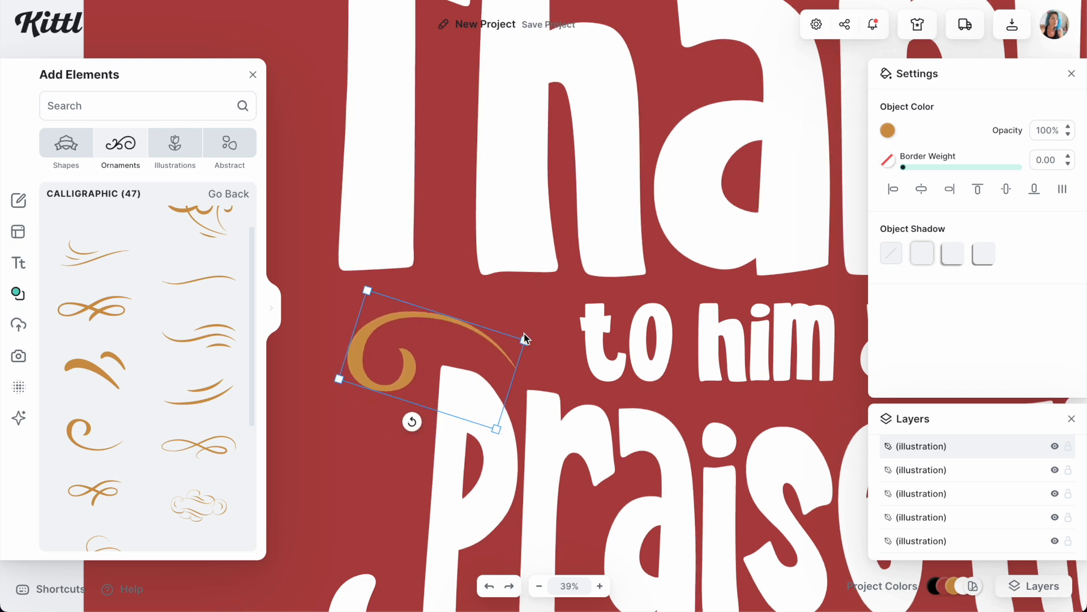
drag(525, 339, 574, 330)
drag(483, 307, 460, 306)
click(888, 130)
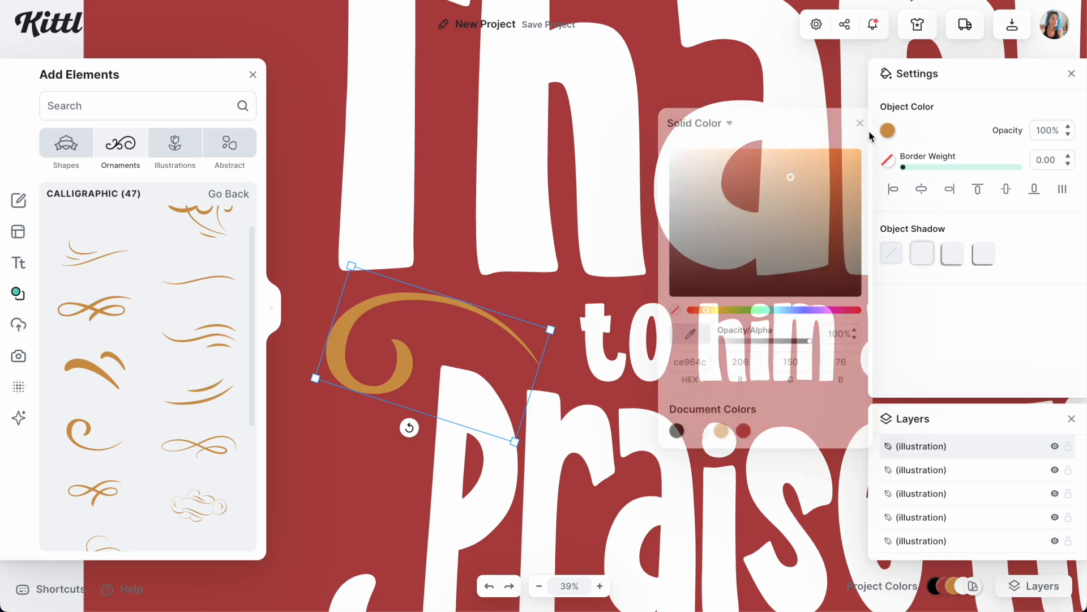
drag(689, 218, 643, 119)
click(567, 292)
- Duplicate the white curl, flip the copy horizontally, and place it to the right of "to him and"
click(497, 320)
key(ctrl+v)
scroll(427, 317, right, 4)
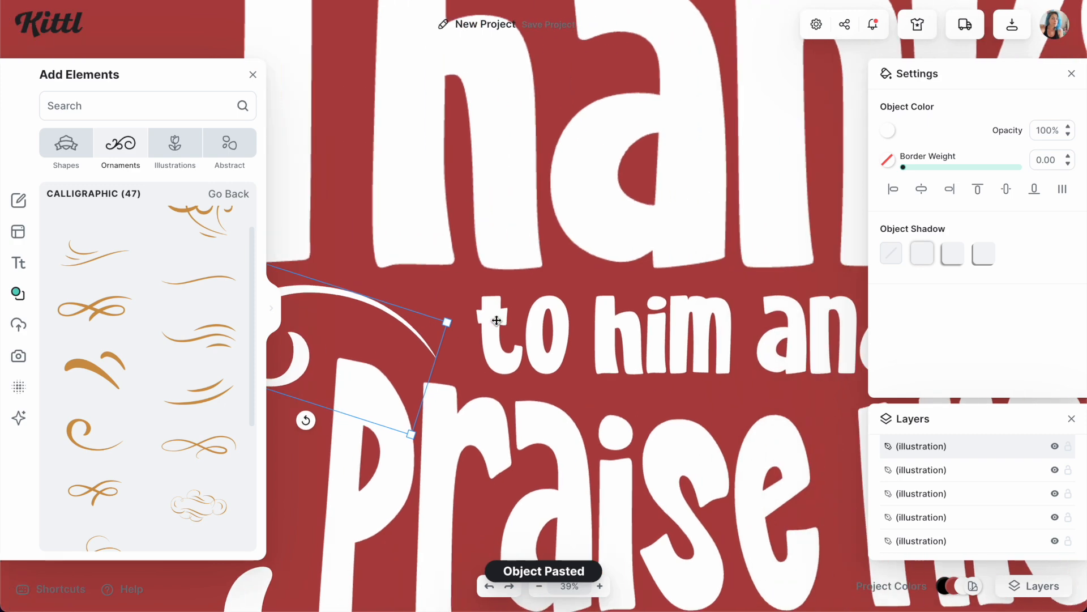
drag(407, 319, 747, 304)
scroll(743, 303, right, 14)
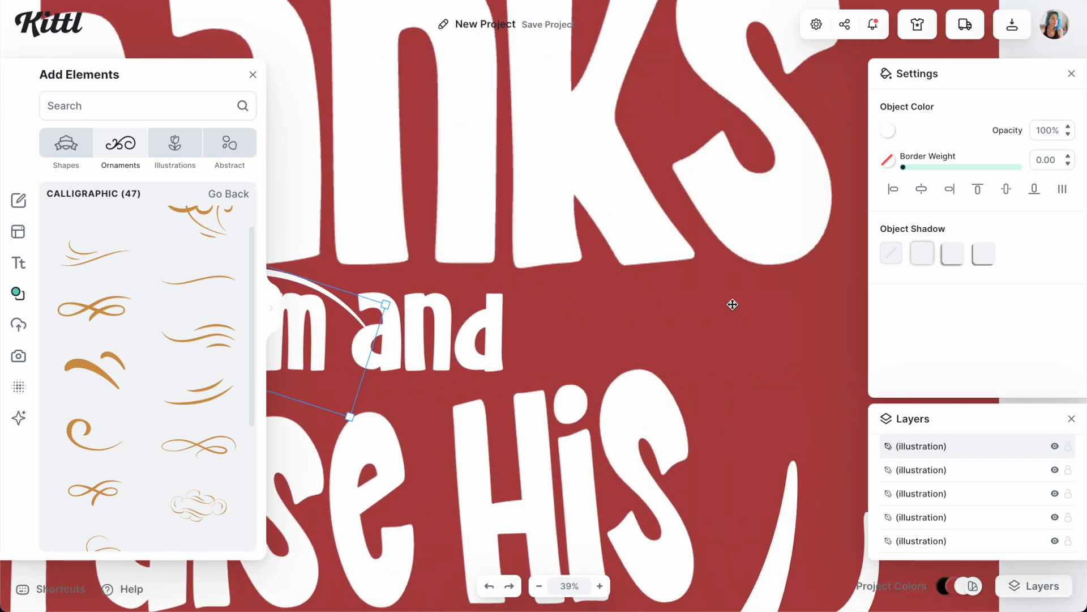
drag(375, 313, 642, 316)
right_click(642, 318)
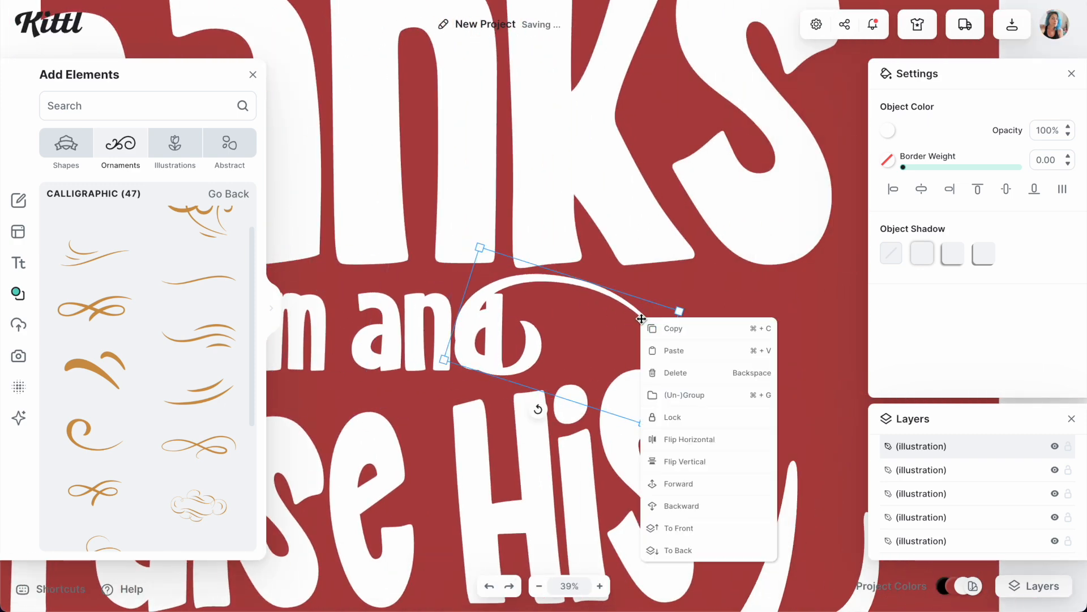
click(678, 439)
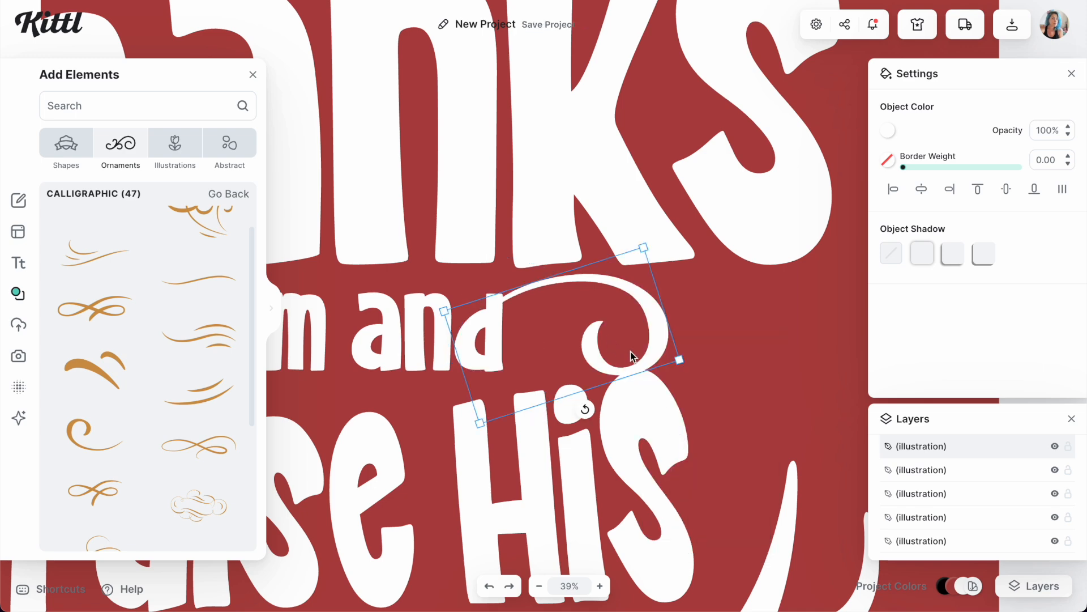
drag(619, 365, 712, 373)
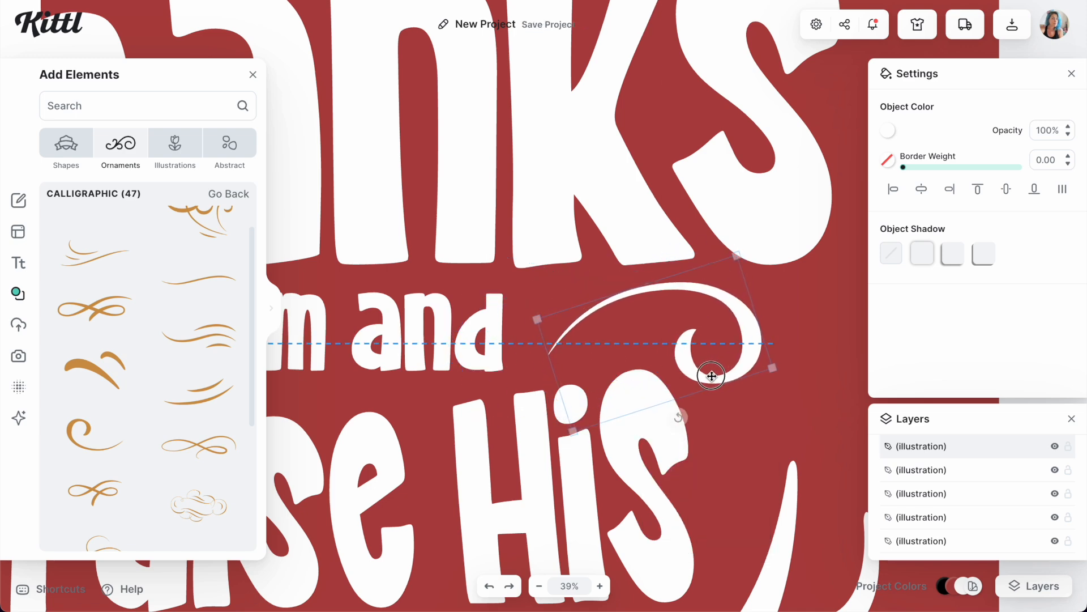
- Rename the project "praise to him"
click(777, 412)
scroll(760, 425, down, 10)
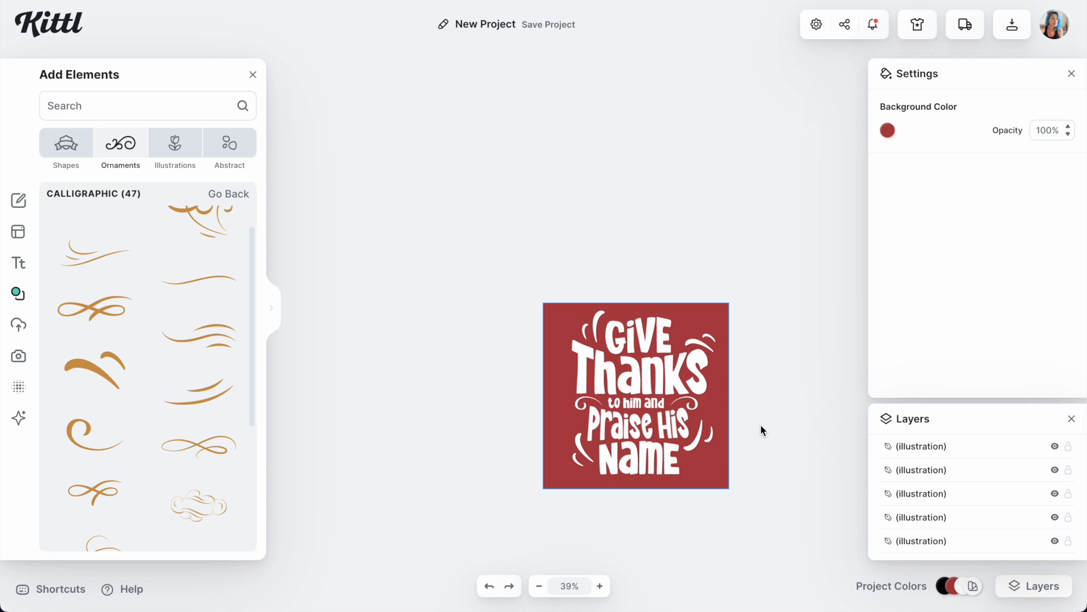
scroll(760, 424, up, 5)
scroll(760, 425, left, 2)
scroll(760, 425, down, 2)
scroll(760, 425, right, 2)
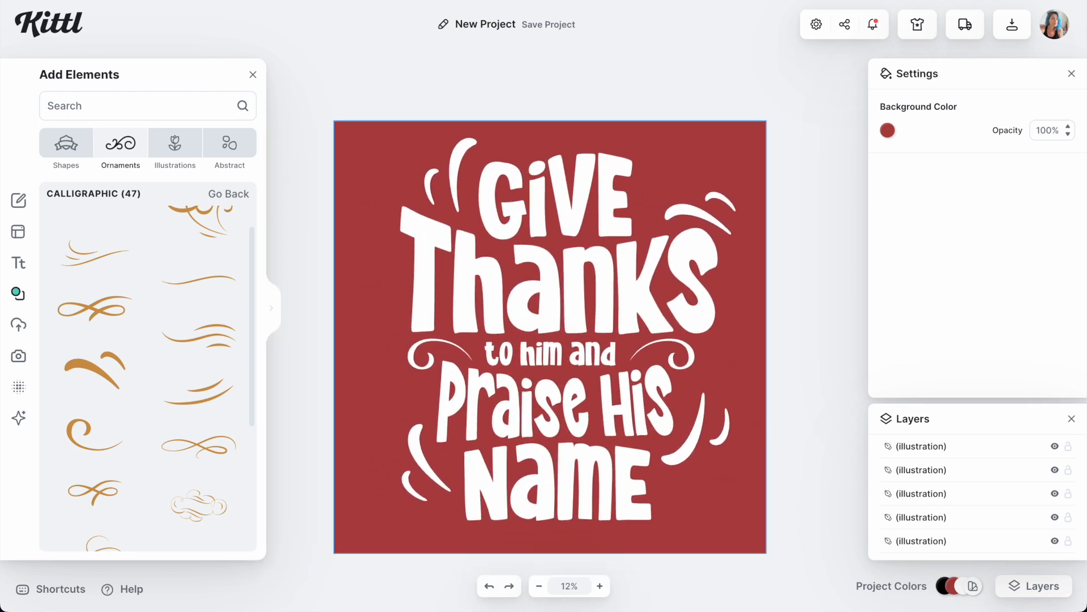
click(484, 25)
text(praise to him)
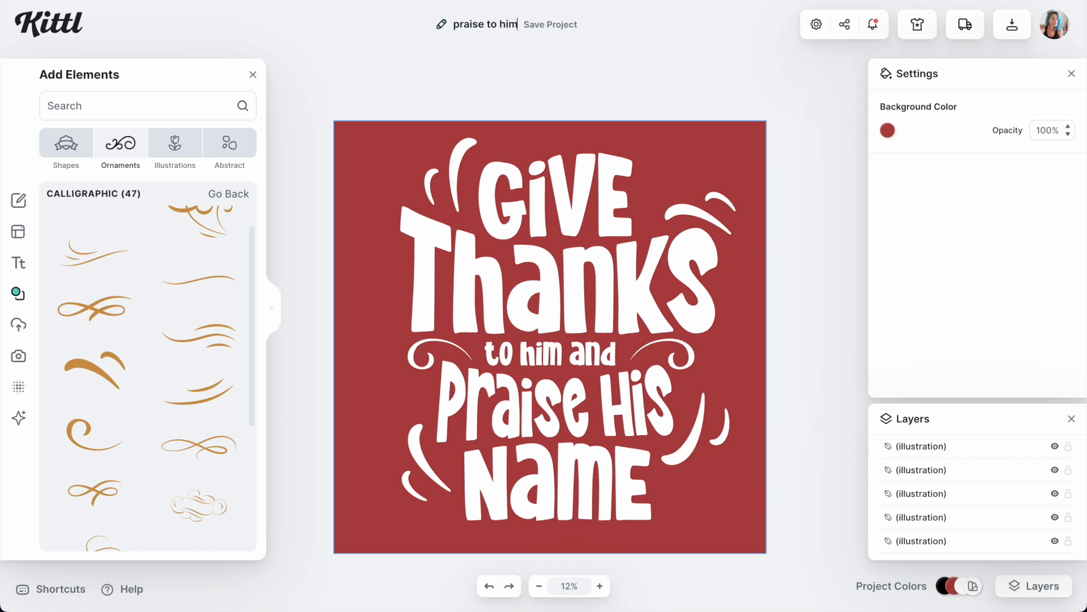
click(680, 170)
key(Escape)
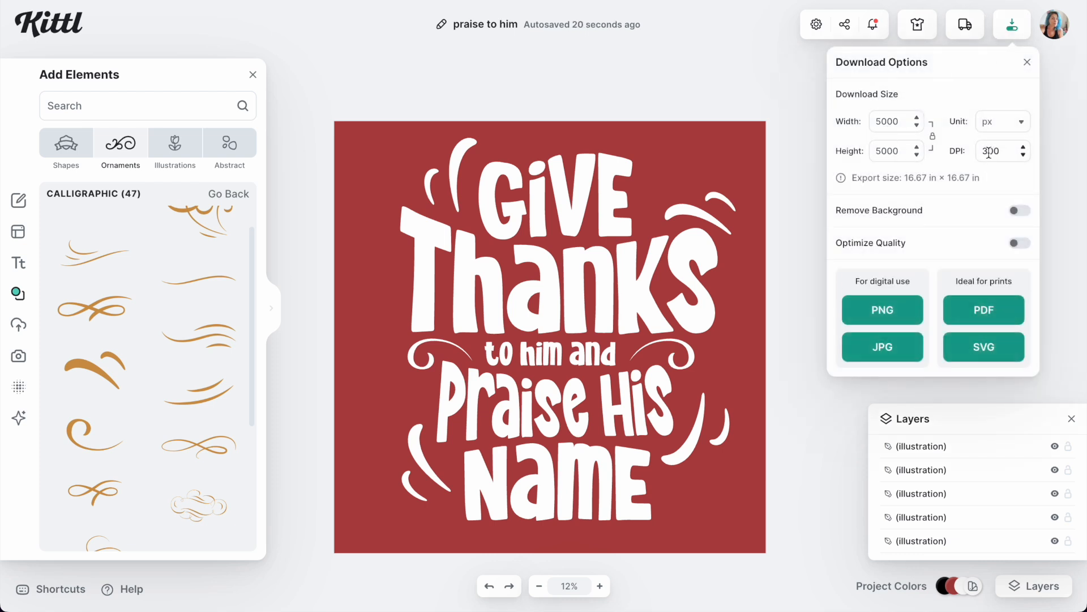
- Download the design as a PNG with the background removed
click(1021, 212)
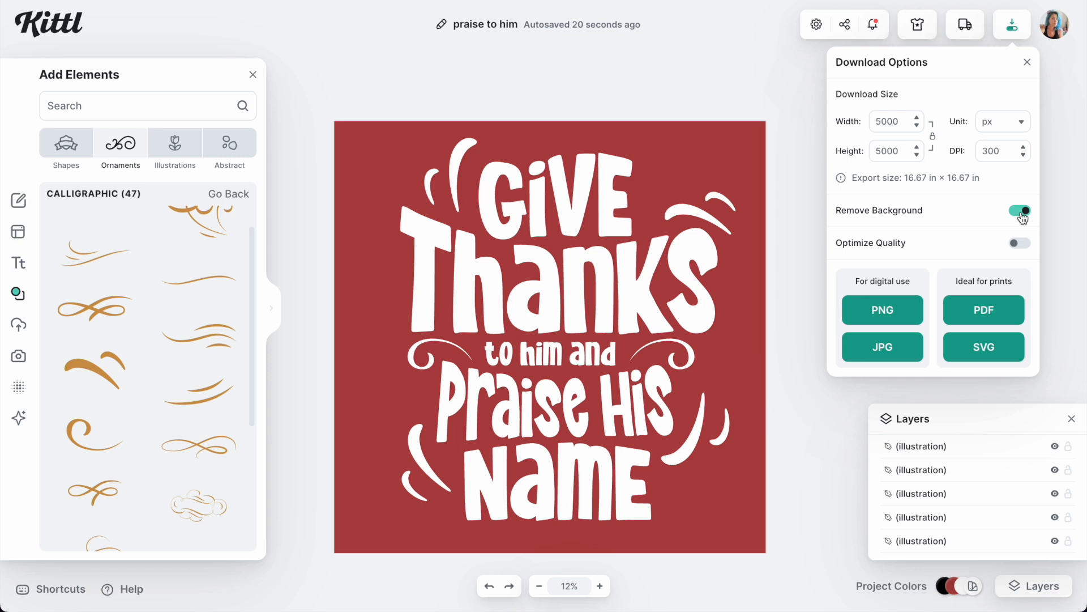
click(882, 312)
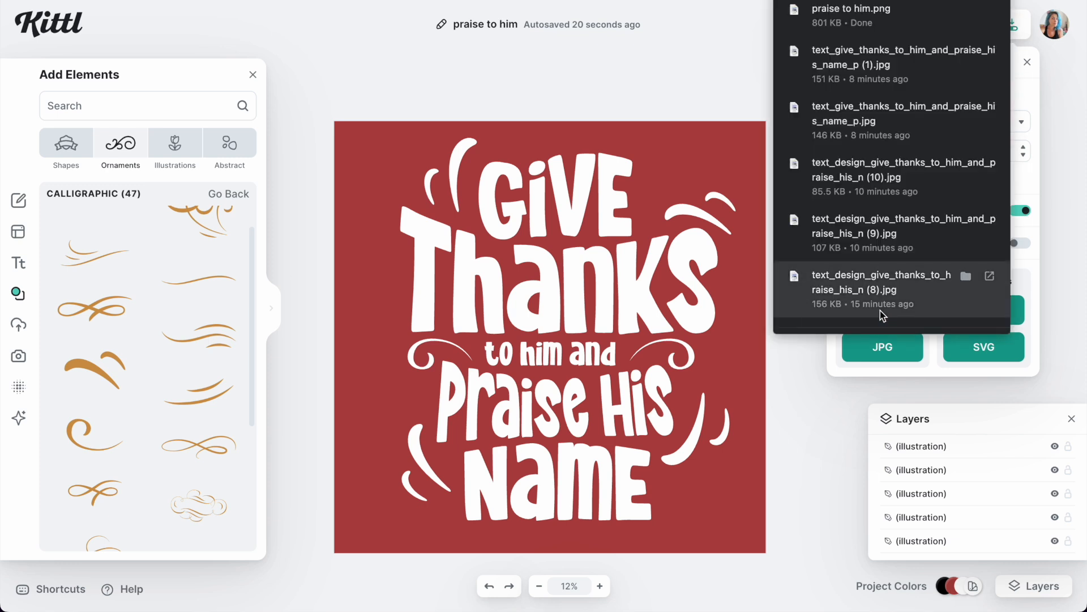
click(842, 478)
click(846, 482)
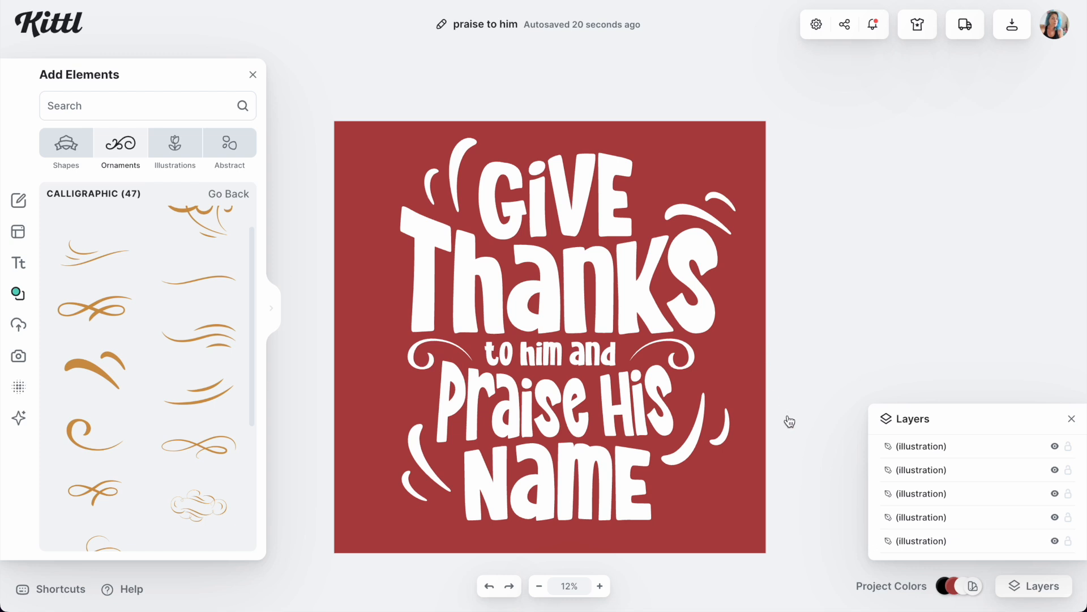
- Group all the lettering and ornaments on the artboard
drag(793, 508, 356, 181)
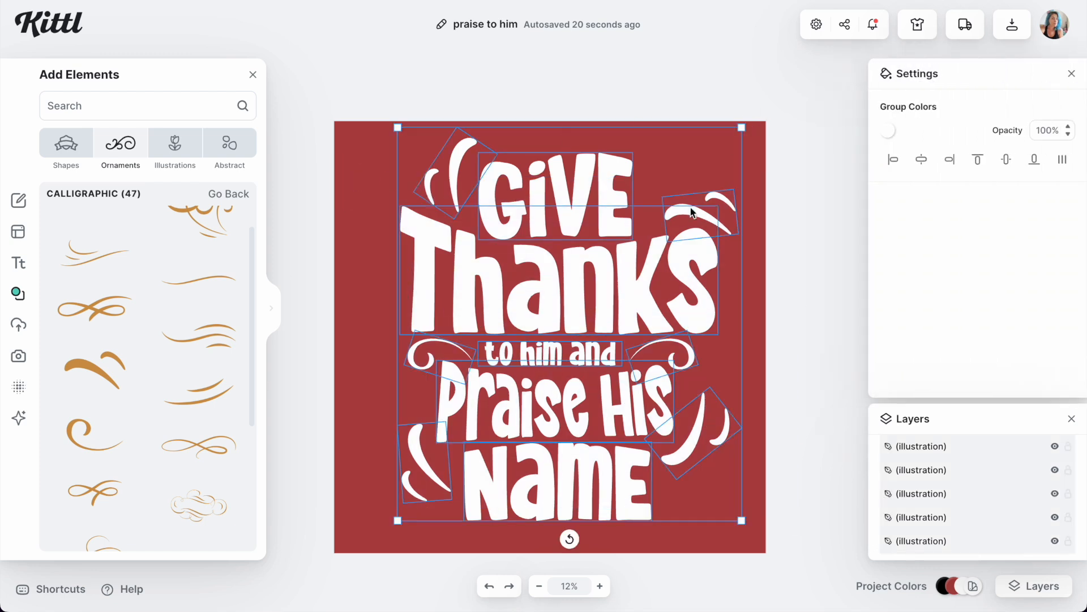
right_click(609, 221)
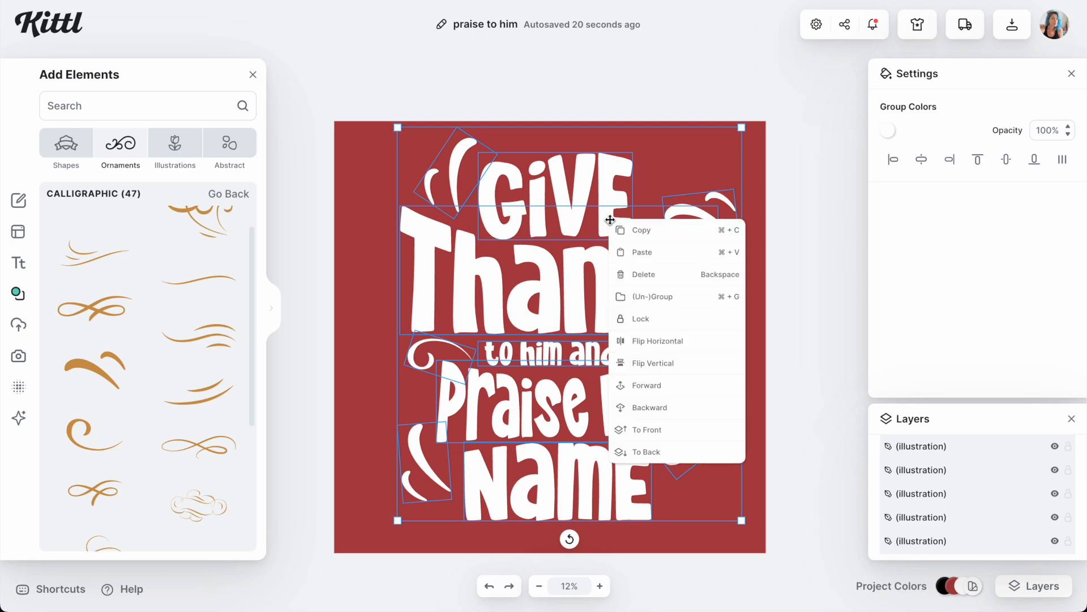
click(656, 297)
- Scale the grouped design down slightly and center it horizontally and vertically on the artboard
drag(743, 125, 706, 164)
click(922, 159)
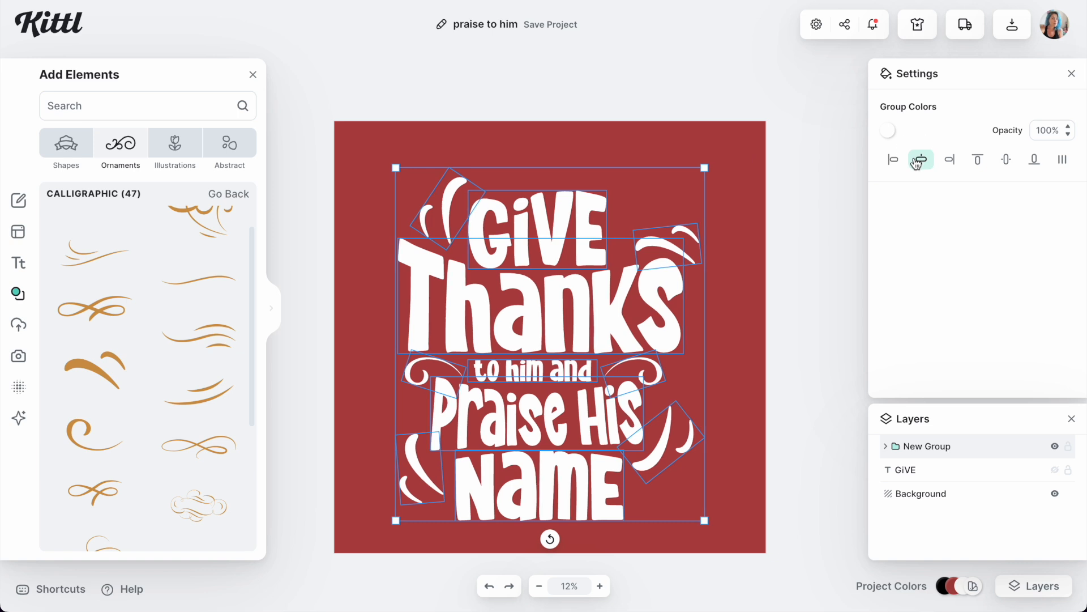
click(1006, 160)
click(826, 245)
drag(603, 304, 555, 303)
click(566, 305)
click(558, 304)
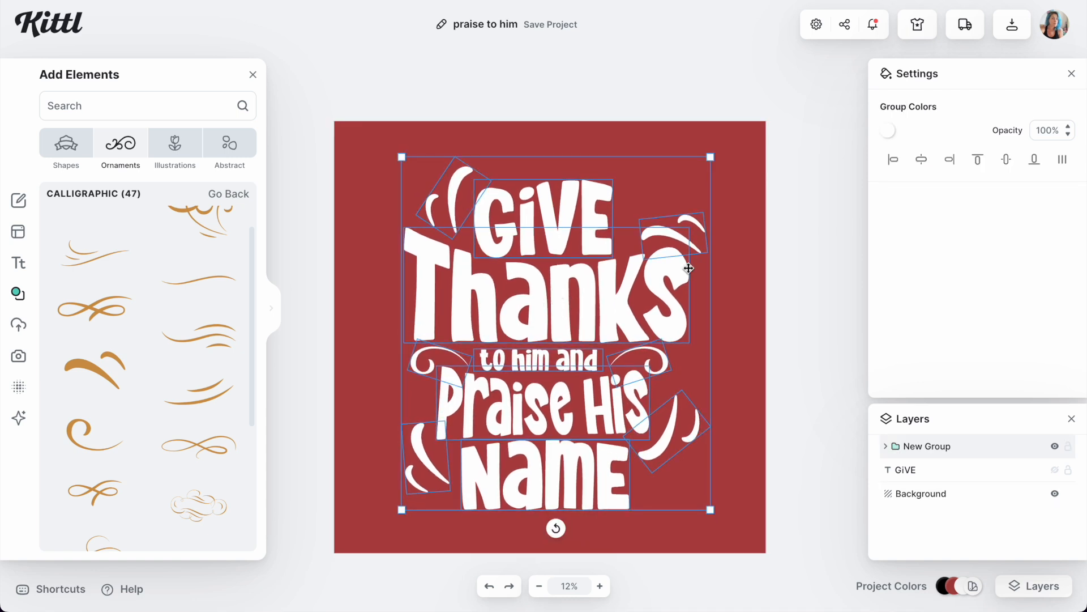
click(806, 264)
click(615, 294)
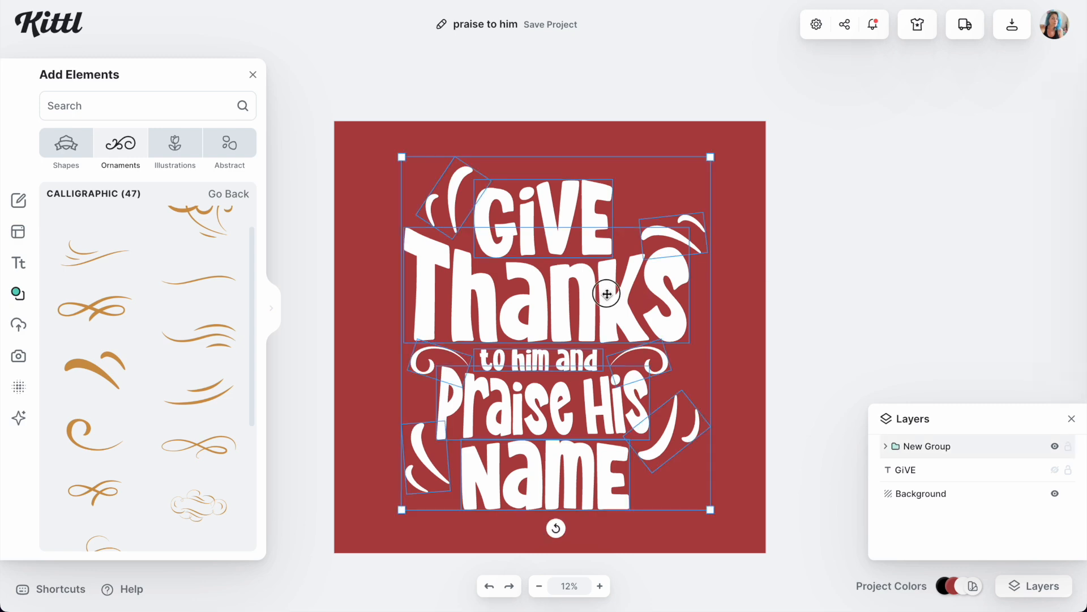
click(764, 259)
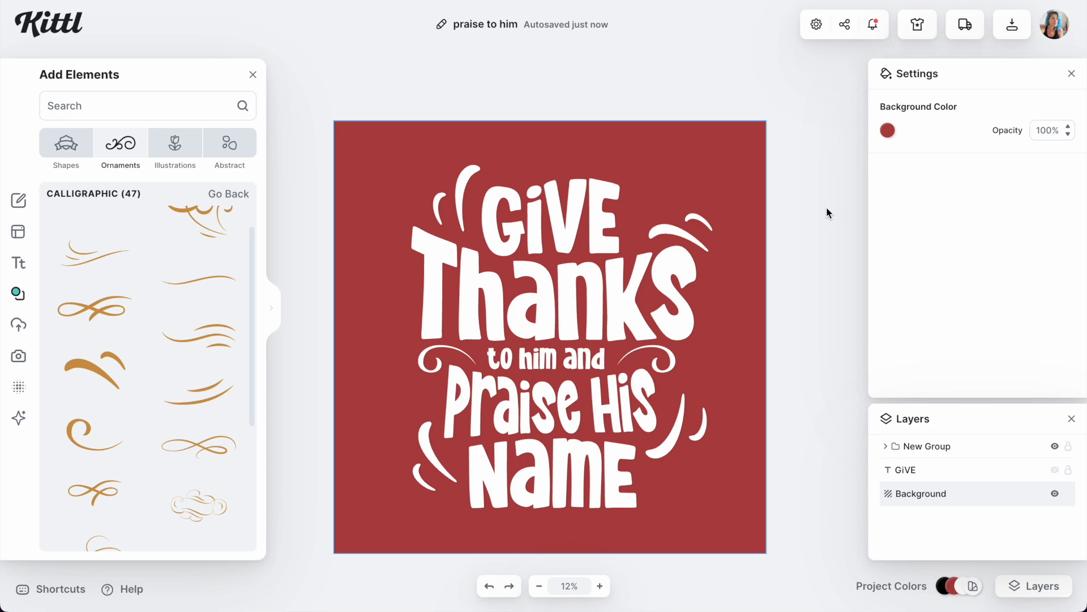
- Change the artboard background color to a muted slate blue
click(888, 132)
drag(730, 171, 776, 167)
drag(762, 267, 736, 220)
click(798, 312)
click(425, 291)
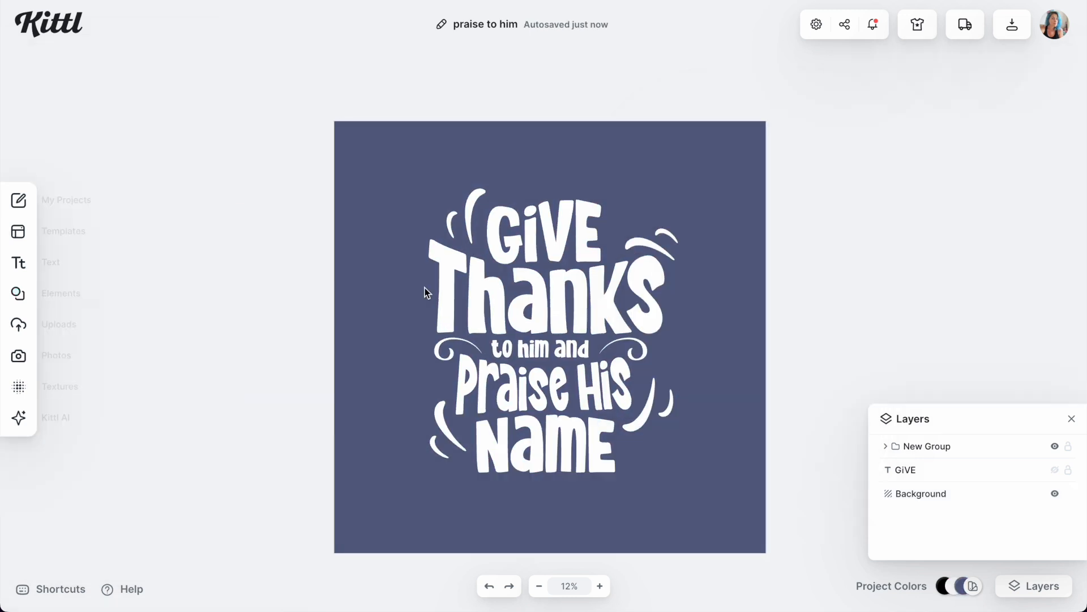
- Enlarge the design group slightly and center it horizontally and vertically on the artboard
click(607, 352)
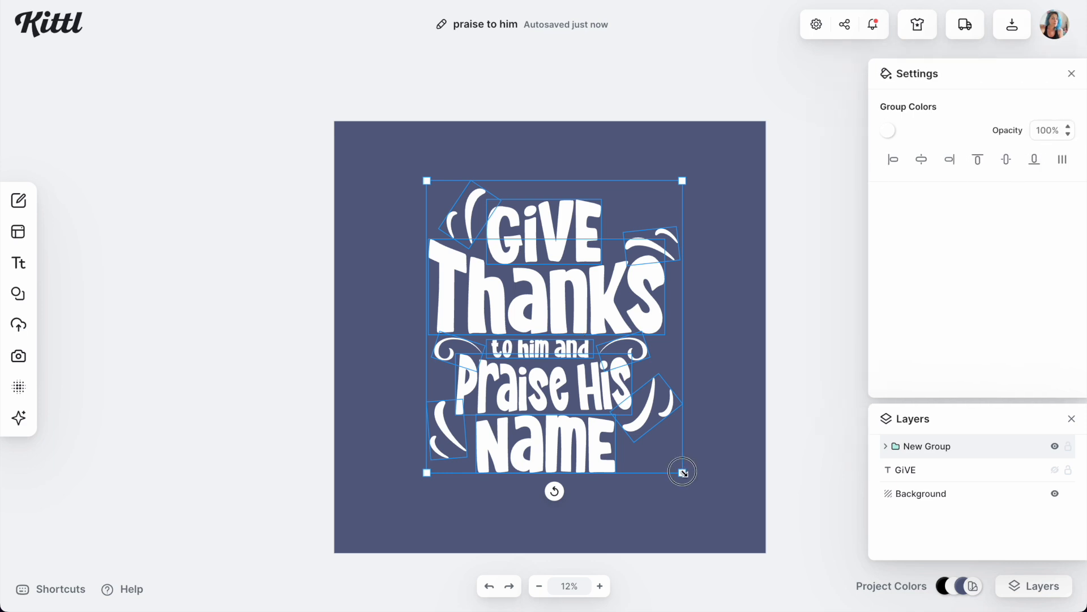
drag(683, 471, 703, 494)
click(921, 159)
click(1006, 159)
click(739, 202)
drag(588, 317, 588, 315)
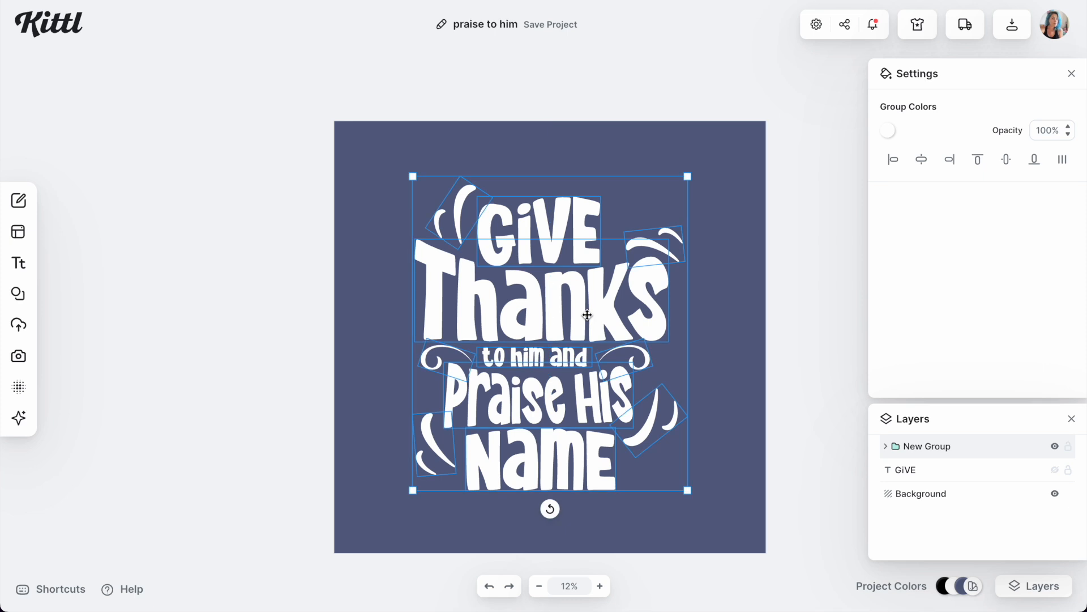
- Duplicate the design group in place and hide the original group
click(726, 223)
click(557, 235)
right_click(581, 256)
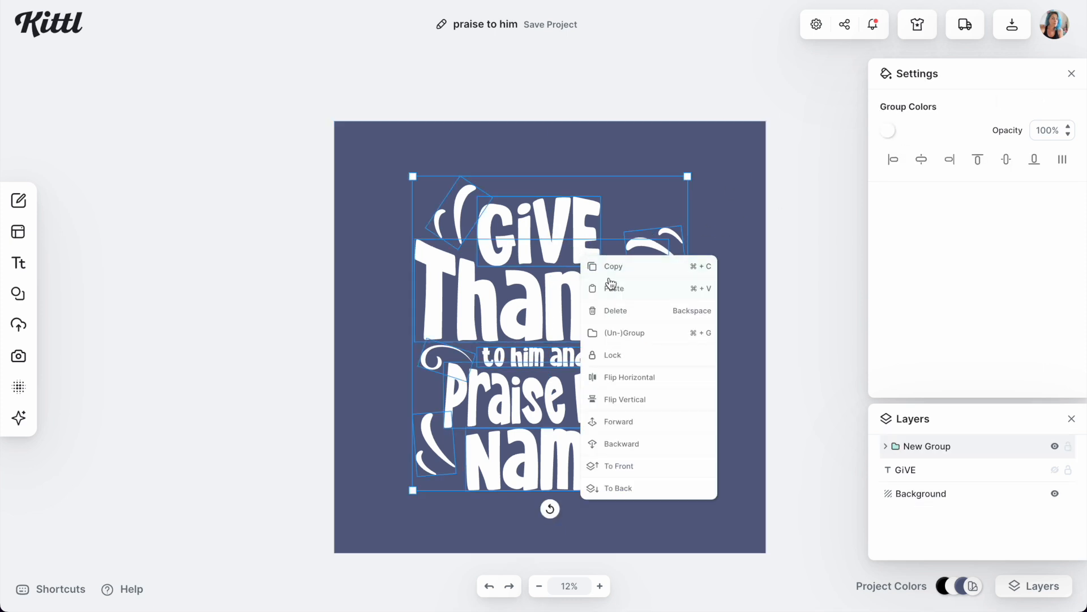
click(751, 180)
click(955, 456)
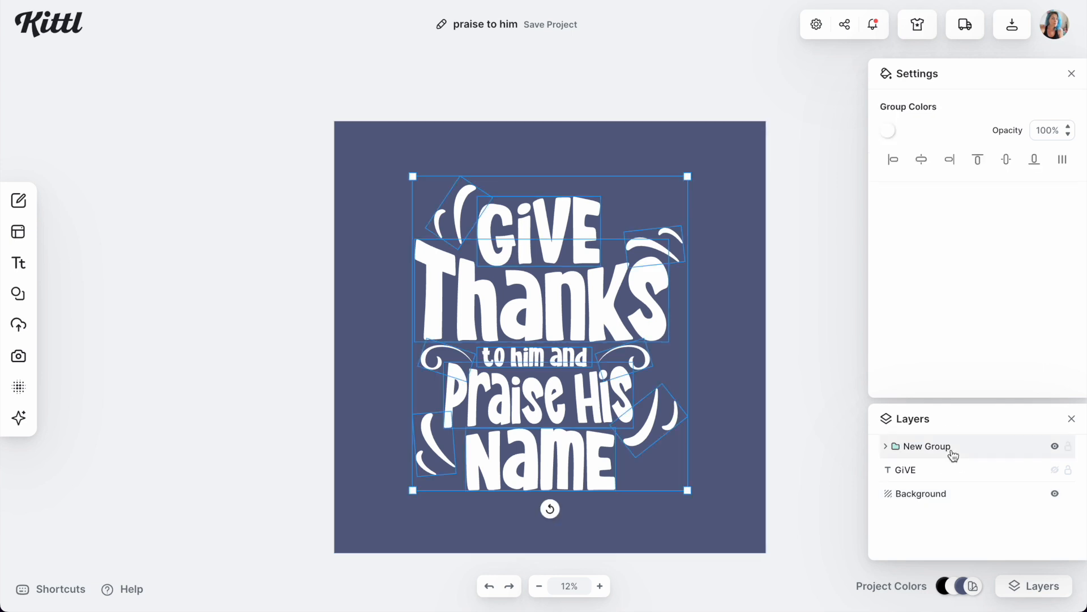
key(ctrl+v)
click(1055, 470)
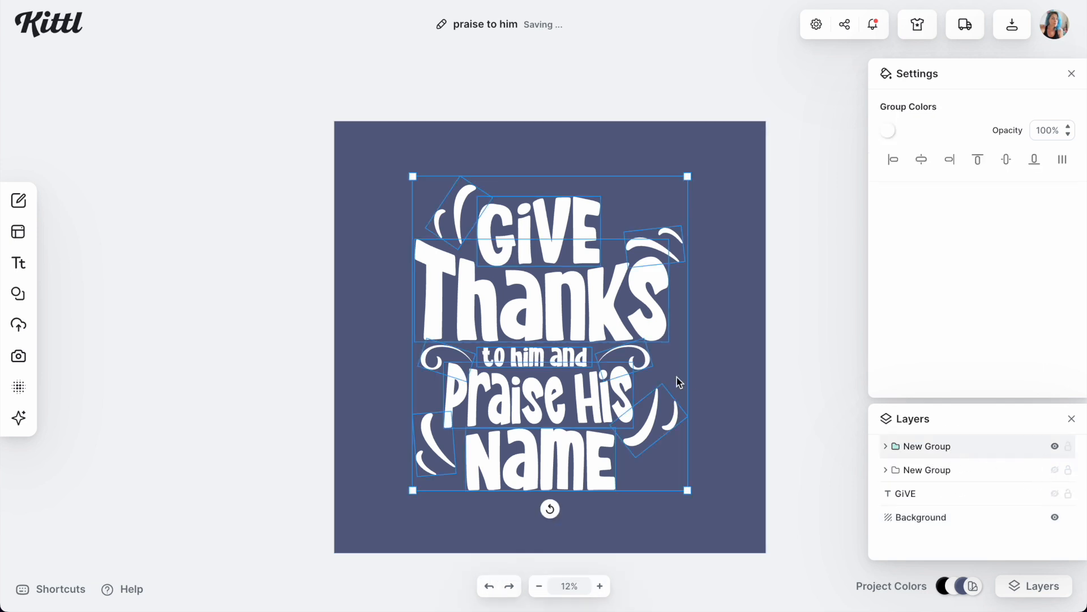
- Ungroup the visible design copy and apply the Color Cut decoration to the "GiVE" text
right_click(603, 325)
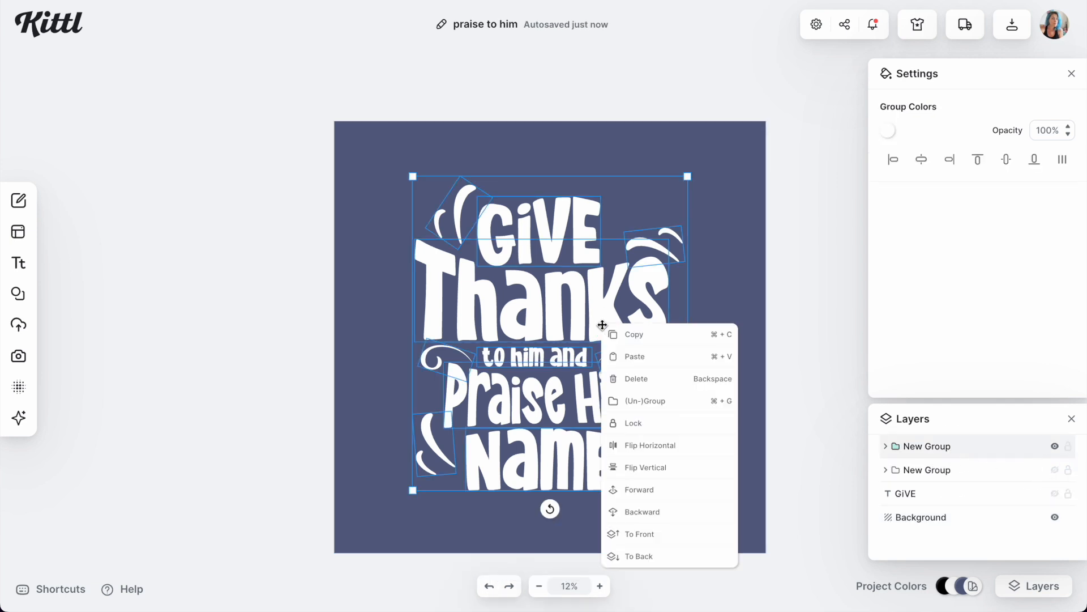
click(629, 398)
click(559, 230)
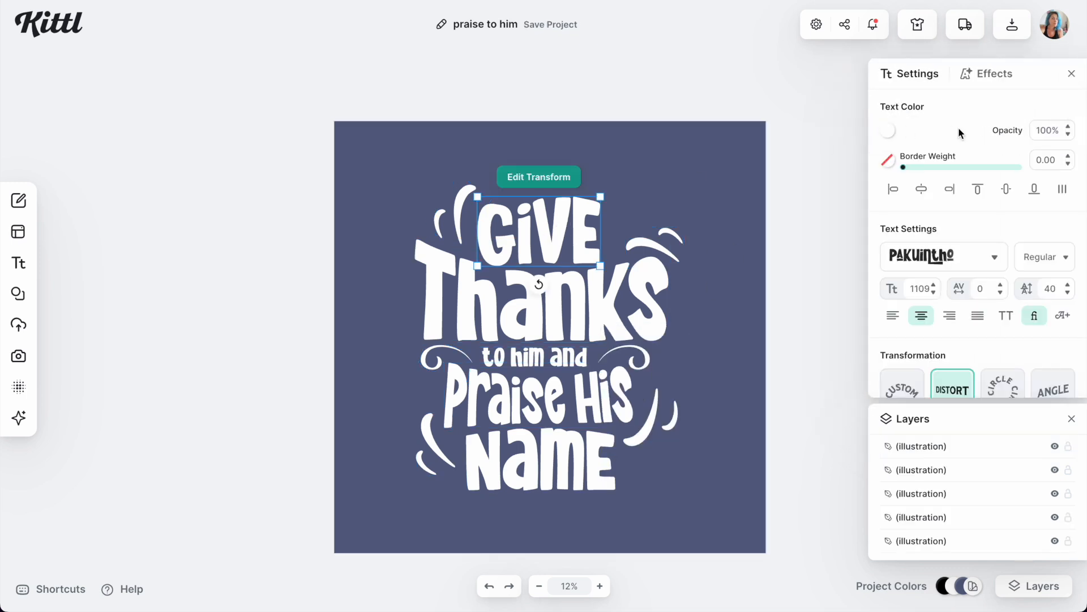
click(989, 73)
click(954, 240)
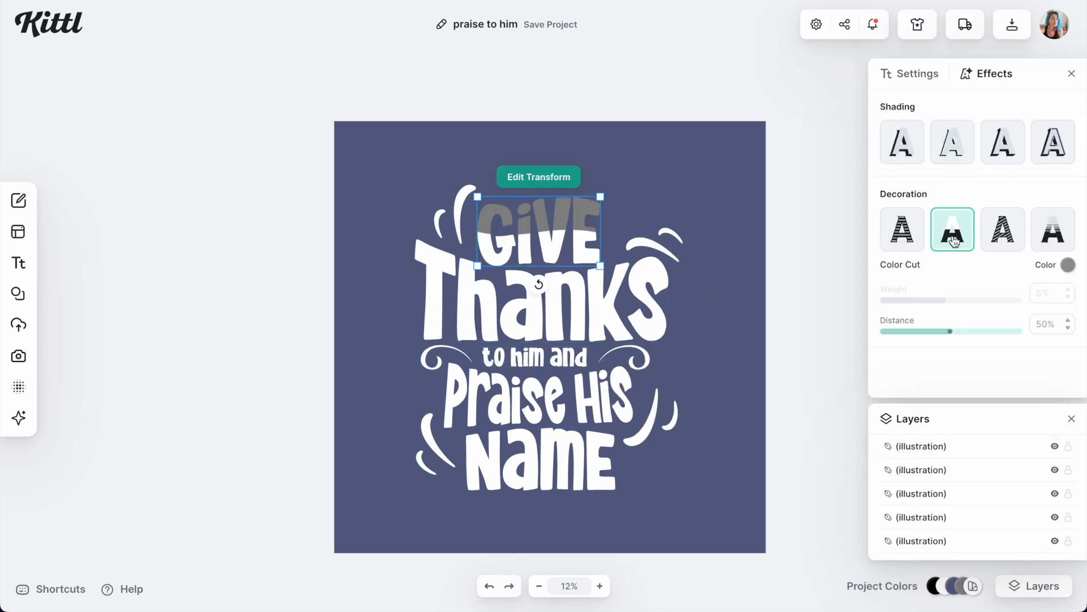
- Set the Color Cut color of "GiVE" to light periwinkle blue, hex b5c4ff
click(1068, 264)
click(917, 299)
drag(918, 298, 886, 294)
click(977, 447)
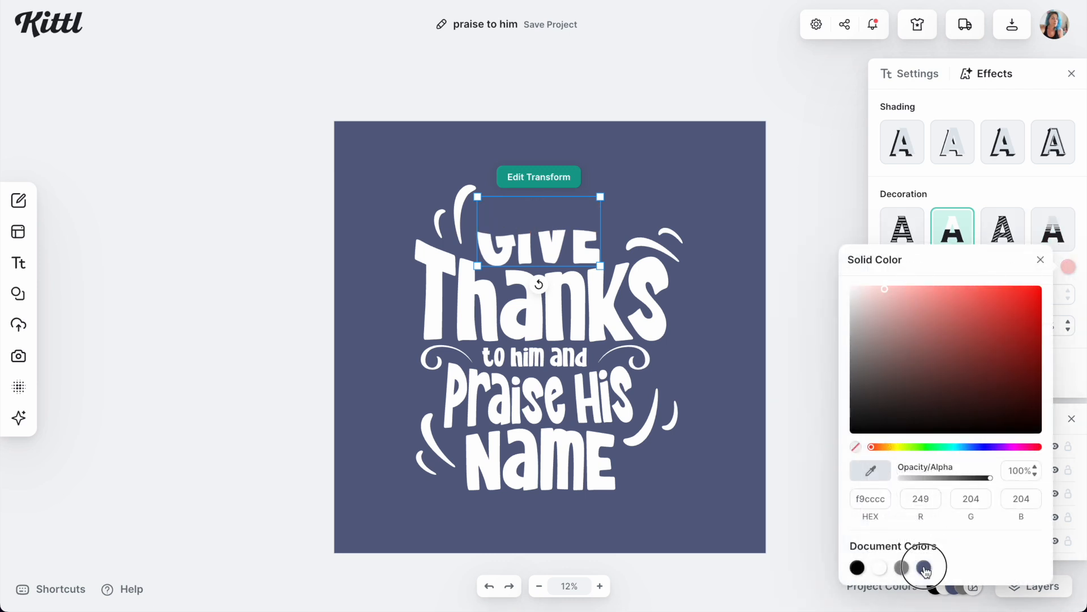
drag(922, 296, 906, 283)
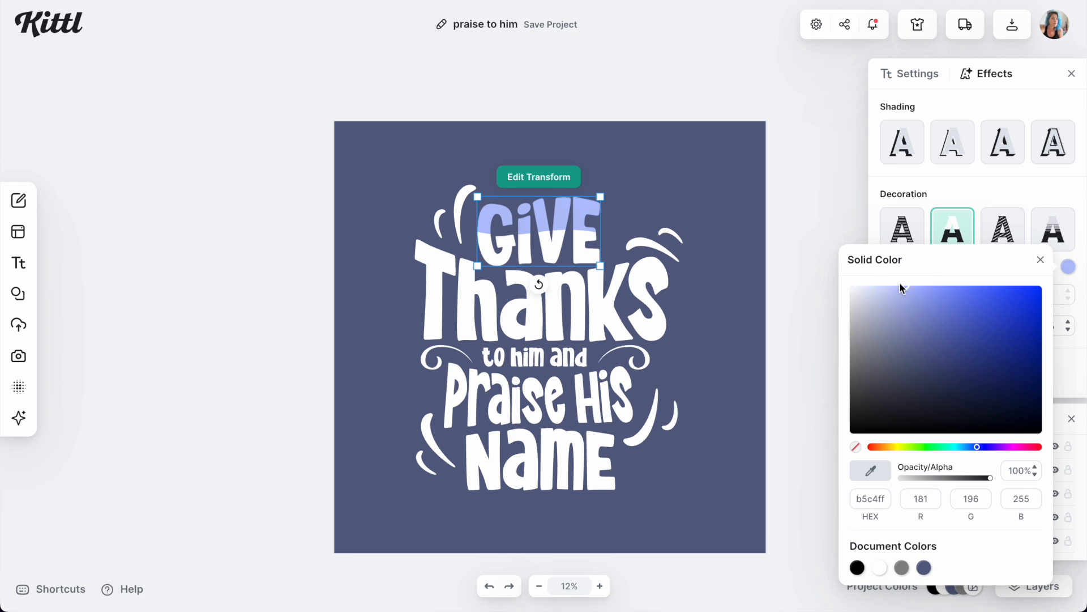
- Apply the Fading Color Cut decoration to the "Thanks" text
click(596, 321)
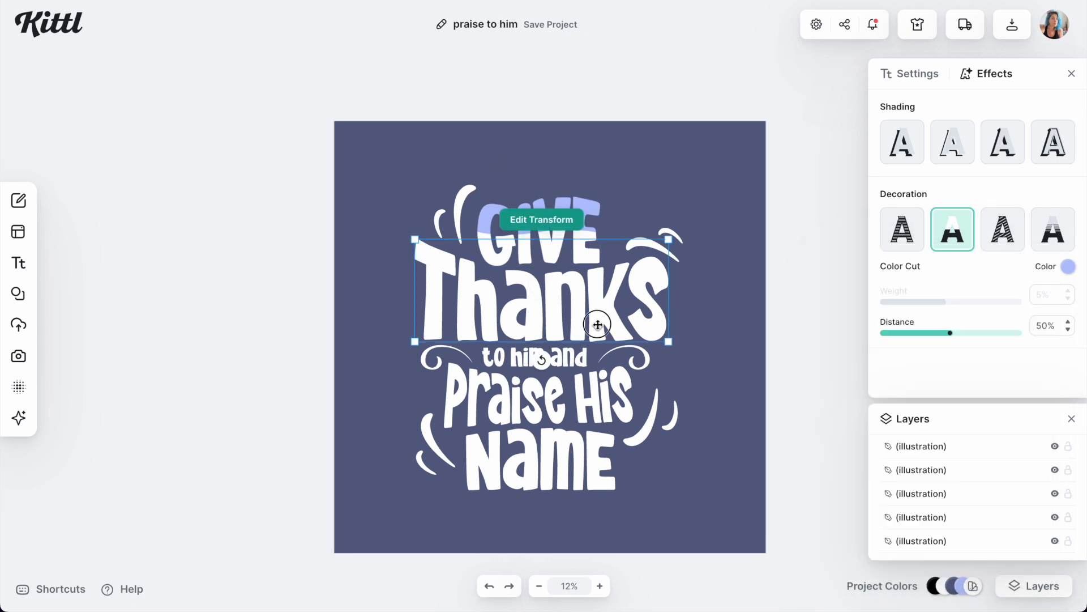
click(984, 72)
click(1052, 237)
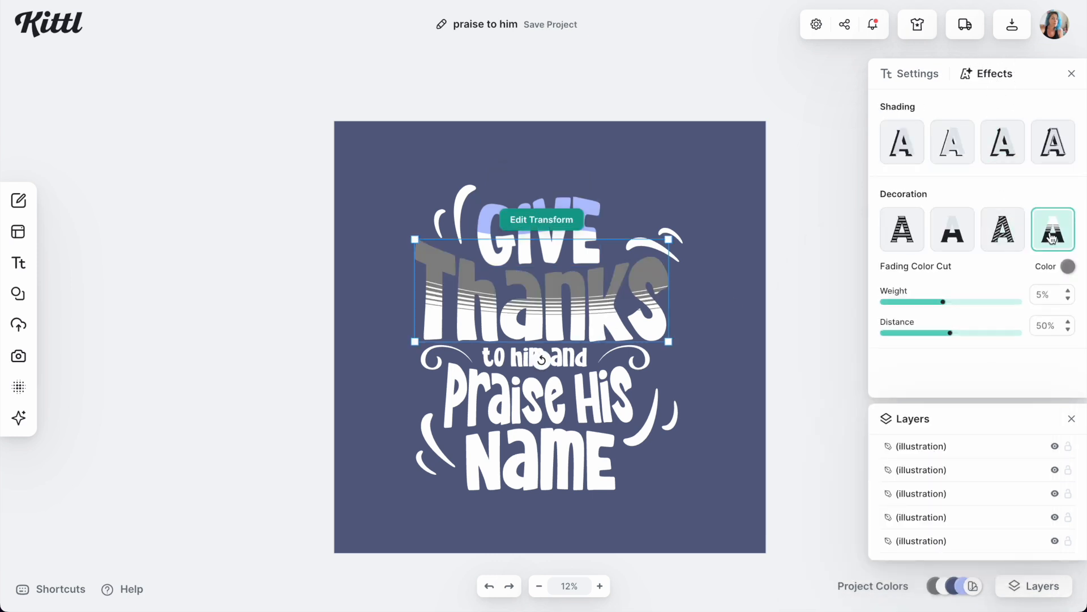
- Color the "Thanks" text with the document's light periwinkle blue and set its Fading Color Cut color to white
click(1068, 267)
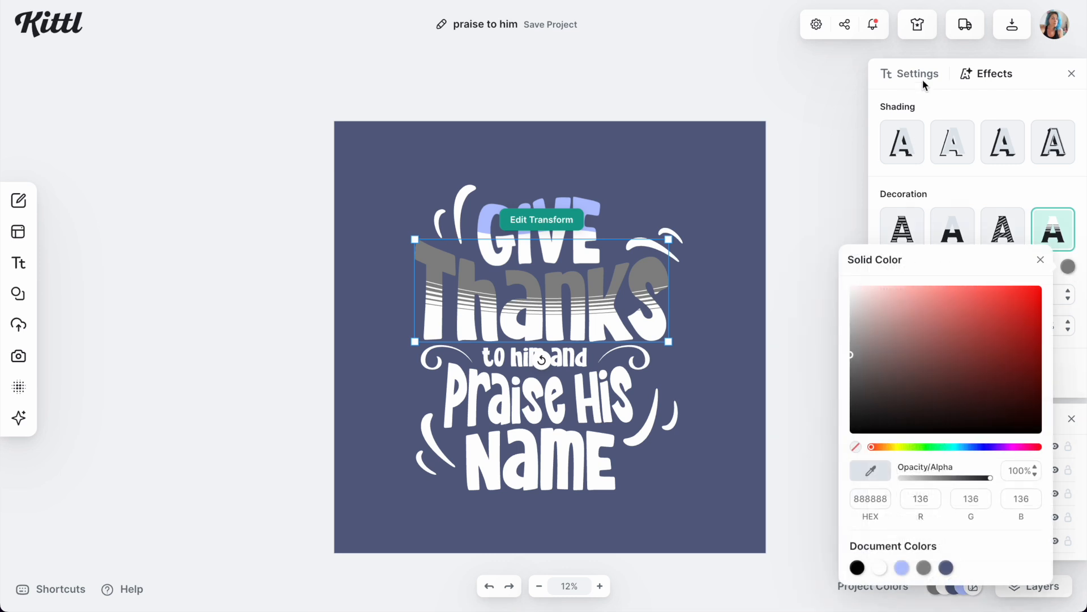
click(924, 83)
click(889, 131)
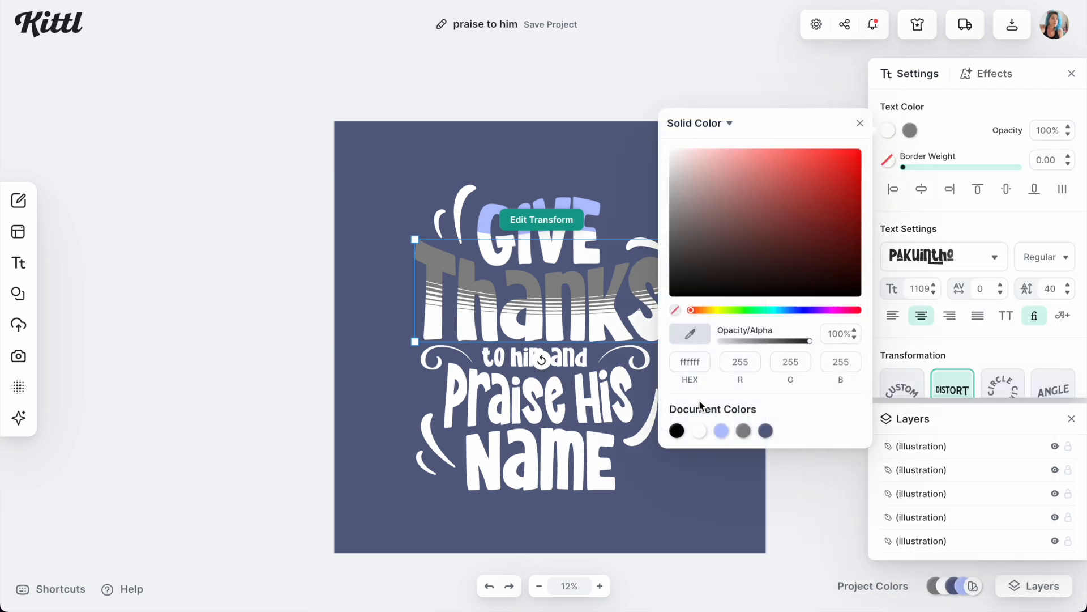
click(722, 430)
click(988, 74)
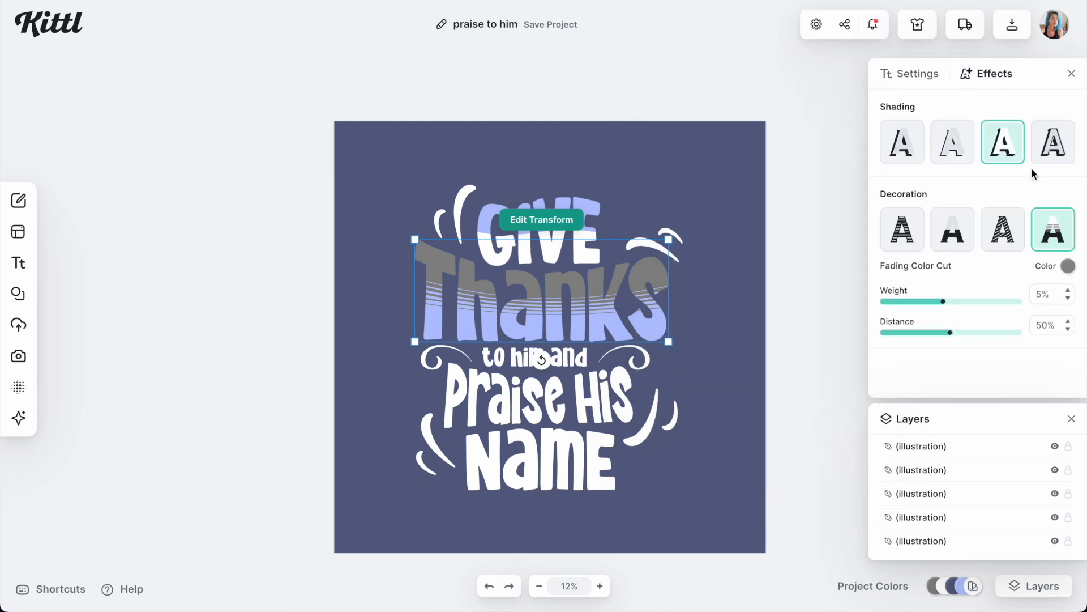
click(1068, 267)
click(869, 298)
drag(869, 298, 806, 245)
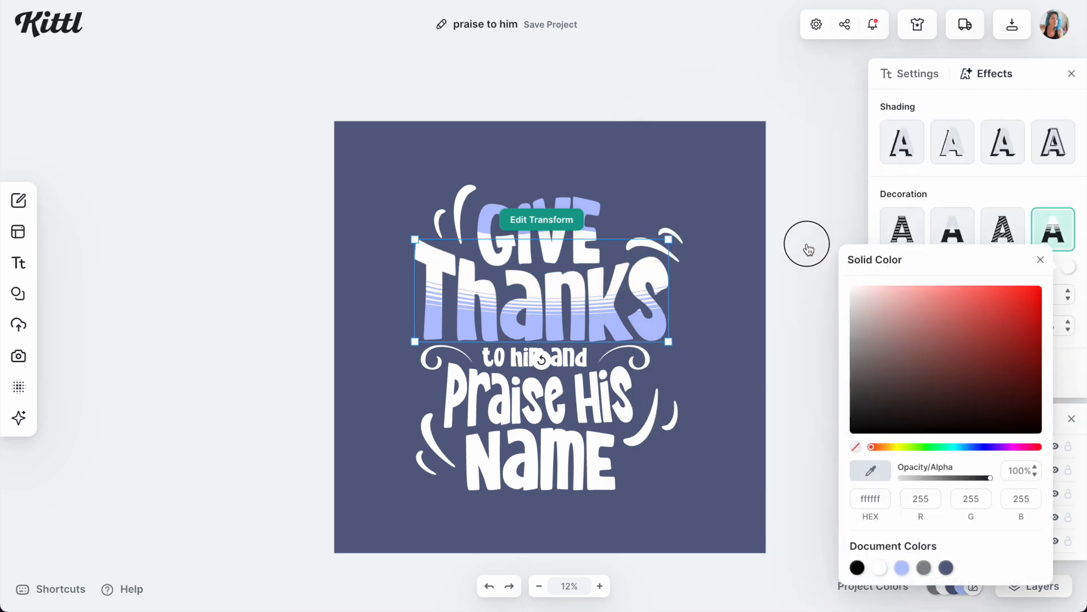
- Apply the Color Cut decoration to the "Praise His" text
click(549, 369)
click(575, 369)
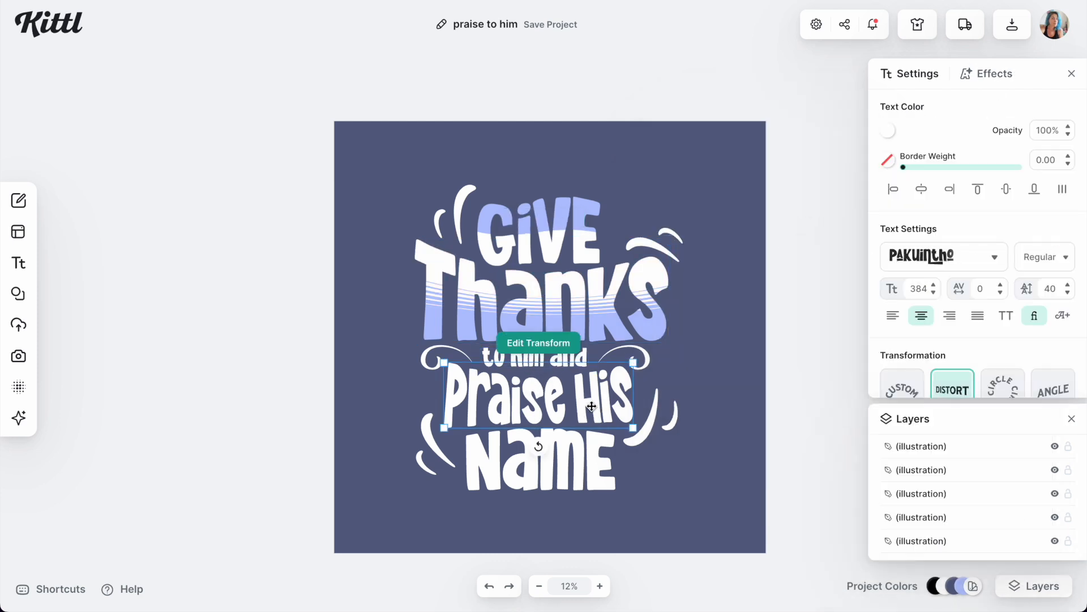
click(986, 79)
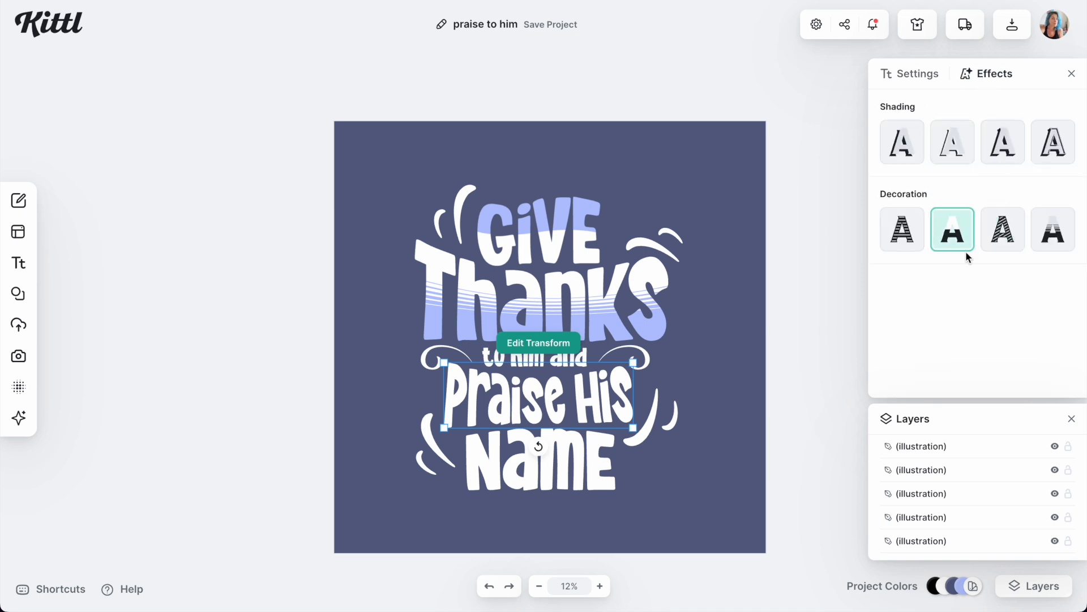
click(901, 233)
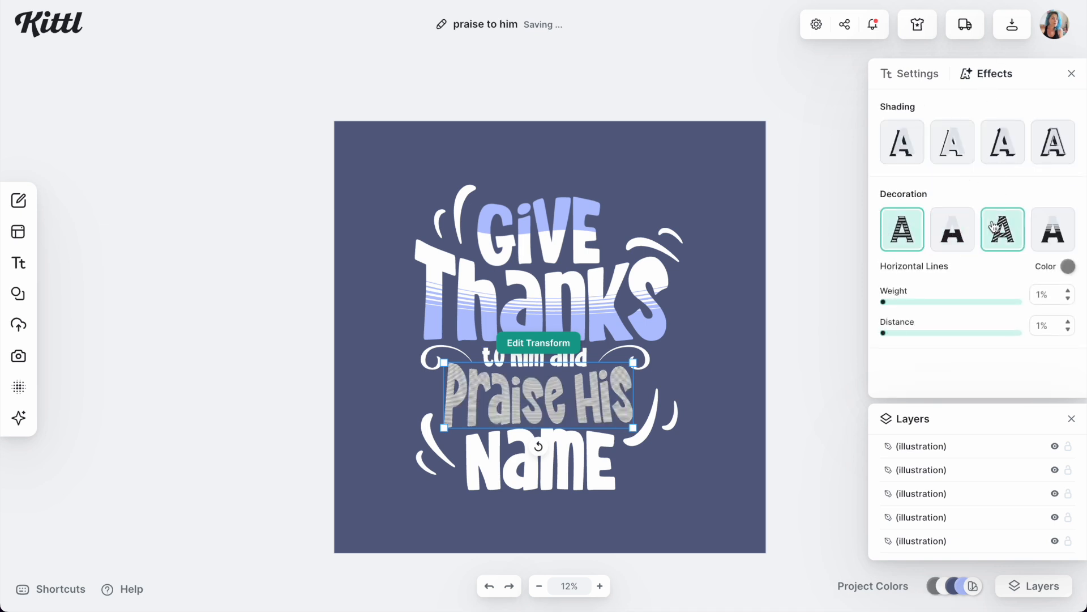
click(909, 154)
click(1005, 144)
click(909, 154)
click(1006, 146)
click(1006, 146)
click(1044, 241)
click(953, 232)
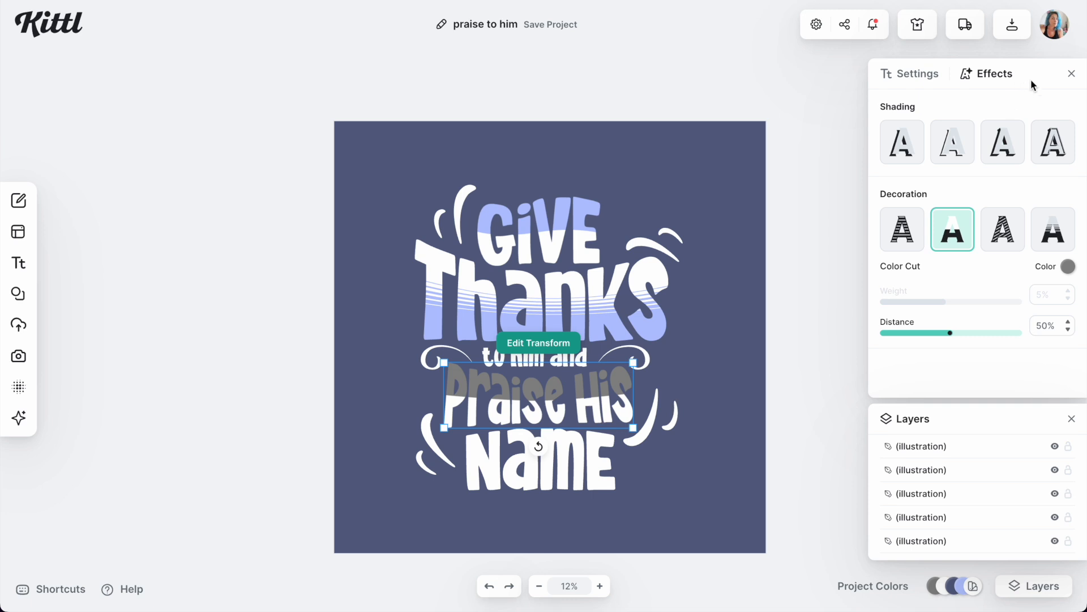
- Set the Color Cut color of "Praise His" to the document's light periwinkle blue
click(926, 80)
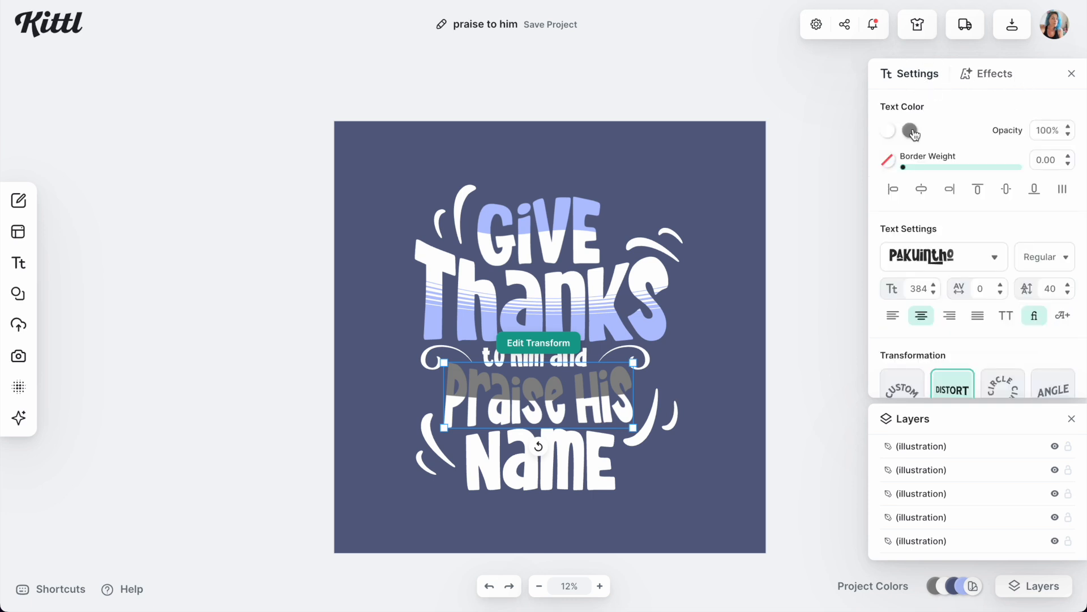
click(910, 130)
drag(724, 189, 674, 131)
click(986, 74)
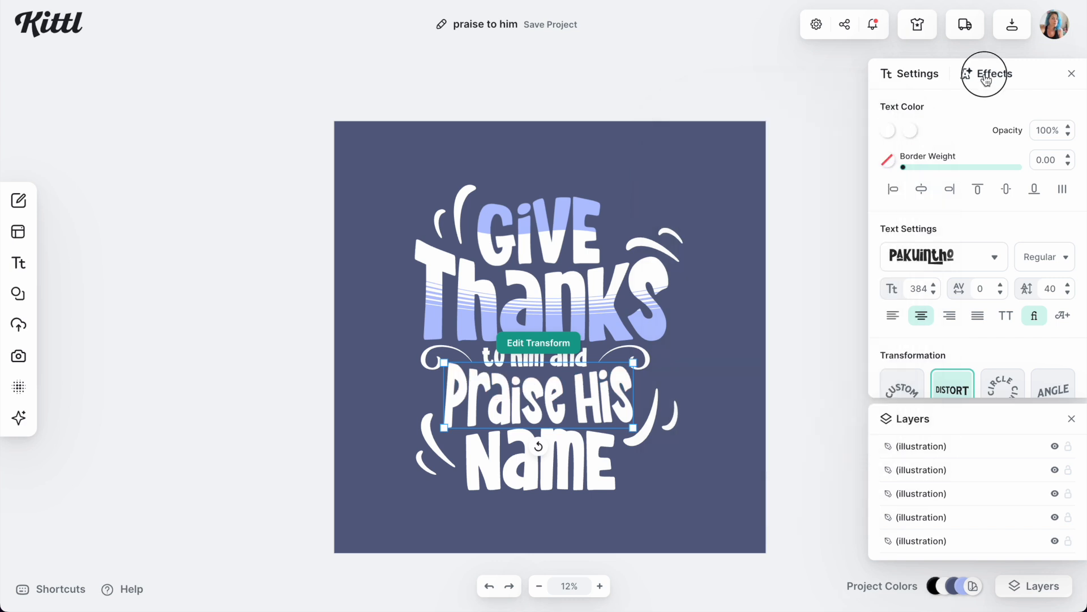
click(1067, 266)
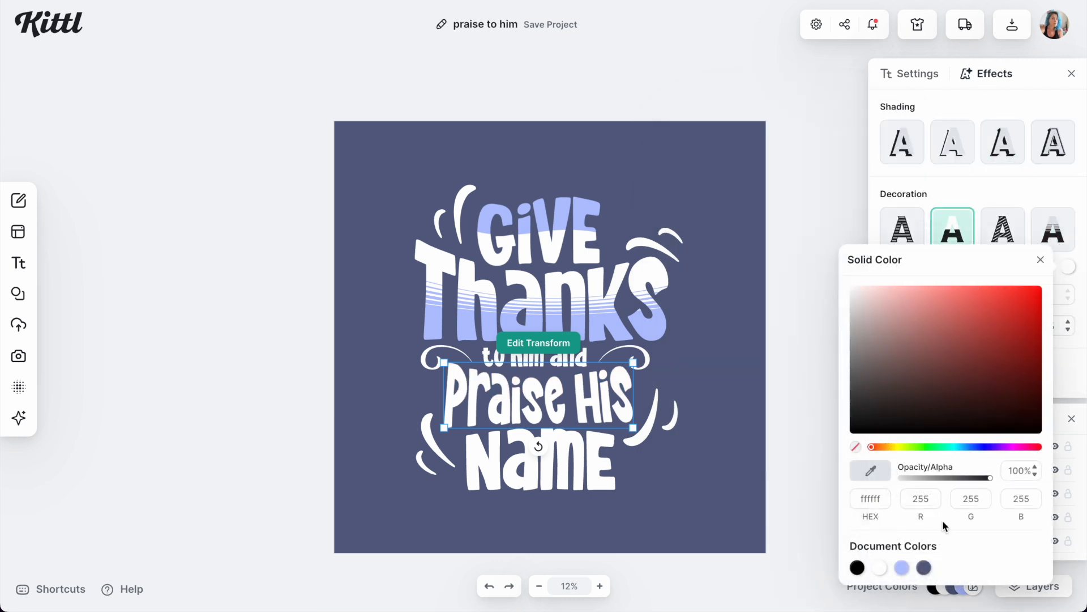
click(903, 567)
- Apply the Fading Color Cut decoration to the "Name" text
click(578, 471)
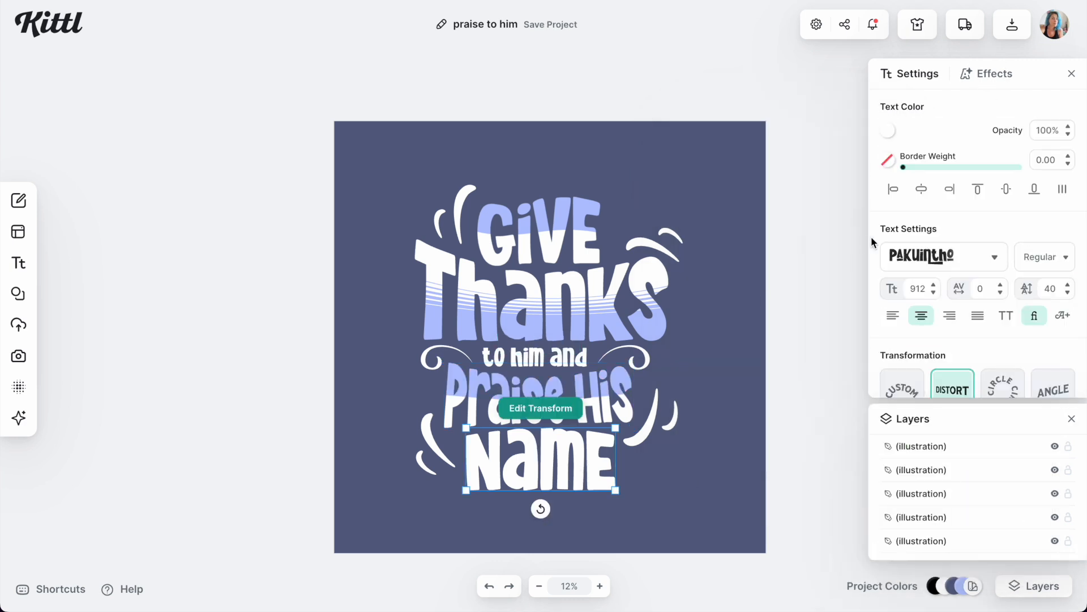
click(970, 77)
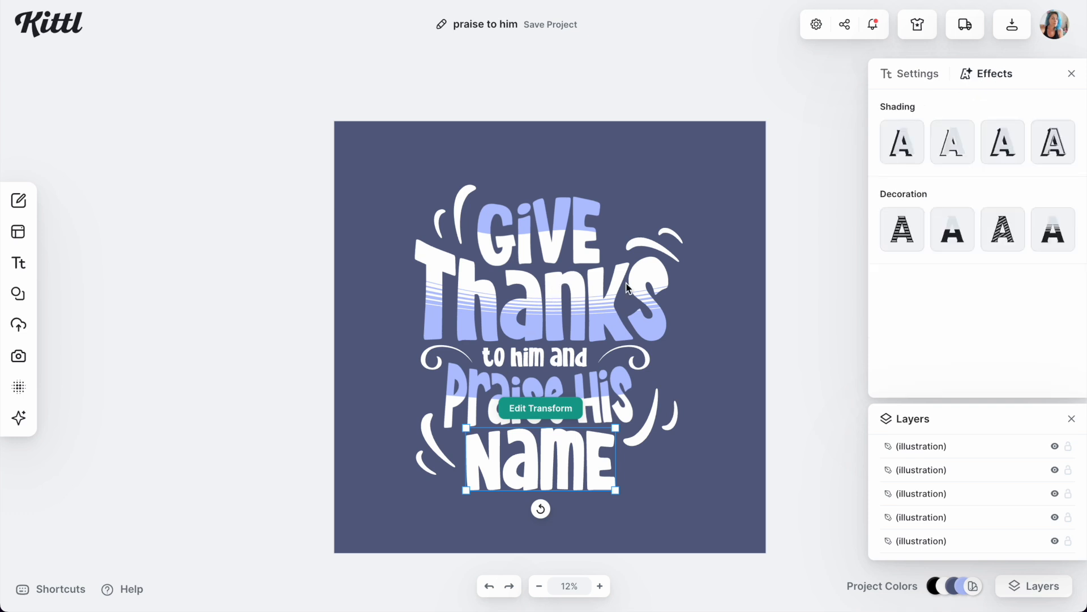
click(1053, 229)
click(953, 158)
click(902, 145)
click(910, 74)
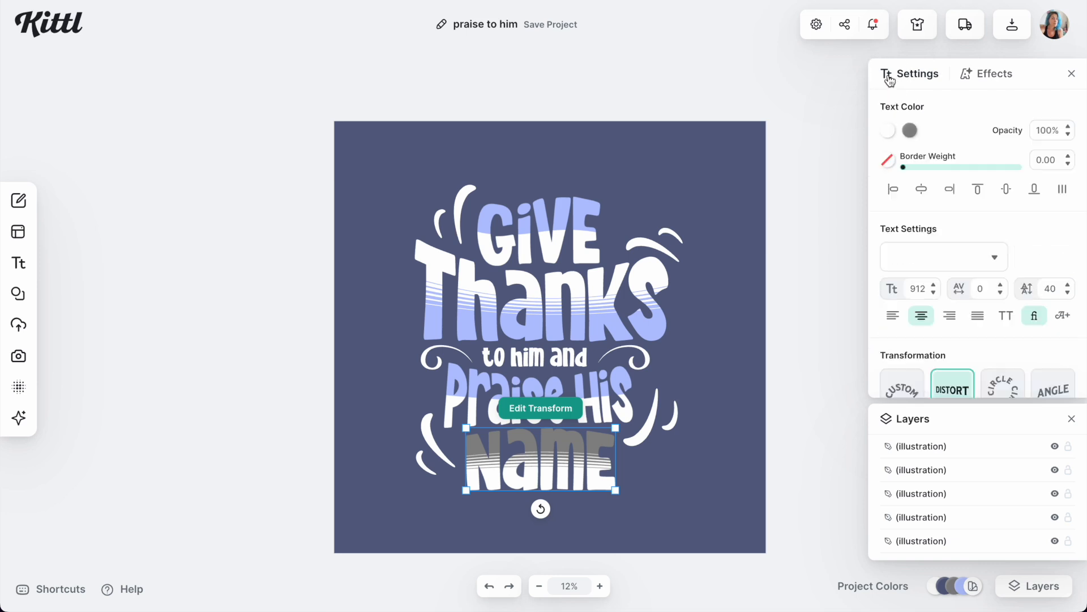
- Color the "Name" text with the document's light periwinkle blue and set its decoration color to white
click(888, 132)
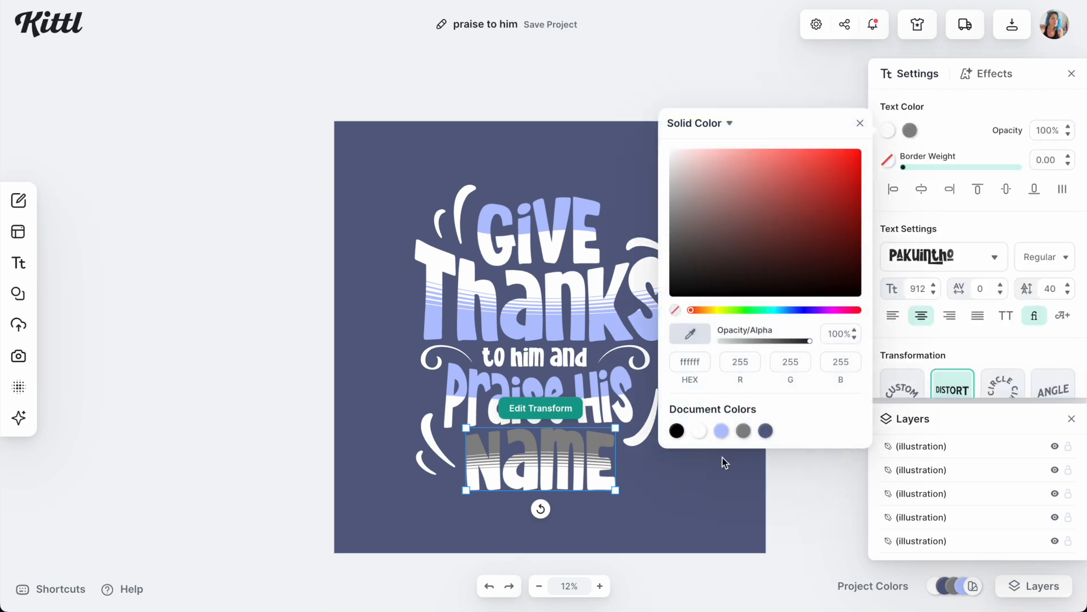
click(721, 431)
click(890, 161)
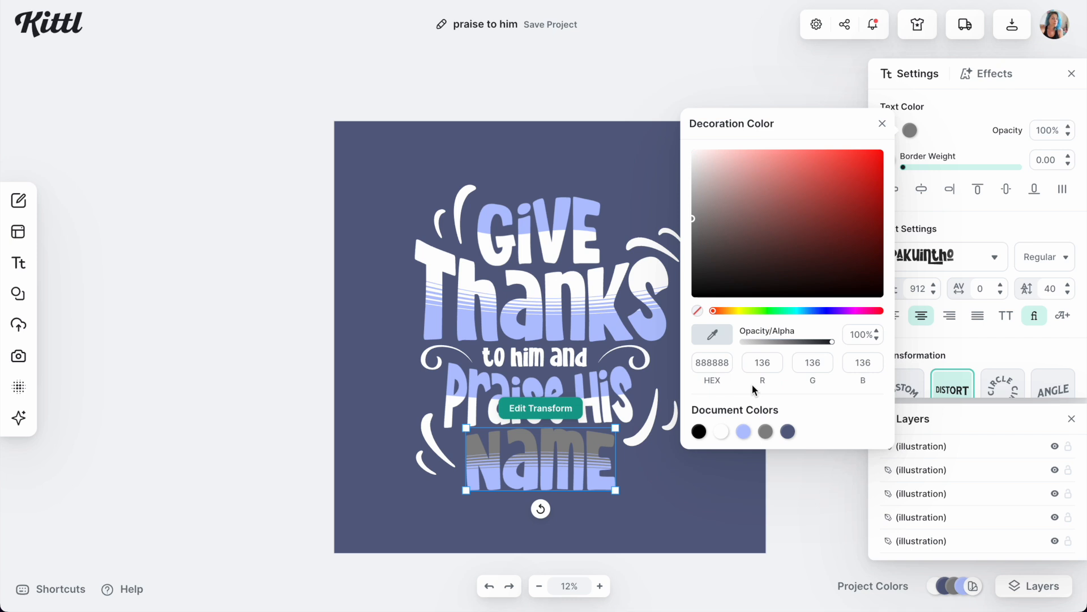
click(721, 431)
- Add a black Block Shadow to the "GiVE" text
click(617, 276)
click(583, 241)
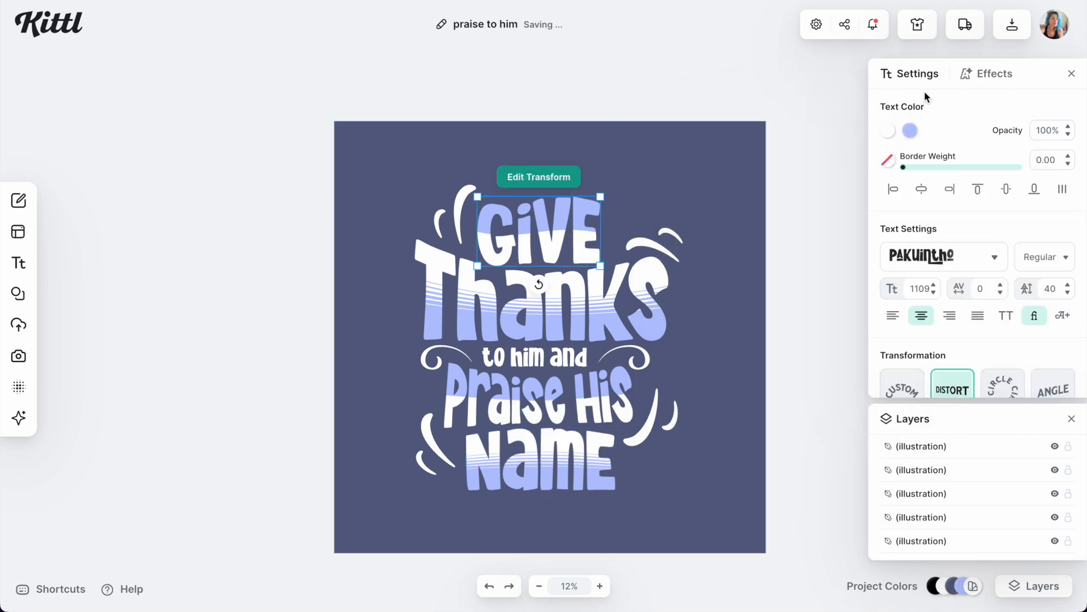
click(980, 85)
click(997, 149)
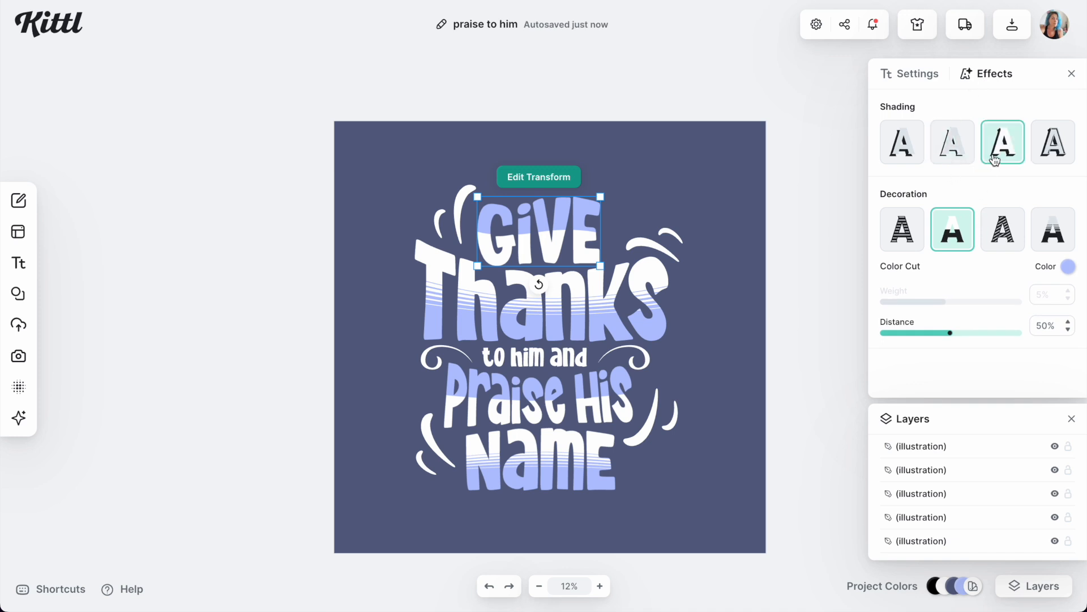
click(1067, 179)
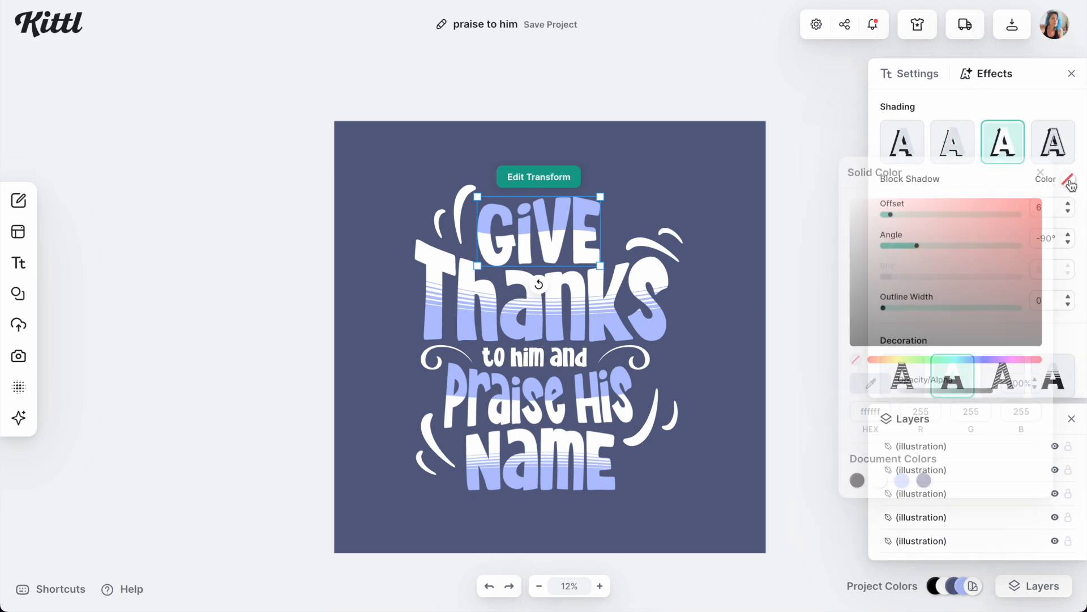
drag(893, 311, 827, 372)
click(1039, 97)
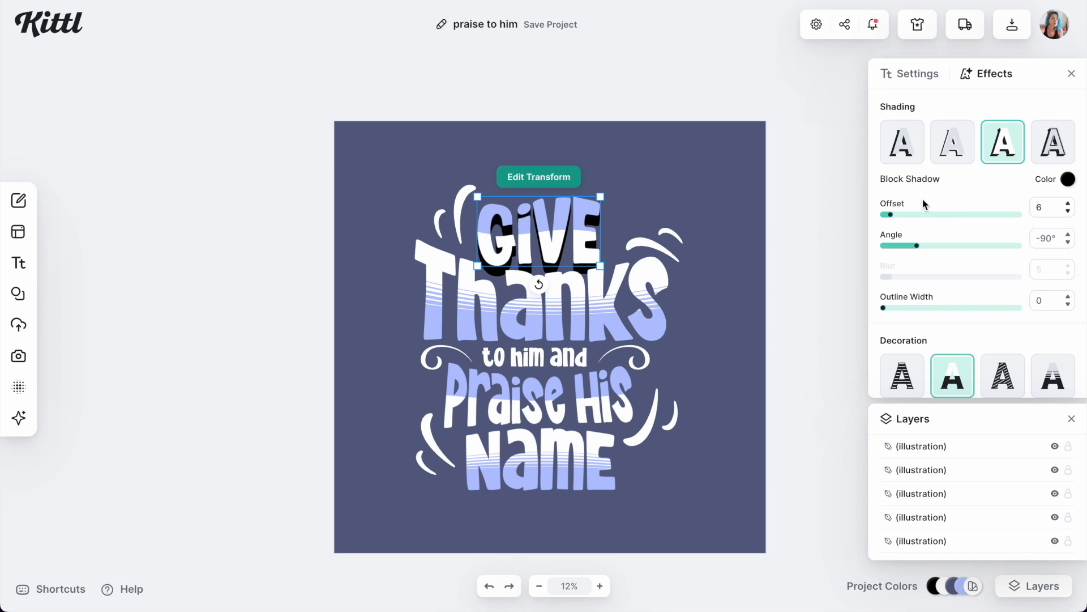
- Make the block shadow of "GiVE" semi-transparent and set its offset to 100 and its angle to 143°
click(1066, 179)
drag(965, 391, 942, 393)
click(1022, 101)
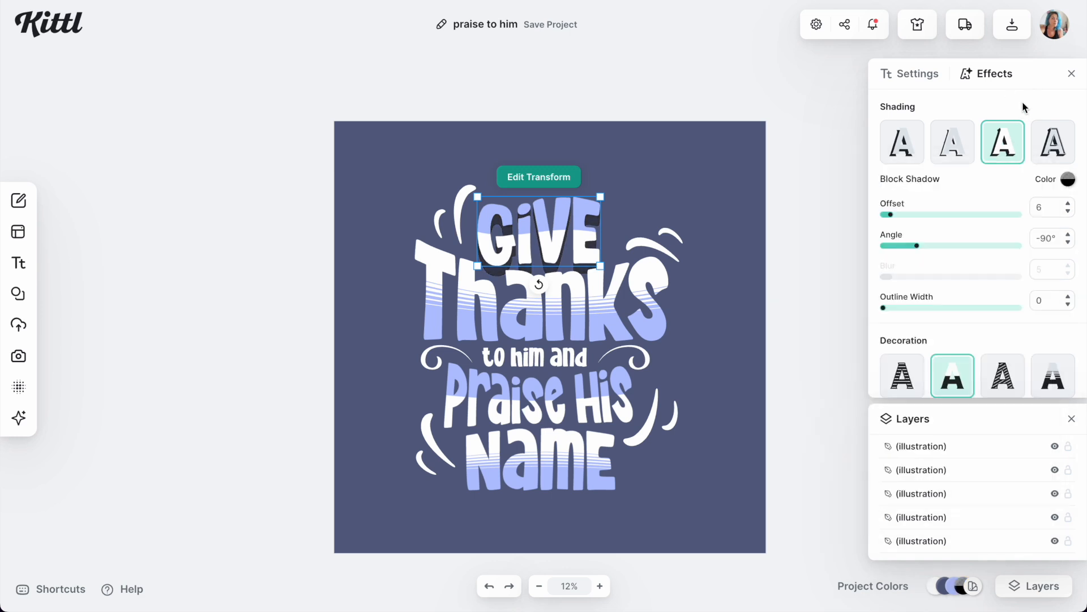
drag(891, 215, 1060, 221)
drag(934, 245, 1007, 230)
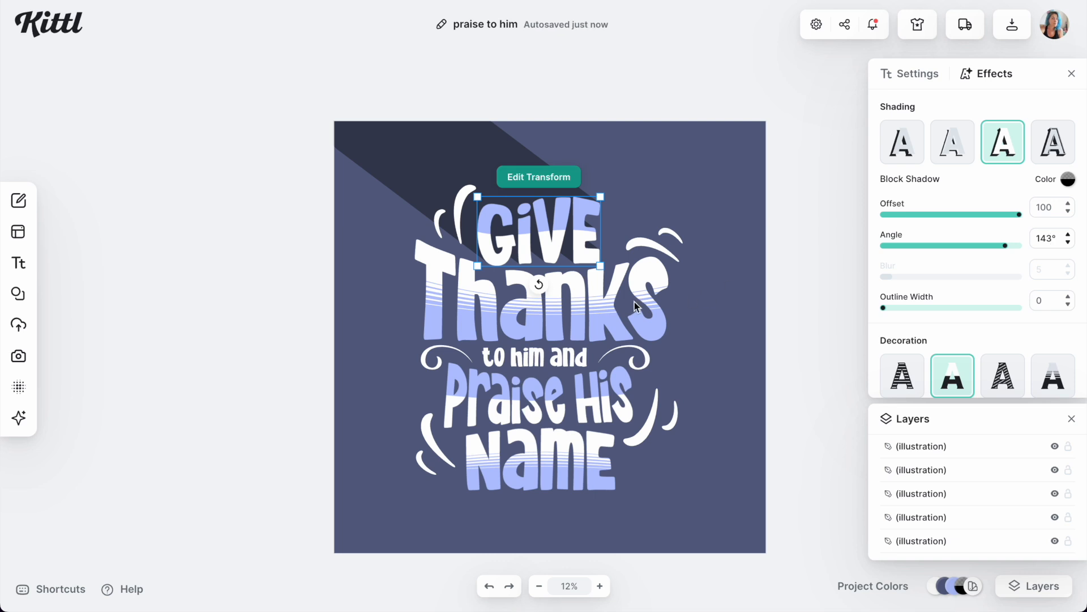
- Add a black Block Shadow to the "Thanks" text
click(612, 310)
click(996, 74)
click(1002, 141)
click(1068, 180)
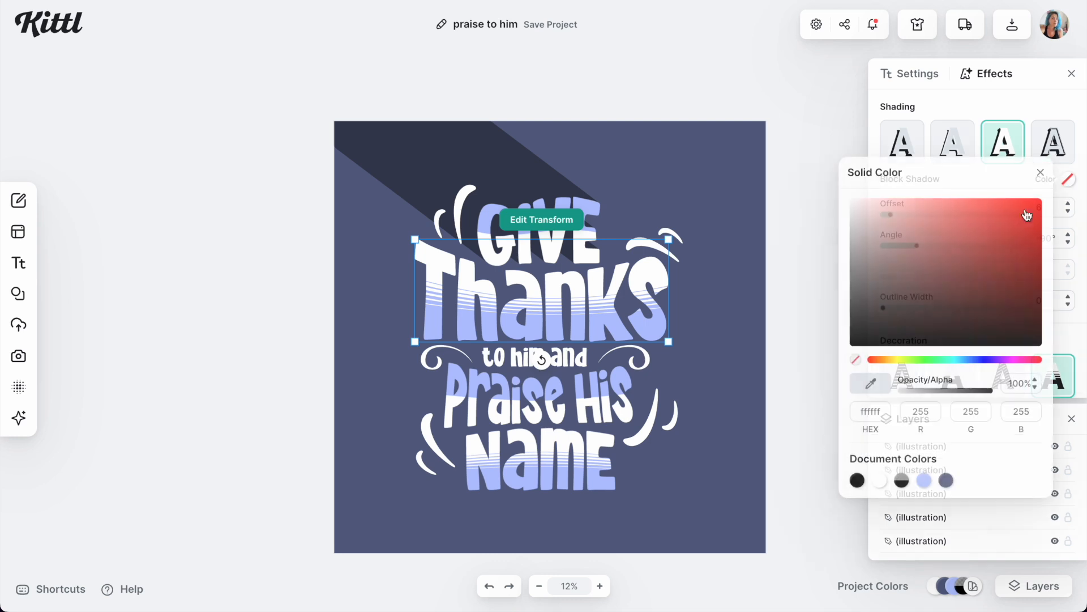
click(901, 481)
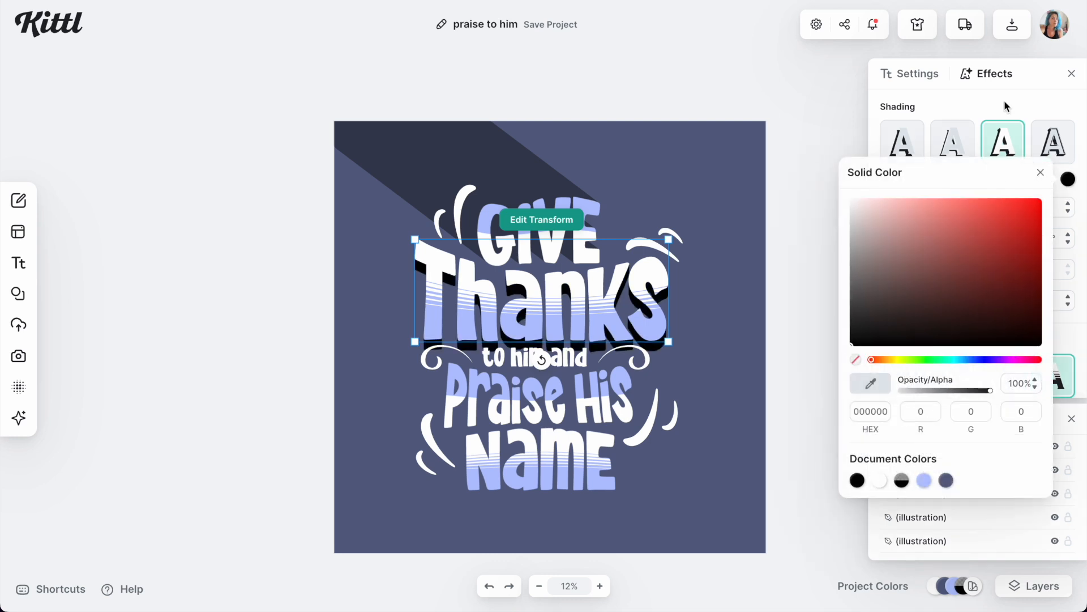
click(1005, 101)
- Set the block shadow of "Thanks" to an angle of 143° and an offset of 100
click(918, 246)
drag(917, 244, 1041, 237)
click(1036, 233)
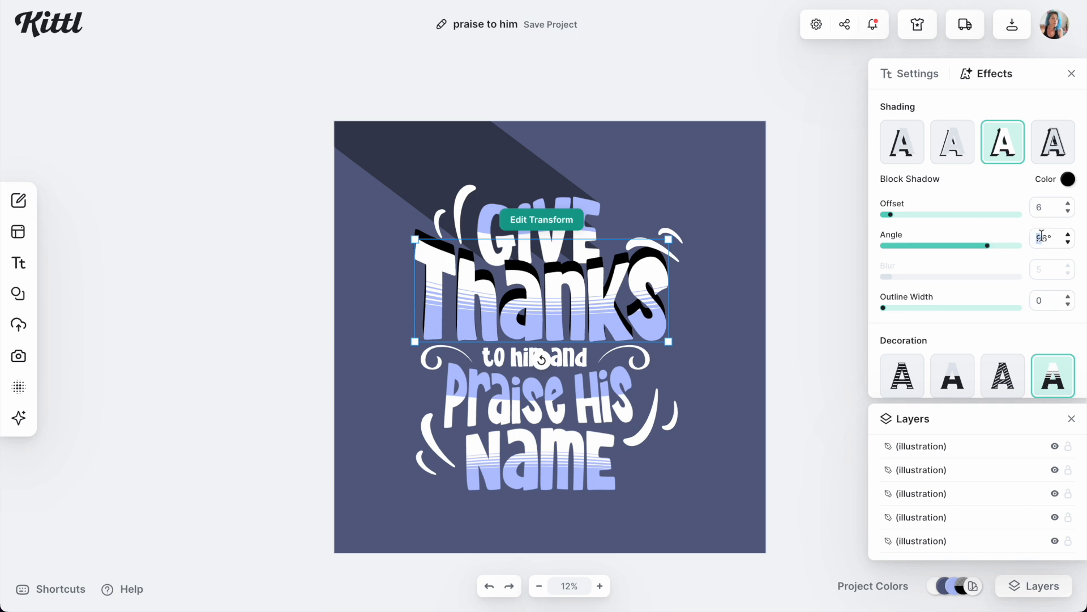
key(Return)
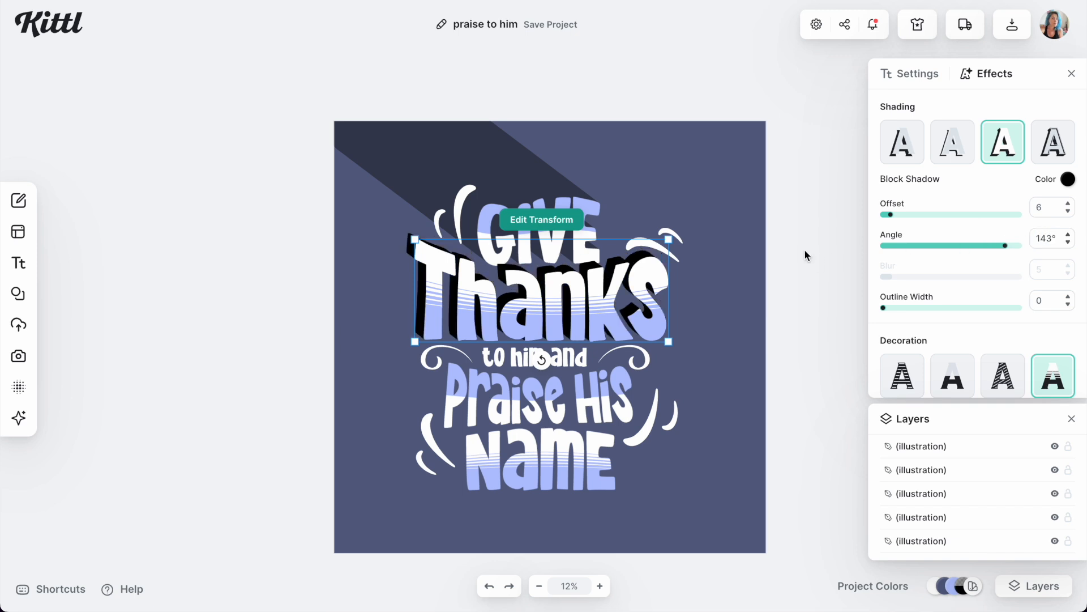
drag(890, 214, 1084, 213)
- Recolor the block shadow of "Thanks" with the dark navy sampled from the "GiVE" shadow on the canvas
click(1068, 179)
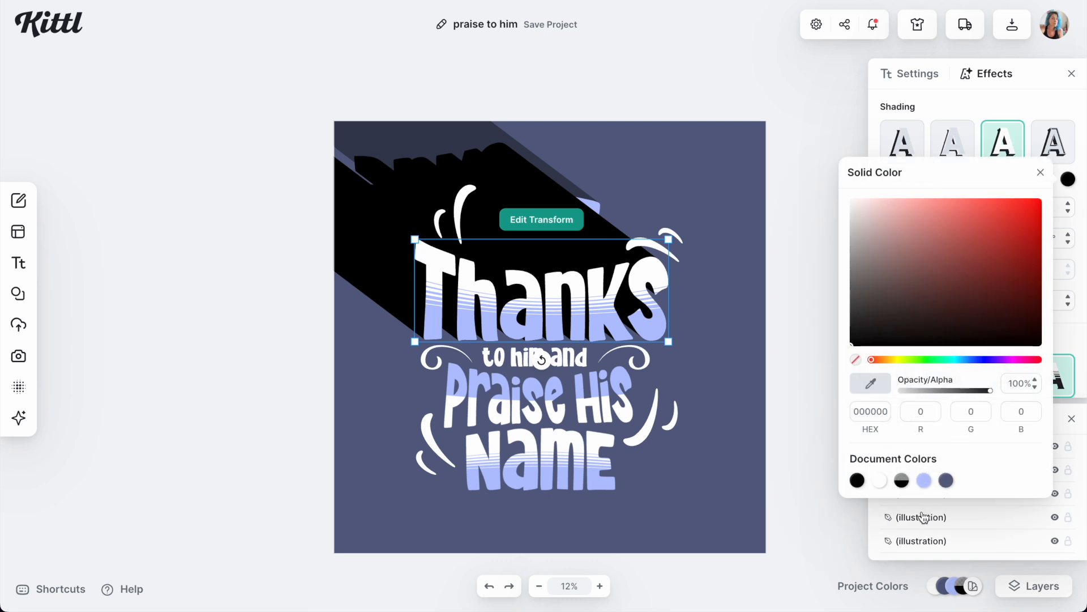
click(902, 482)
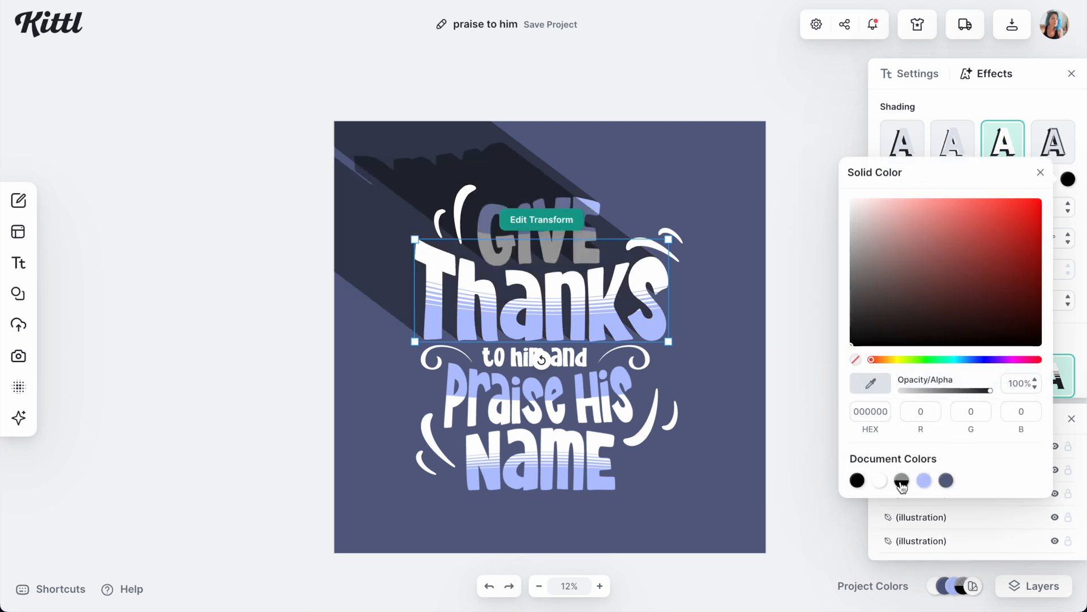
mouse_move(898, 294)
mouse_down()
mouse_move(843, 293)
mouse_move(836, 306)
mouse_up()
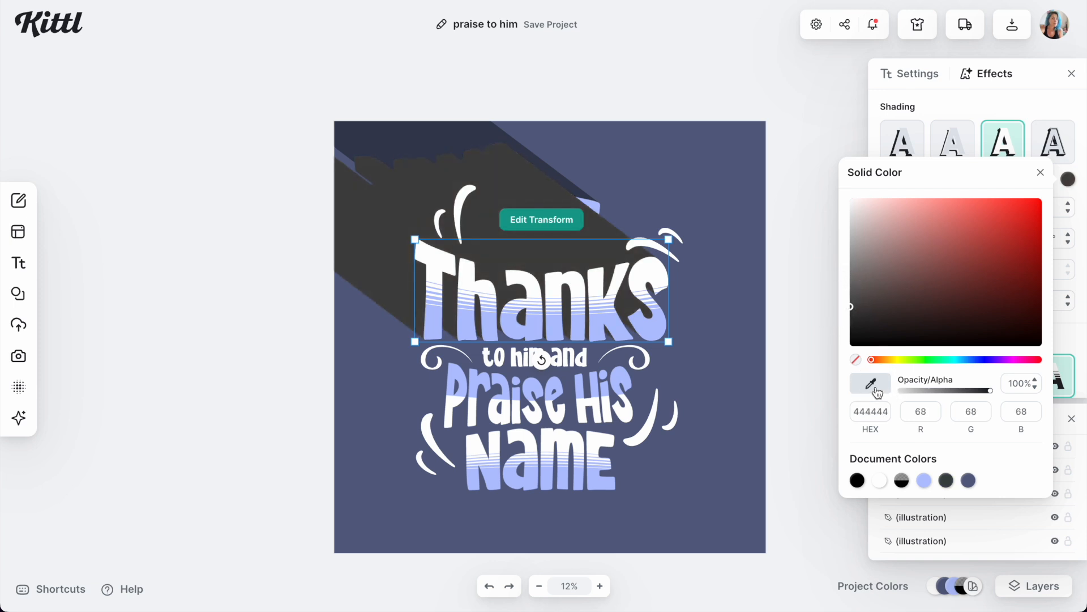
click(432, 136)
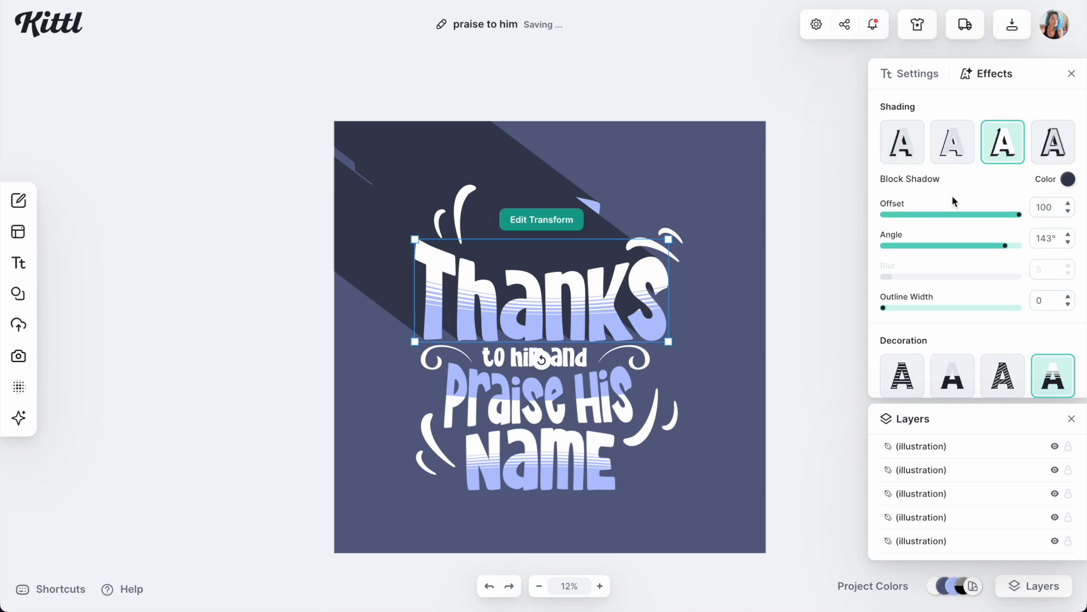
- Set the shadow color of the "GiVE" text to the document's dark navy, hex 373d52
click(656, 231)
click(593, 209)
click(910, 130)
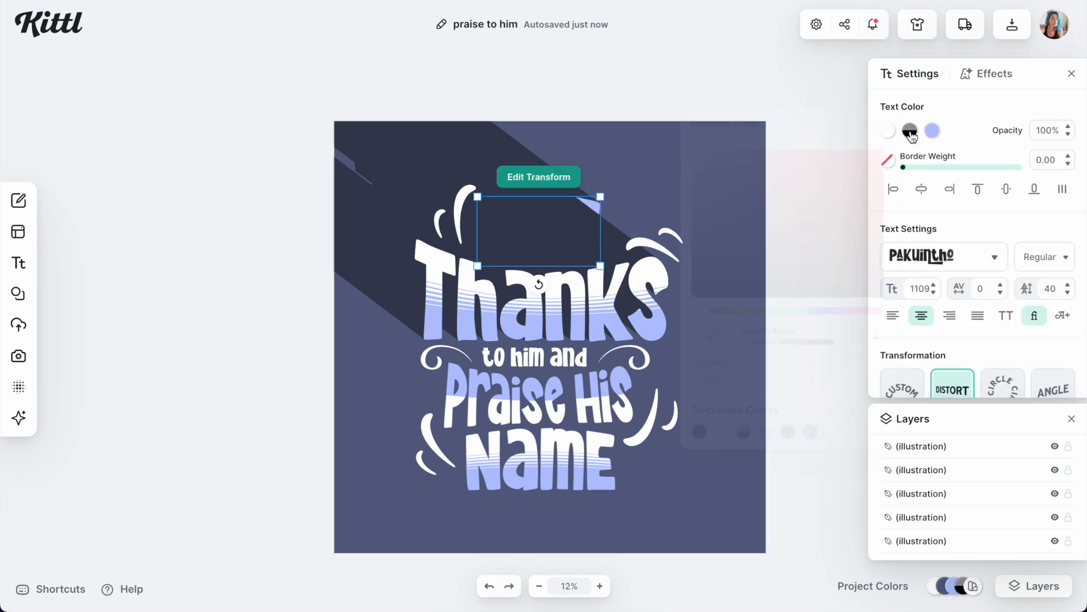
click(787, 432)
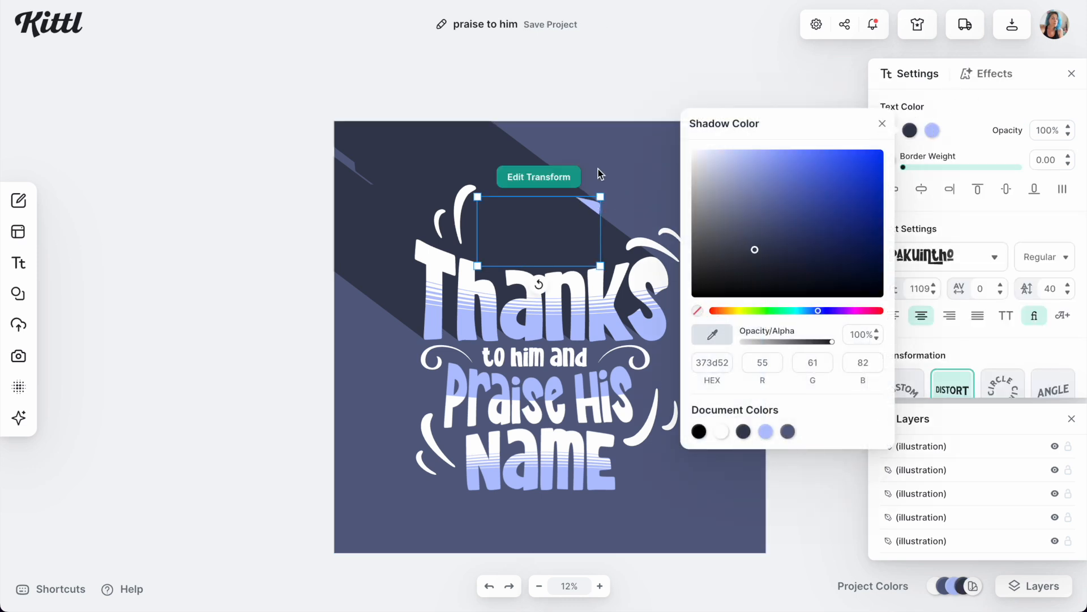
click(616, 161)
- Move the "GiVE" layer above the "Thanks" layer so its lettering sits over the long shadow
click(664, 321)
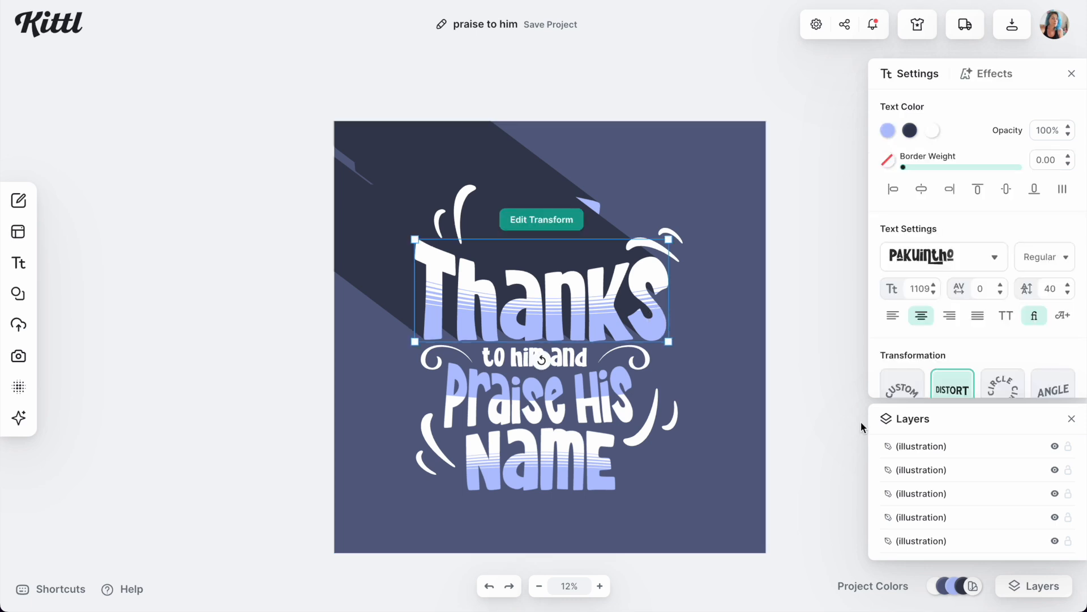
scroll(1006, 508, down, 5)
scroll(1006, 507, up, 1)
scroll(959, 477, down, 1)
mouse_move(915, 539)
mouse_down()
mouse_move(927, 439)
mouse_move(929, 540)
mouse_up()
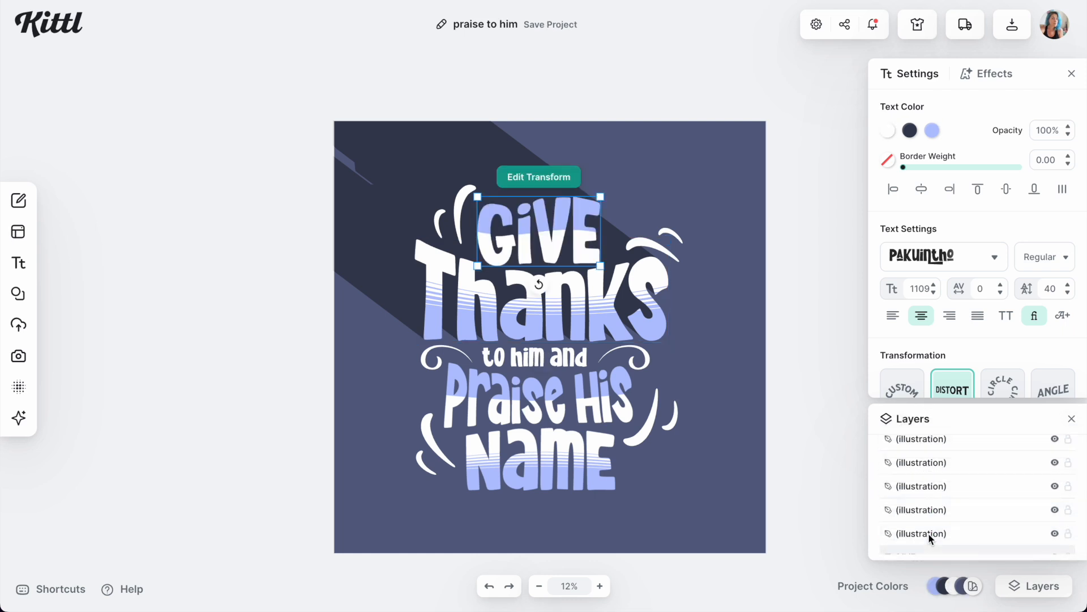
- Reorder the text layers to run GiVE, Thanks, to him and, Praise His, NamE
scroll(944, 469, down, 2)
scroll(920, 527, down, 2)
drag(914, 532, 910, 462)
drag(915, 531, 916, 484)
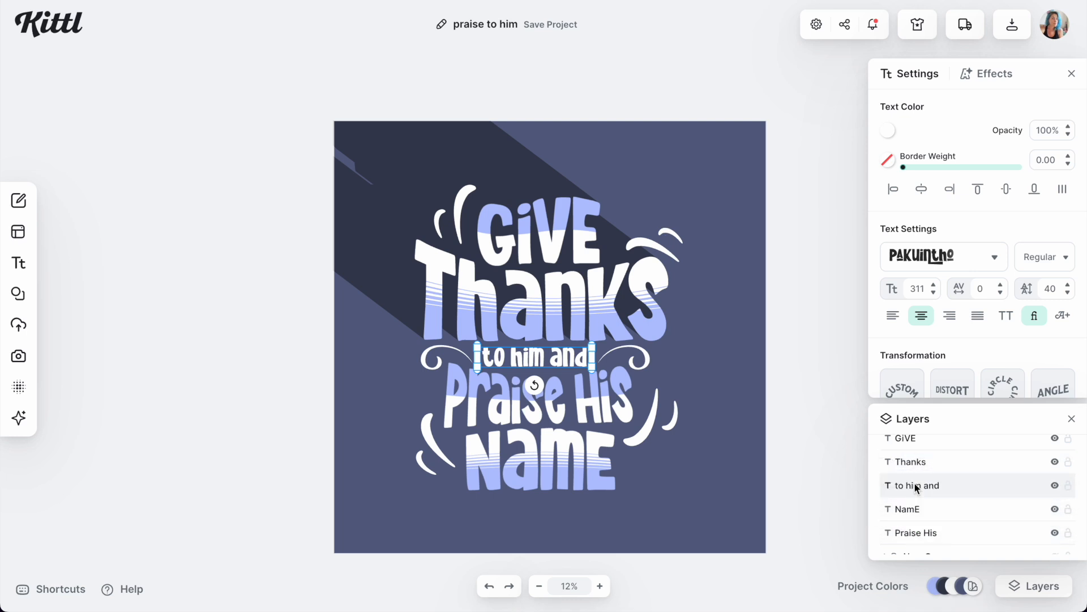
drag(912, 541, 912, 505)
click(617, 397)
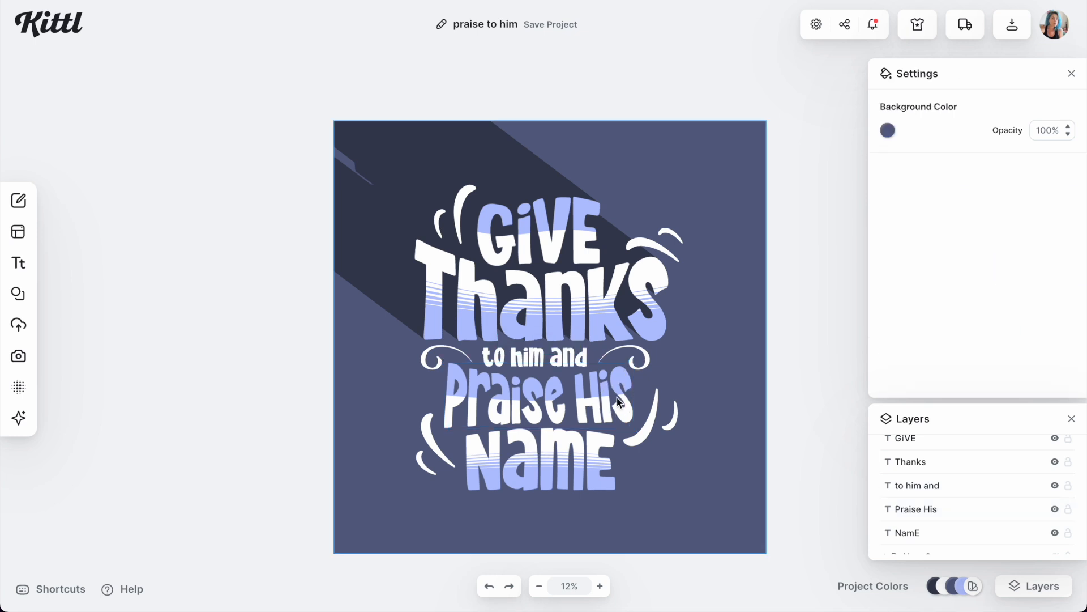
- Give the "Praise His" text a block shadow with a 143° angle, dark navy colour 373d52 and an offset of 100
click(592, 395)
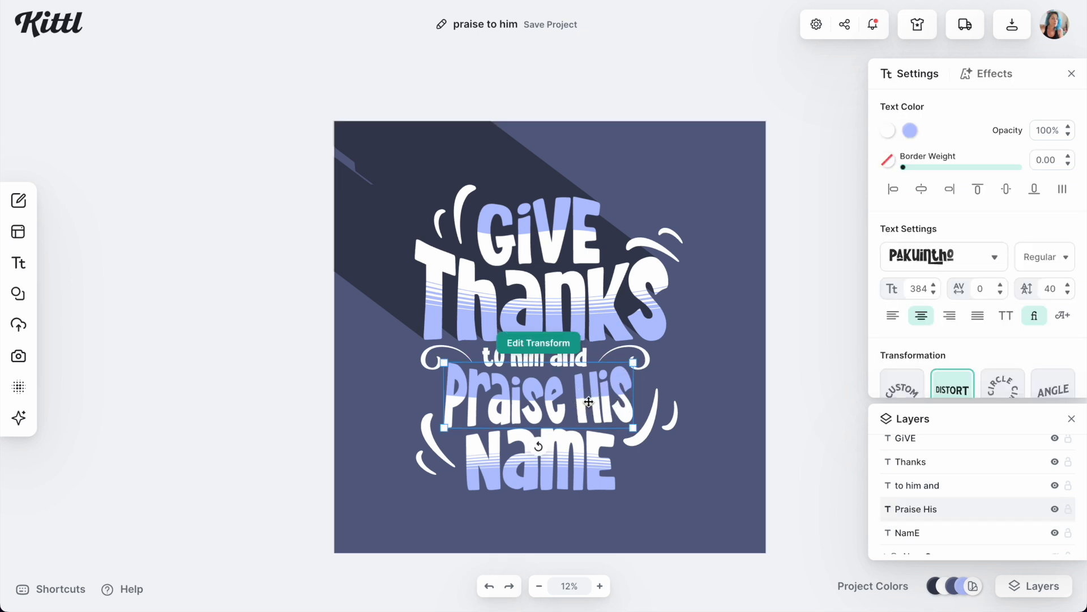
click(988, 73)
click(1012, 150)
click(1036, 239)
text(143)
key(Return)
click(1068, 180)
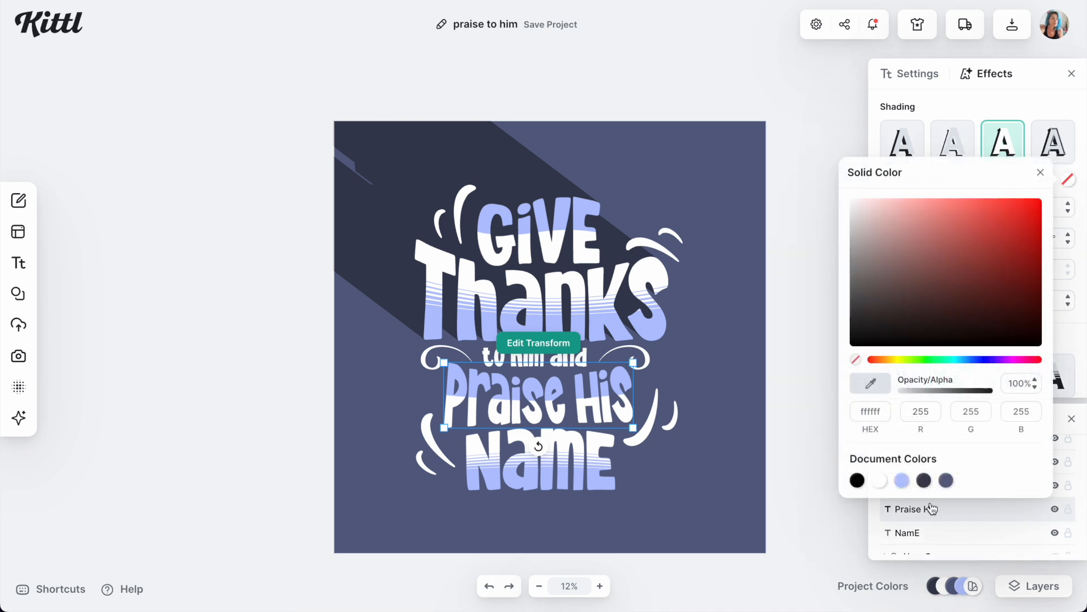
click(924, 480)
click(1001, 113)
drag(885, 214, 1084, 216)
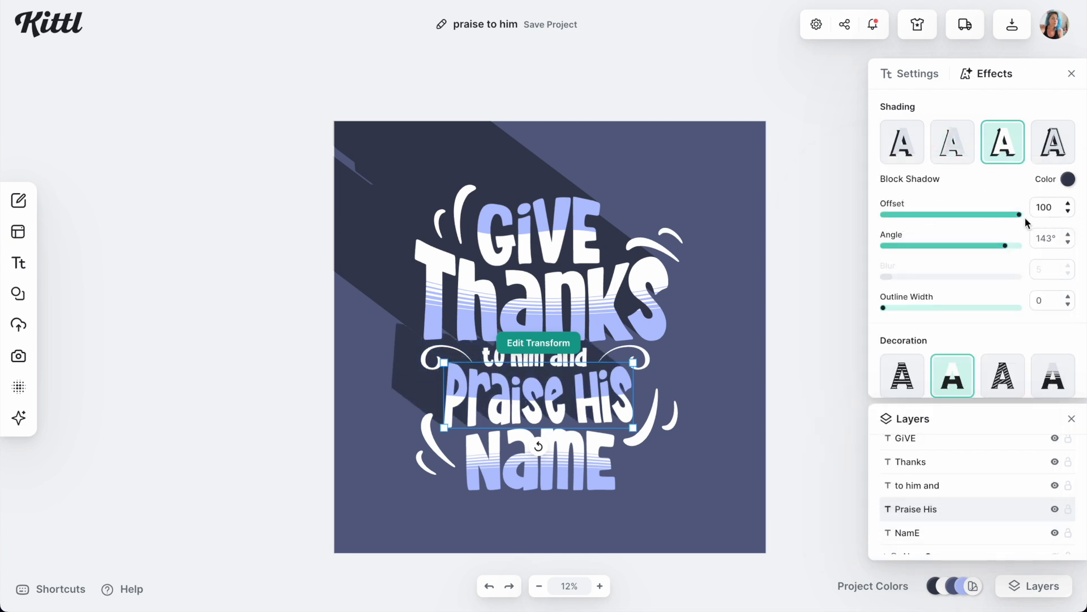
- Add a block shadow to the "NamE" text with offset 100, angle 143° and dark navy colour 373d52
click(556, 476)
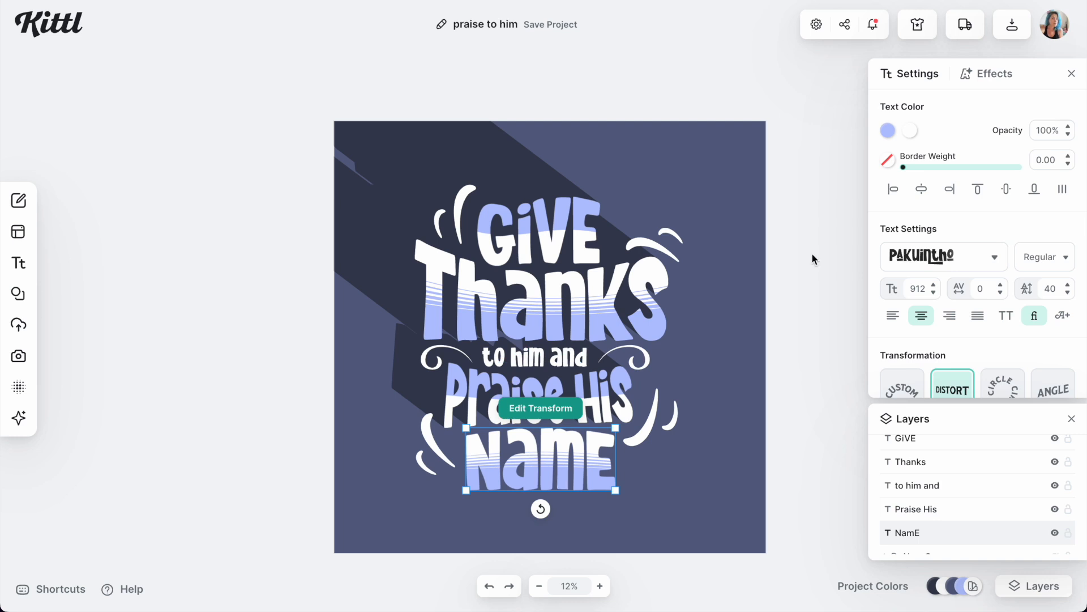
click(993, 68)
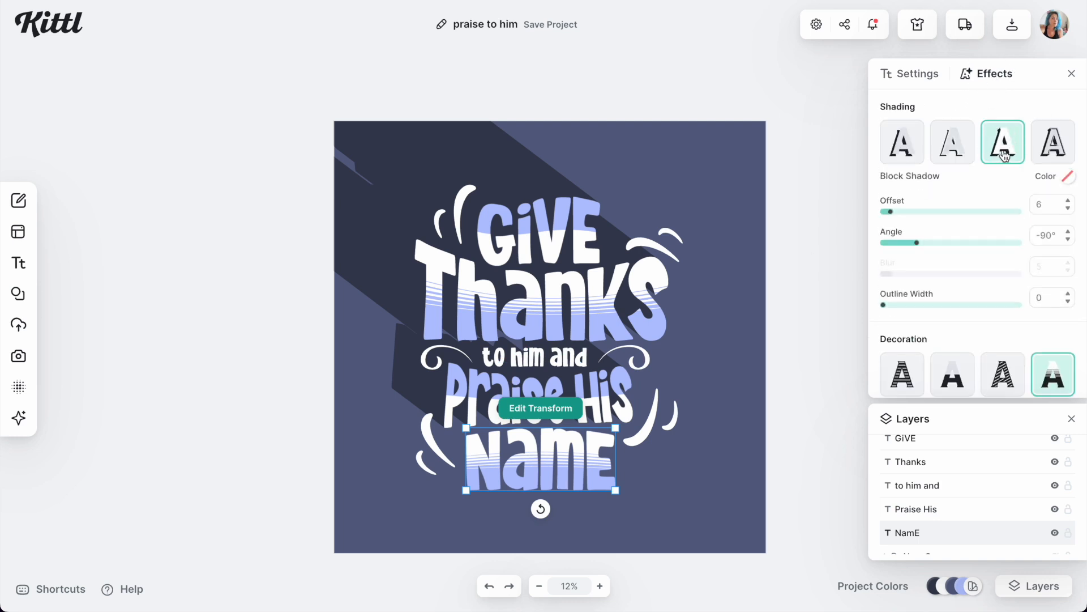
drag(897, 214, 1042, 236)
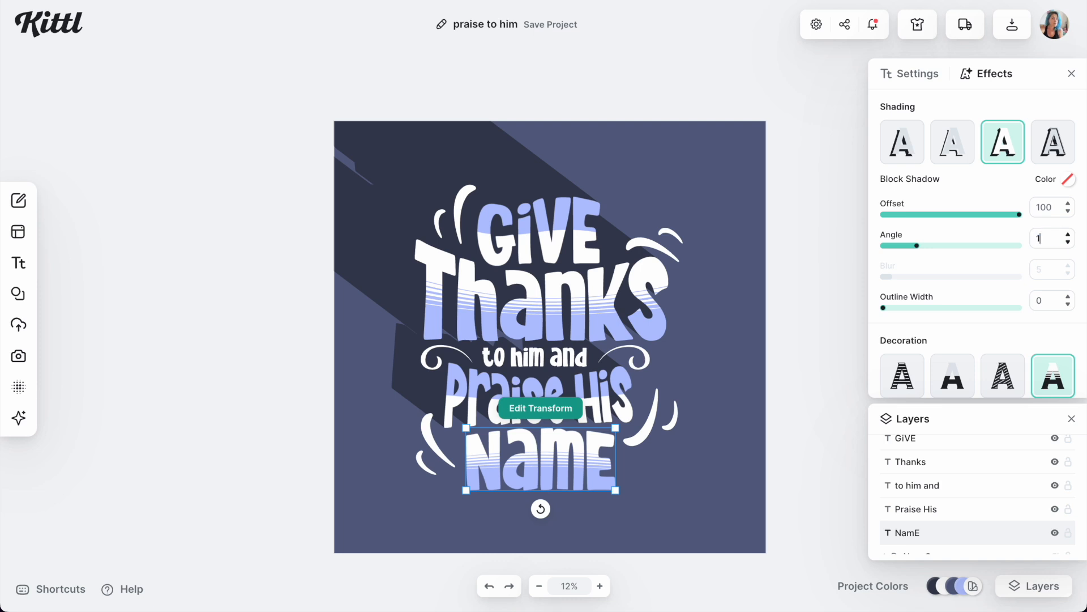
key(Return)
click(1069, 181)
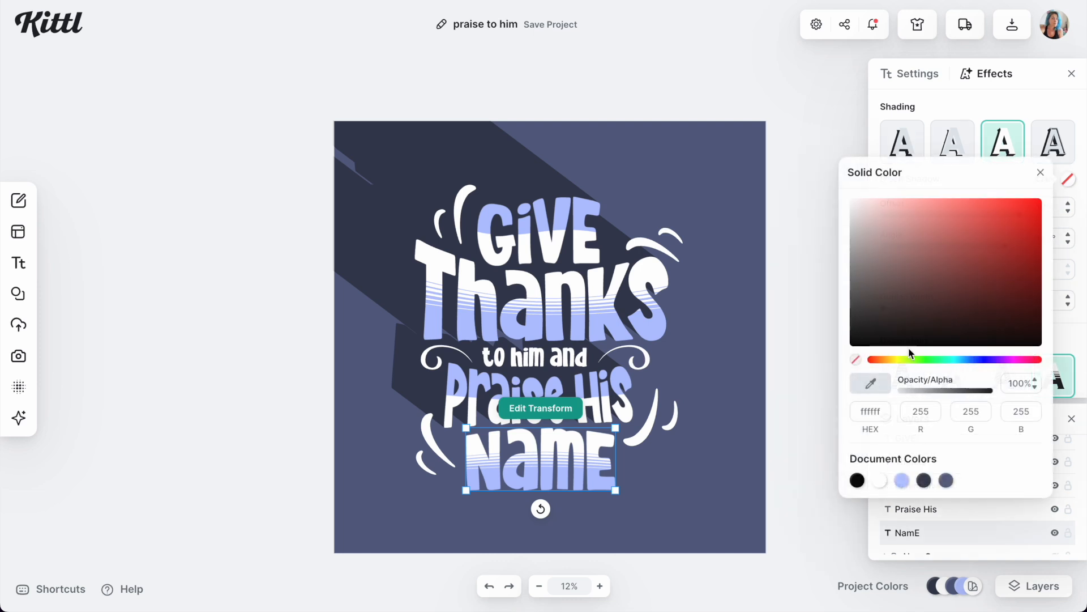
click(945, 481)
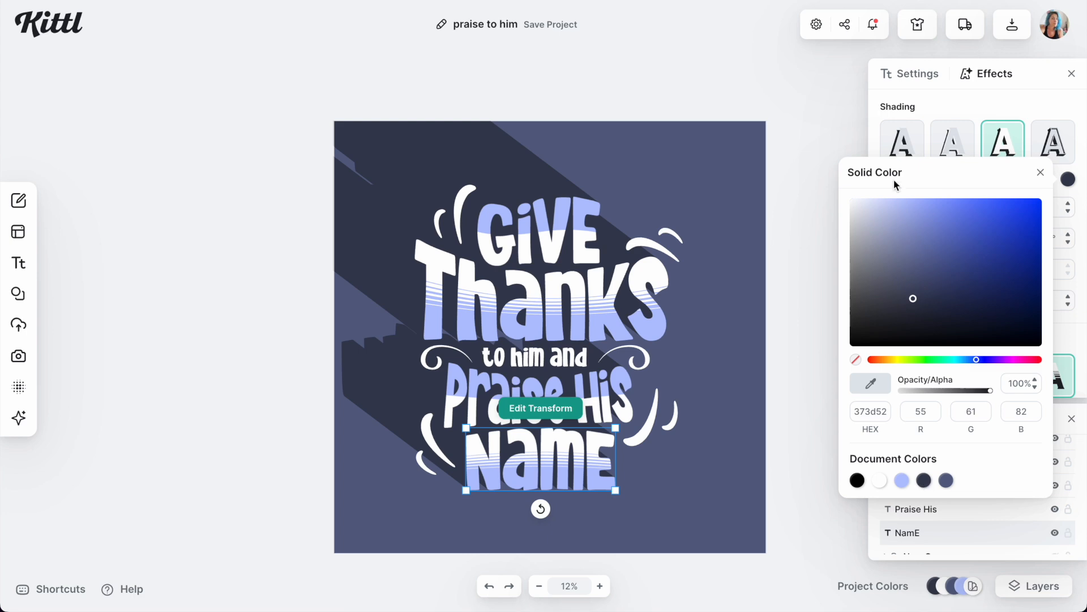
click(944, 83)
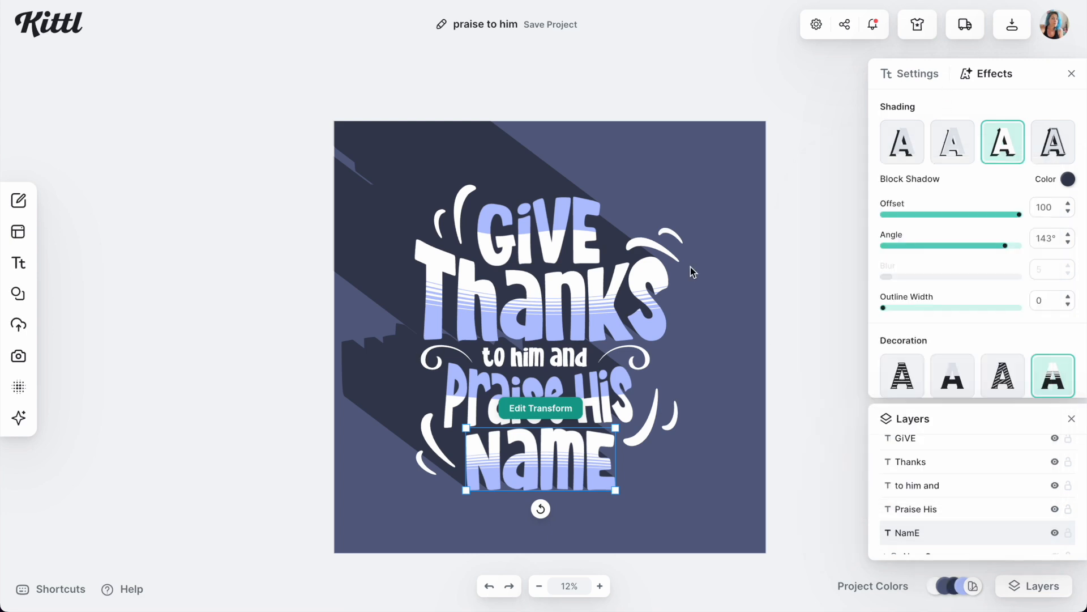
click(727, 288)
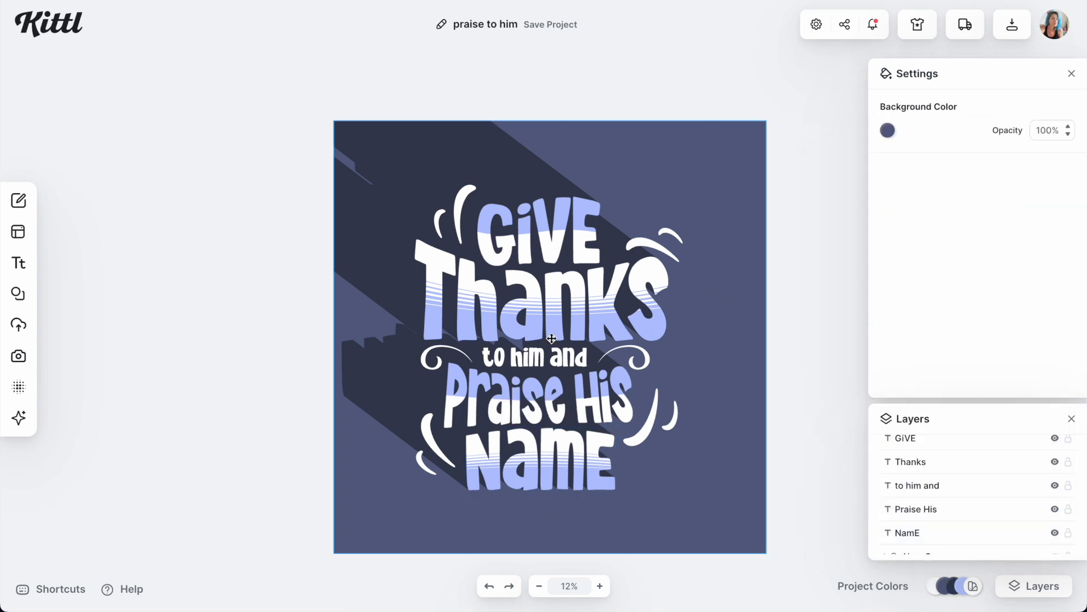
- Apply a block shadow at a 143° angle to the "to him and" text
click(541, 357)
click(996, 74)
click(1008, 142)
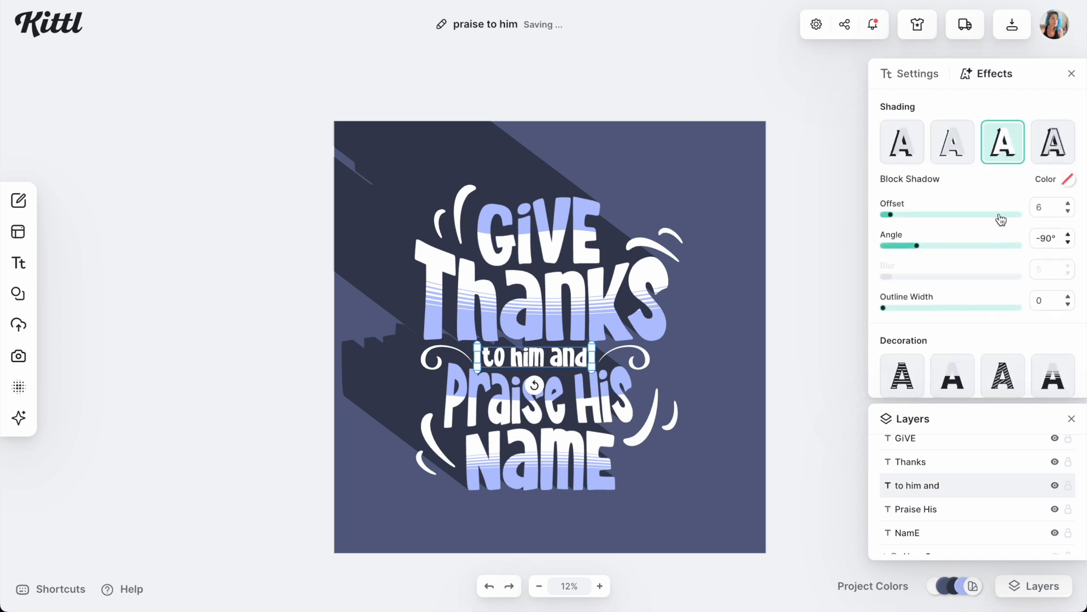
click(1043, 238)
text(180)
key(Return)
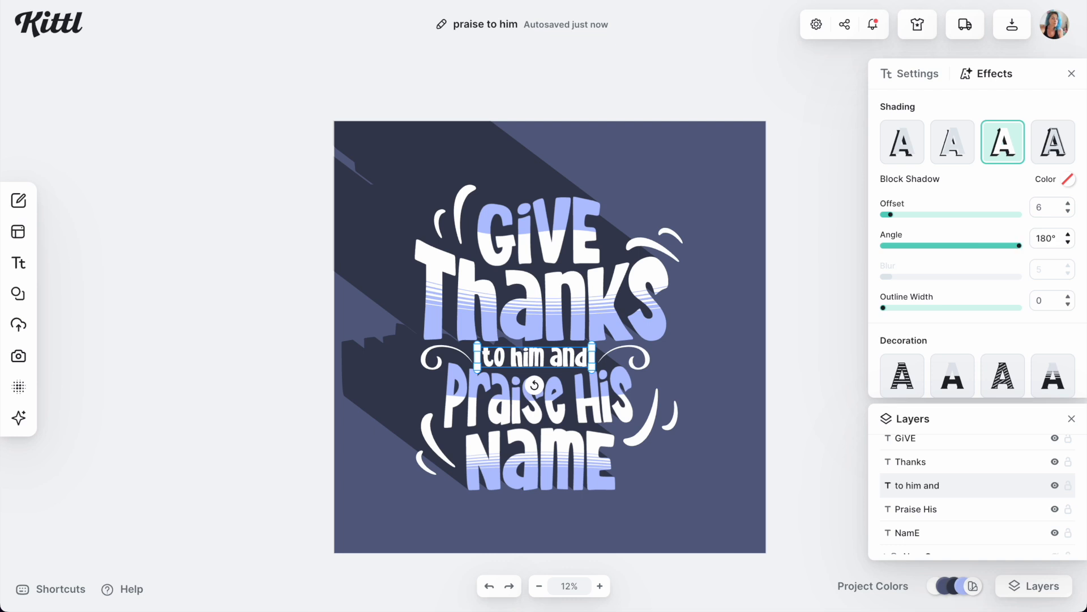
click(1038, 242)
- Set the "to him and" shadow's offset to 100 and its colour to dark navy 373d52
click(1069, 180)
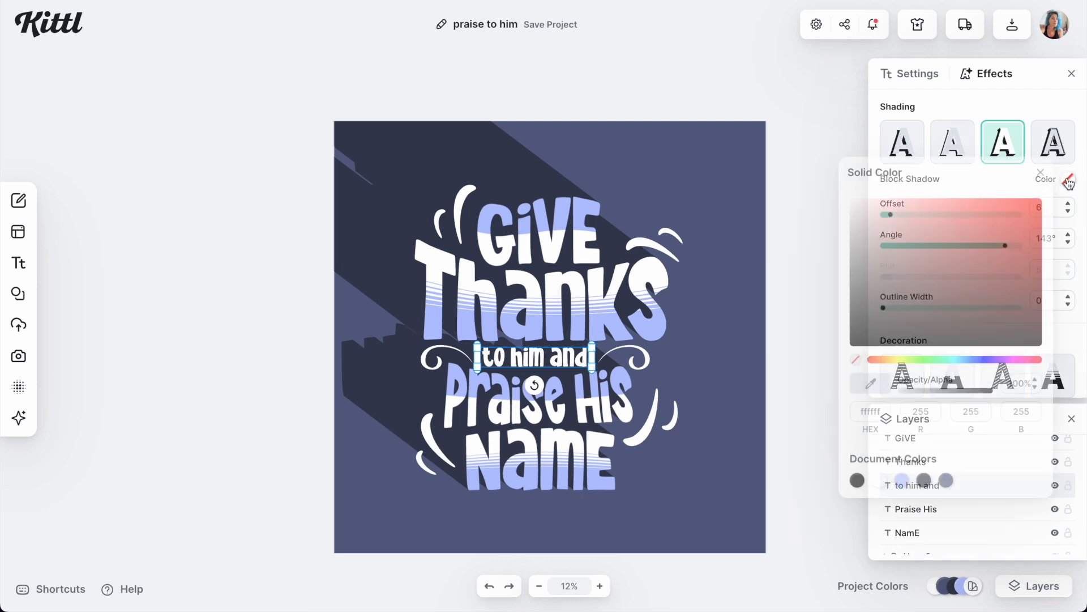
click(818, 356)
click(946, 480)
click(1023, 90)
drag(911, 214, 1070, 205)
click(1068, 179)
click(924, 480)
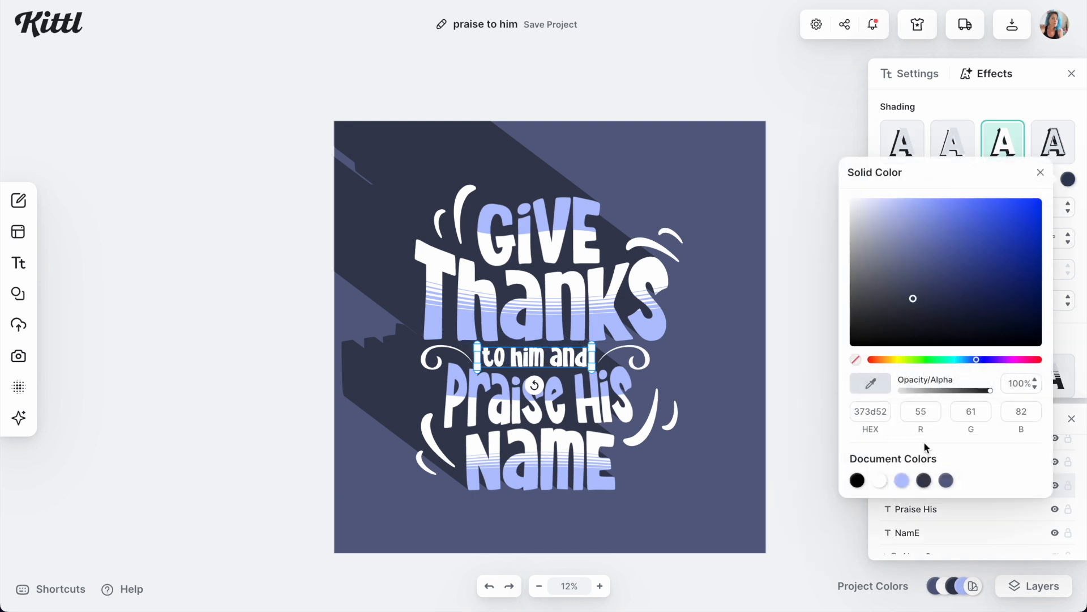
click(1007, 97)
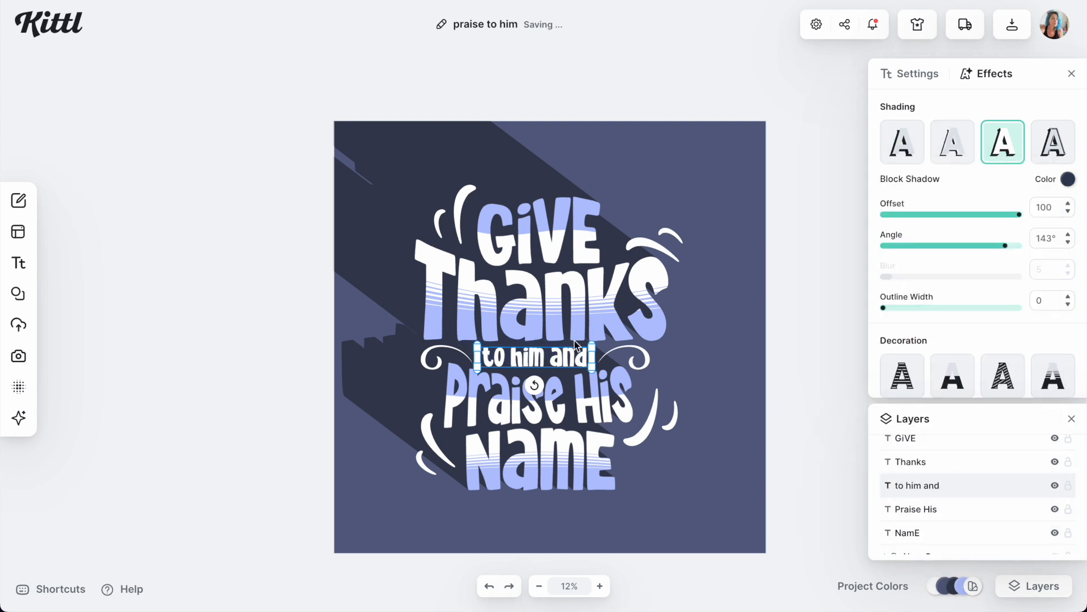
- Select all the lettering and ornaments and shift them together slightly down and right to centre the text on the artboard
drag(721, 502, 400, 187)
click(554, 276)
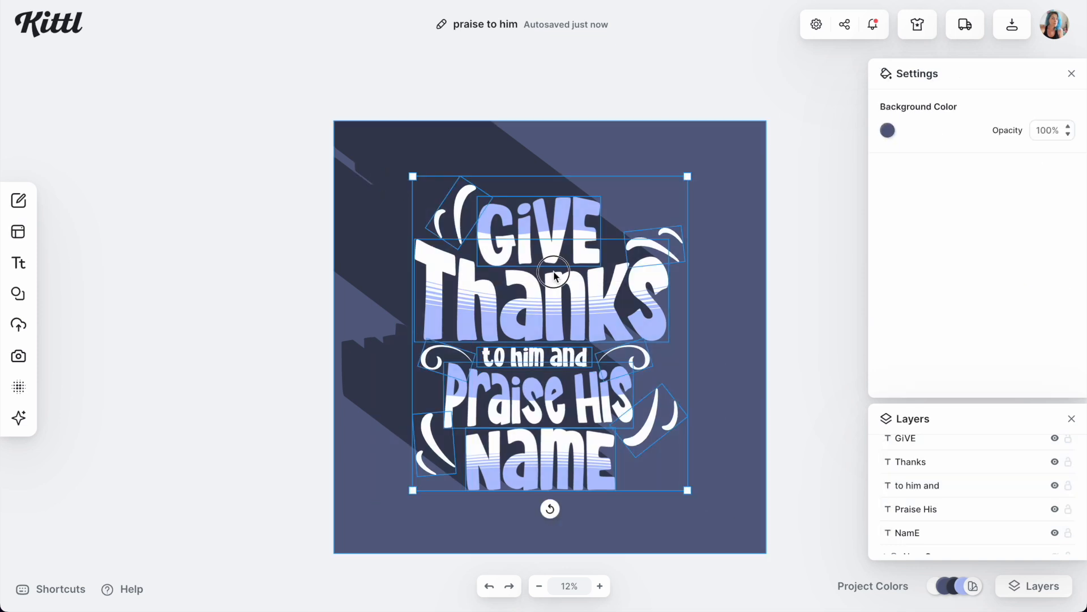
click(570, 283)
key(super+a)
mouse_move(561, 310)
mouse_down()
mouse_move(581, 328)
mouse_move(579, 317)
mouse_move(563, 316)
mouse_up()
click(785, 232)
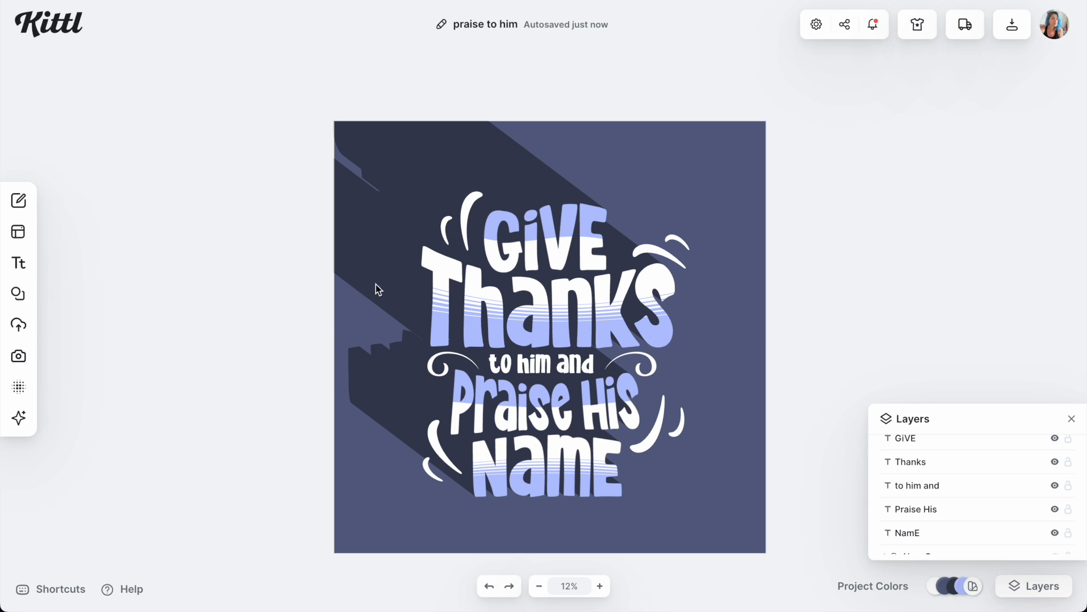
- Search the elements library for "square" and add the plain sharp-cornered black square to the design
click(59, 294)
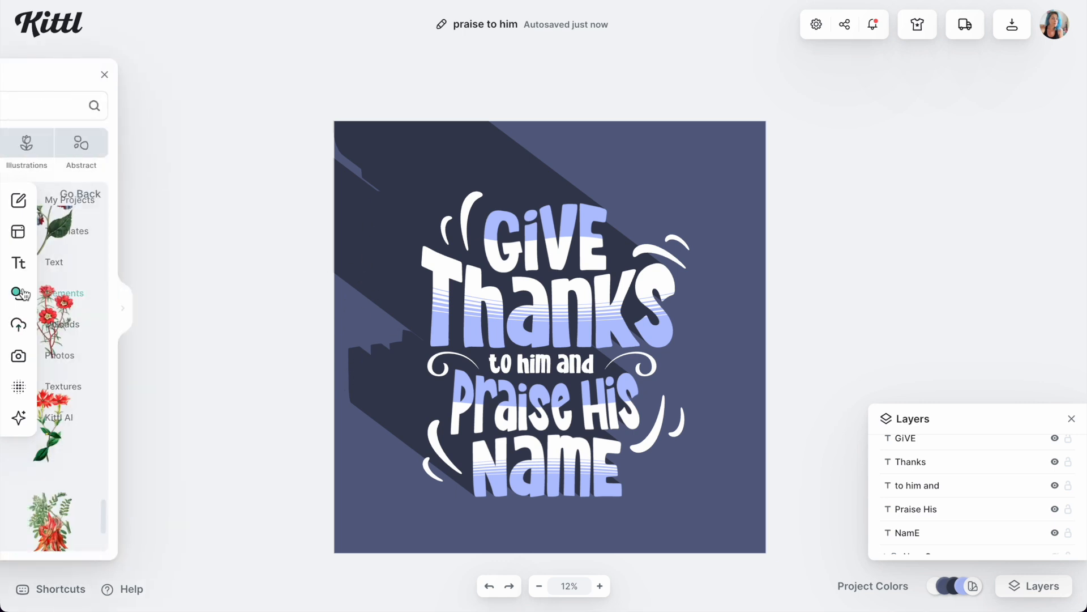
click(93, 105)
key(ctrl+a)
text(square)
key(Return)
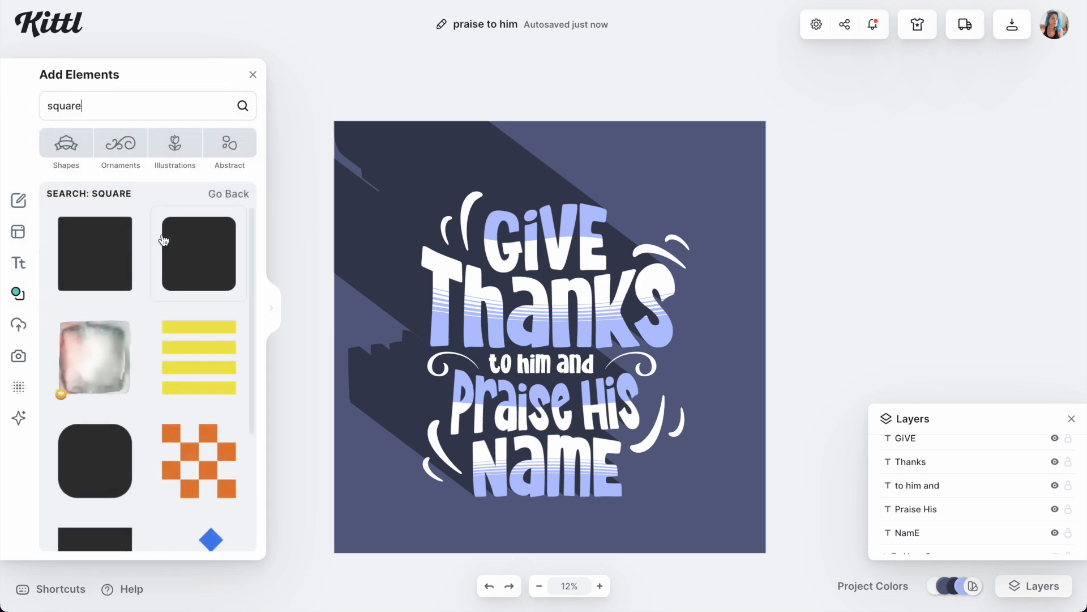
click(120, 264)
- Move the square over the shadow gap at the artboard's left edge and rotate it to match the shadow's diagonal edge
drag(544, 305, 393, 300)
drag(396, 377, 333, 387)
click(364, 347)
drag(368, 334, 359, 354)
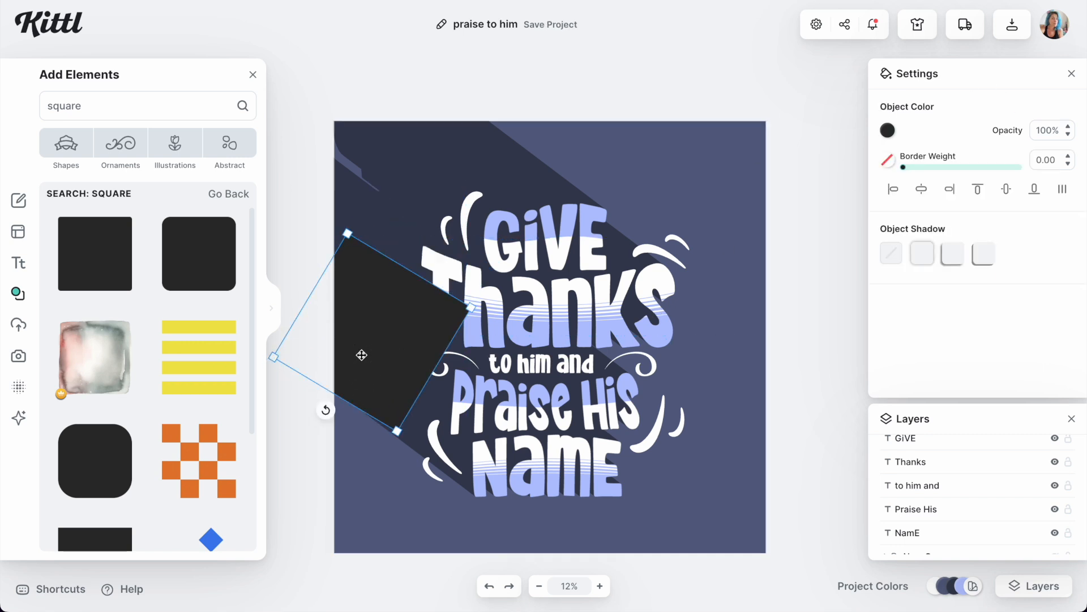
drag(325, 405, 317, 405)
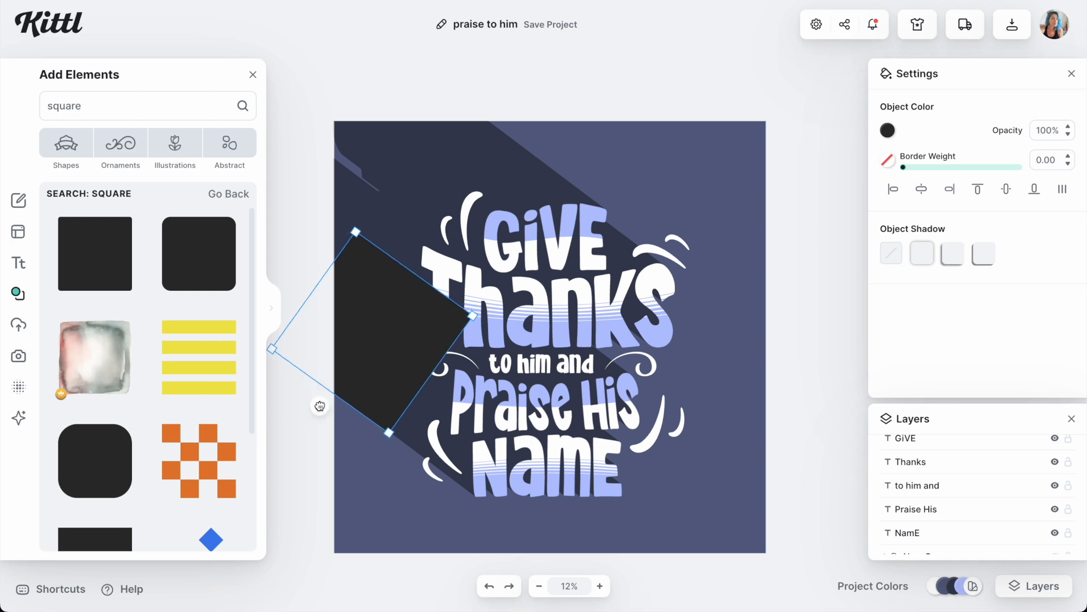
drag(362, 366, 360, 362)
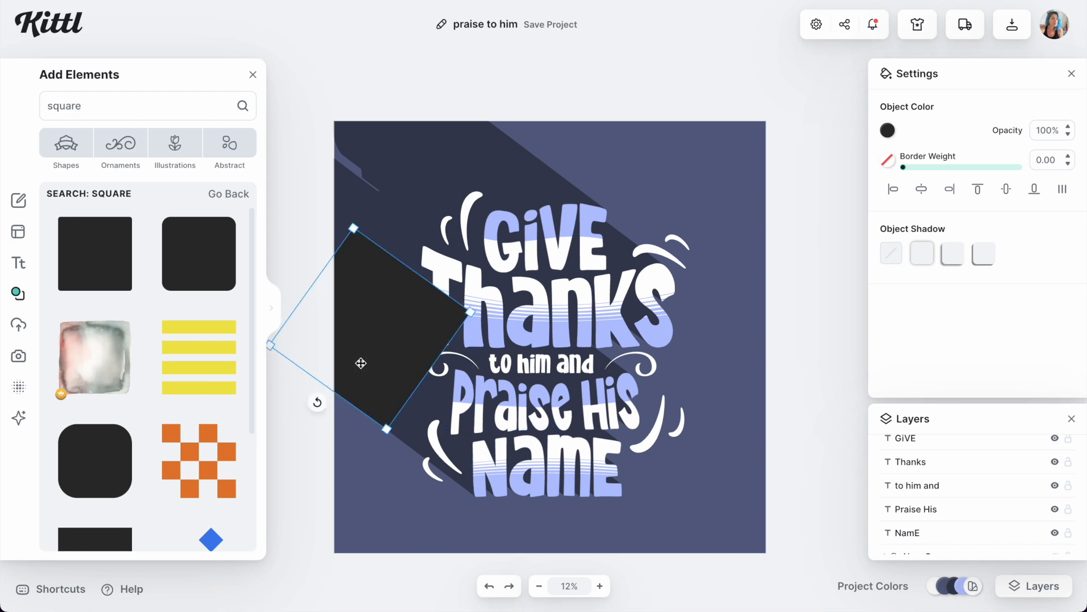
- Recolour the square with the dark navy shadow colour and enlarge it to cover the gaps in the shadow
click(888, 131)
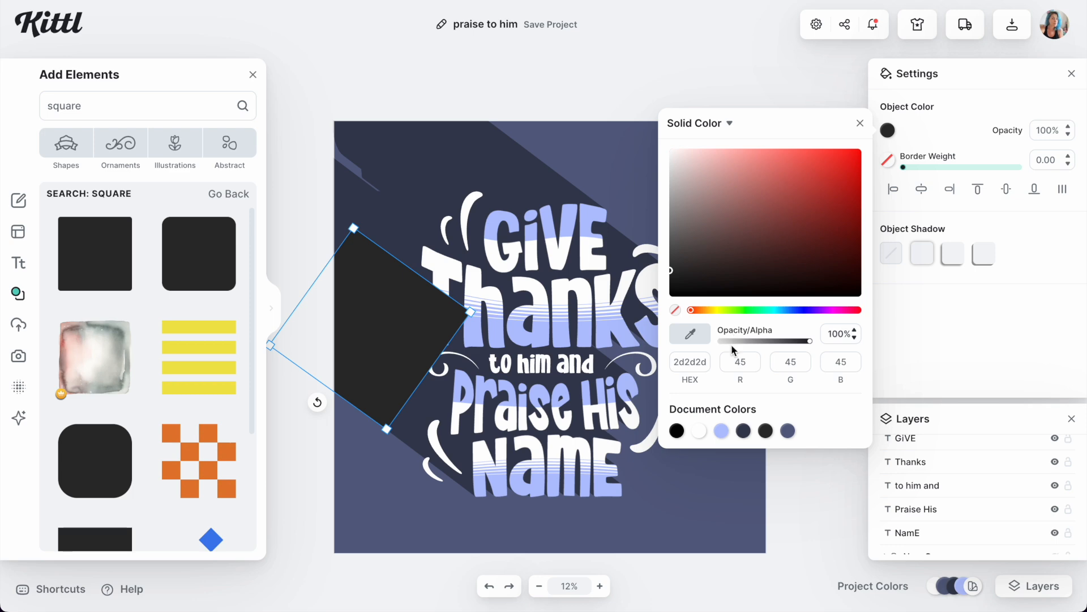
click(743, 431)
drag(354, 227, 331, 80)
- Move the square's layer to the bottom of the layer stack, behind all the lettering
scroll(907, 487, down, 5)
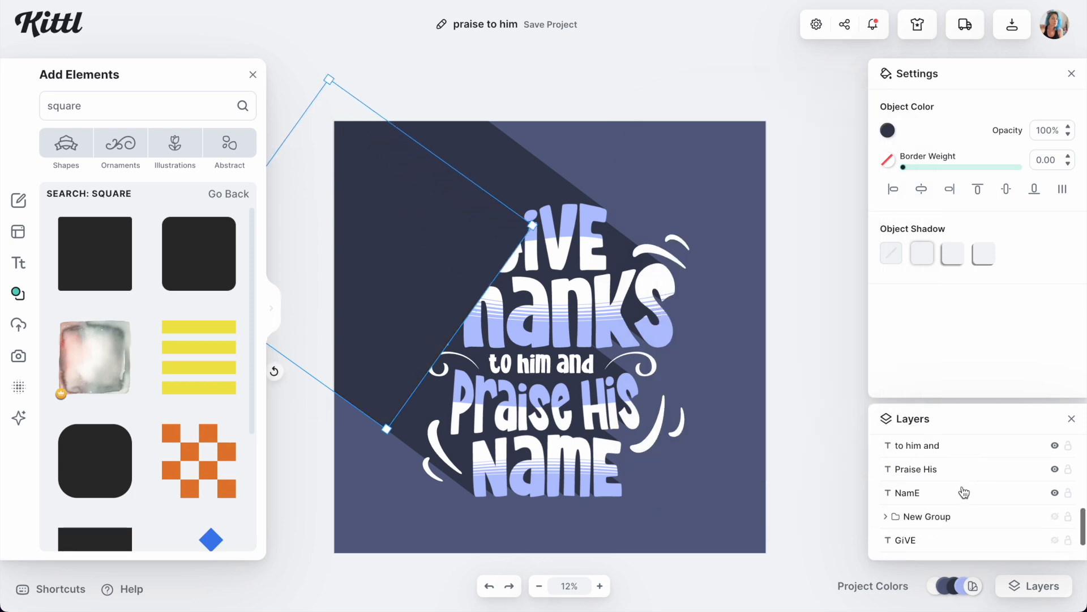
click(928, 448)
mouse_move(928, 447)
mouse_down()
mouse_move(937, 566)
mouse_move(934, 553)
mouse_up()
click(749, 366)
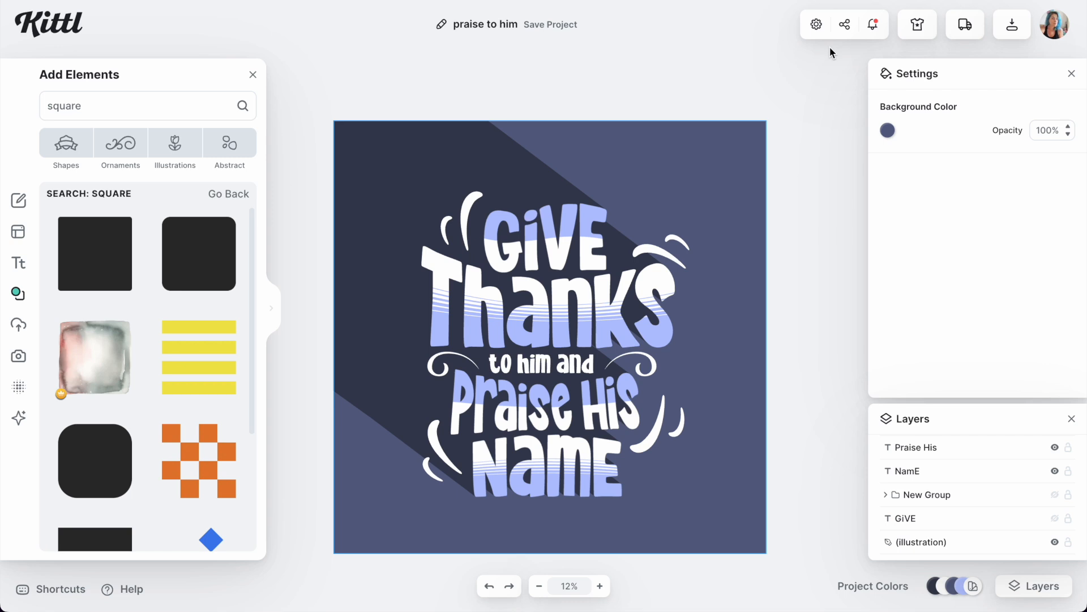
click(1012, 29)
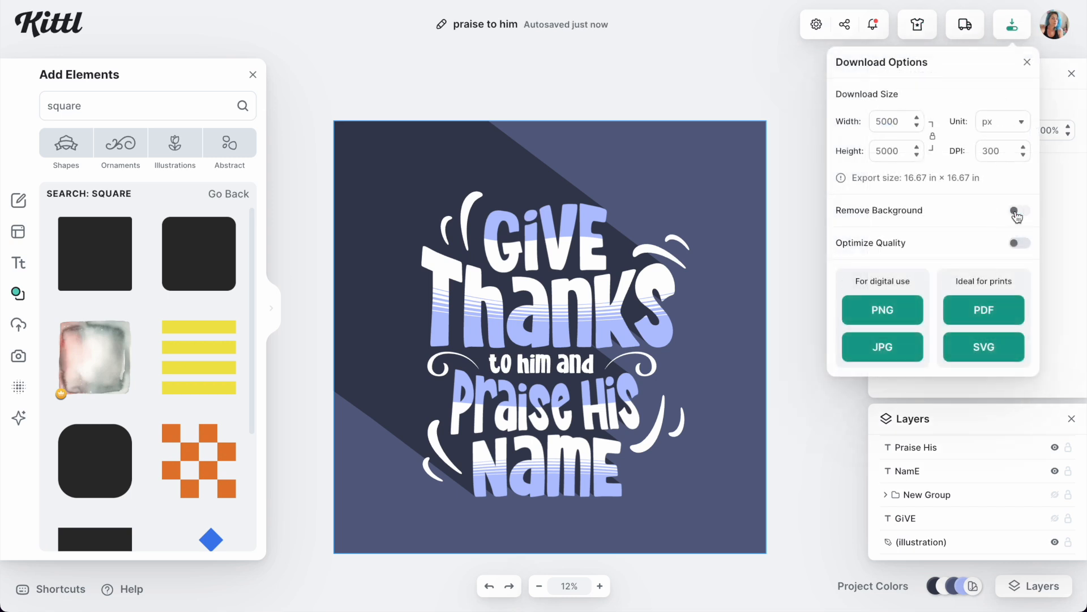
click(709, 120)
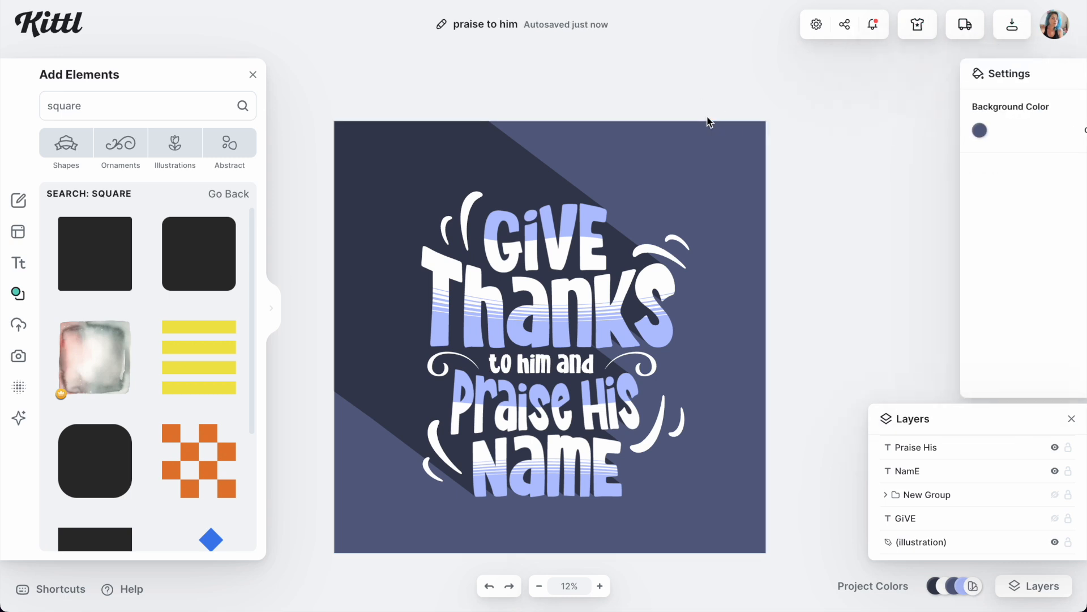
- Apply the first paper texture to the artboard and set its opacity to 23.3
click(20, 388)
scroll(124, 391, down, 1)
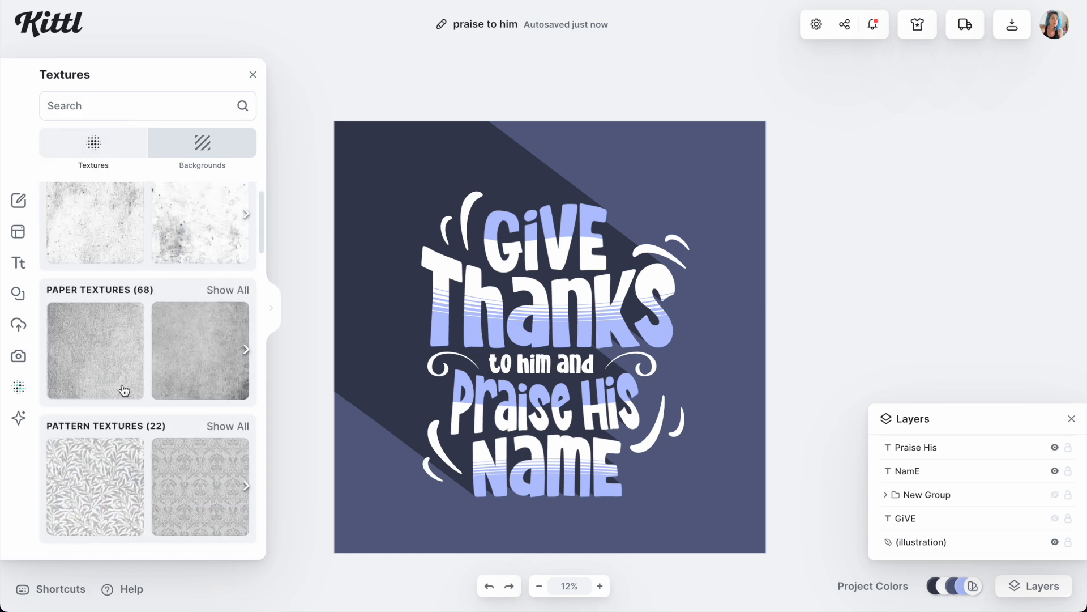
scroll(124, 390, down, 3)
scroll(177, 461, up, 4)
click(88, 368)
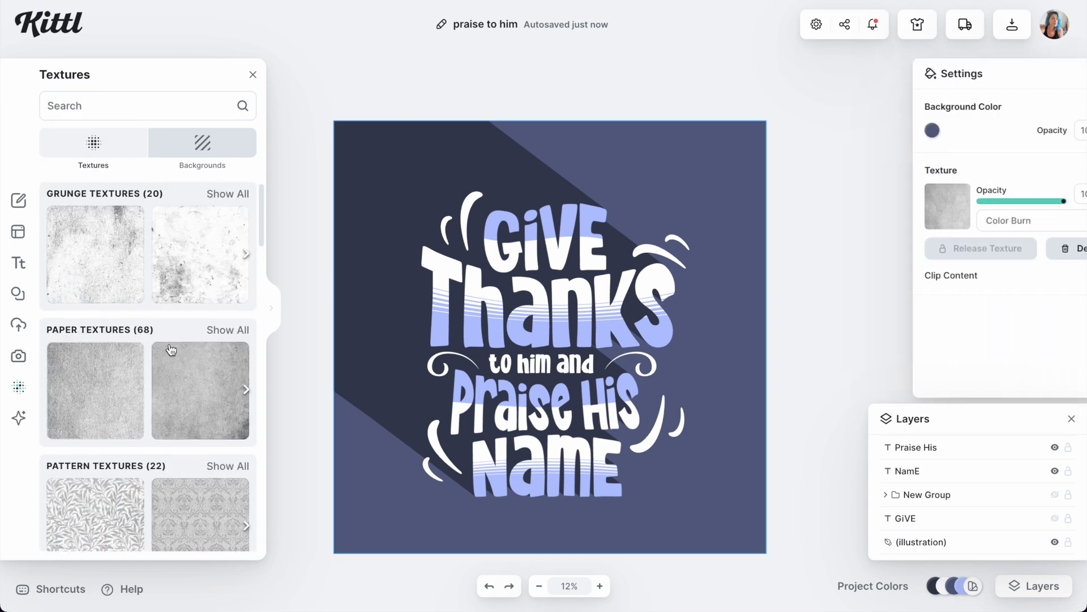
drag(991, 201, 957, 205)
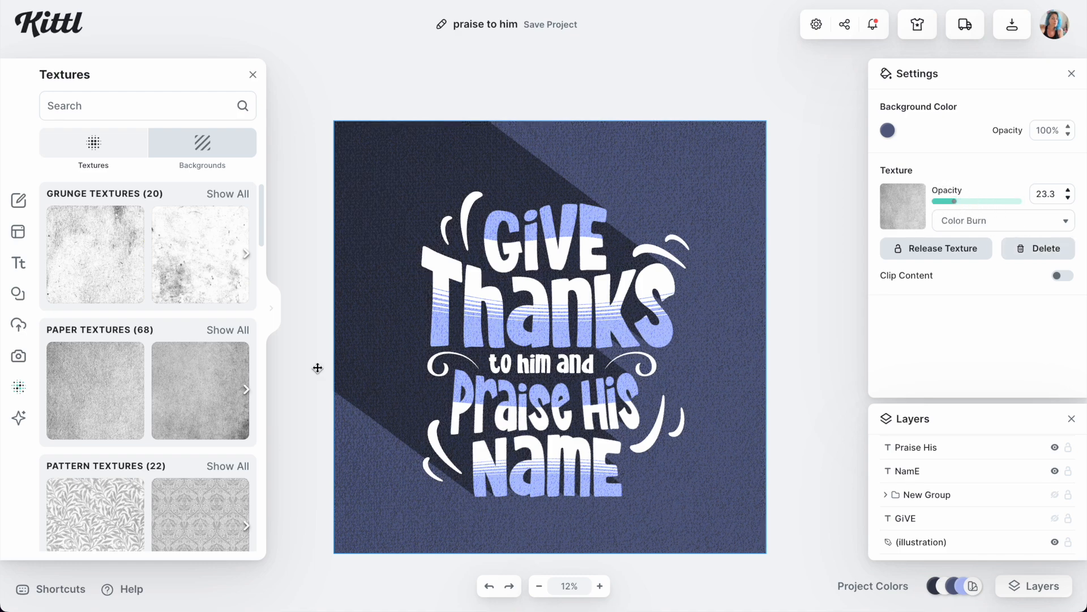
- Replace the texture with the cloudy, dark-edged paper texture and increase its opacity for a stronger effect
click(193, 400)
click(236, 330)
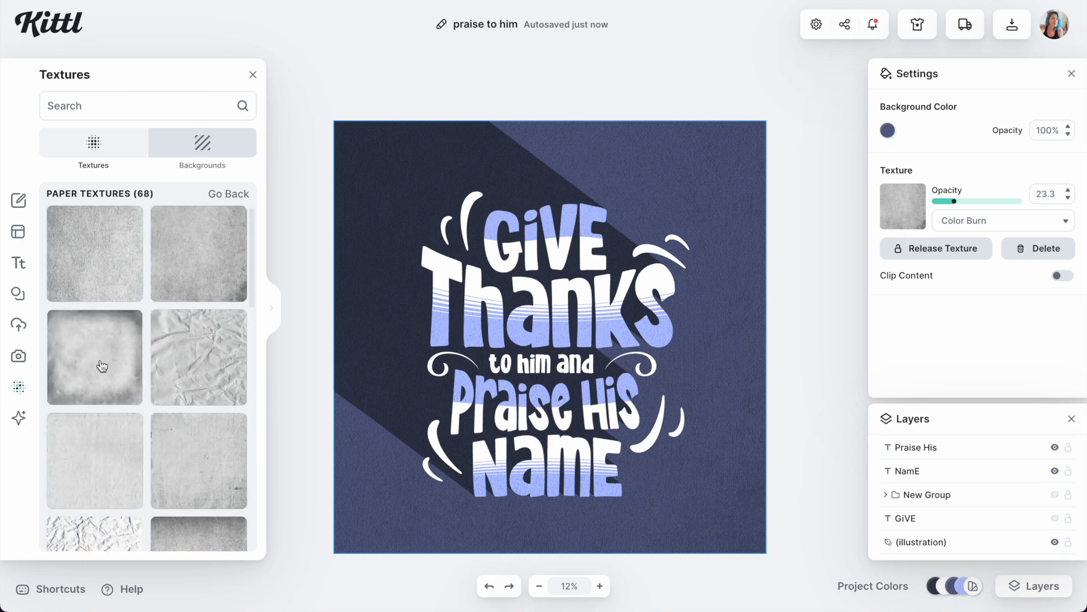
click(102, 366)
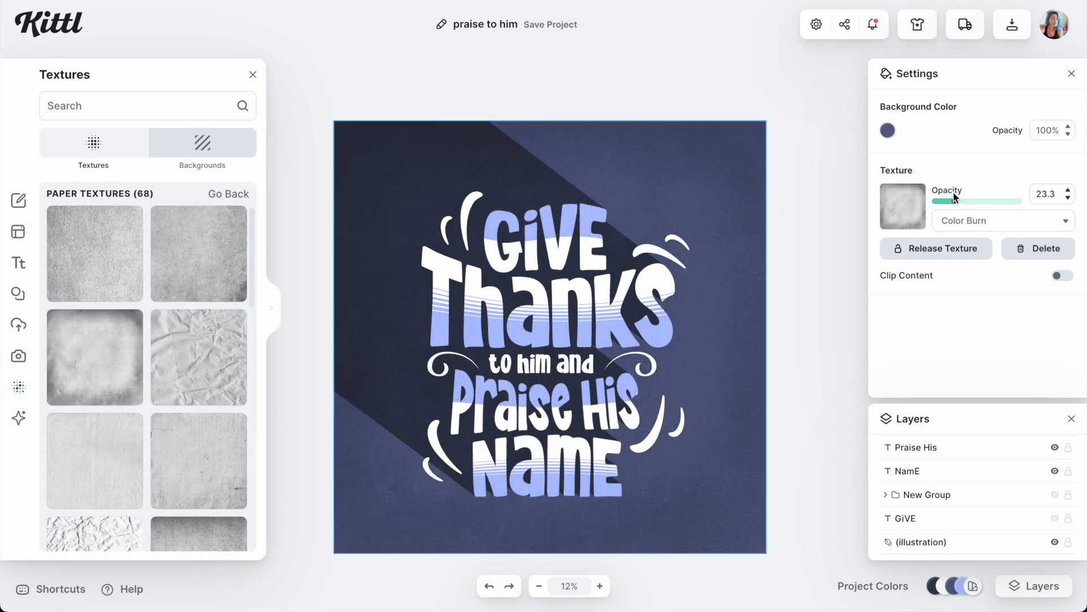
drag(957, 205, 998, 204)
click(822, 180)
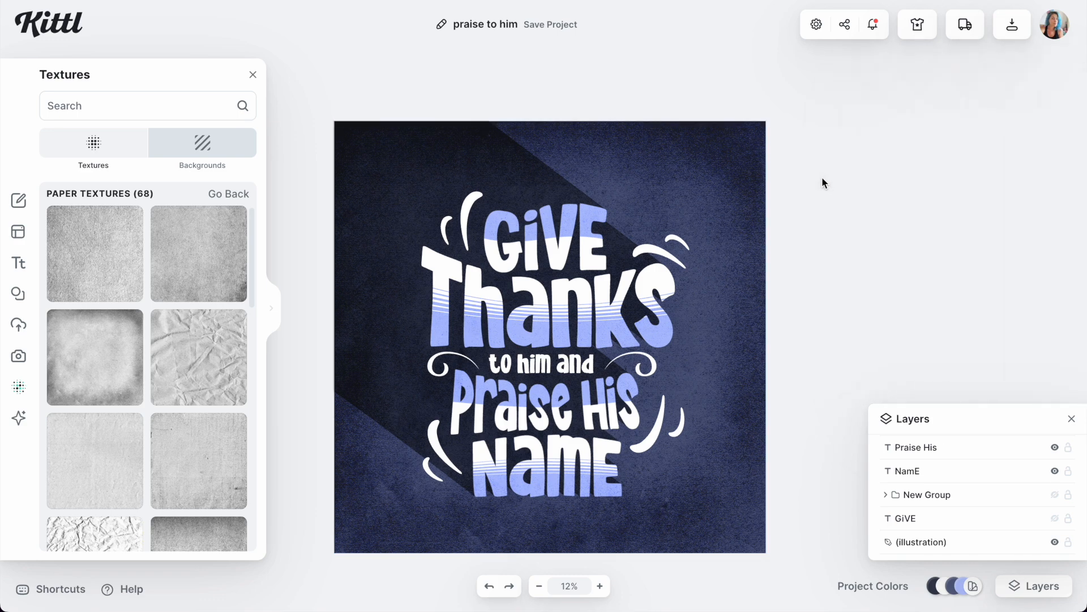
- Select all the lettering with its shadow pieces and shift it slightly sideways to centre the text on the artboard
drag(812, 546, 414, 210)
drag(561, 309, 564, 311)
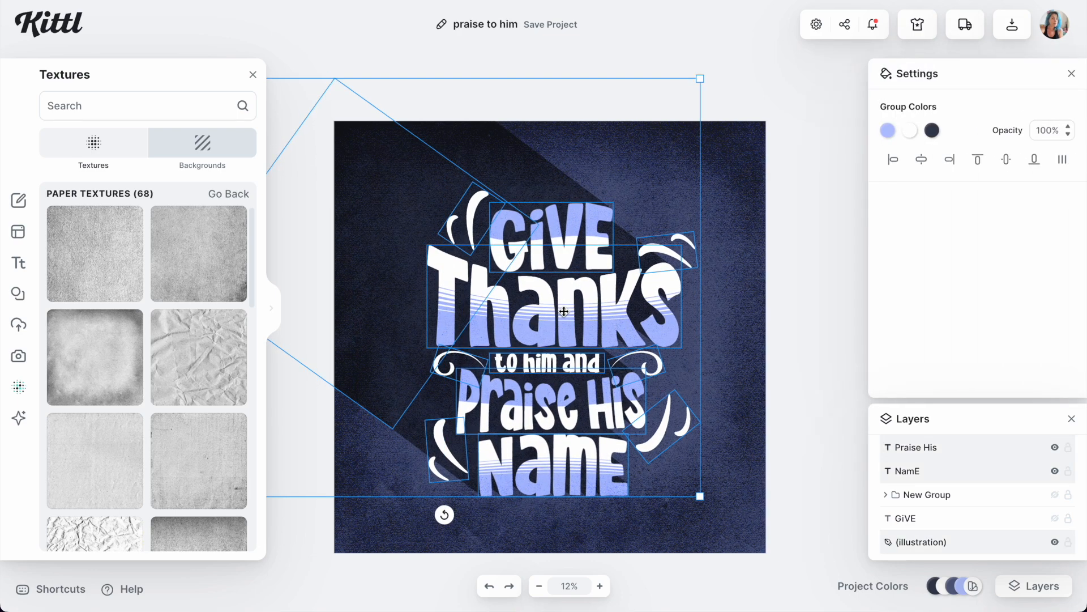
click(797, 271)
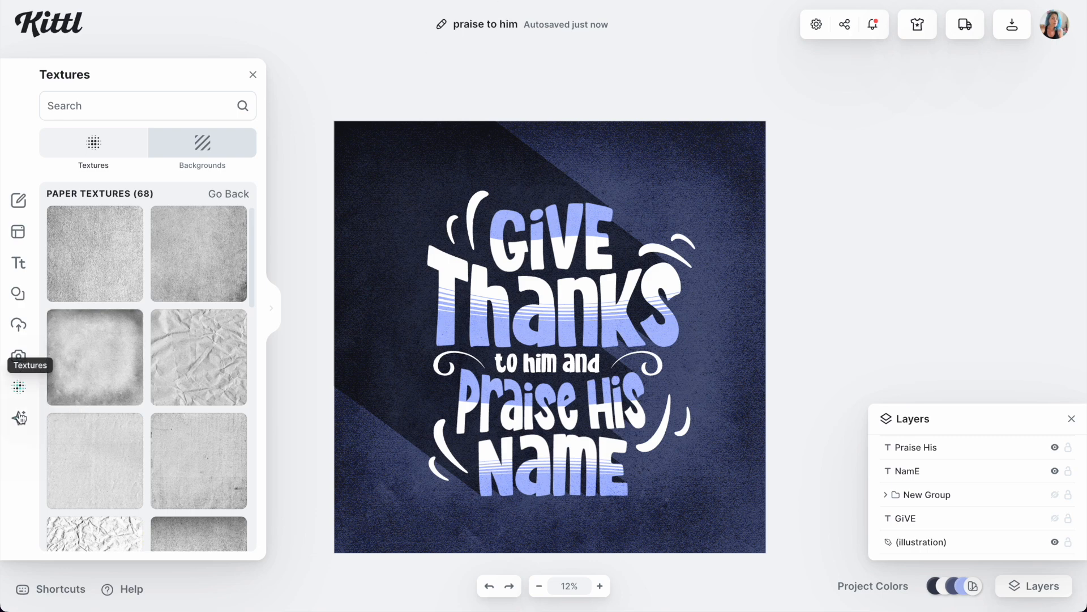
- Place the uploaded floral "Give Thanks and Praise His Name" image over the artboard's upper-left area for comparison and delete it
click(19, 324)
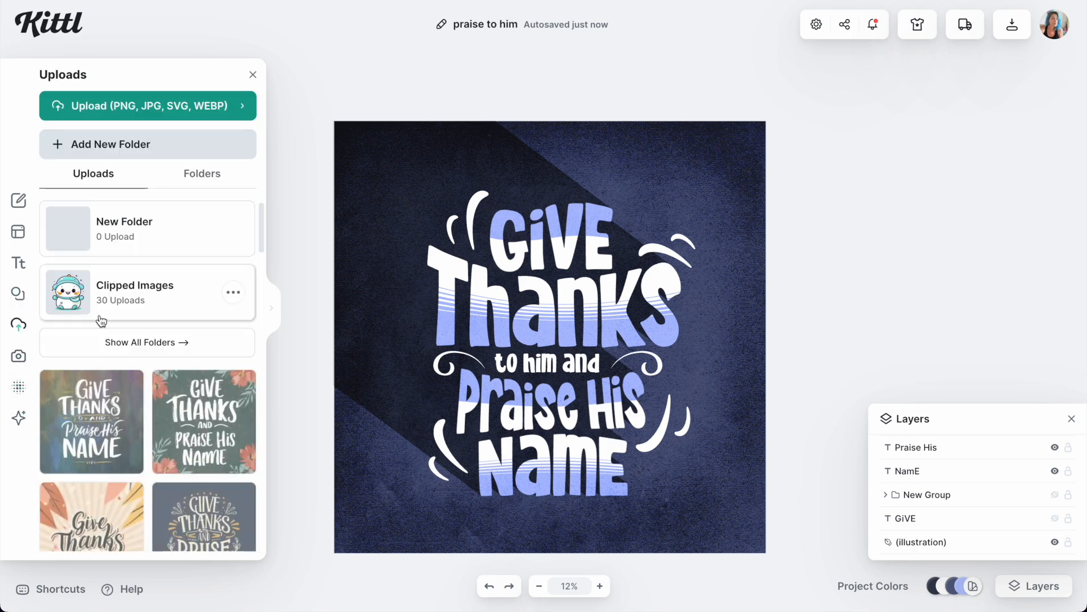
click(205, 428)
drag(583, 358, 429, 254)
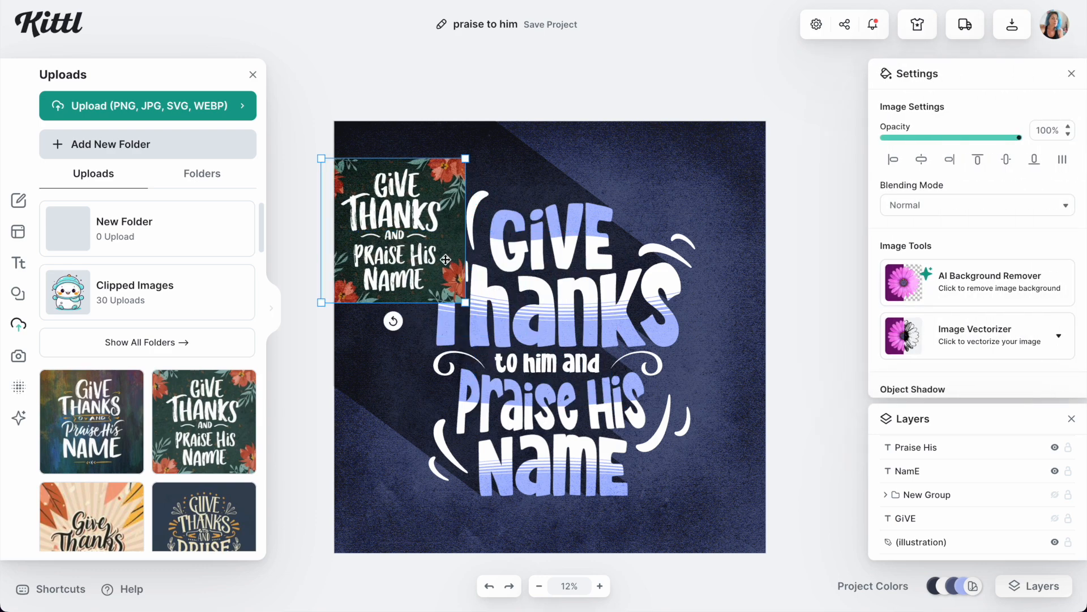
key(Delete)
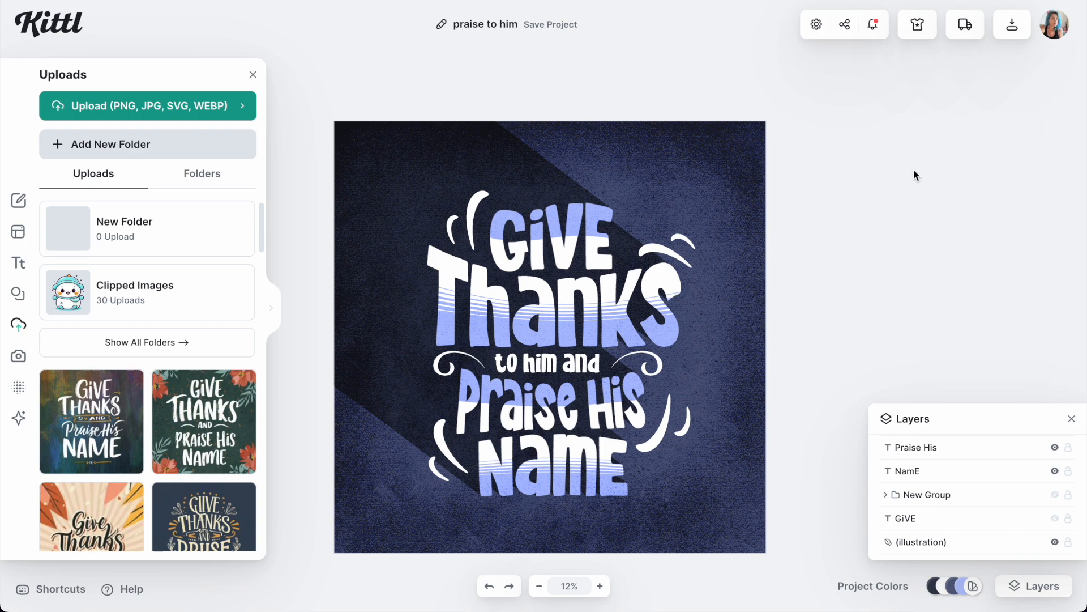
- Export the design as a 10800 × 10800 px JPG and preview the downloaded file
click(1012, 25)
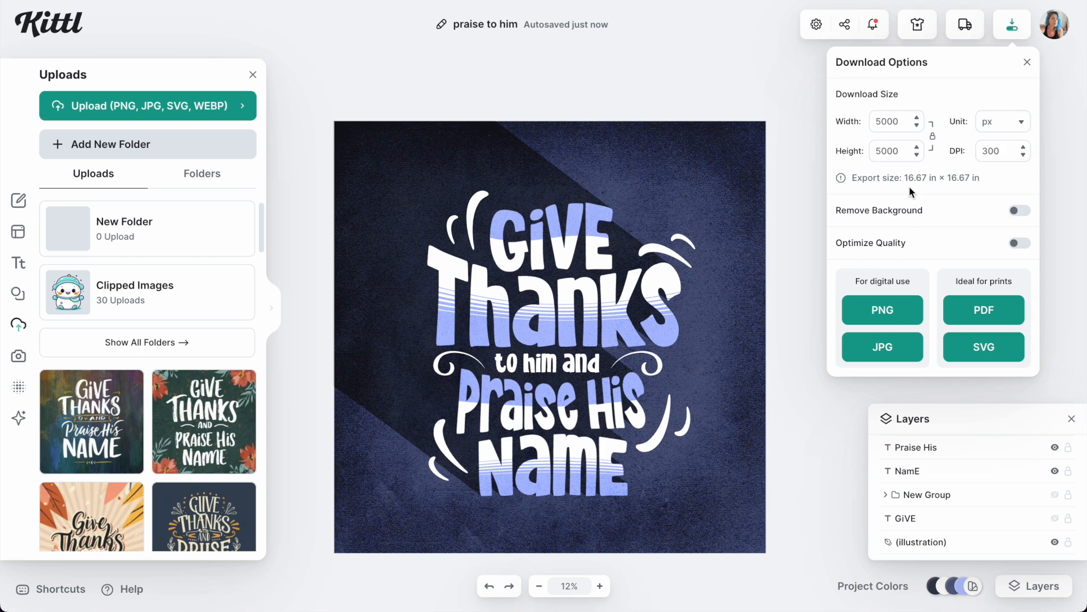
drag(877, 121, 906, 121)
text(10800)
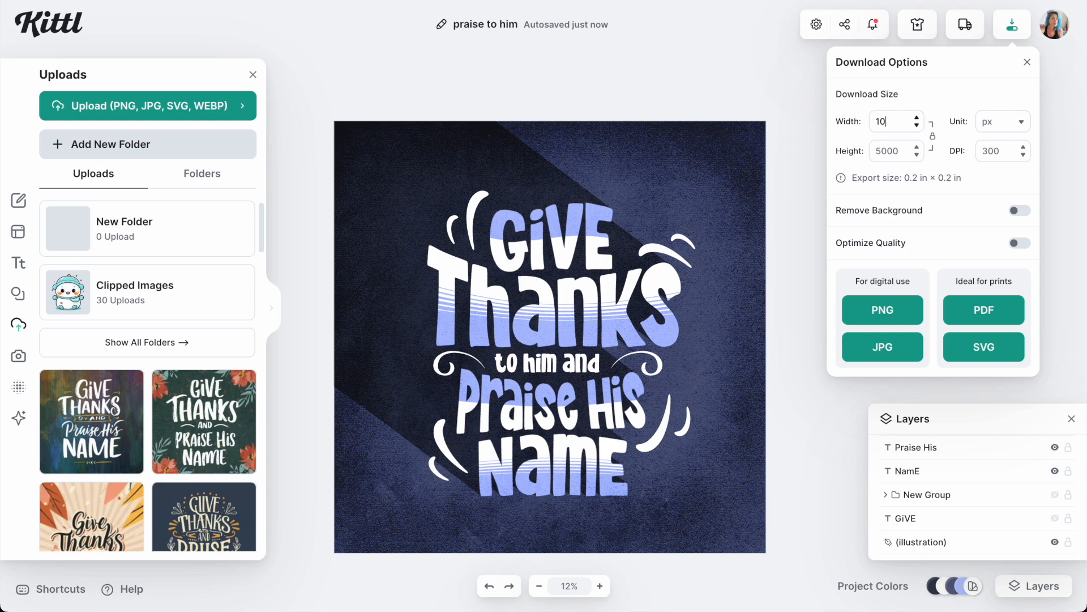
double_click(892, 153)
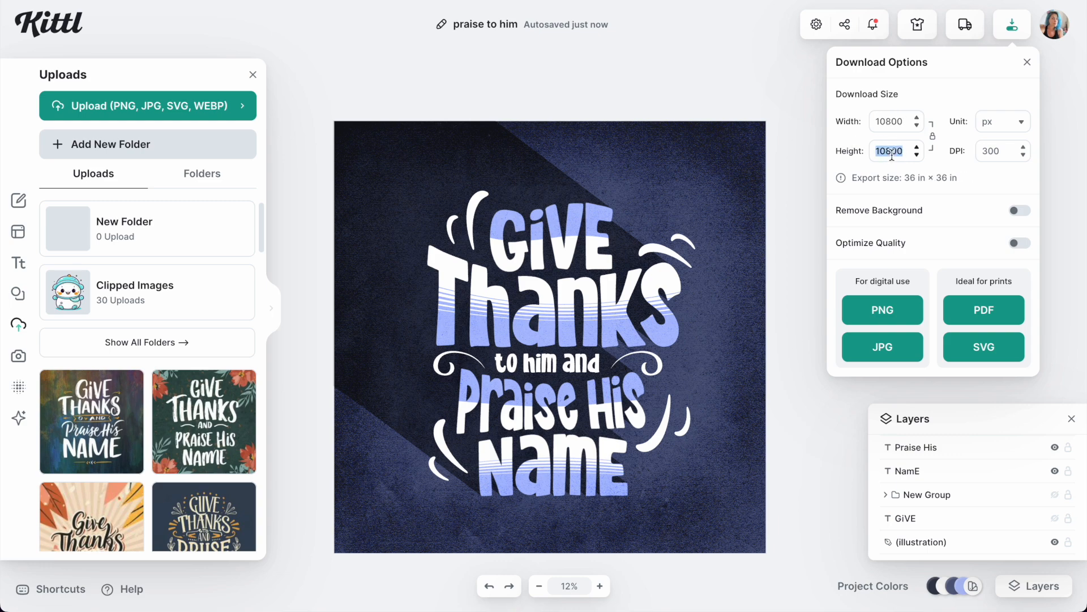
text(10800)
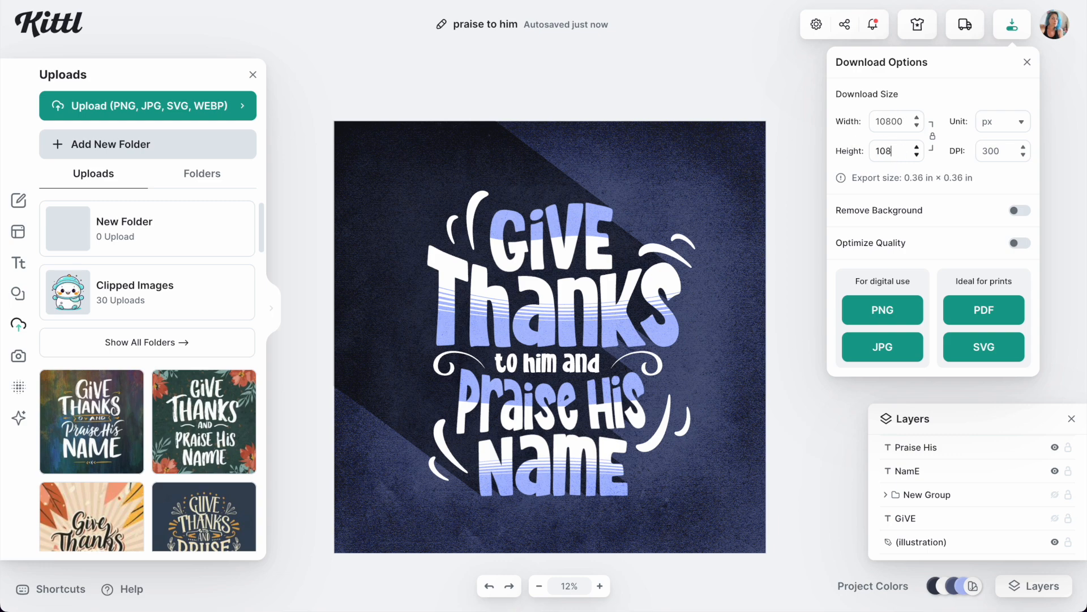
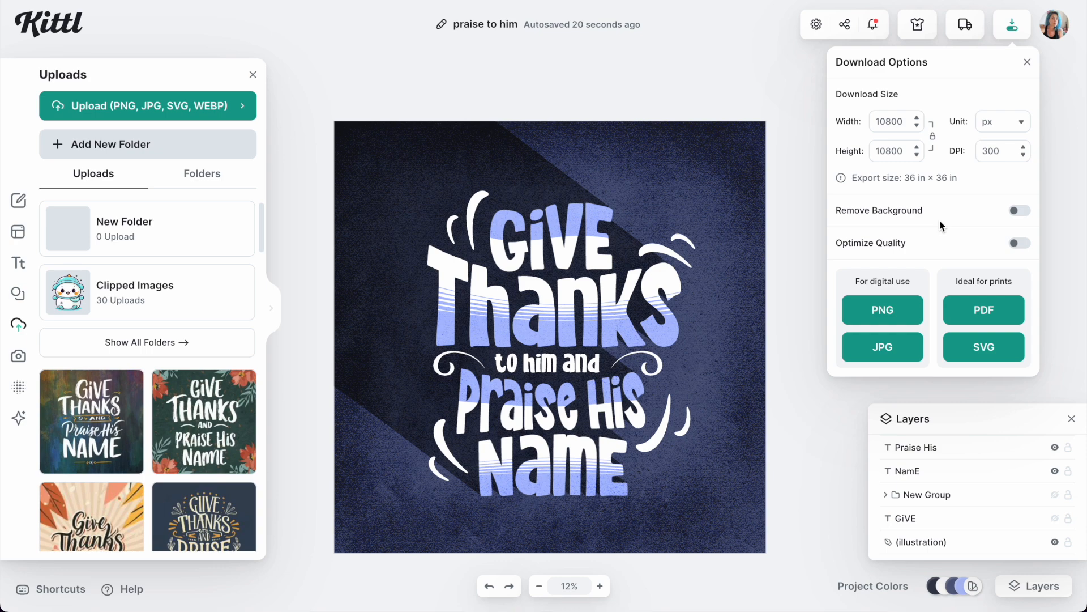
click(884, 348)
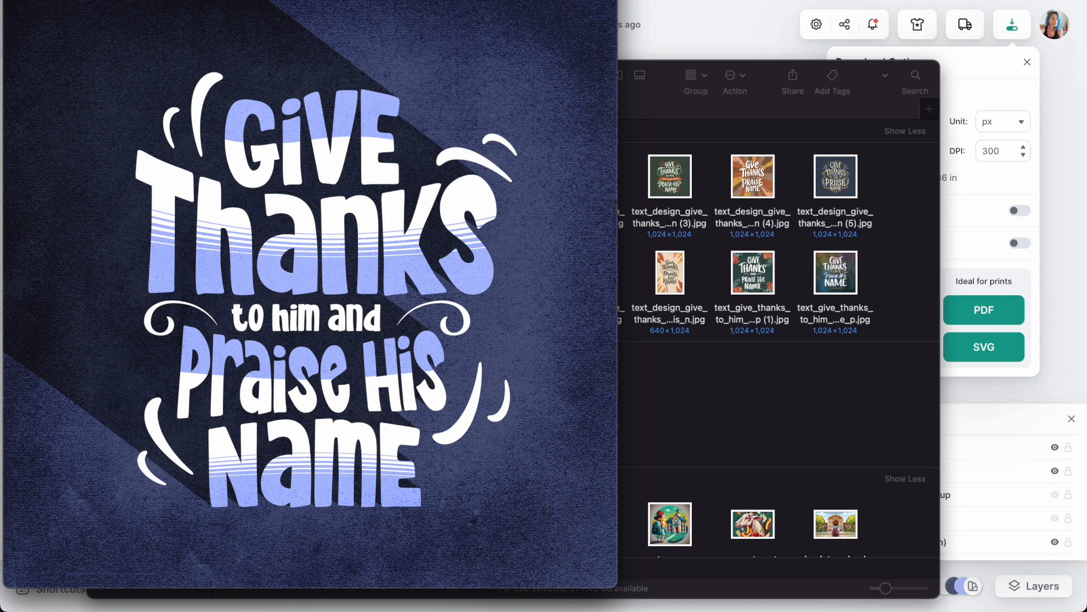
key(space)
click(707, 27)
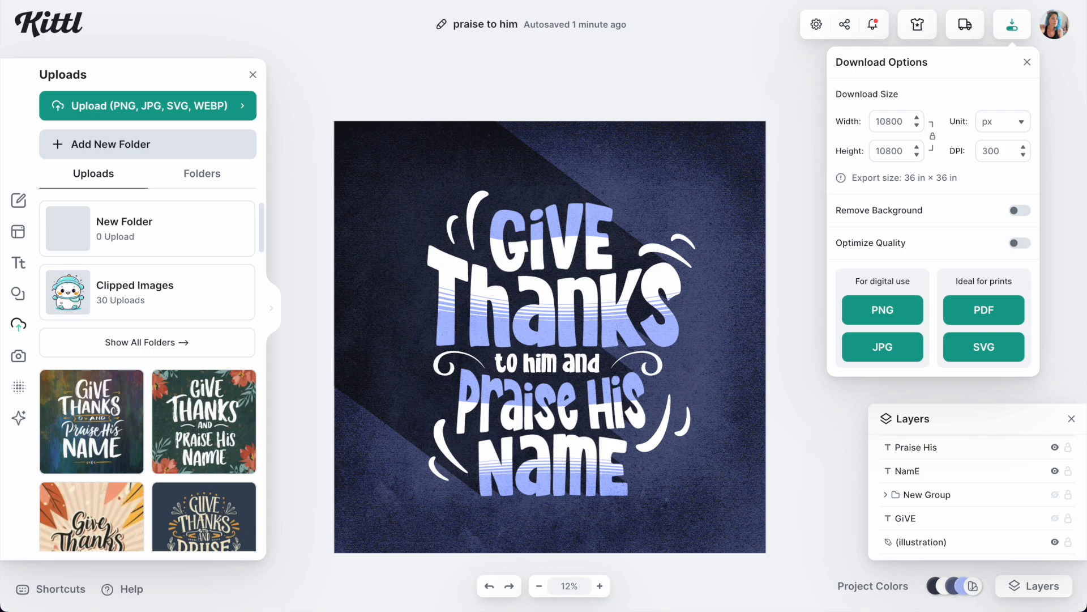
- Set the download size to 4000 × 4000 px and export the design as a JPG
double_click(886, 116)
text(4000)
key(Tab)
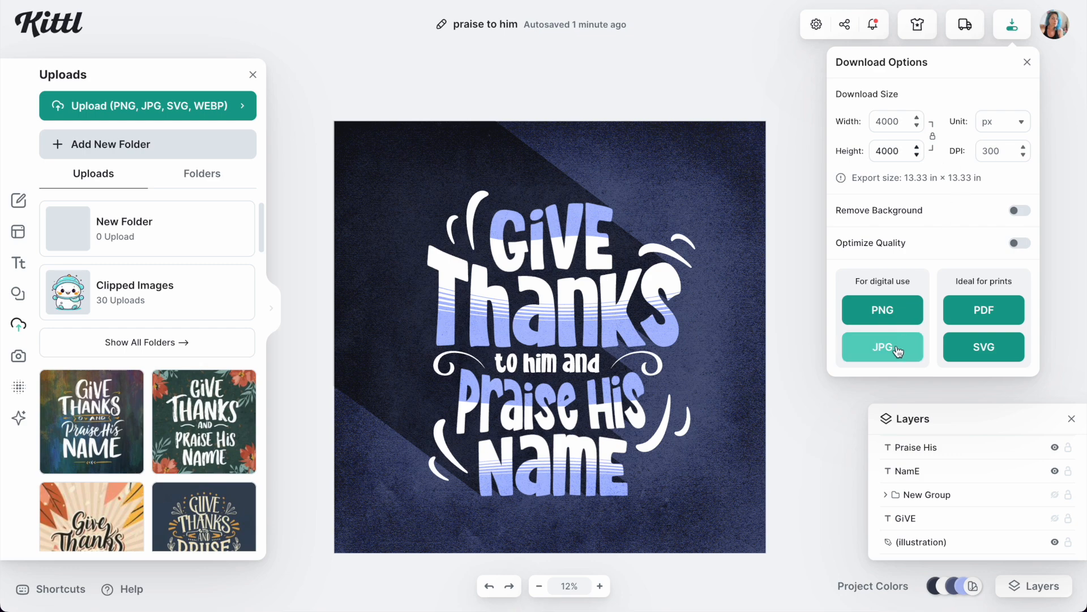
click(899, 352)
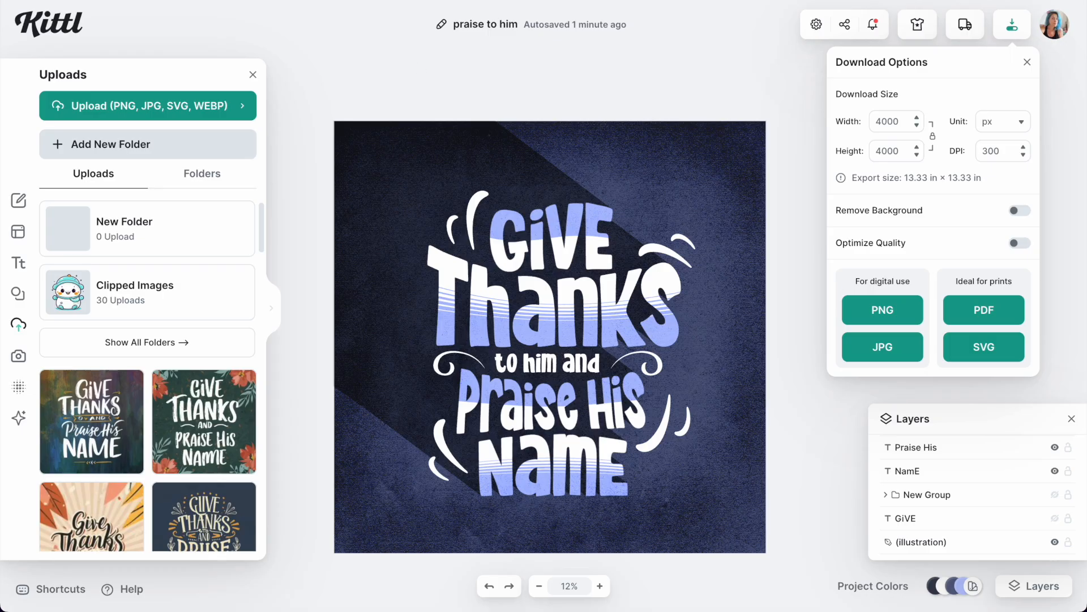
- Switch to the Fourthwall shop, start designing the Spiral Notebook and upload "praise to him (1).jpg" to its front cover
click(141, 1)
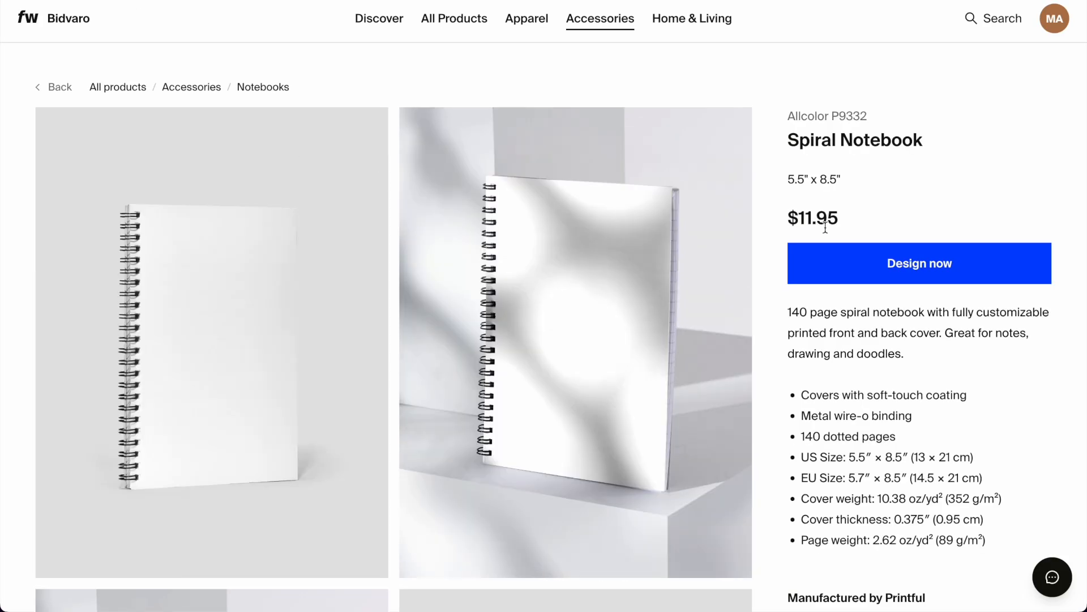
click(891, 265)
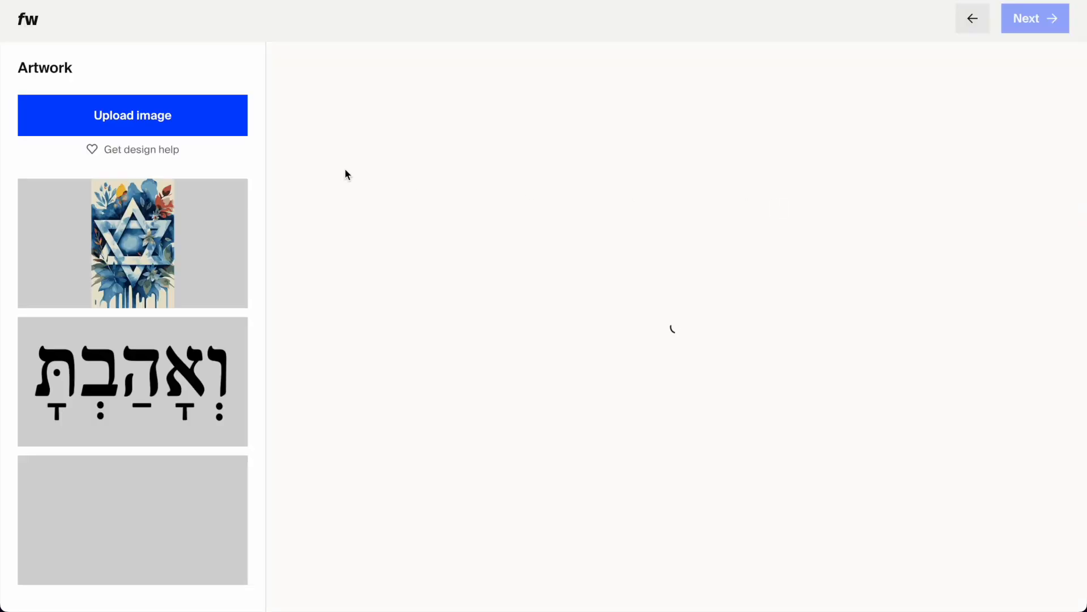
click(192, 121)
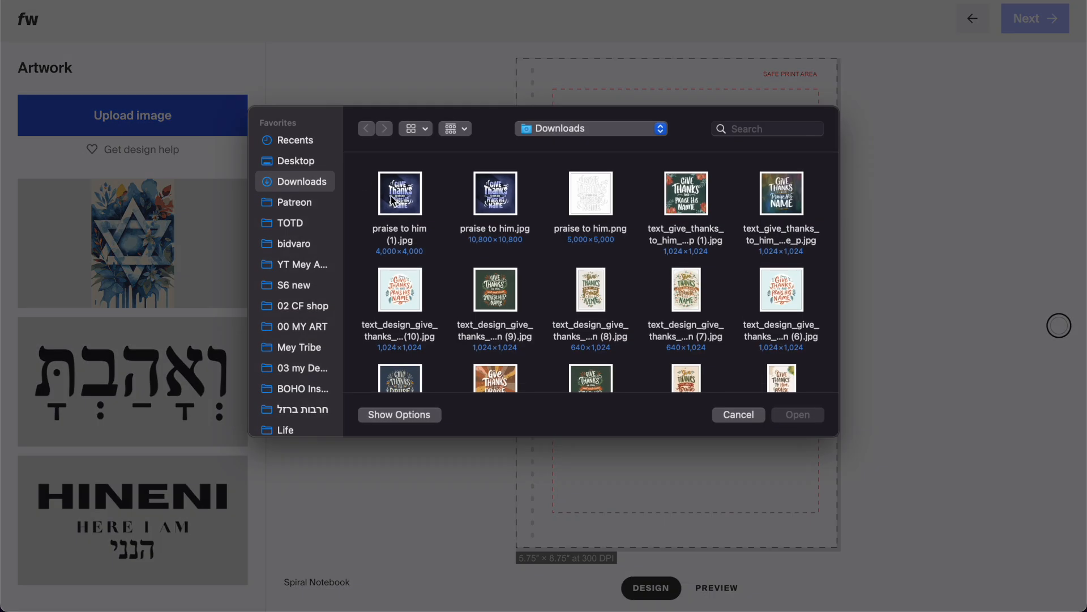
double_click(393, 200)
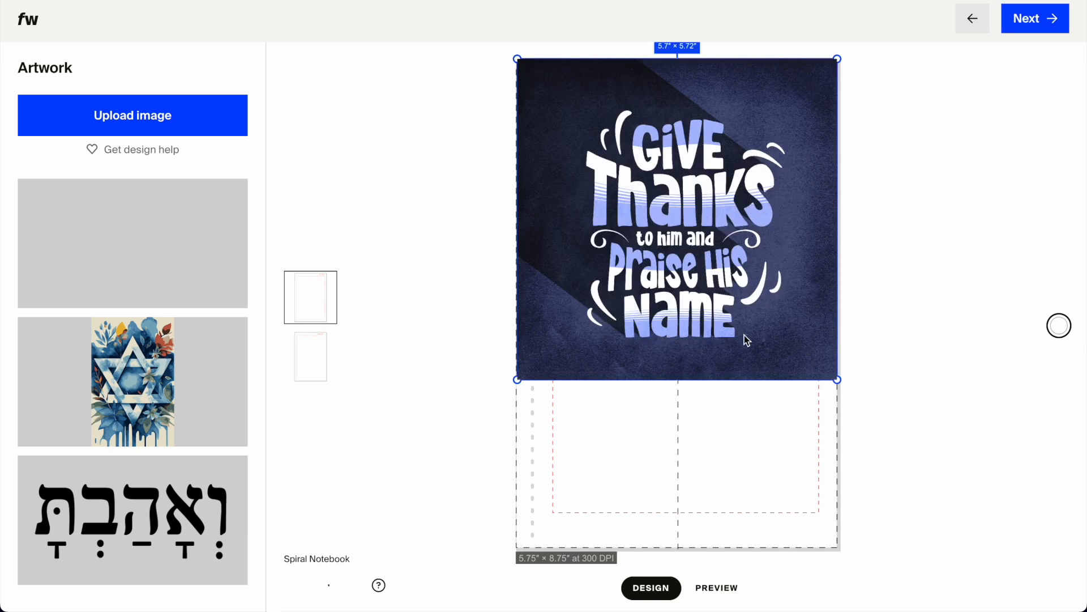
- Enlarge the artwork to fill the notebook's front cover and reposition it to fit the lettering inside
drag(517, 379, 403, 505)
drag(656, 277, 656, 327)
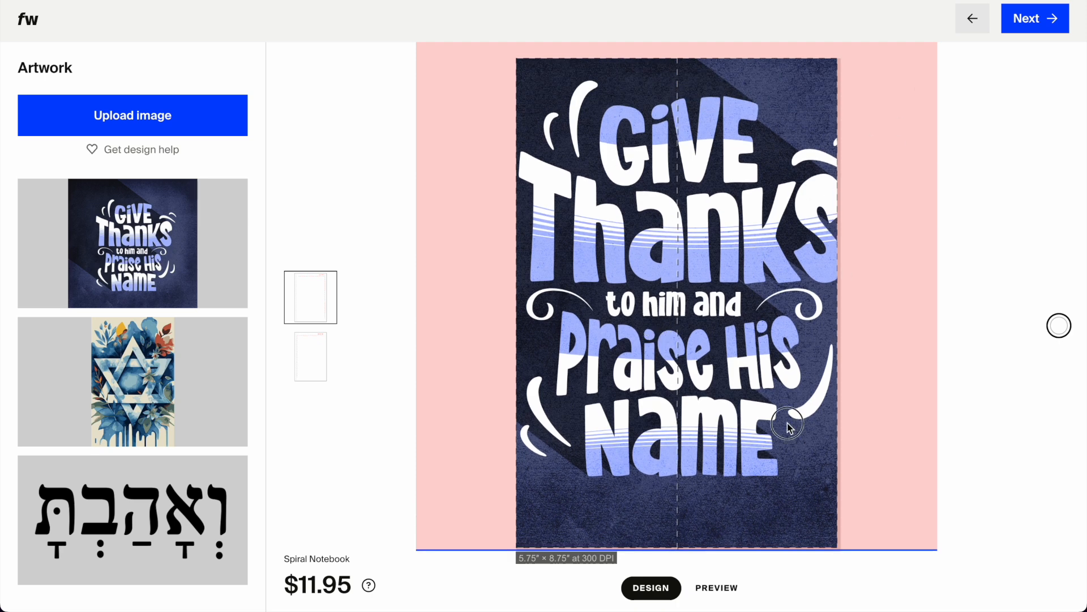
drag(786, 423, 777, 396)
drag(803, 459, 742, 456)
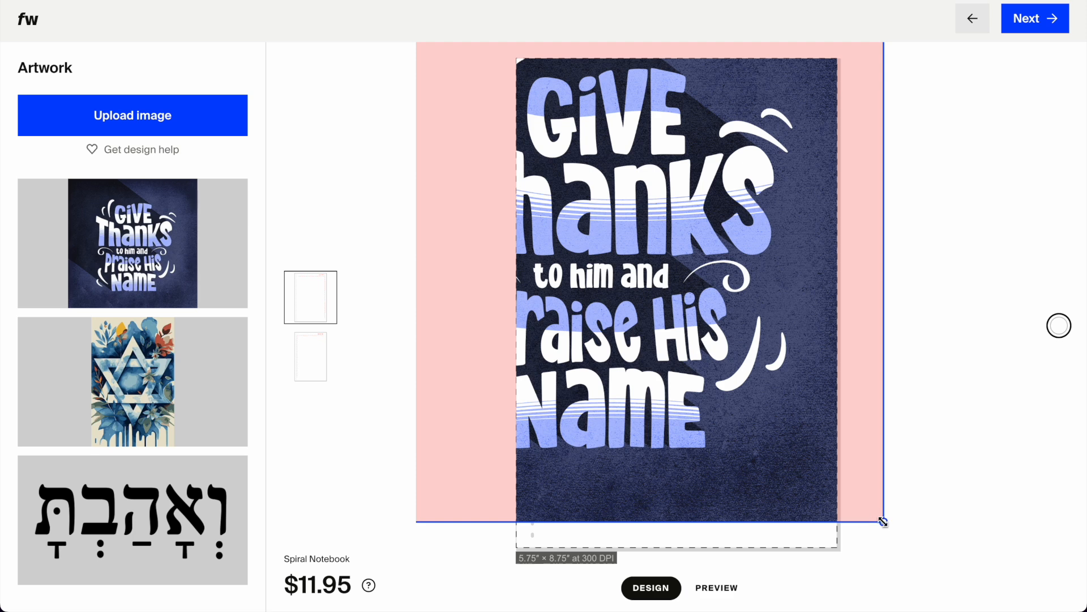
drag(881, 520, 858, 512)
drag(701, 379, 769, 425)
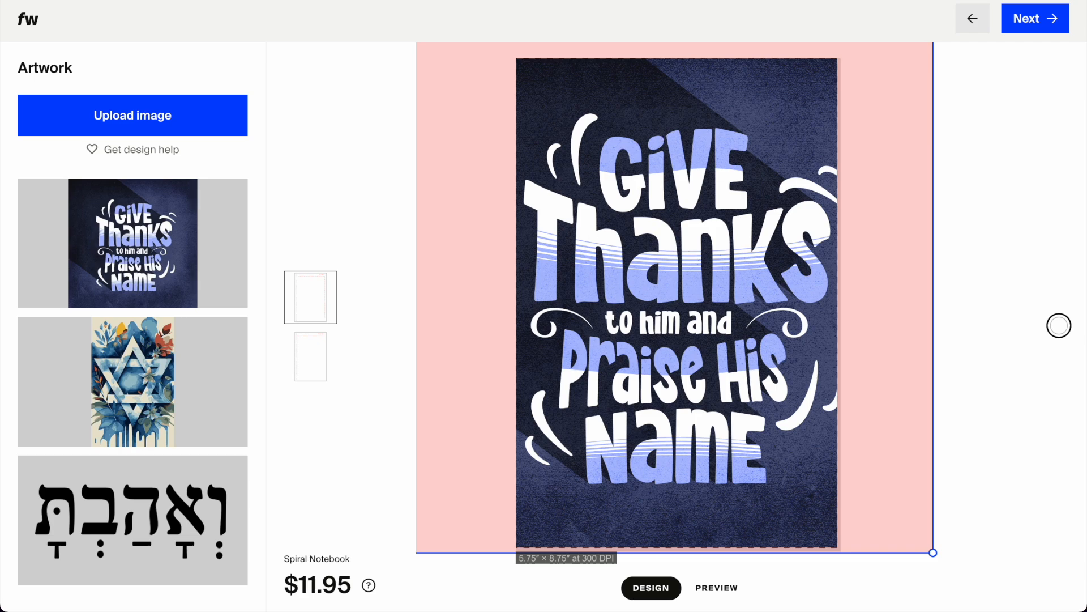
- Switch back to Kittl, scale down the lettering together with its shadow pieces and recentre everything on the artboard
click(607, 0)
click(716, 312)
click(606, 324)
key(ctrl+a)
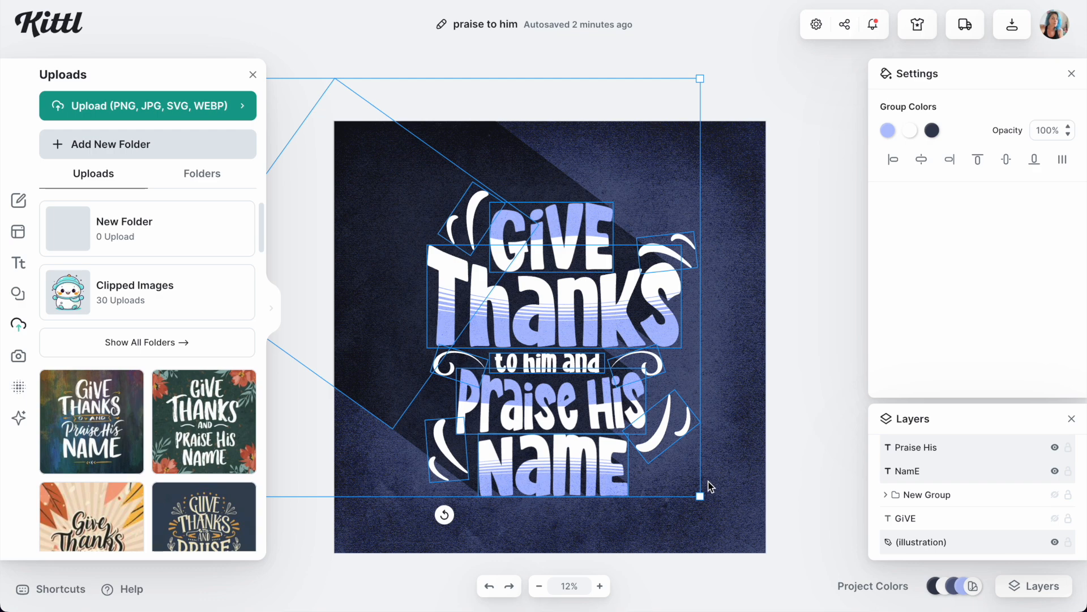
drag(701, 496, 619, 433)
drag(535, 311, 586, 352)
click(691, 232)
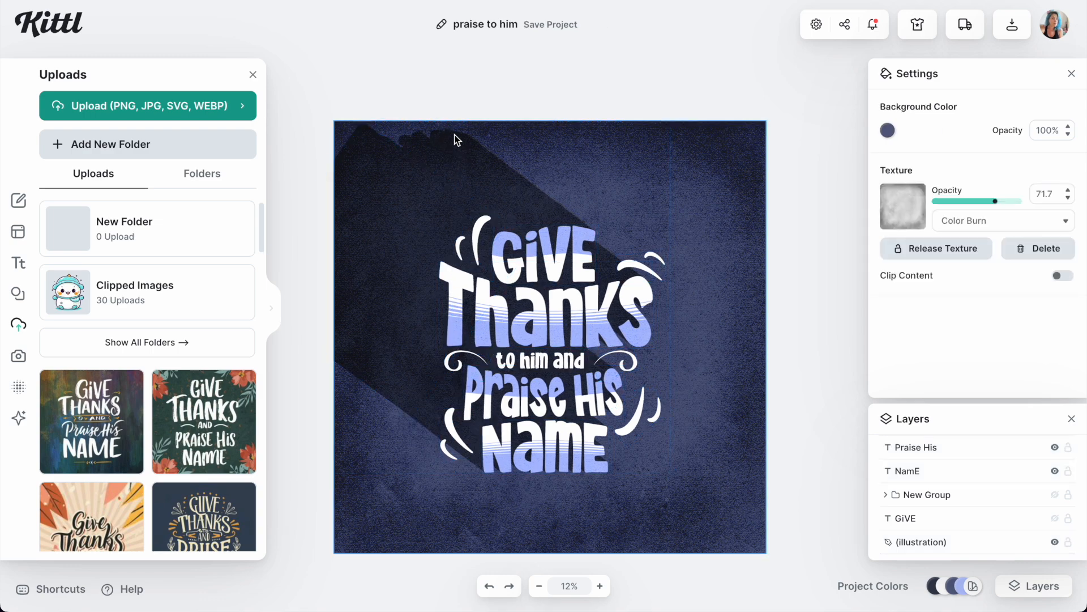
- Duplicate the dark navy shadow square and move the copy up to cover the gap in the artboard's upper-left corner
click(357, 266)
key(ctrl+v)
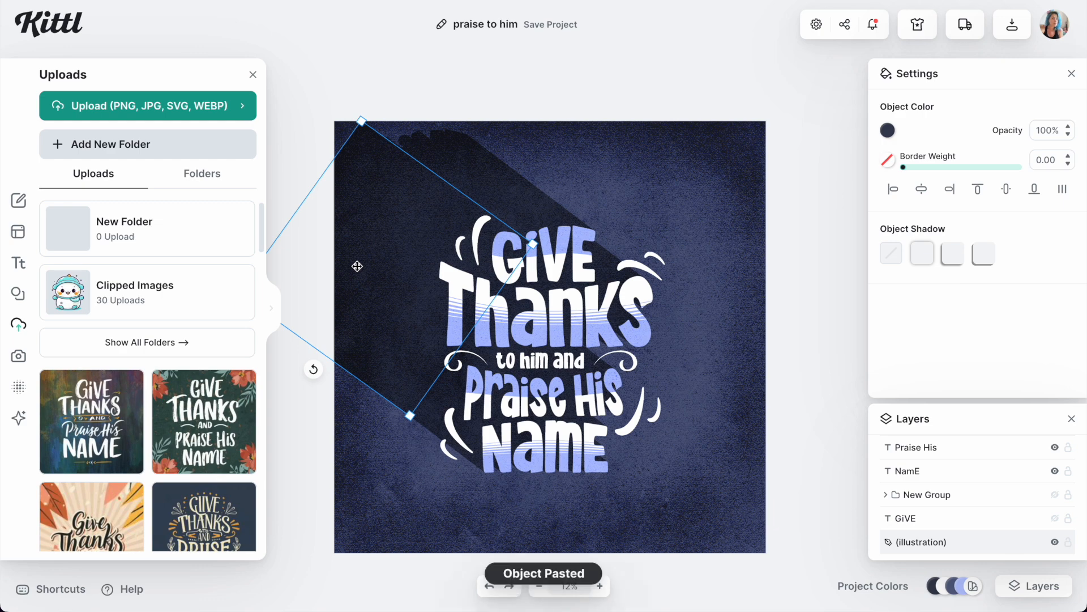
drag(357, 266, 348, 157)
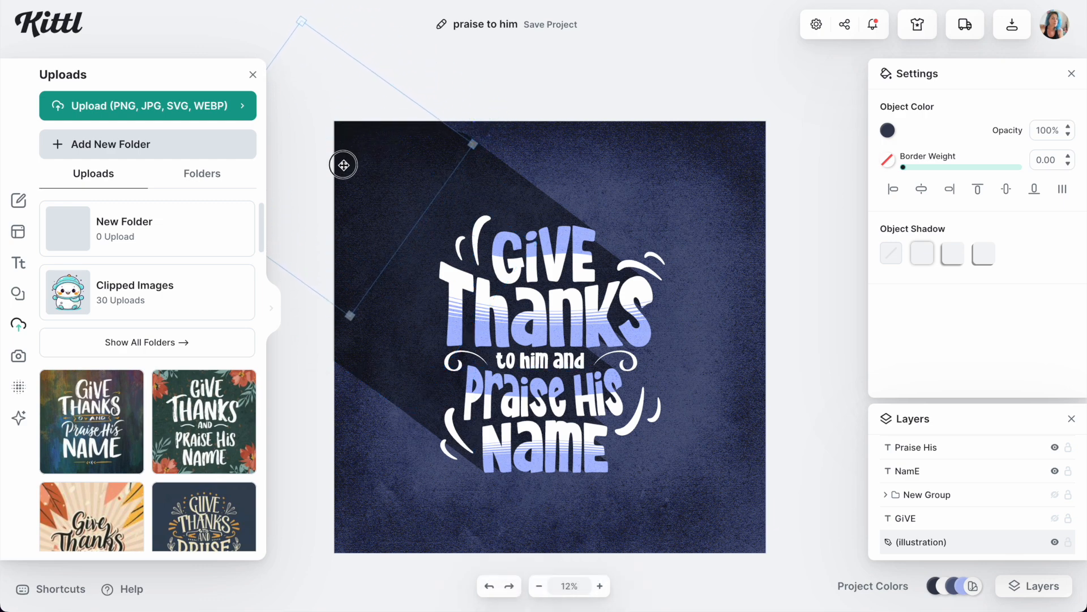
click(516, 32)
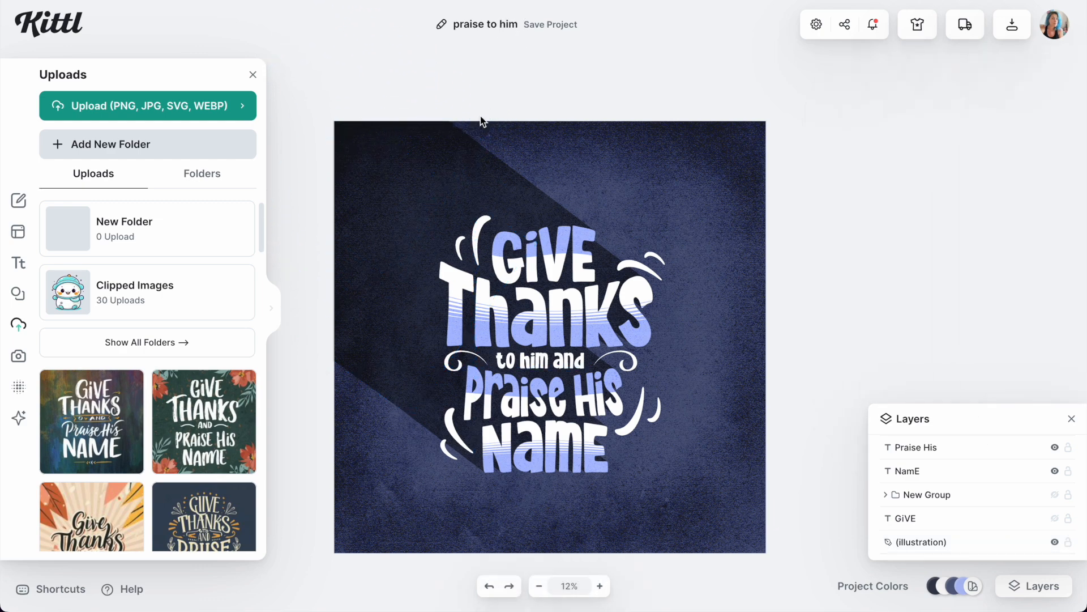
- Export the revised design as a 4000 × 4000 px JPG and replace the notebook cover's artwork in Fourthwall with "praise to him (2).jpg"
click(1012, 34)
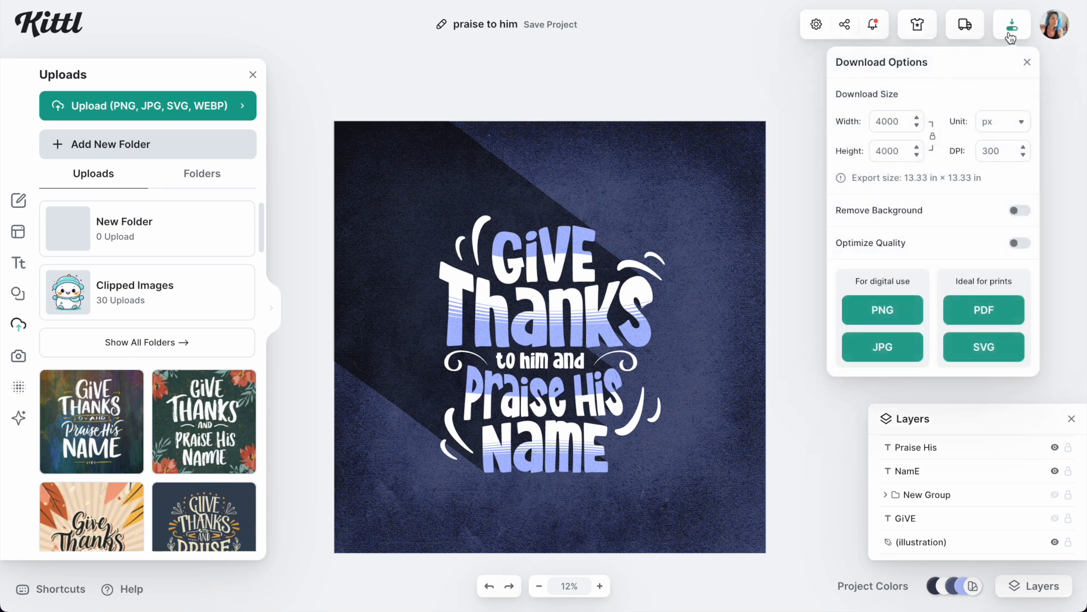
click(890, 357)
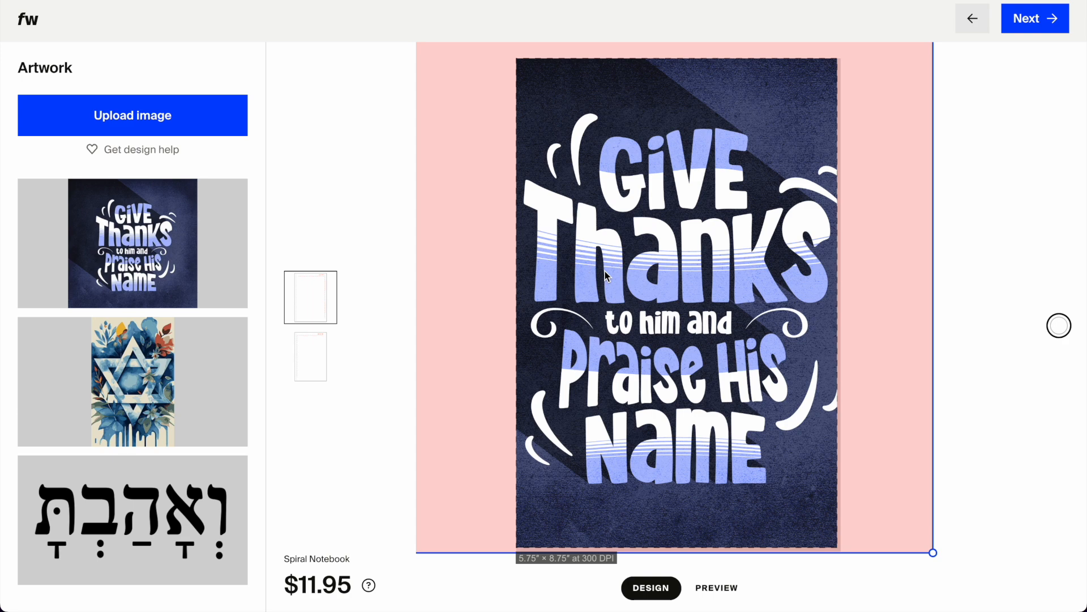
key(Delete)
click(132, 132)
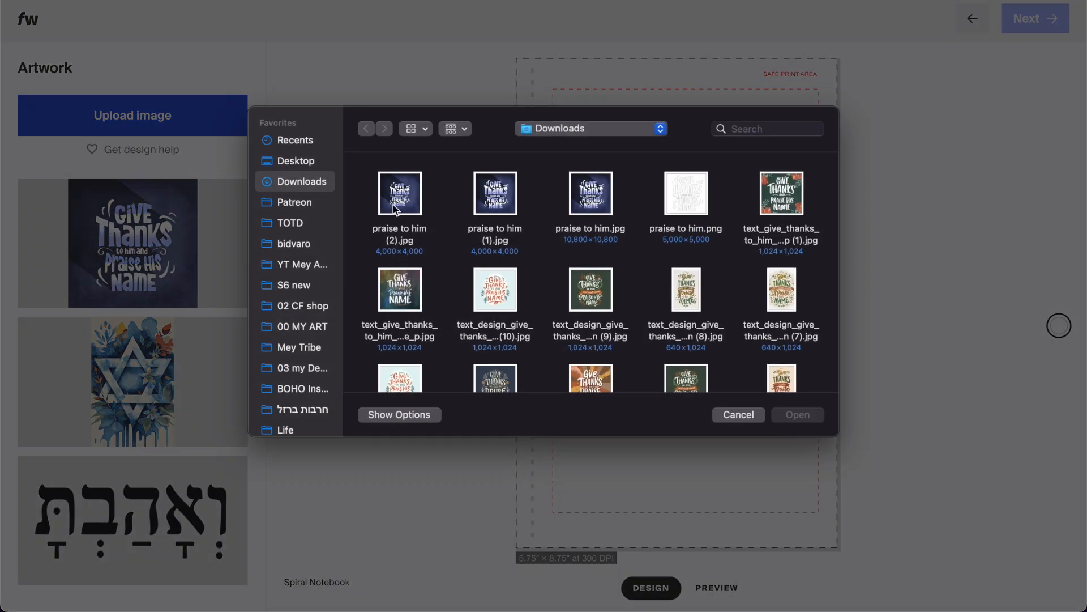
double_click(410, 195)
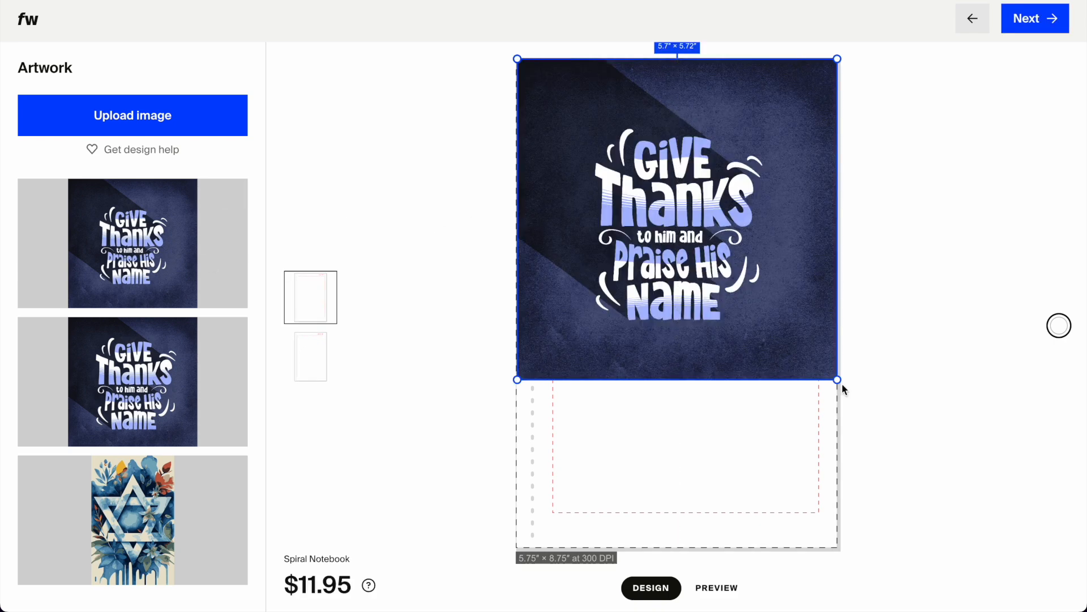
- Enlarge the revised artwork to cover the notebook's whole front and centre it on the print area
drag(840, 382, 958, 497)
drag(803, 309, 806, 378)
drag(938, 563, 902, 494)
drag(734, 326, 776, 387)
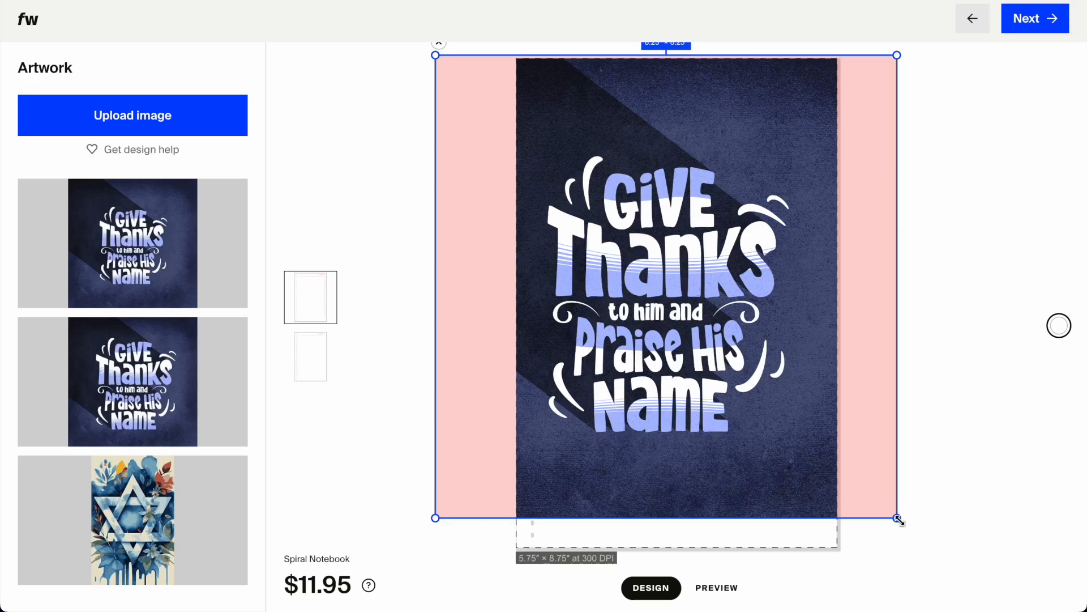
drag(898, 514, 918, 532)
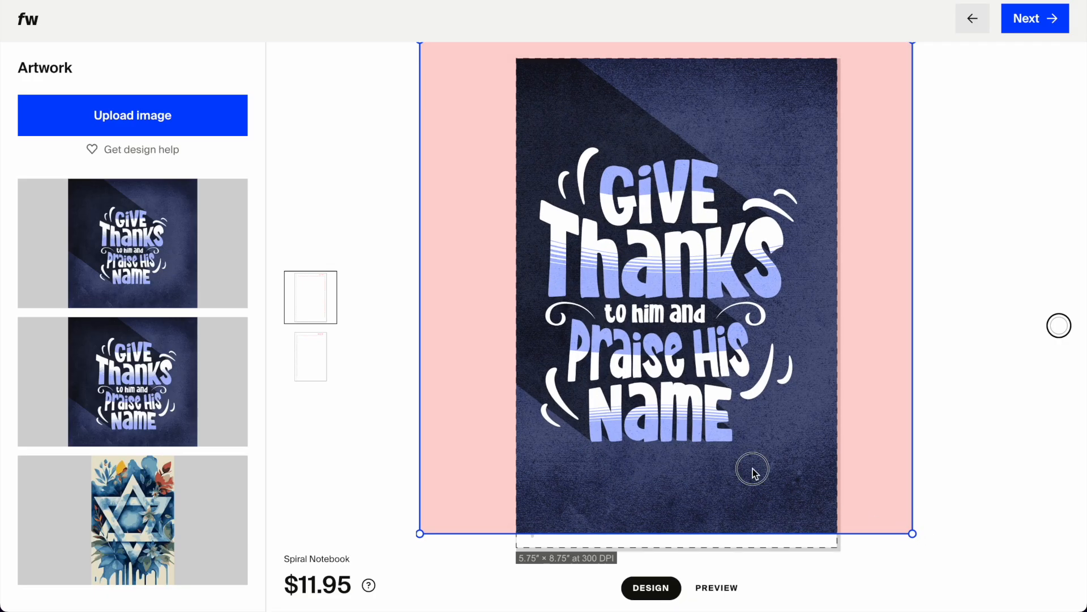
drag(755, 473, 765, 490)
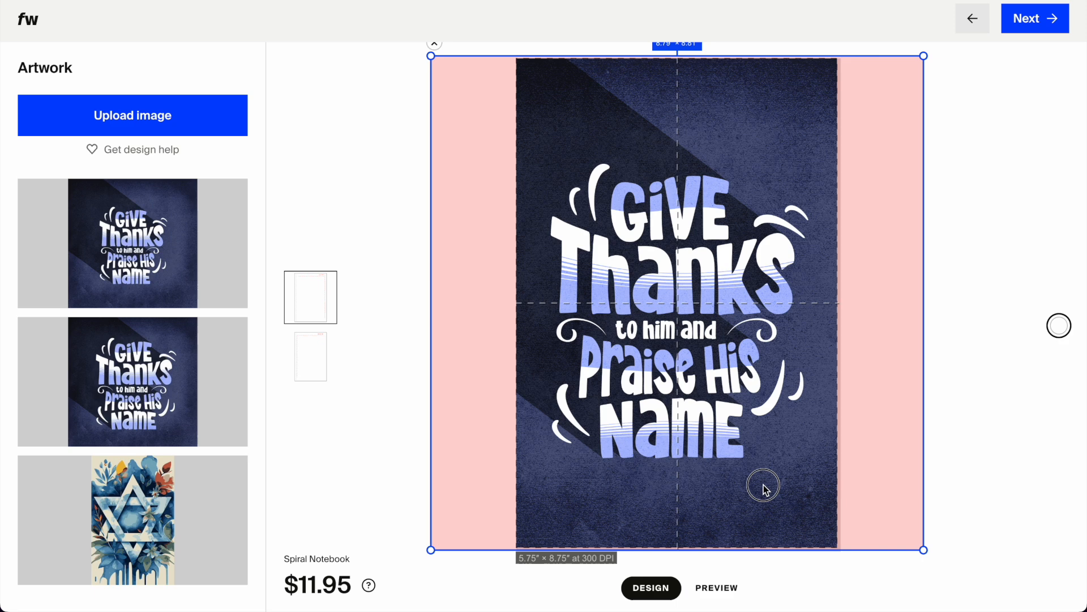
drag(764, 489, 763, 489)
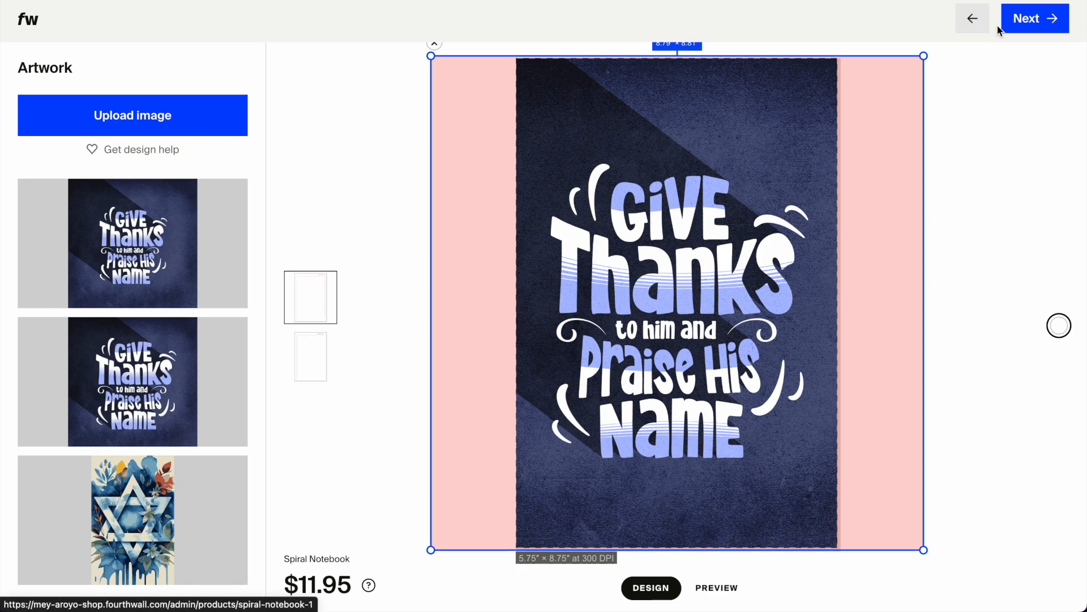
click(407, 115)
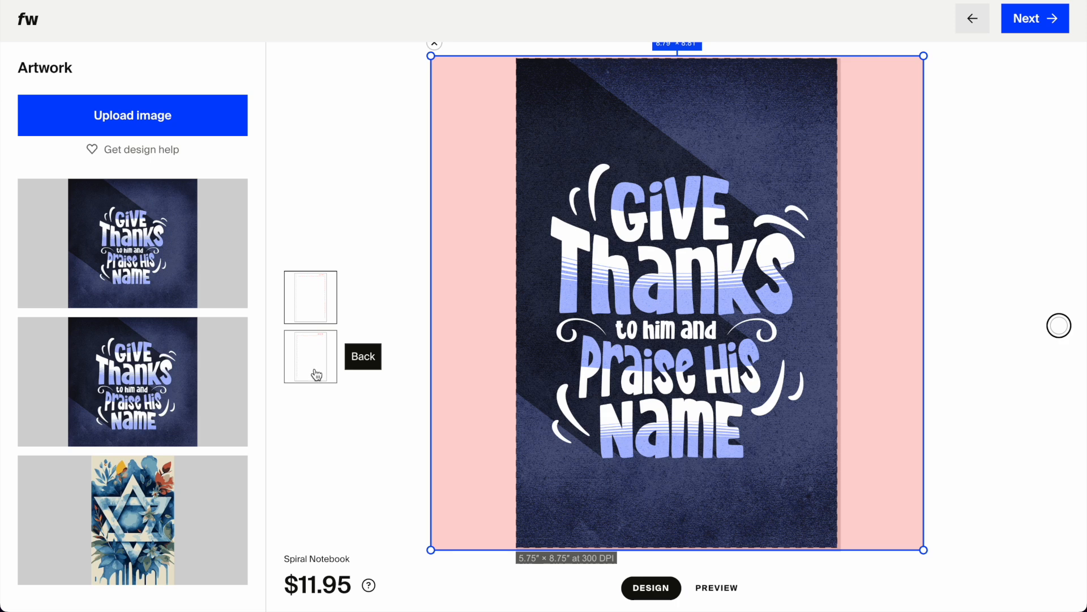
- Nudge the front cover artwork slightly right, then switch to Kittl and group all the lettering, flourishes and shadow pieces
drag(724, 299, 728, 300)
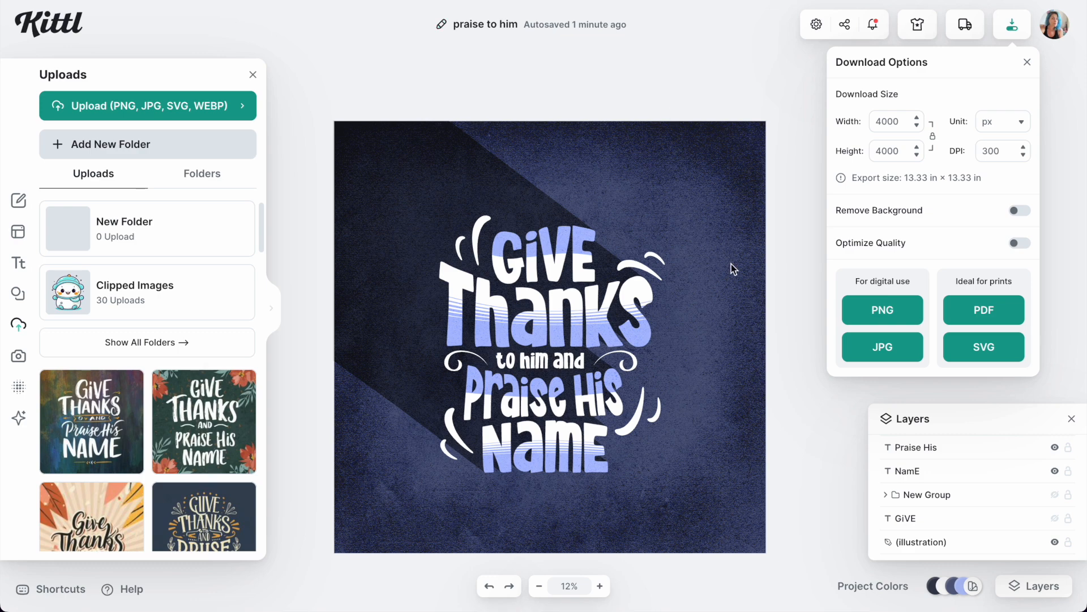
click(731, 264)
click(622, 367)
key(super+a)
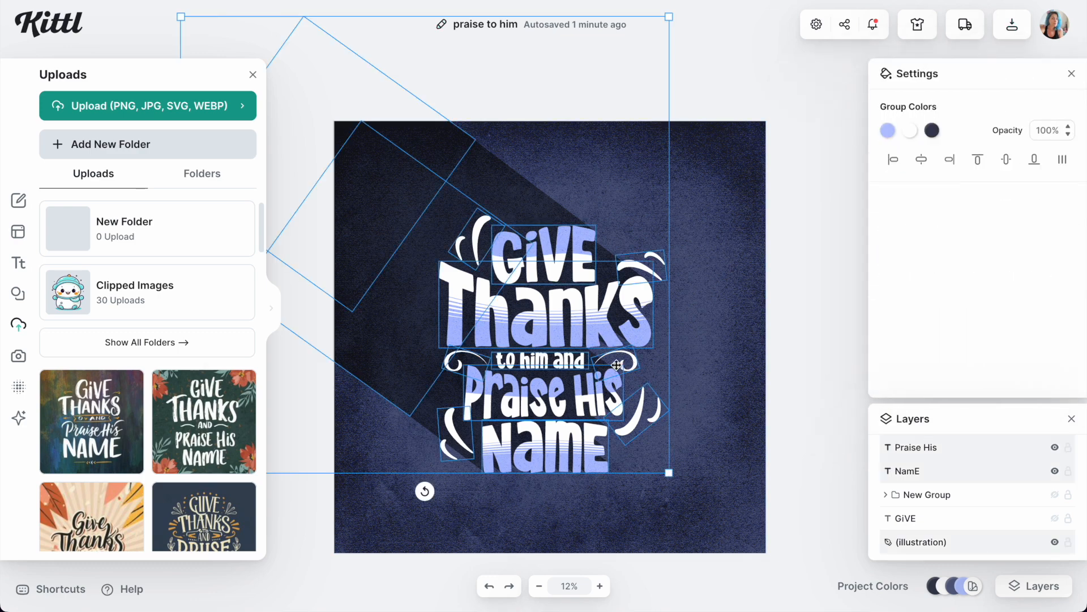
right_click(560, 333)
click(604, 410)
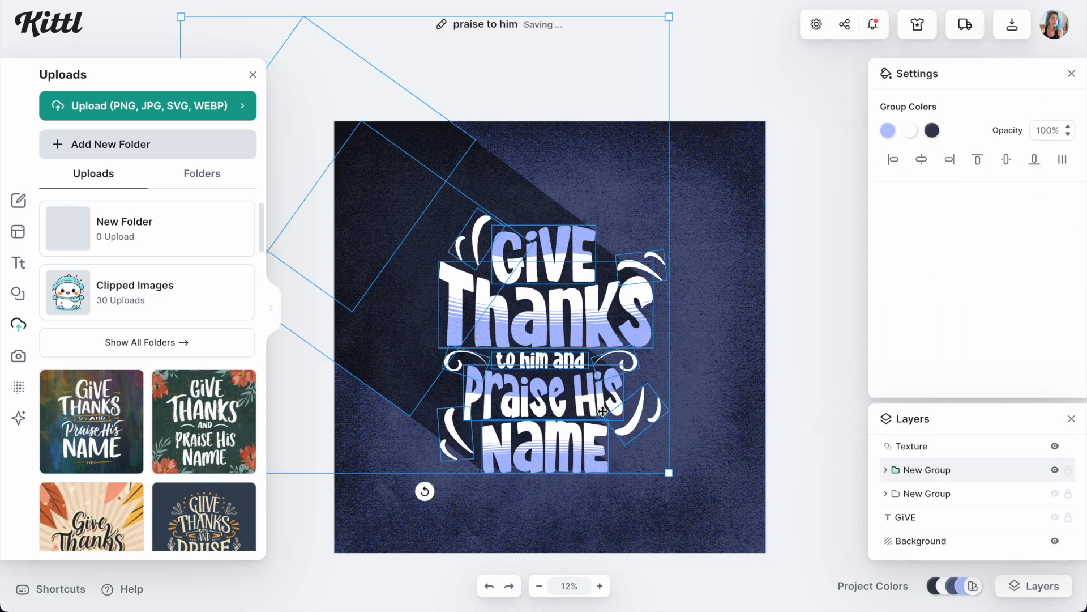
- Hide the grouped lettering and shadows and export the plain textured background as a 4000 × 4000 px JPG
click(1055, 470)
click(742, 367)
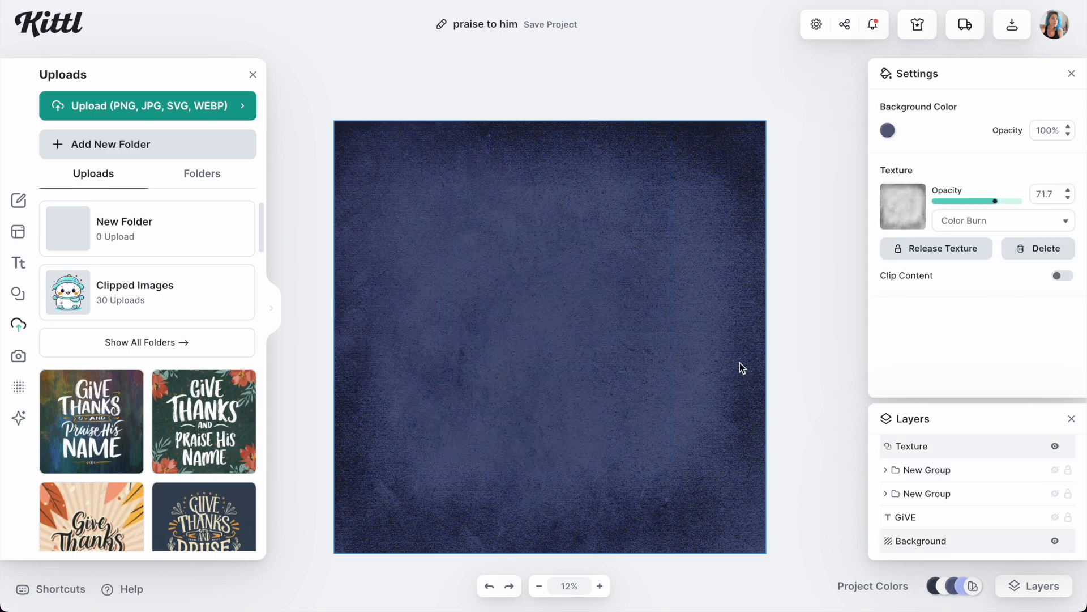
click(1012, 24)
click(882, 348)
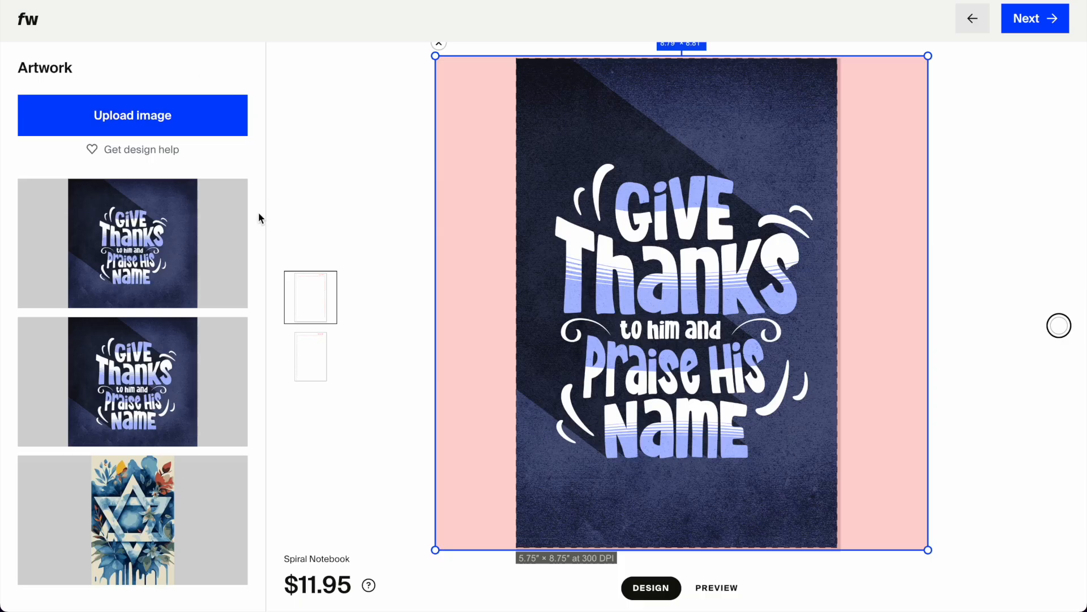
- In Fourthwall, upload "praise to him (3).jpg" to the notebook's back and enlarge it to cover the full print height
click(310, 355)
click(163, 124)
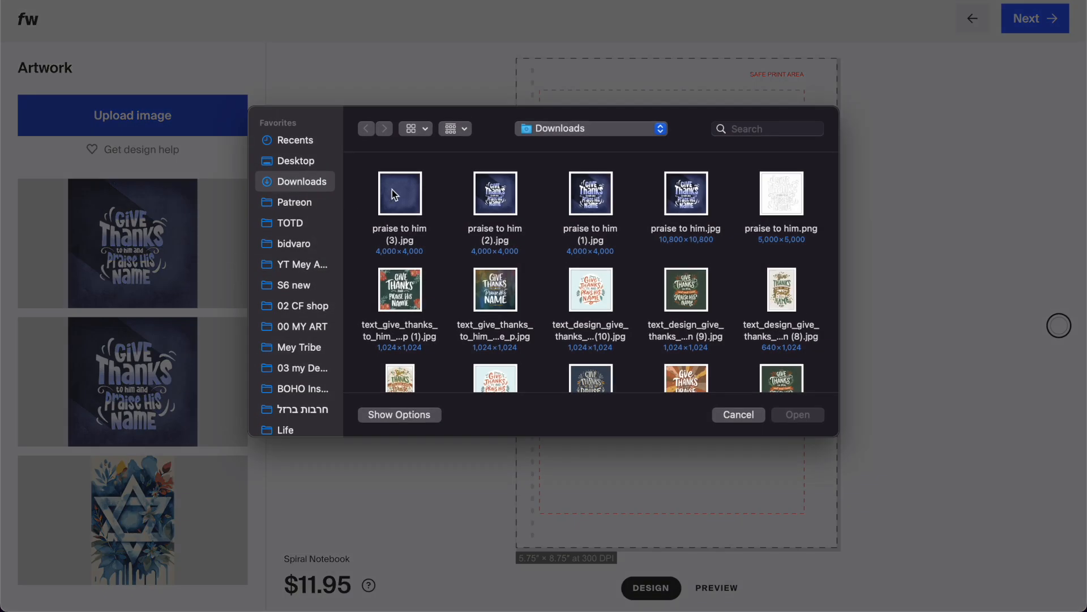
click(407, 180)
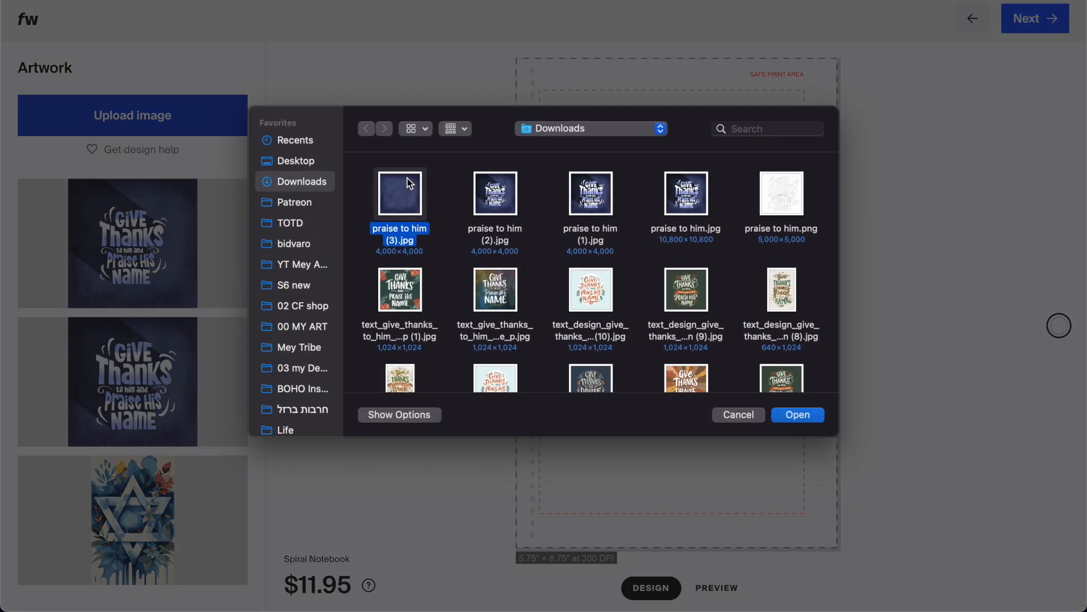
double_click(407, 179)
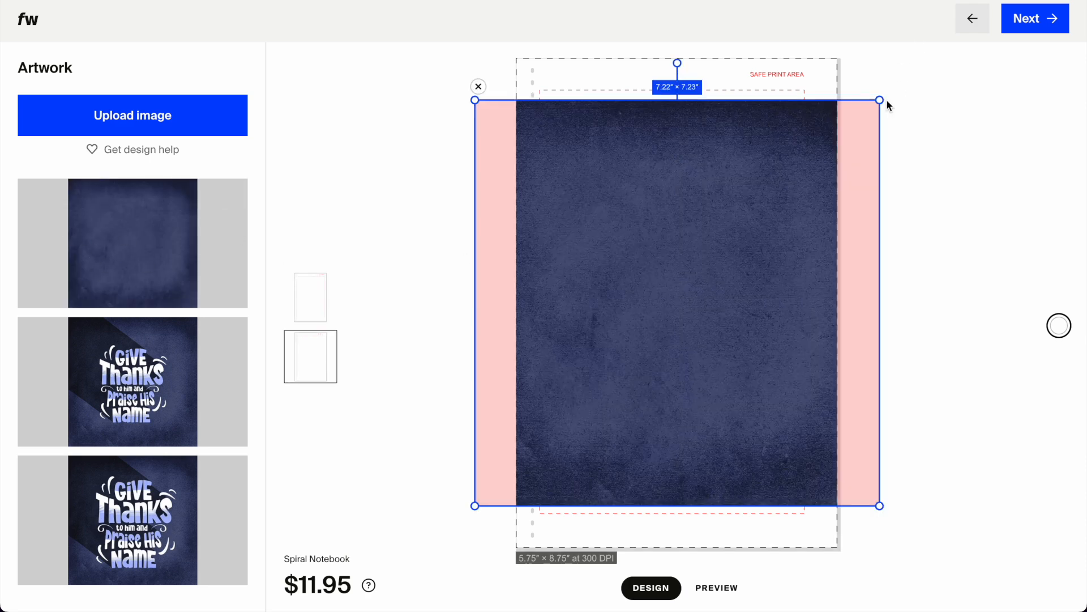
drag(879, 98, 928, 55)
- Preview the notebook mockups of the back, the front and both angled views
click(724, 589)
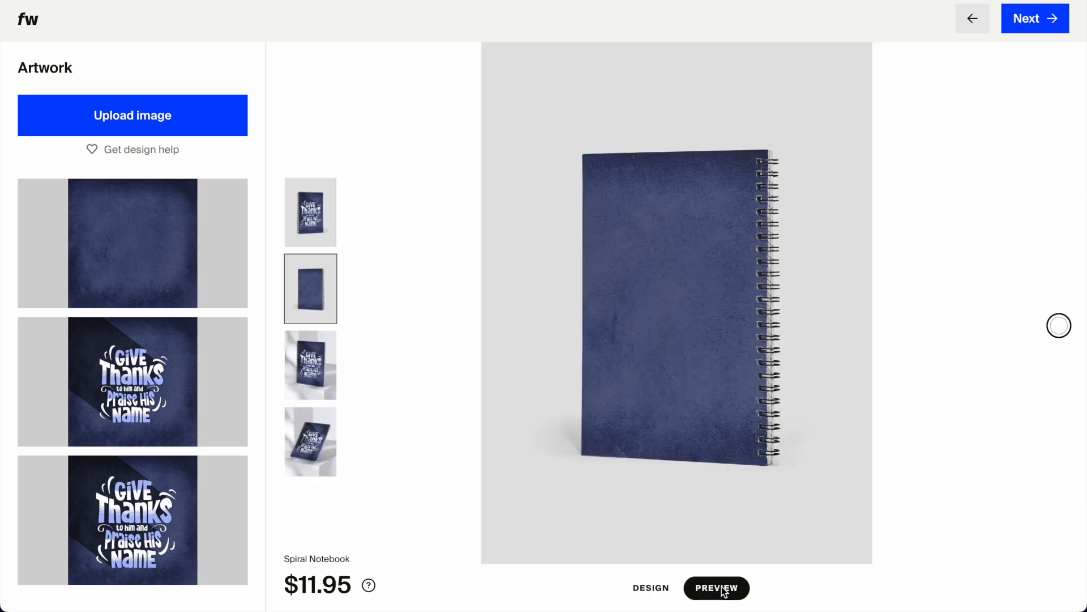
click(317, 218)
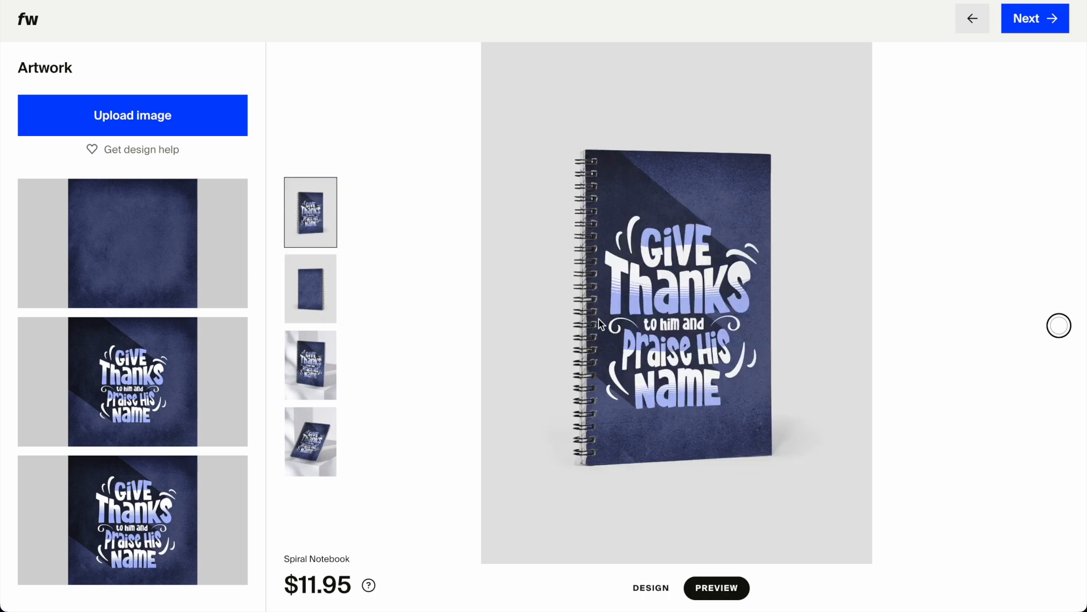
click(314, 364)
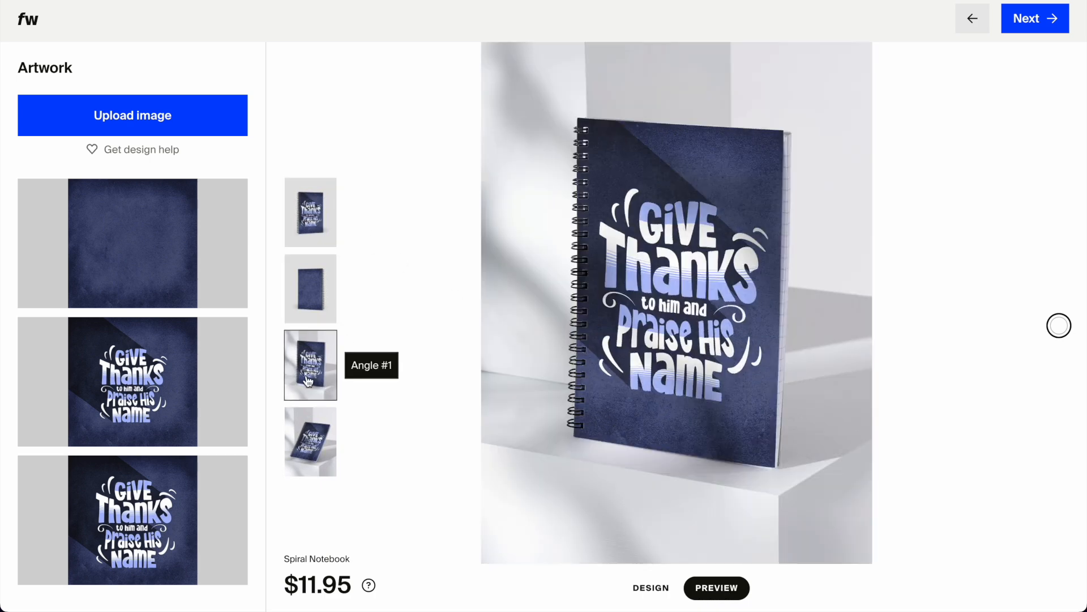
click(328, 447)
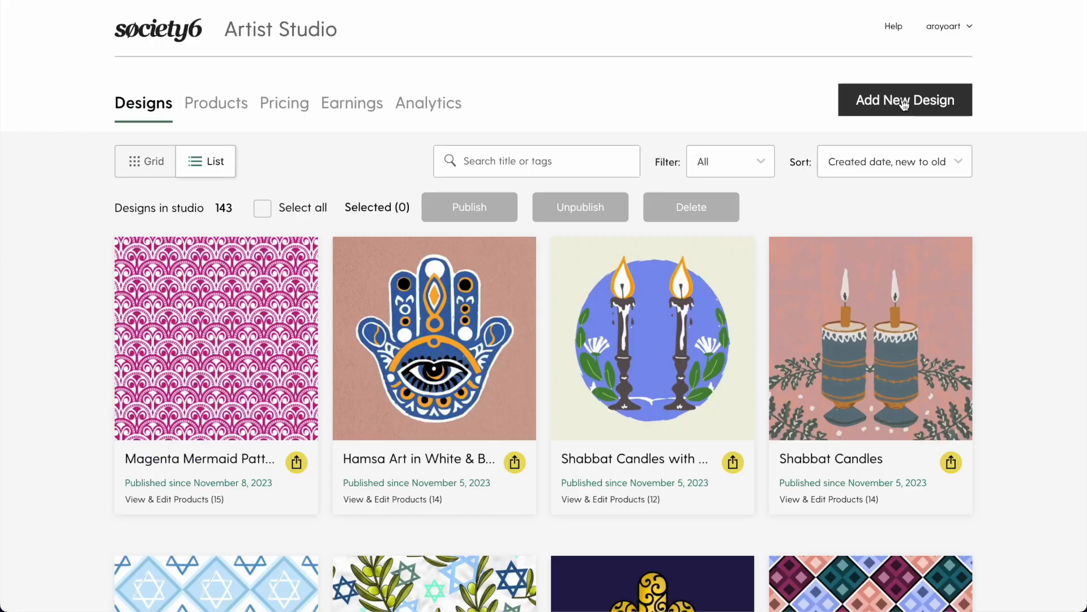
- In Society6 Artist Studio, add a new design from "praise to him.jpg" with the title "Give Thanks to Him (Psalm 100)"
click(903, 100)
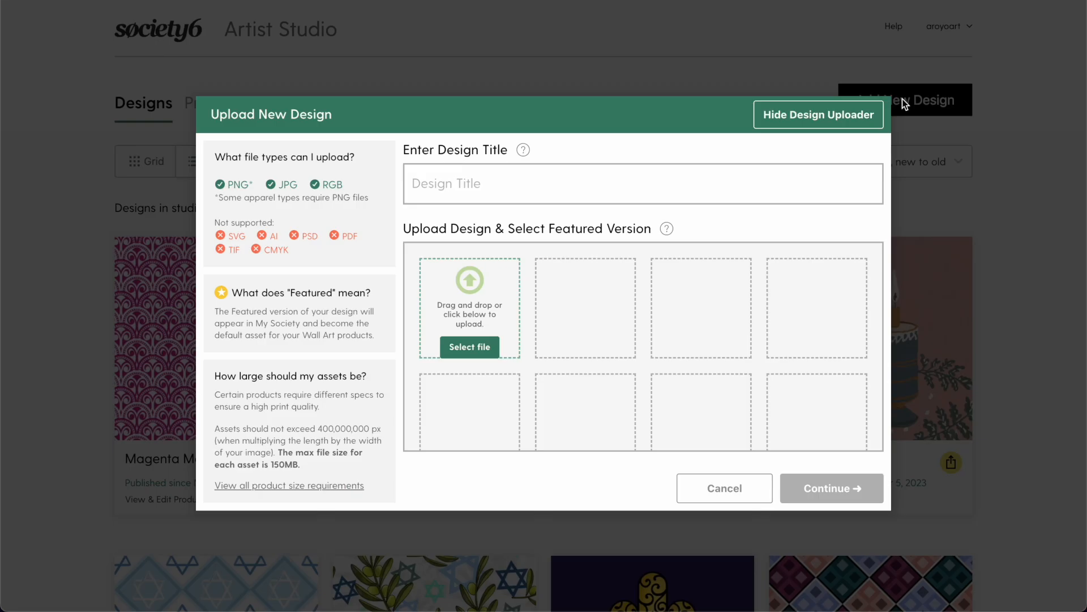
click(471, 347)
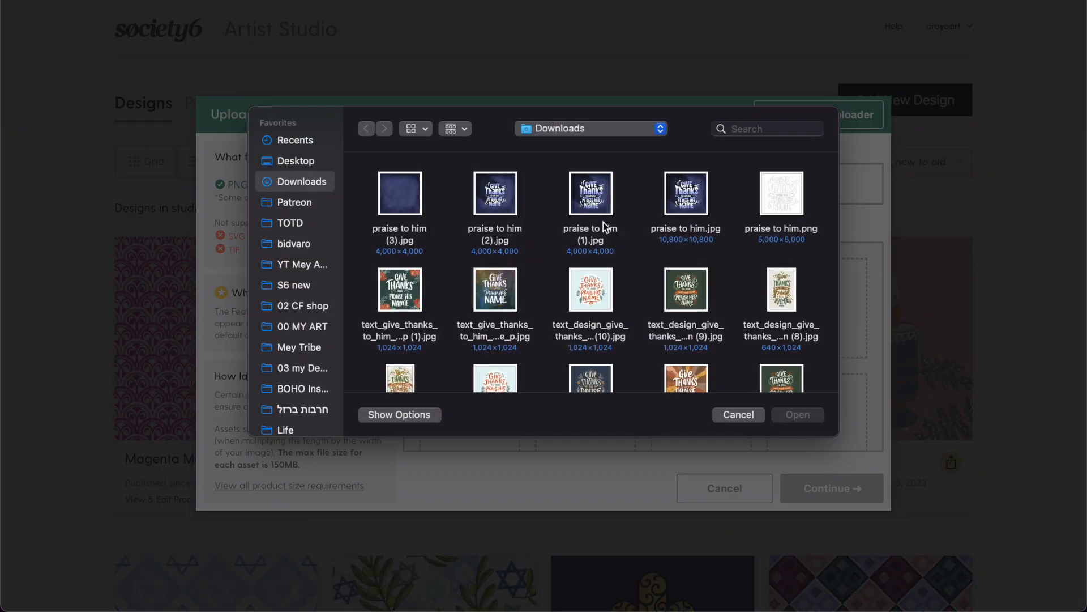
click(693, 207)
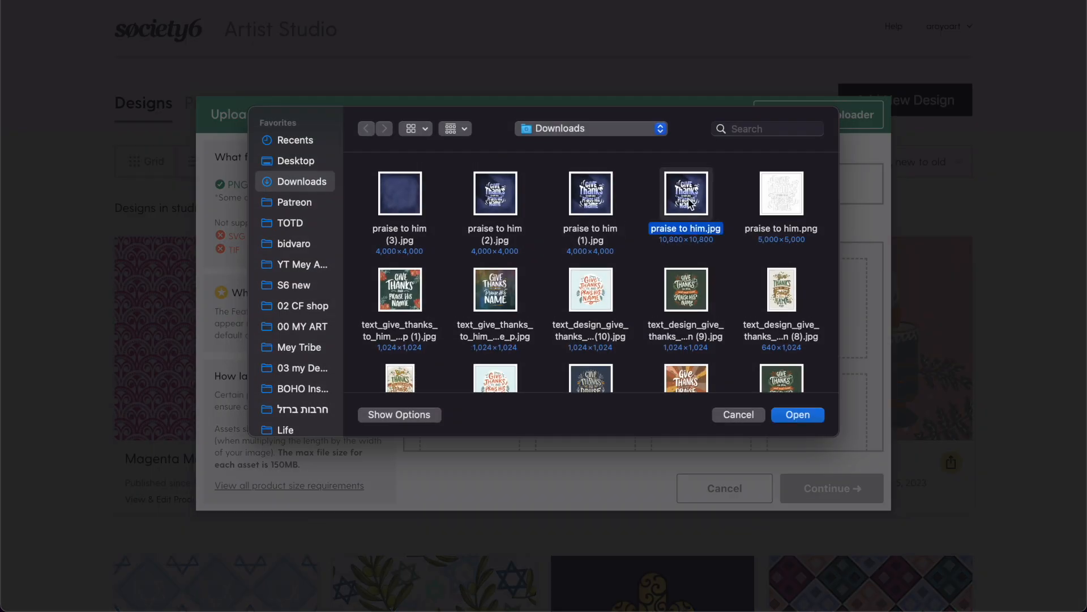
double_click(691, 203)
click(490, 192)
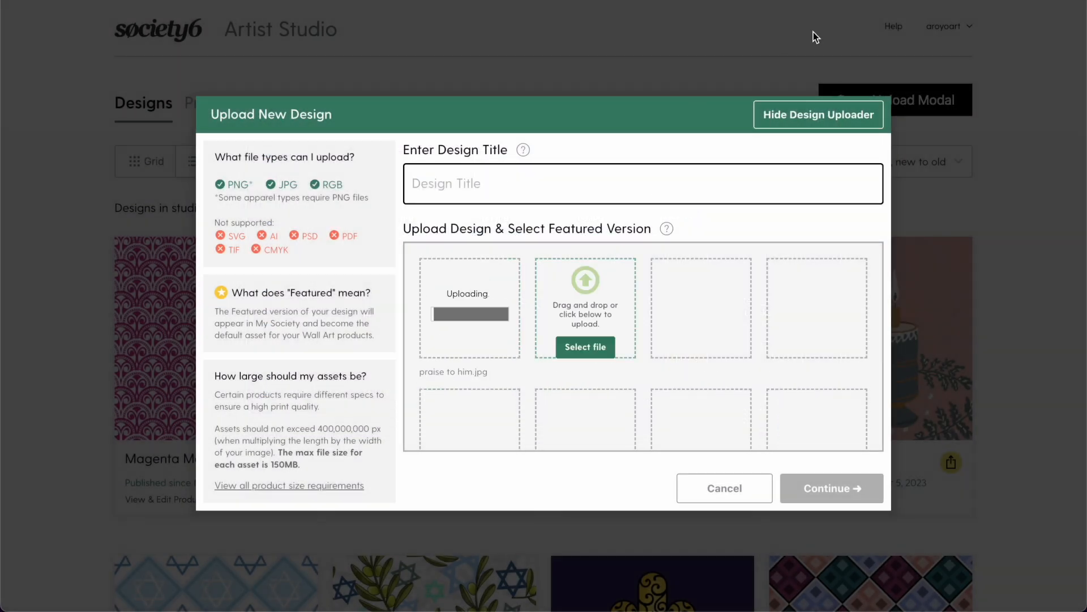
text(Give Thanks to the Lord)
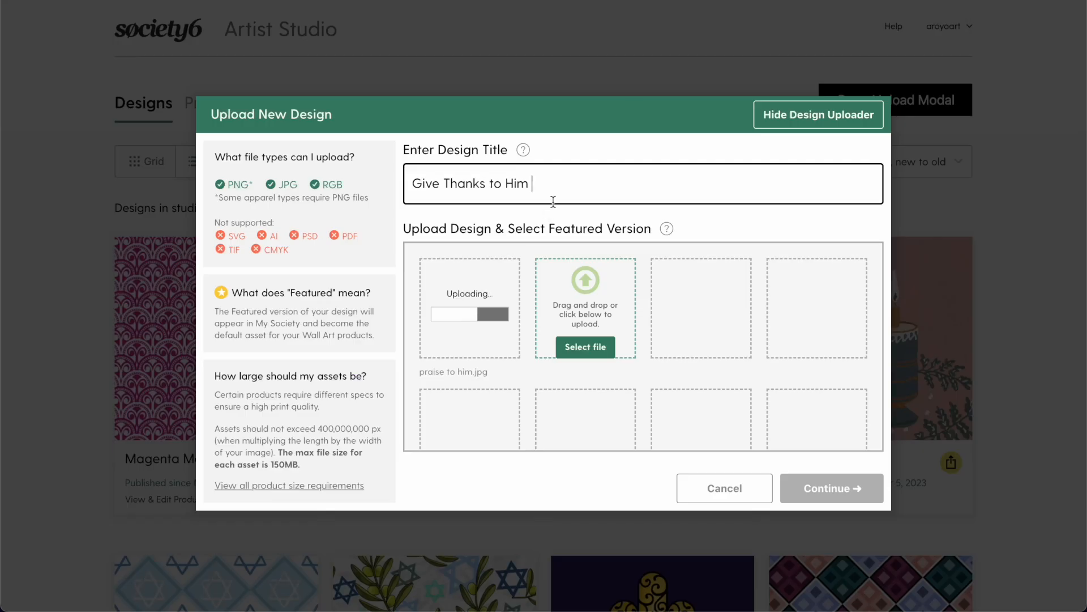
text(alm 100))
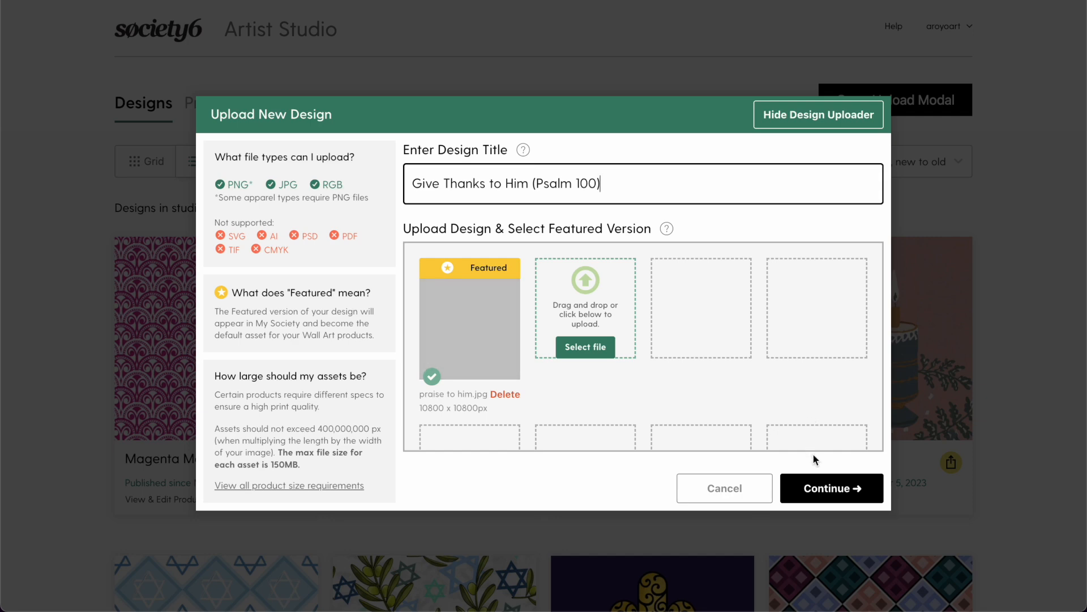
- Accept the artist agreement for the design, declare no mature content and continue to its product list
click(828, 491)
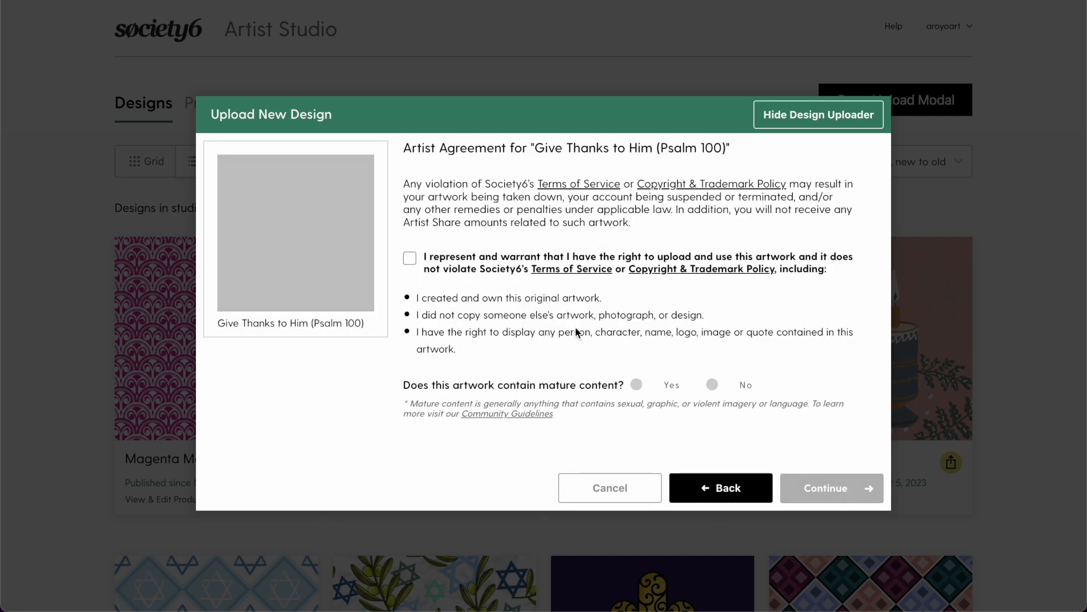
click(409, 259)
click(712, 384)
click(840, 491)
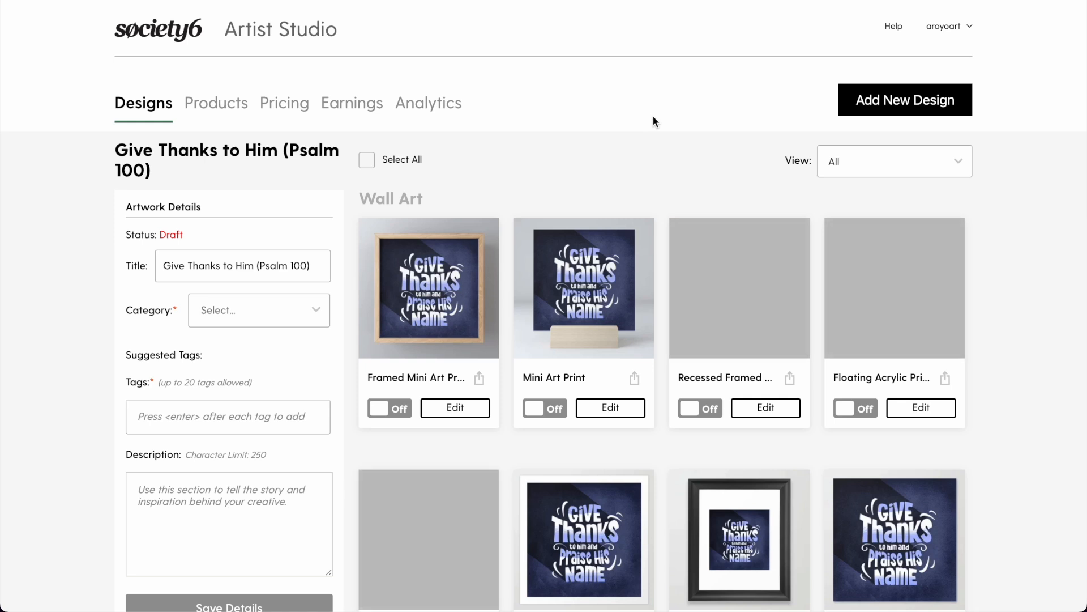
- Enable the Framed Mini Art Print, Mini Art Print and Poster products for the design
click(391, 408)
click(546, 408)
scroll(701, 441, down, 3)
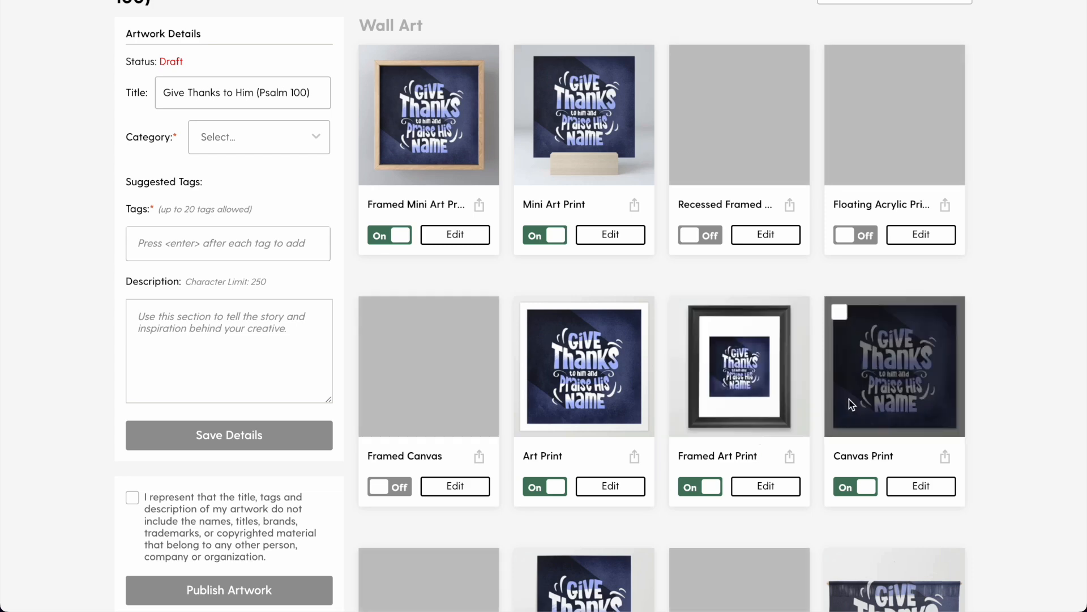
scroll(784, 368, down, 5)
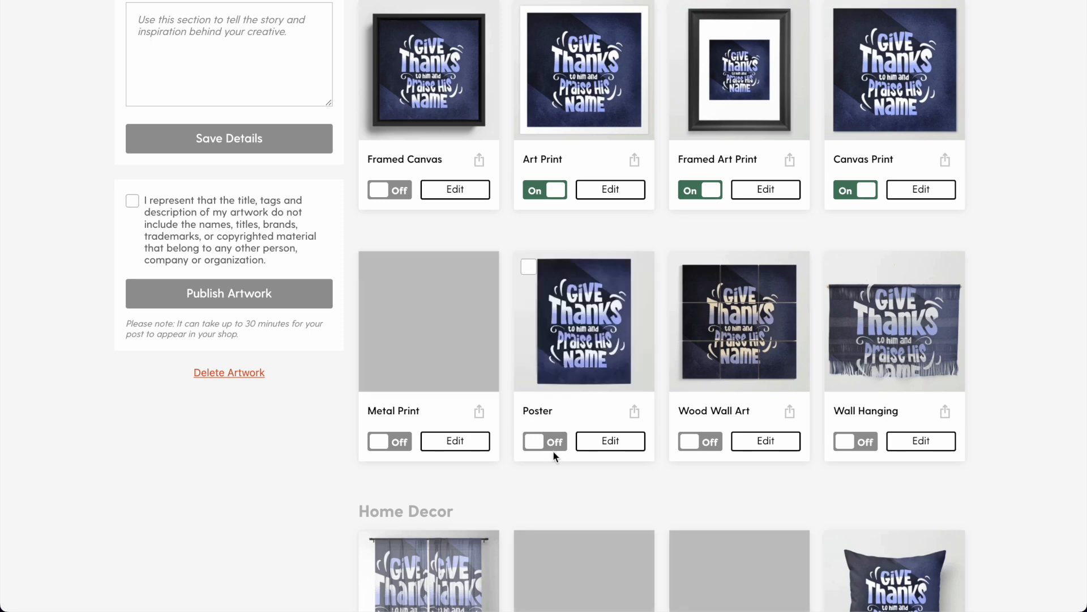
click(556, 447)
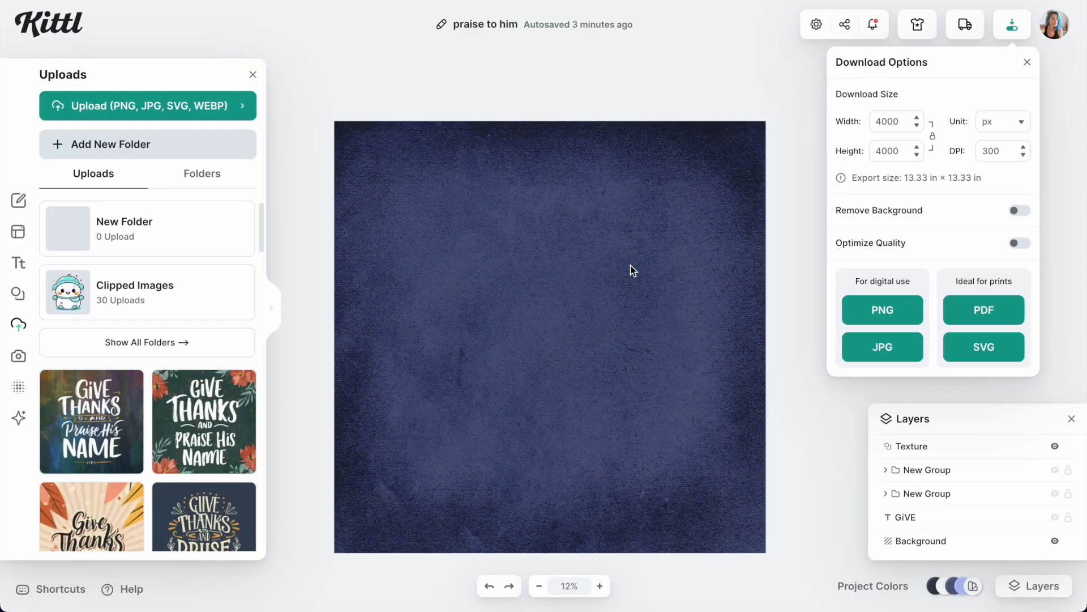
- Switch back to Kittl and make the hidden group of lettering and shadow pieces visible again
click(1055, 468)
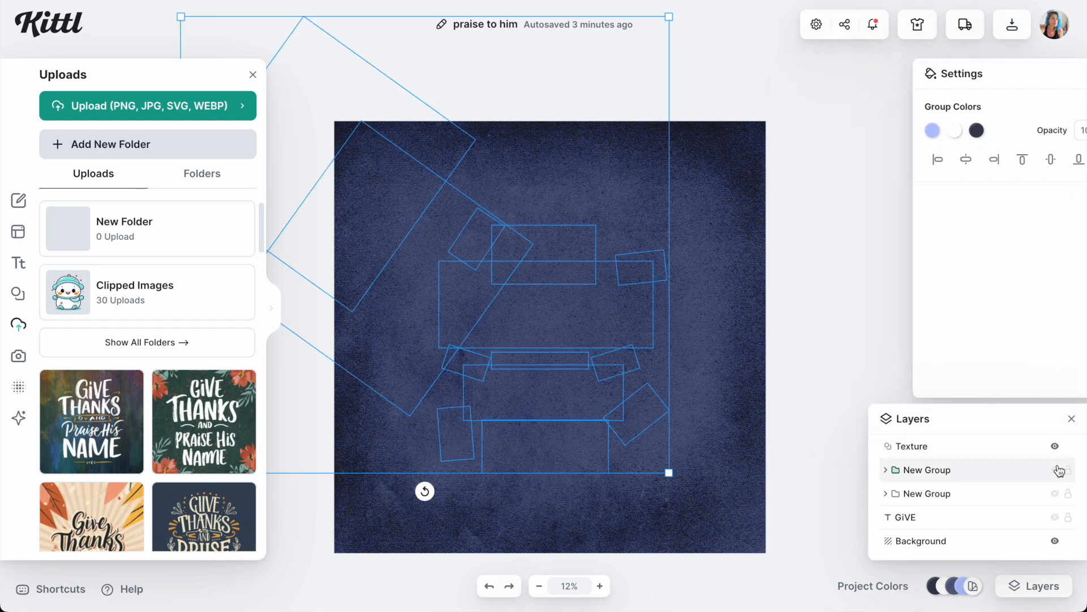
click(1056, 471)
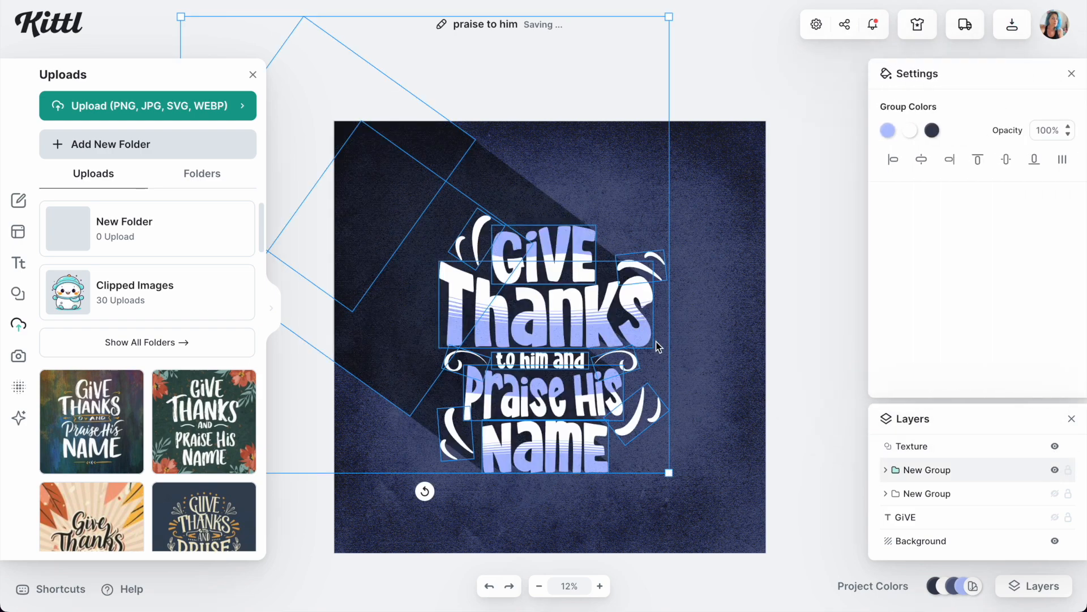
click(824, 227)
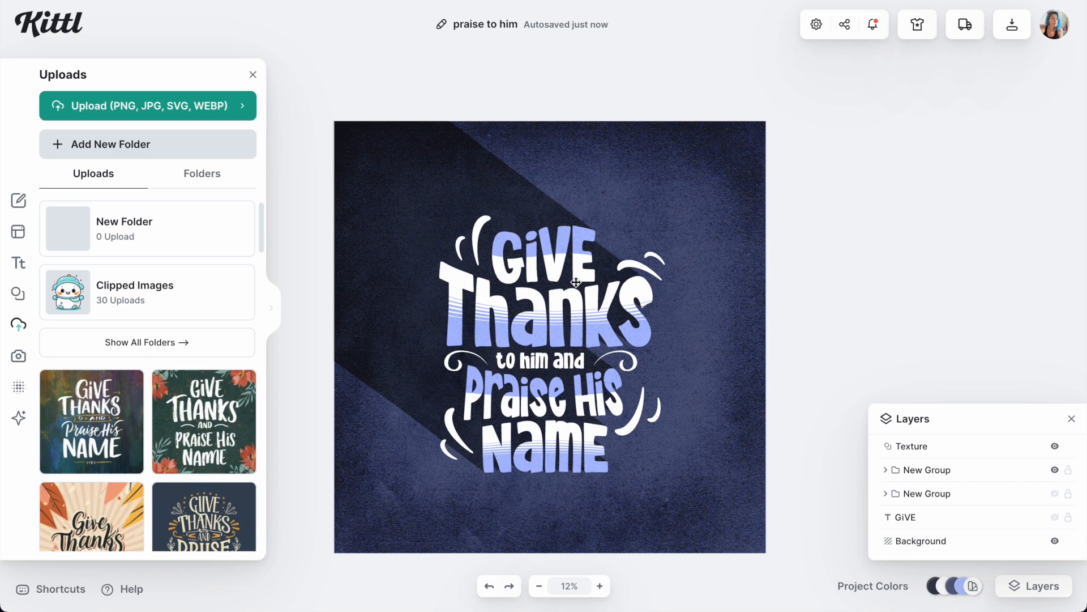
- Export the full design as a 10800 × 10800 px JPG
click(1013, 35)
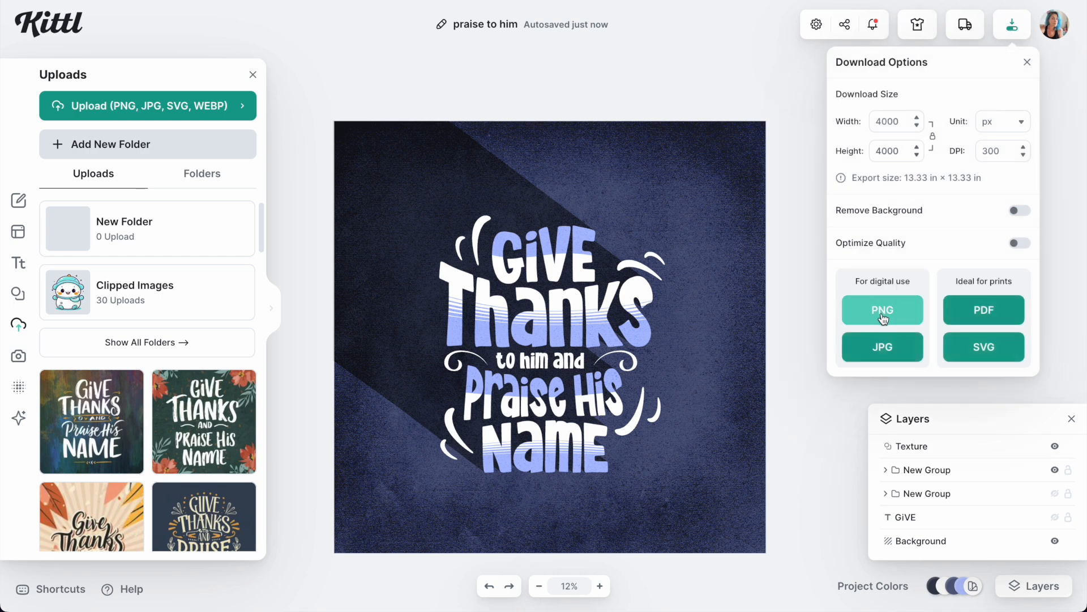
click(886, 121)
text(10800)
key(Tab)
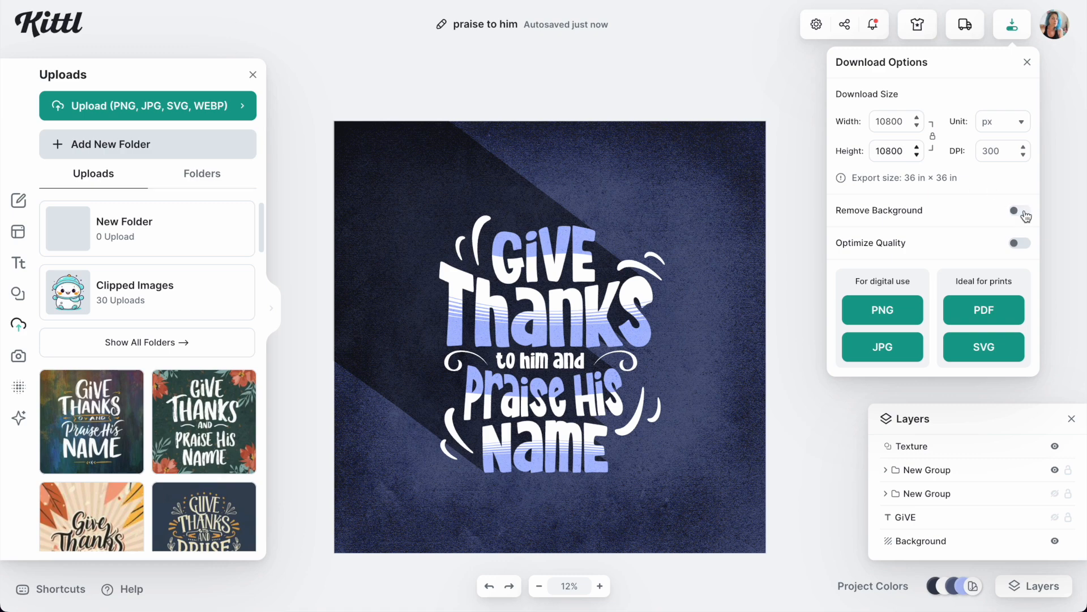
click(897, 350)
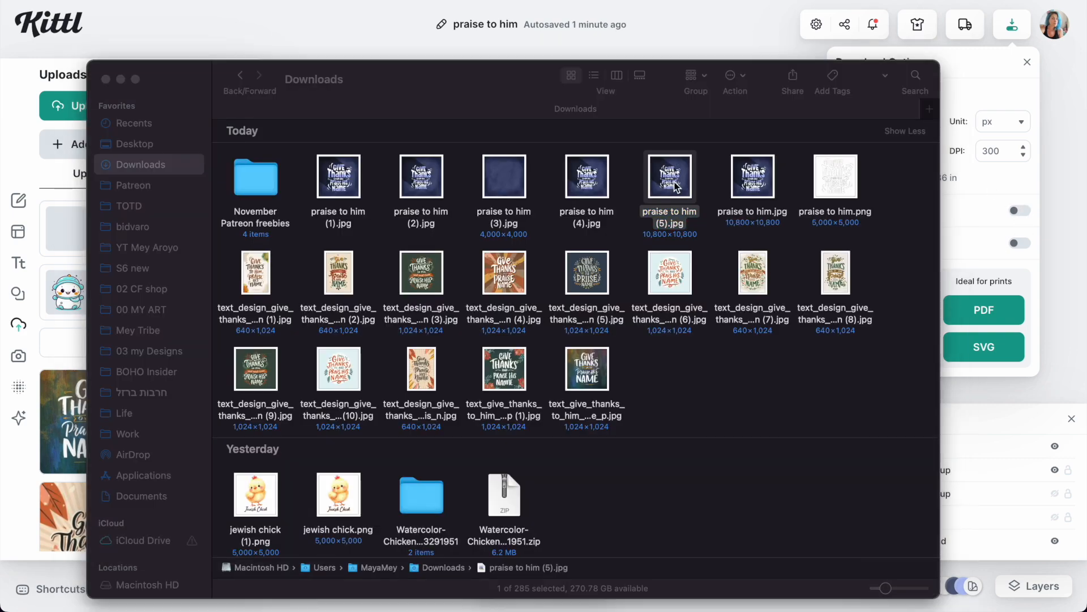
- Open "praise to him (5).jpg" from Downloads and crop its sides to a full-height portrait of 8673 × 10800 px
key(space)
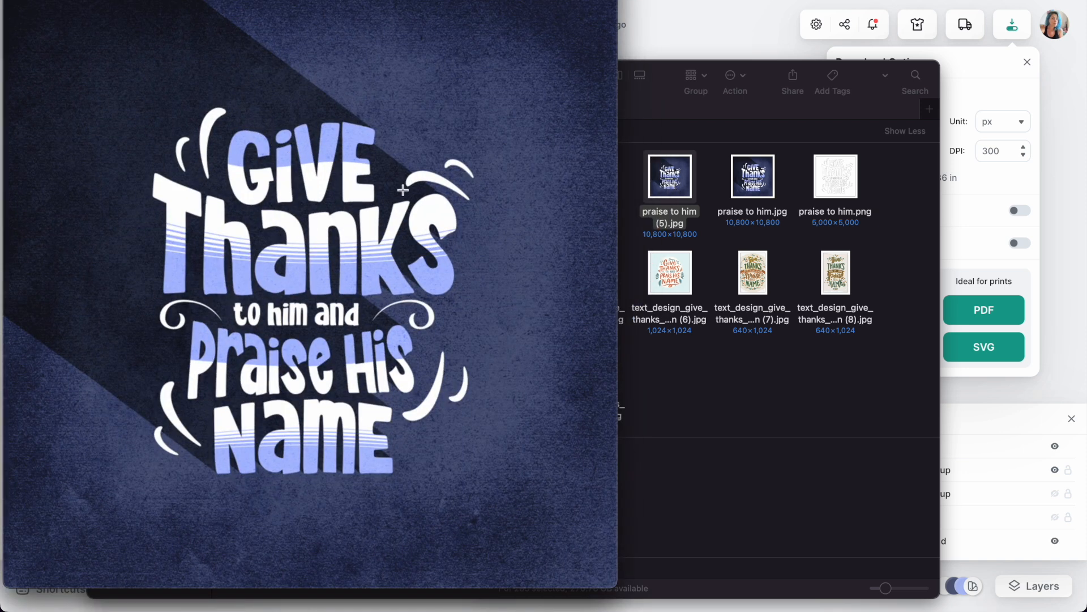
scroll(403, 190, down, 5)
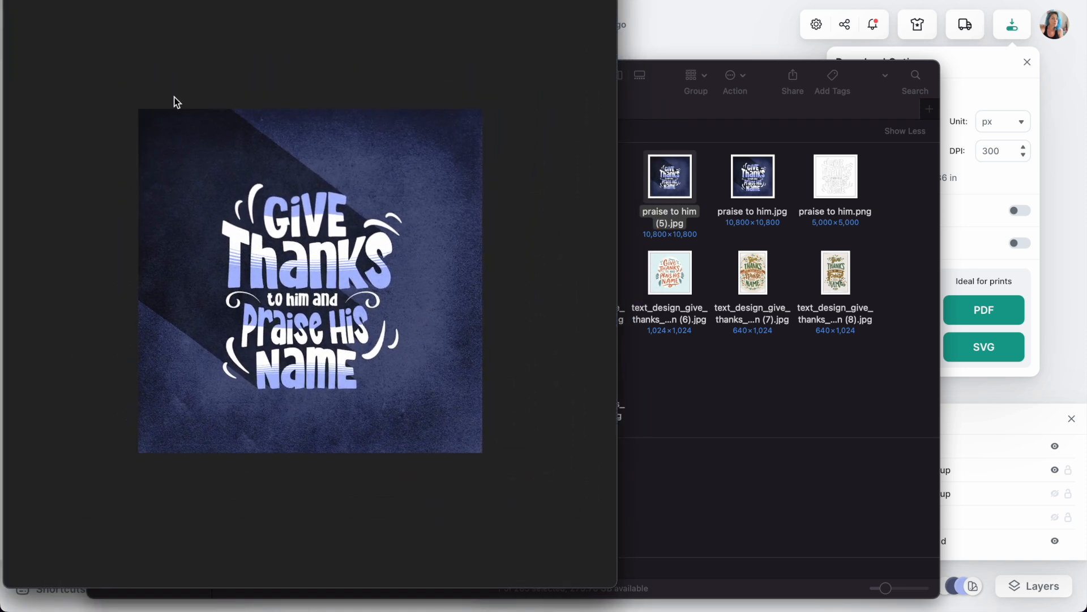
drag(168, 91, 444, 482)
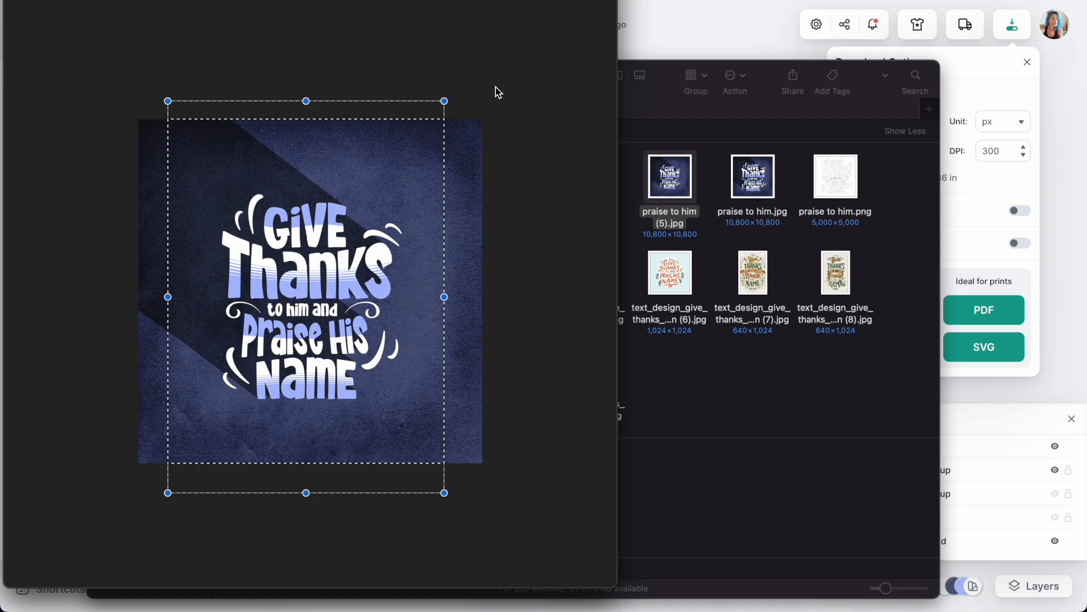
key(Return)
key(Escape)
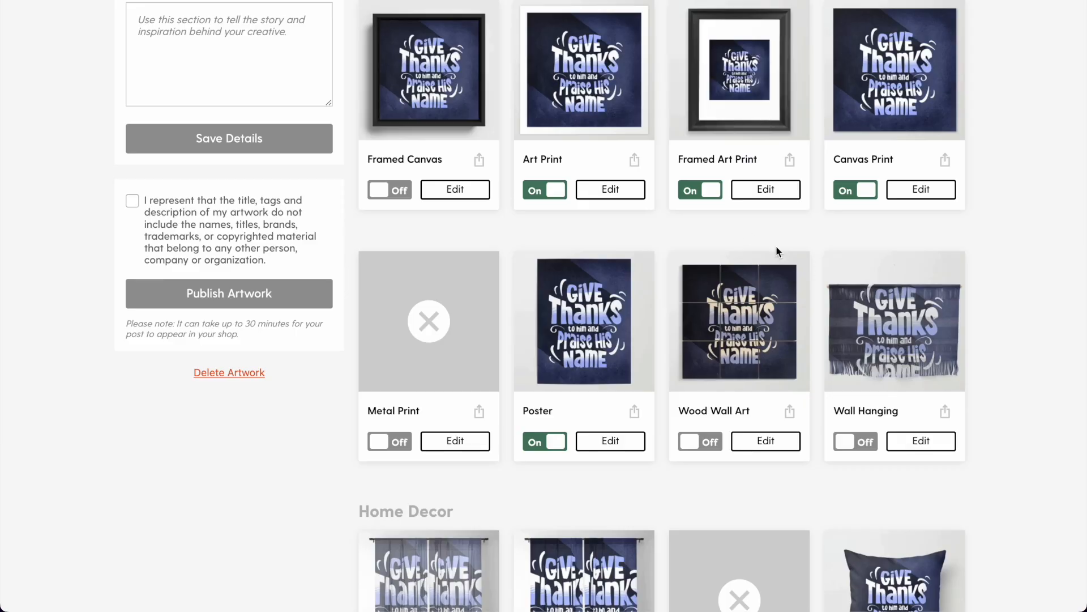
- In Society6, open the Wall Hanging for editing and upload the cropped "praise to him (5).jpg" as its artwork
click(905, 328)
click(878, 316)
click(908, 446)
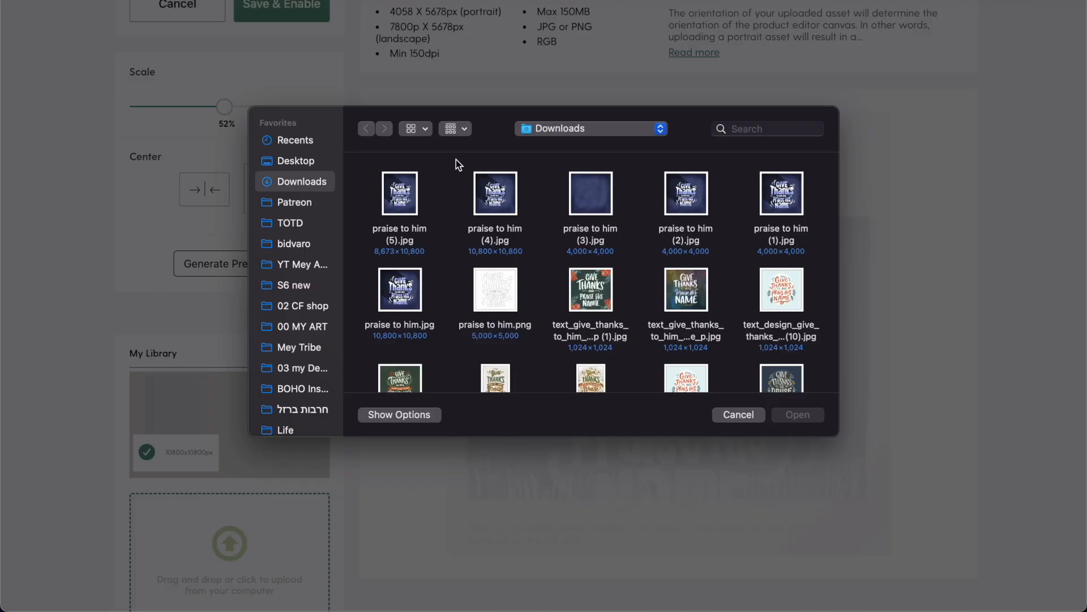
double_click(406, 204)
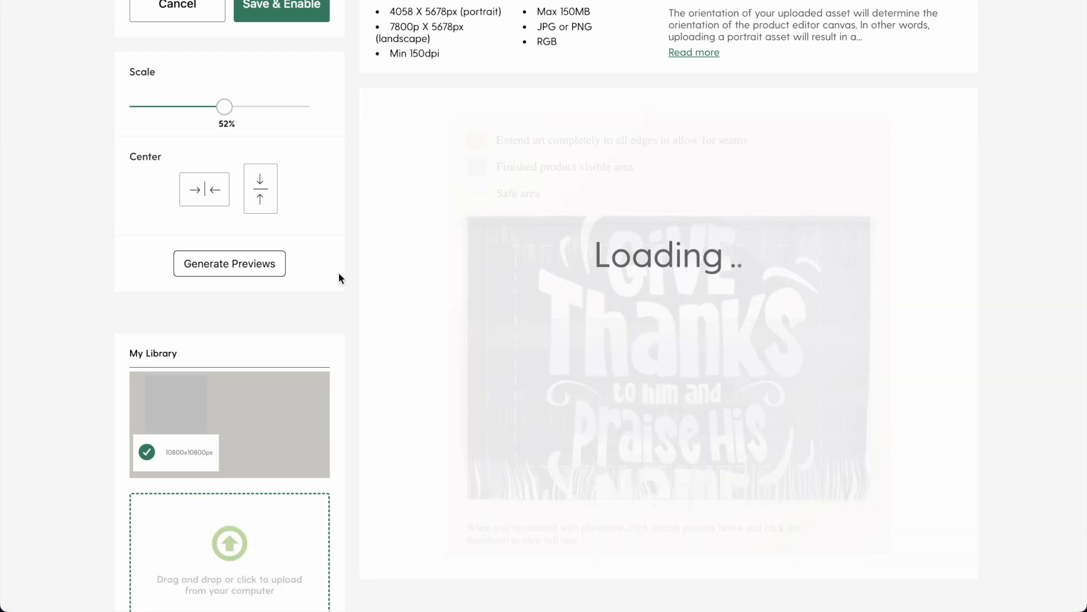
- Save and enable the Wall Hanging with its uploaded portrait artwork
scroll(338, 273, up, 4)
click(294, 230)
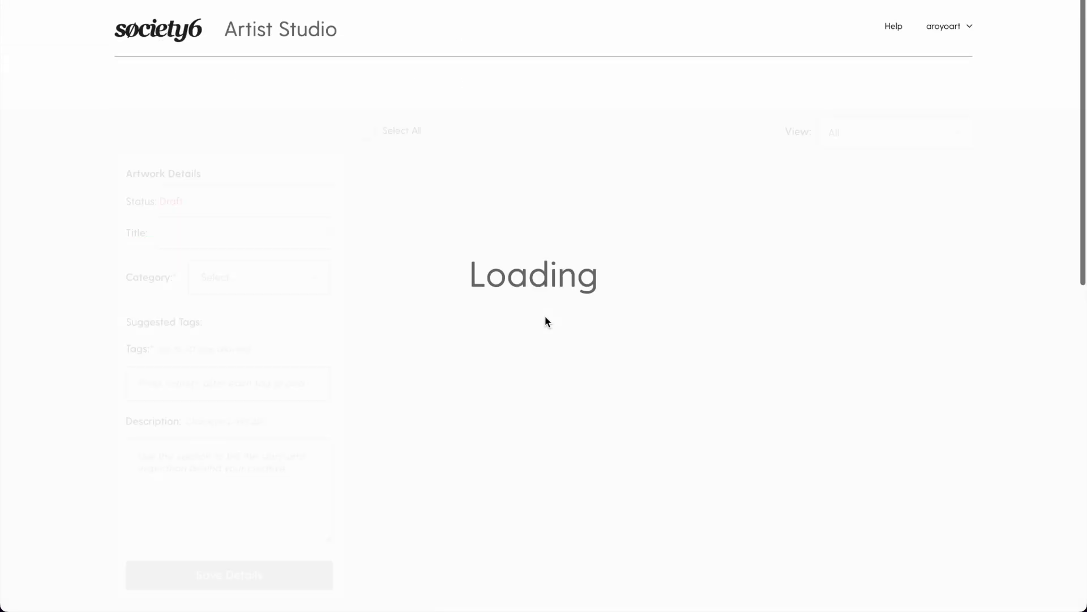
- Edit the Framed Art Print to use the 8673 × 10800 px library image, and save and enable it
scroll(908, 194, down, 6)
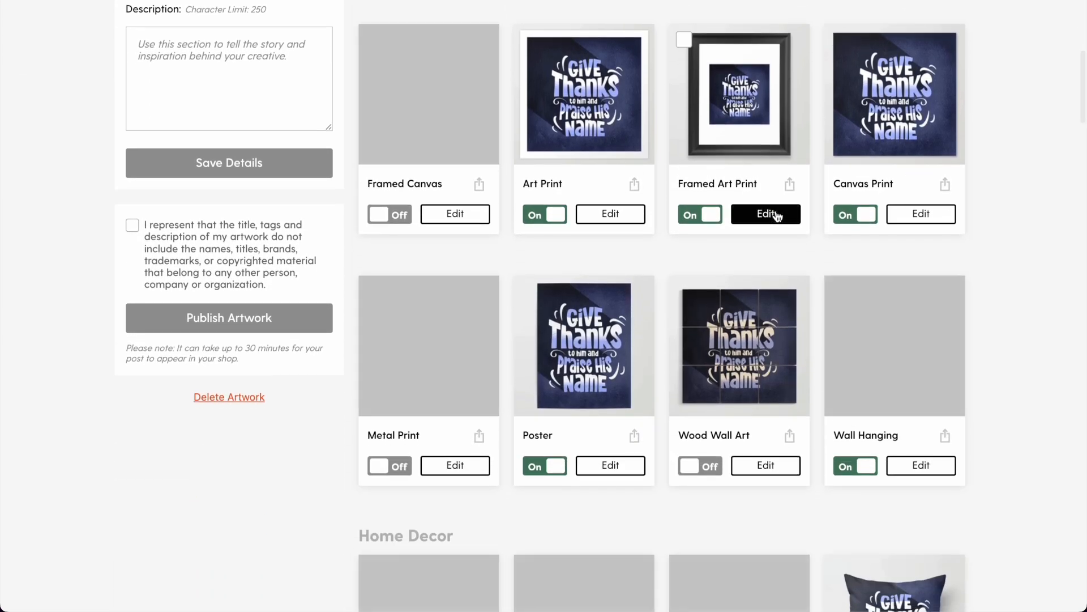
click(762, 217)
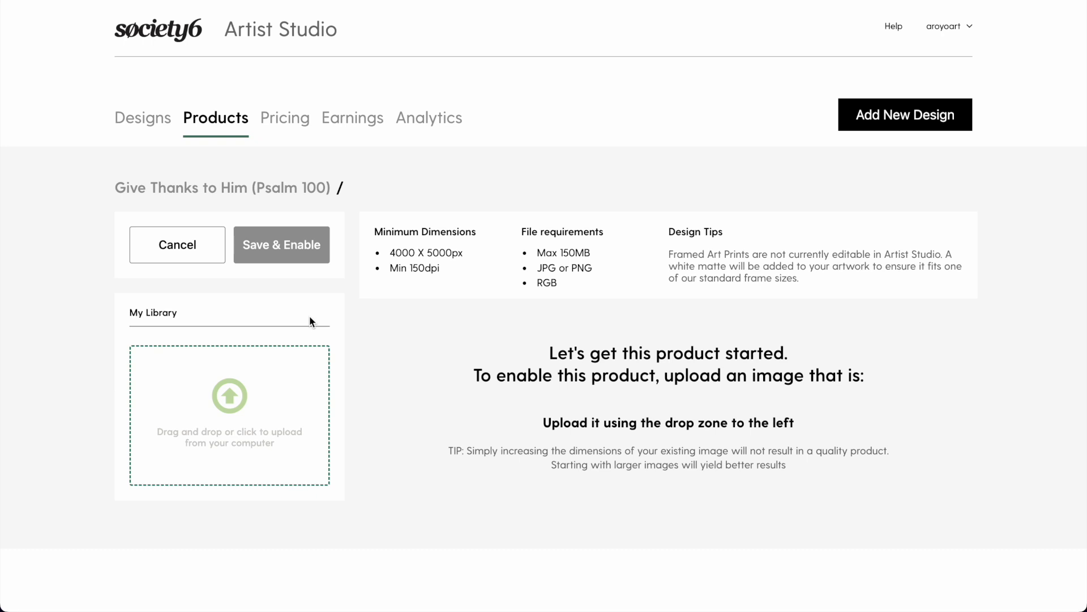
scroll(164, 447, down, 2)
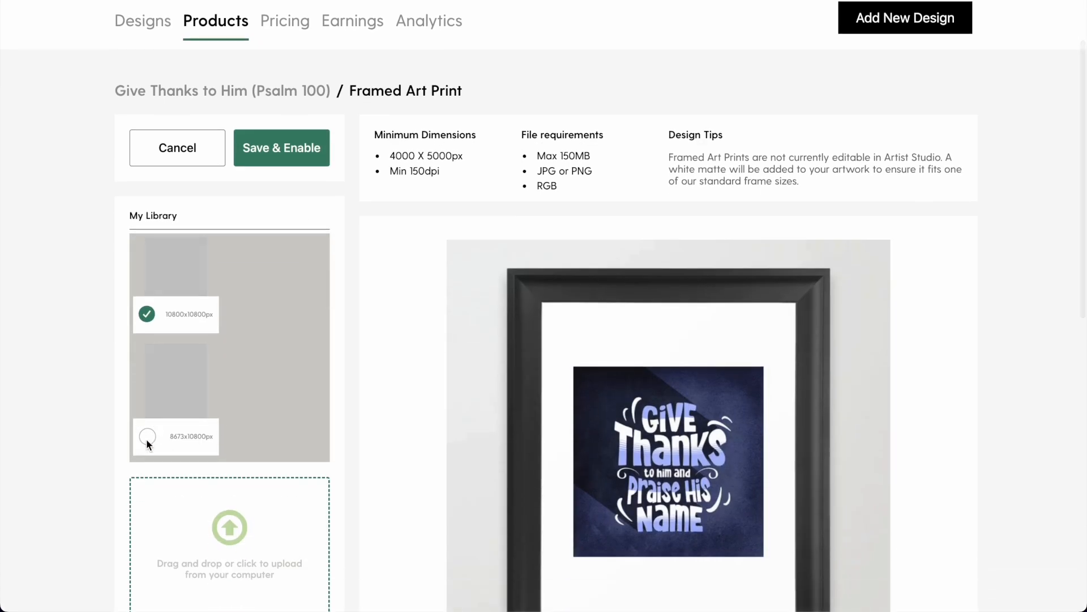
scroll(389, 358, down, 3)
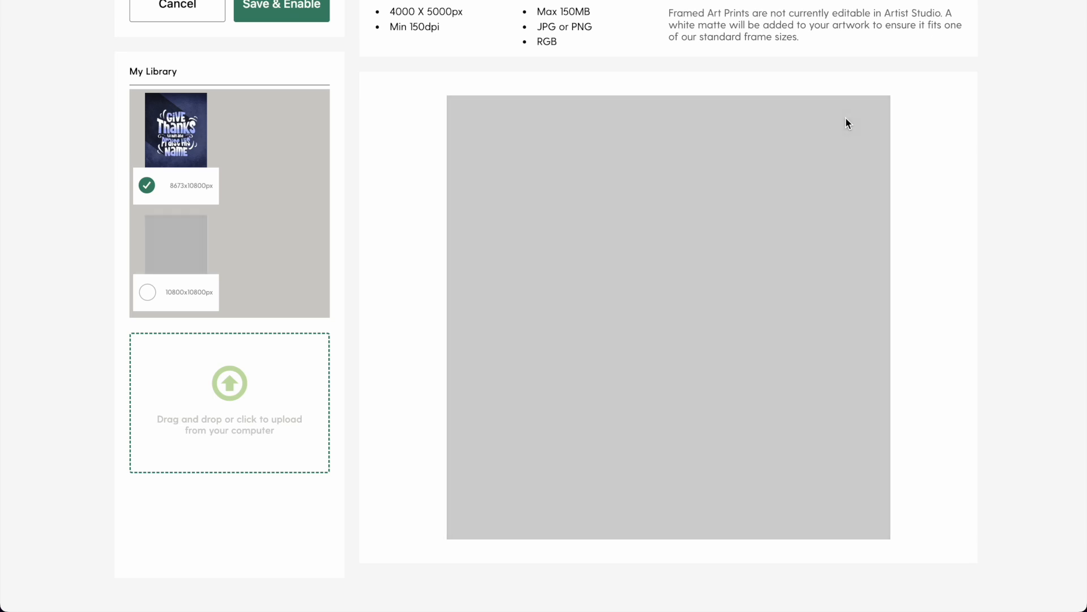
scroll(368, 108, up, 3)
click(305, 139)
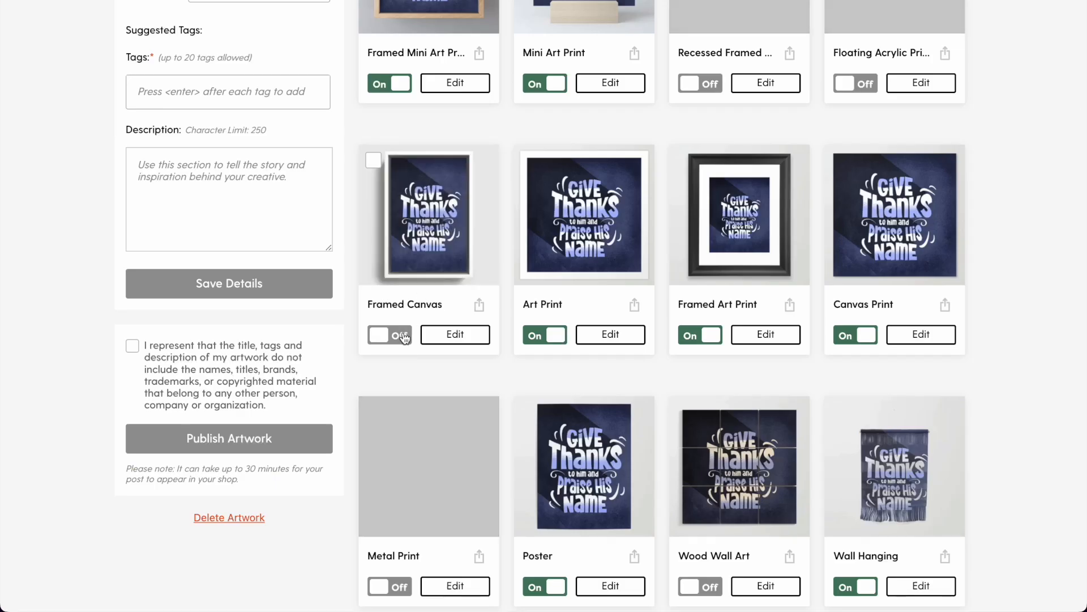
- Enable the Framed Canvas, Wood Wall Art, Floating Acrylic Print, Recessed Framed Print and Metal Print among the Wall Art products
click(403, 336)
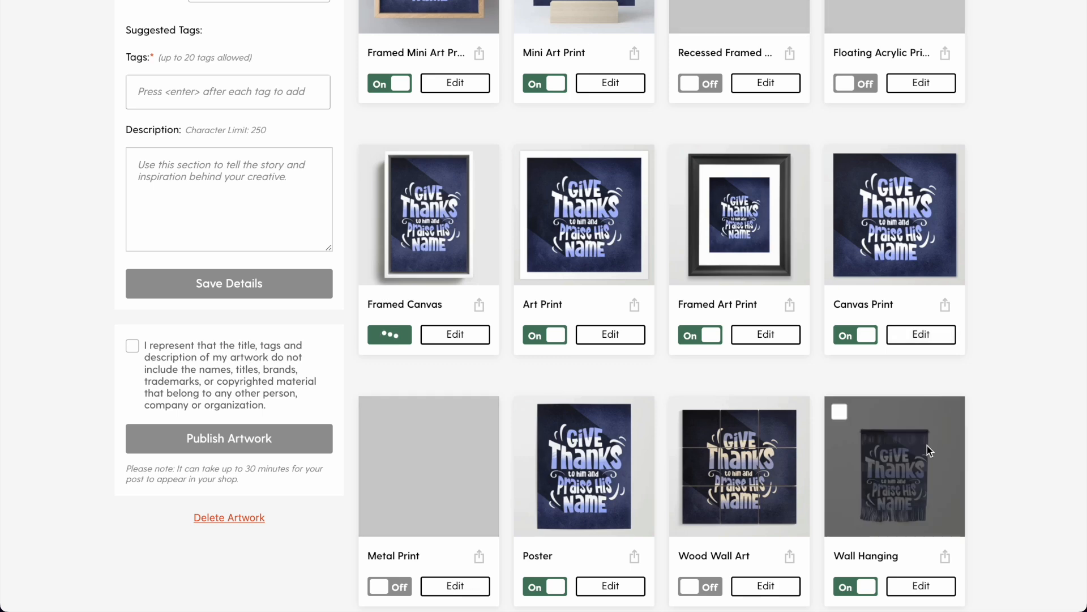
scroll(929, 450, down, 2)
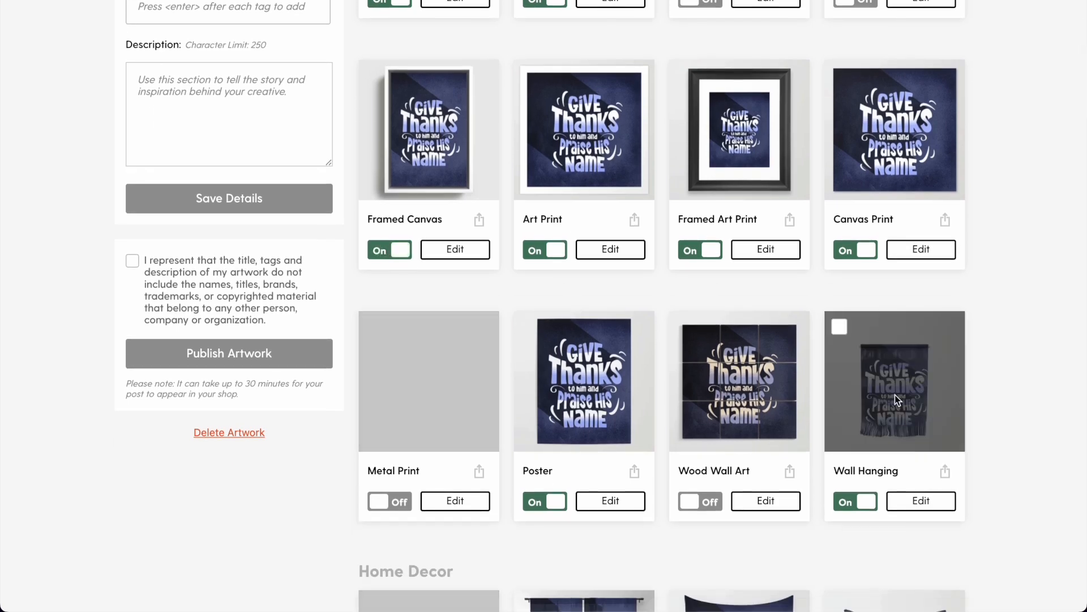
click(711, 504)
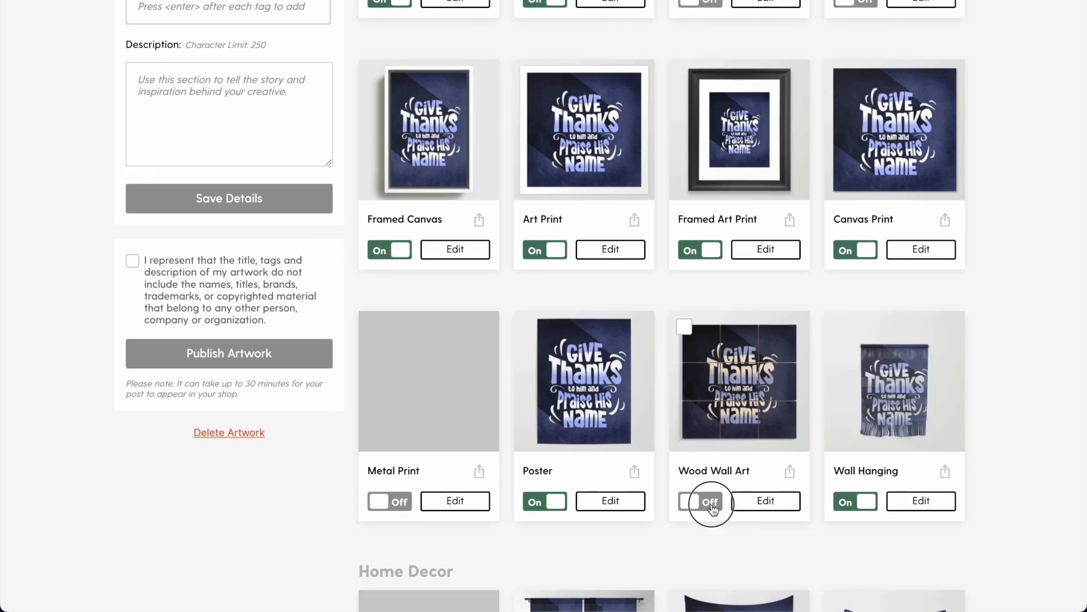
scroll(936, 277, up, 3)
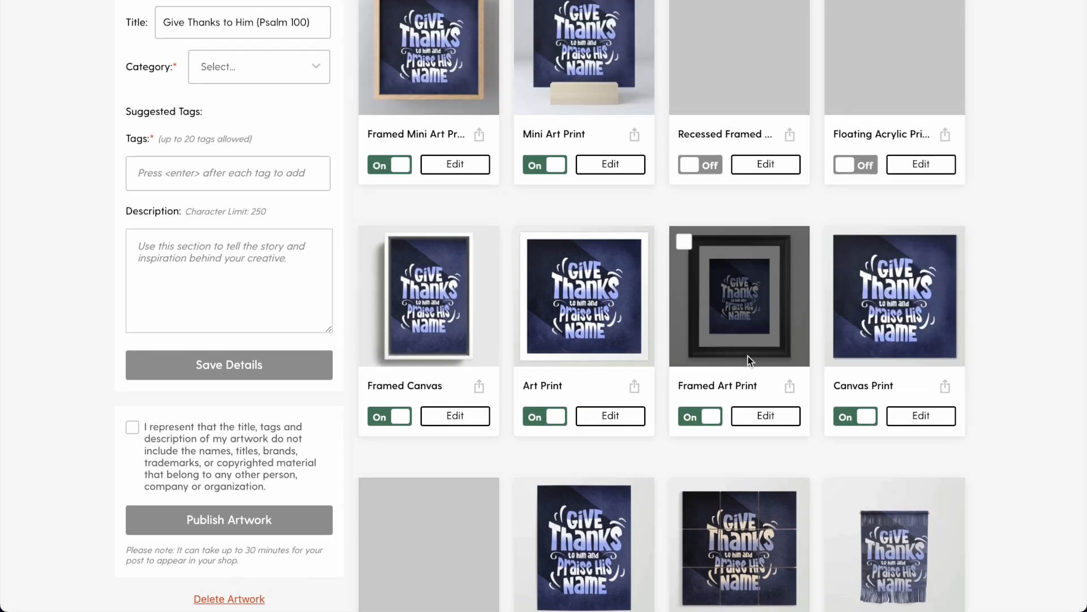
scroll(779, 191, up, 2)
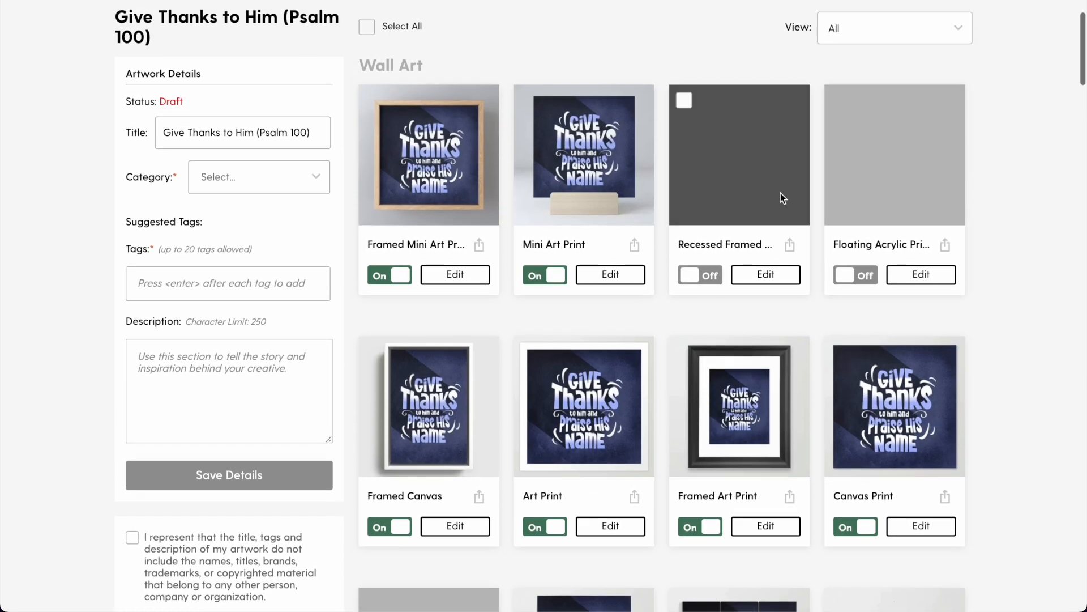
click(866, 277)
click(705, 276)
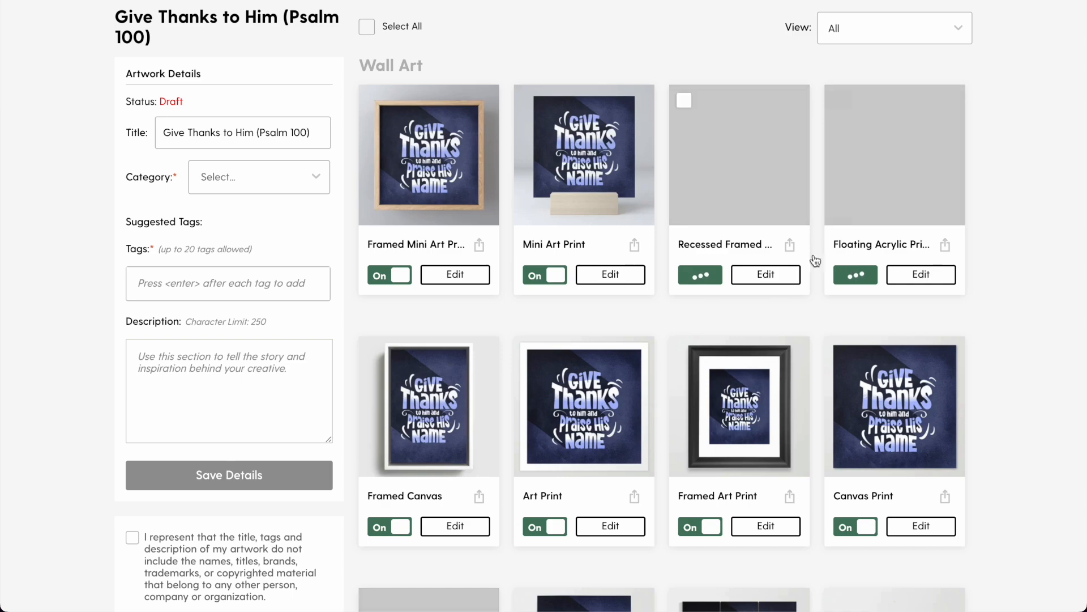
scroll(774, 202, down, 8)
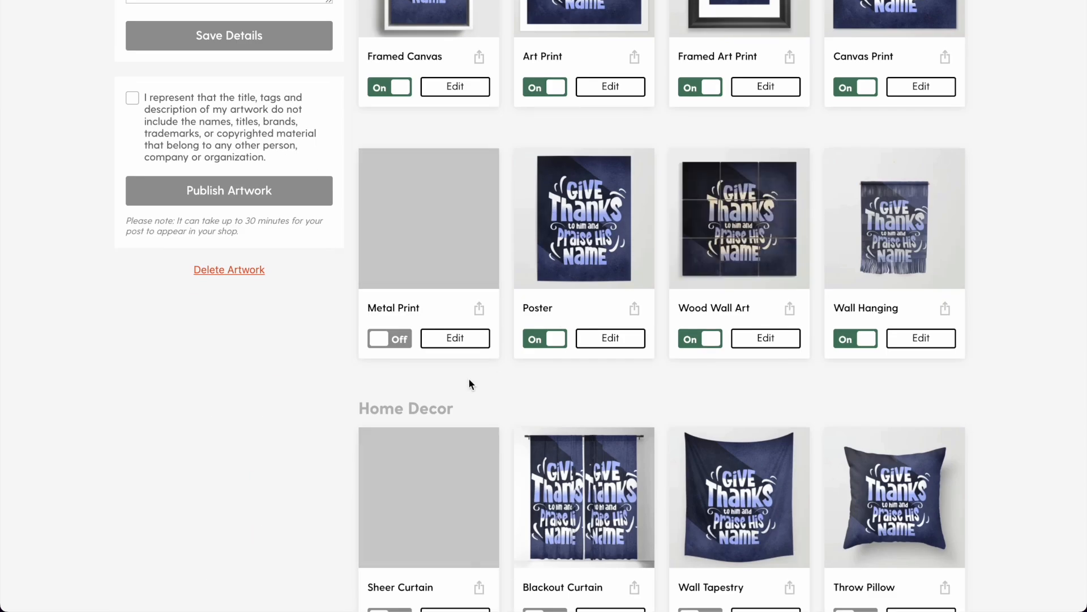
click(398, 340)
- Enable the Blackout Curtain, Wall Tapestry, Throw Pillow, Sheer Curtain, Wall Mural and Wall Clock among the Home Decor products
scroll(590, 348, down, 5)
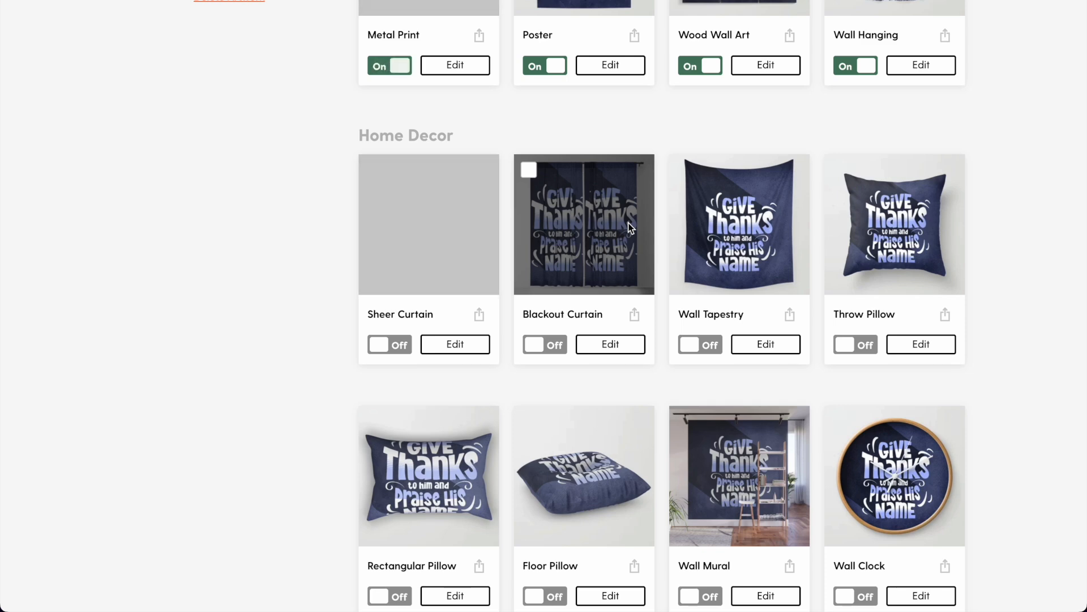
click(553, 344)
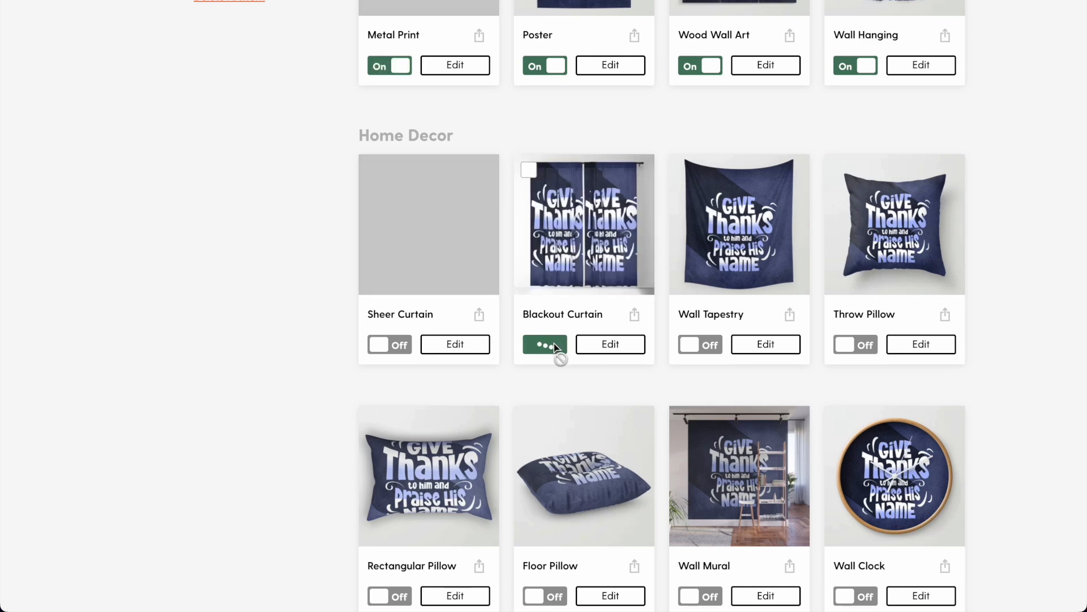
click(700, 344)
click(856, 344)
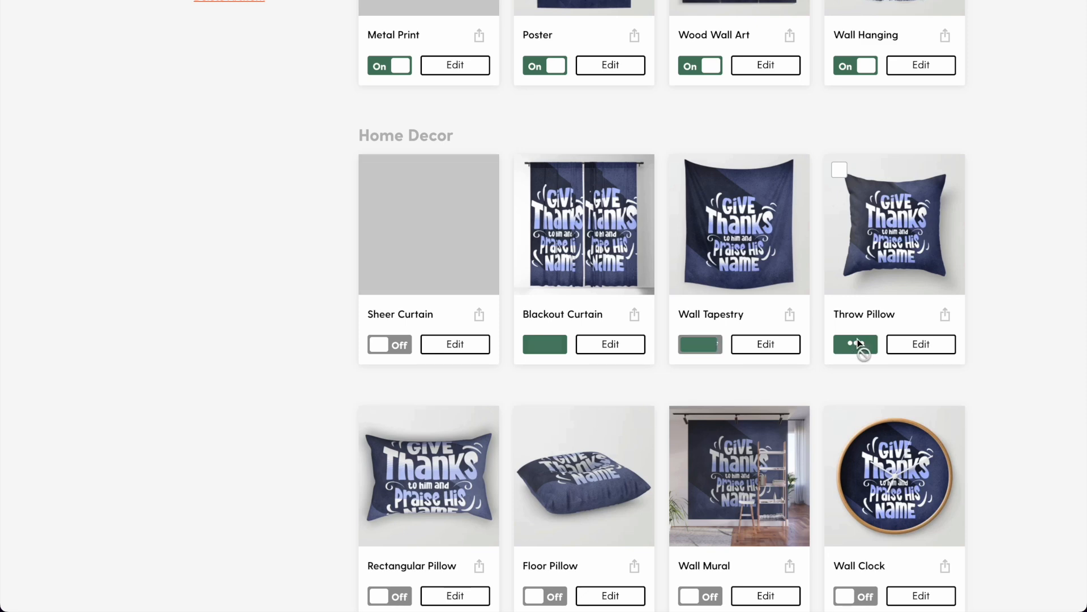
click(395, 345)
scroll(402, 354, down, 4)
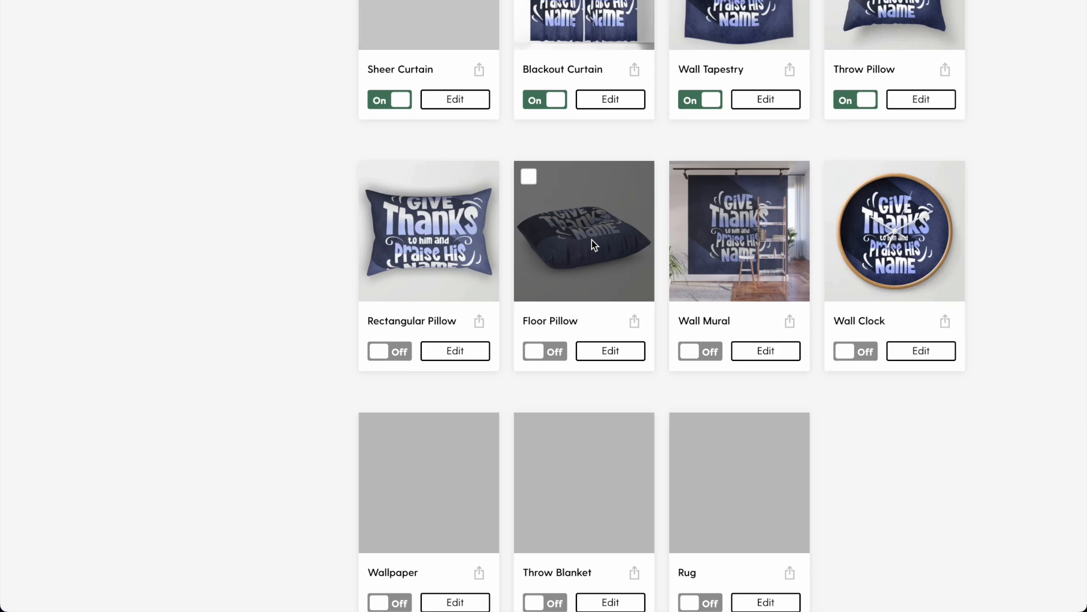
click(705, 352)
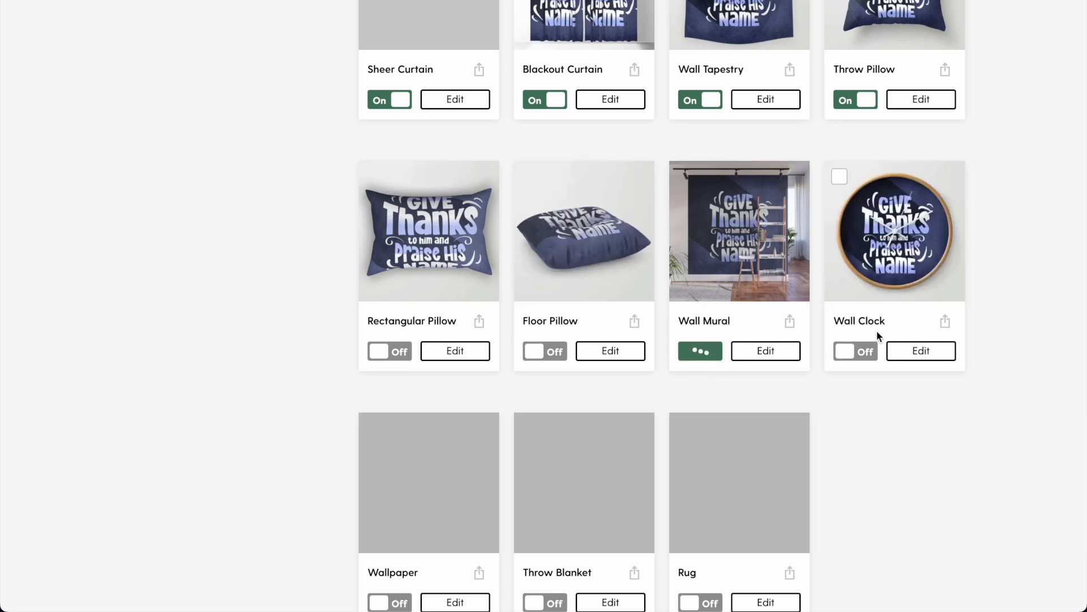
click(860, 351)
- Look through the remaining product categories and examine how the design sits on the Home Decor and Furniture previews
scroll(688, 255, down, 5)
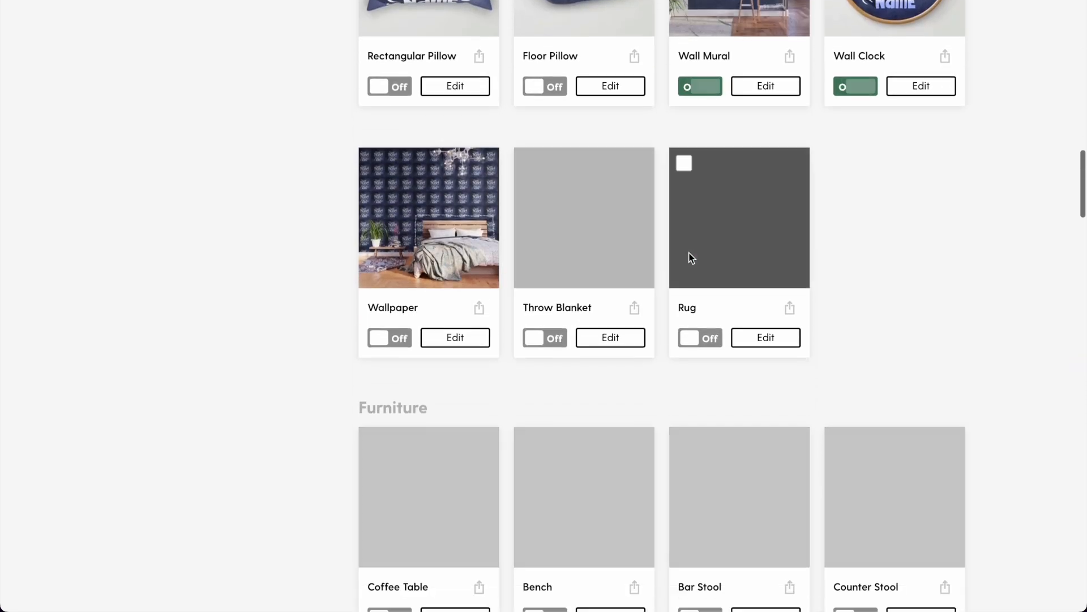
scroll(691, 257, down, 3)
scroll(844, 215, down, 20)
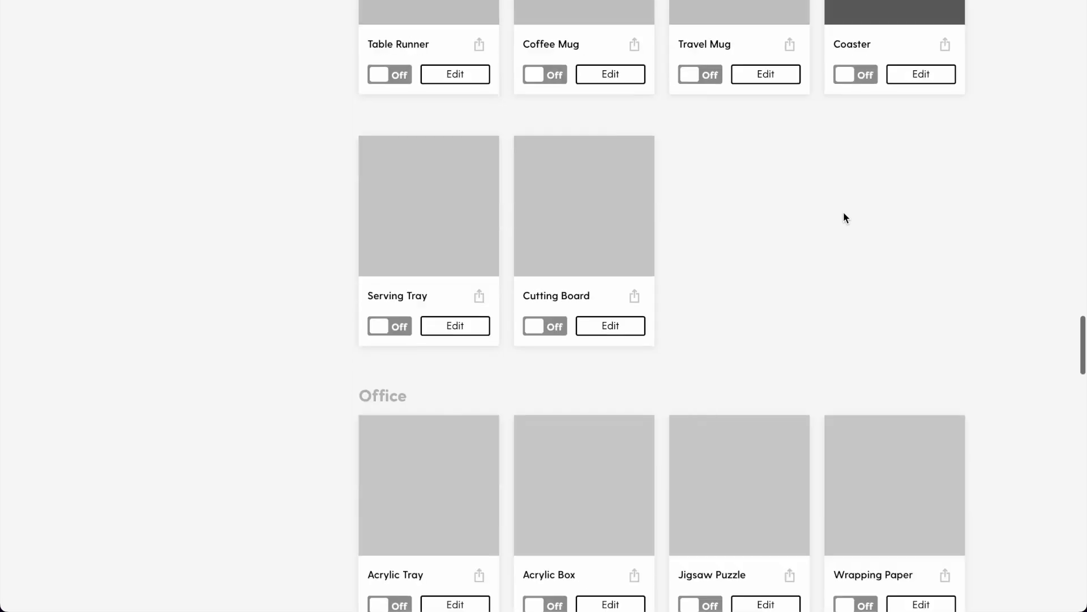
scroll(844, 218, down, 20)
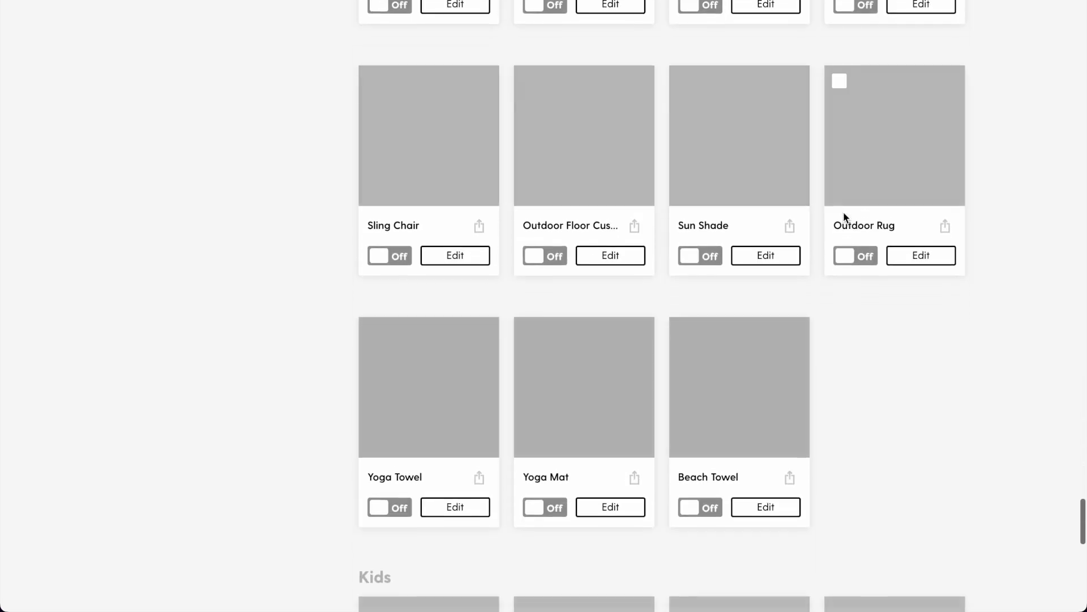
scroll(844, 216, down, 10)
scroll(844, 212, up, 20)
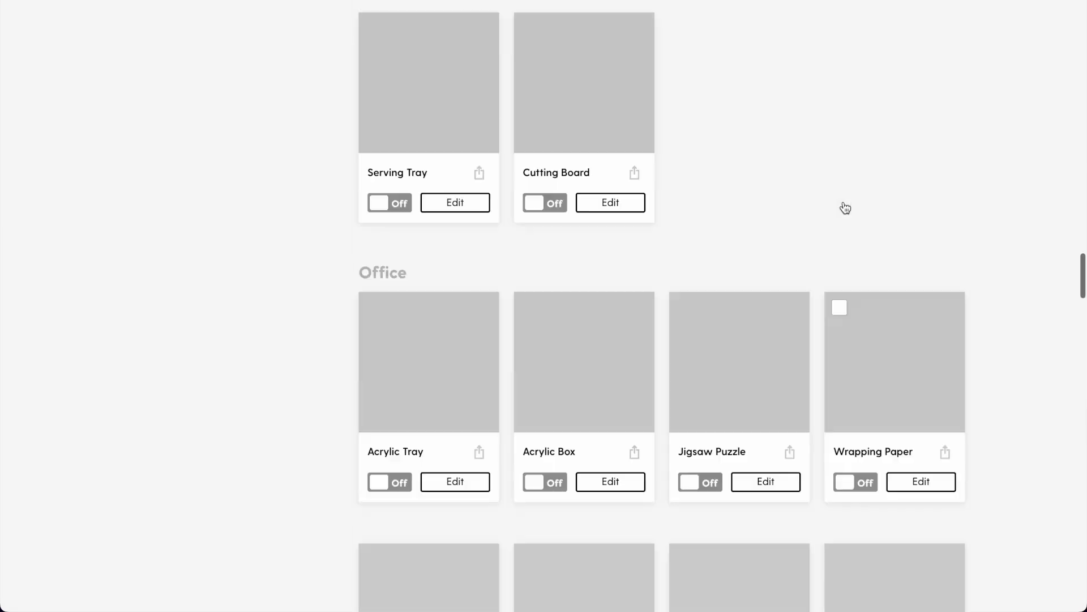
scroll(845, 207, up, 20)
scroll(846, 207, down, 7)
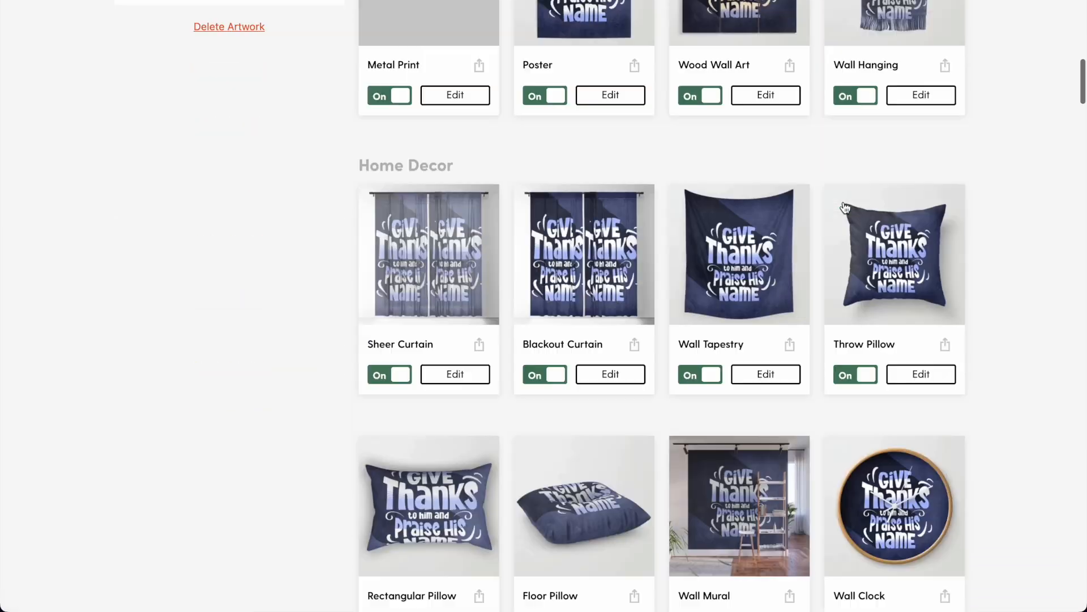
scroll(845, 207, down, 11)
scroll(839, 229, down, 2)
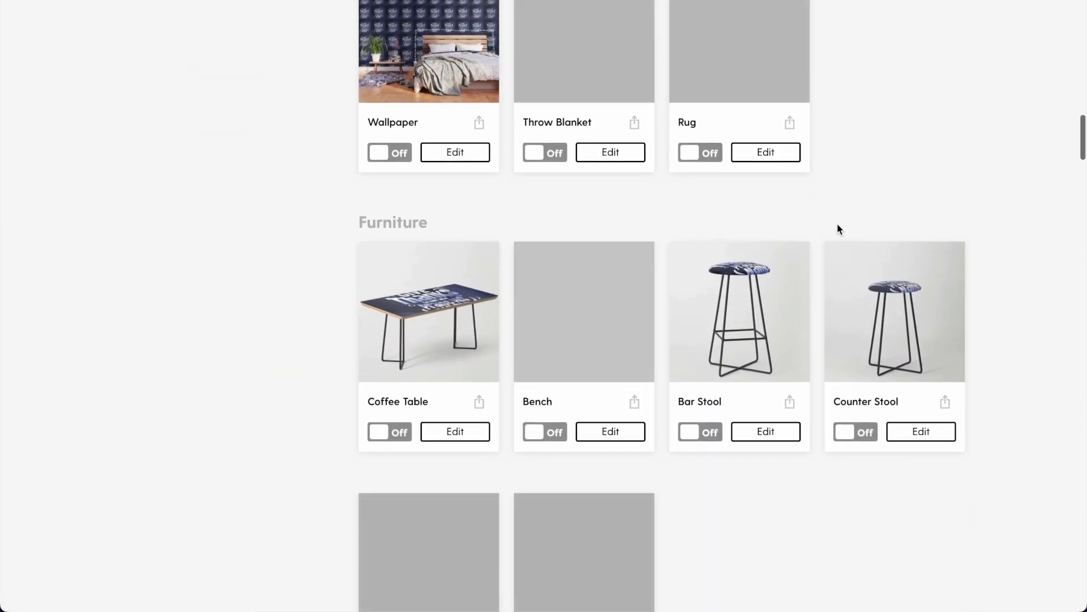
scroll(839, 228, down, 3)
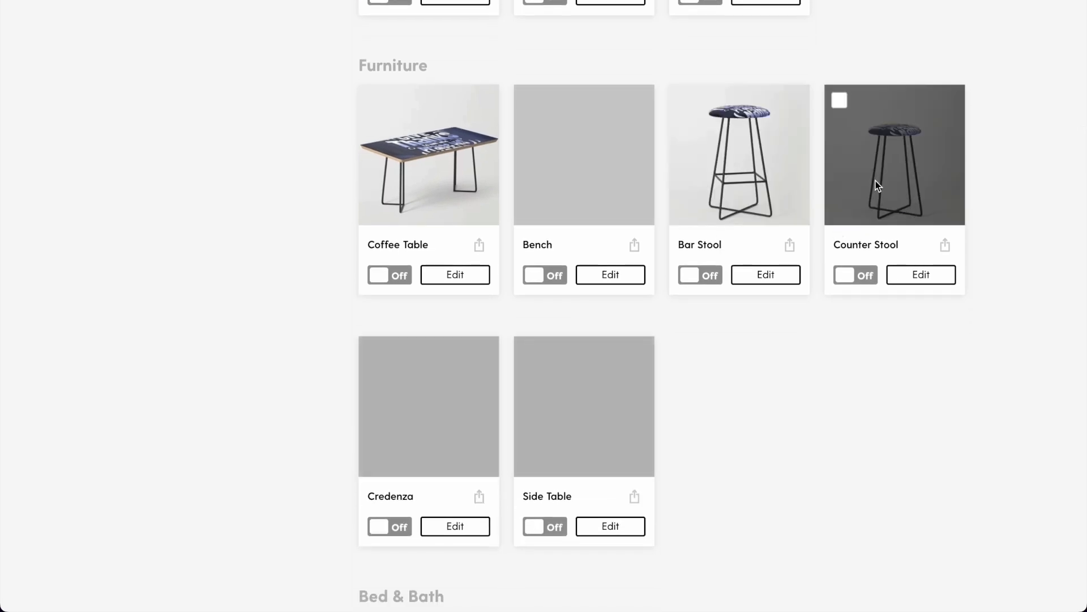
scroll(728, 352, down, 2)
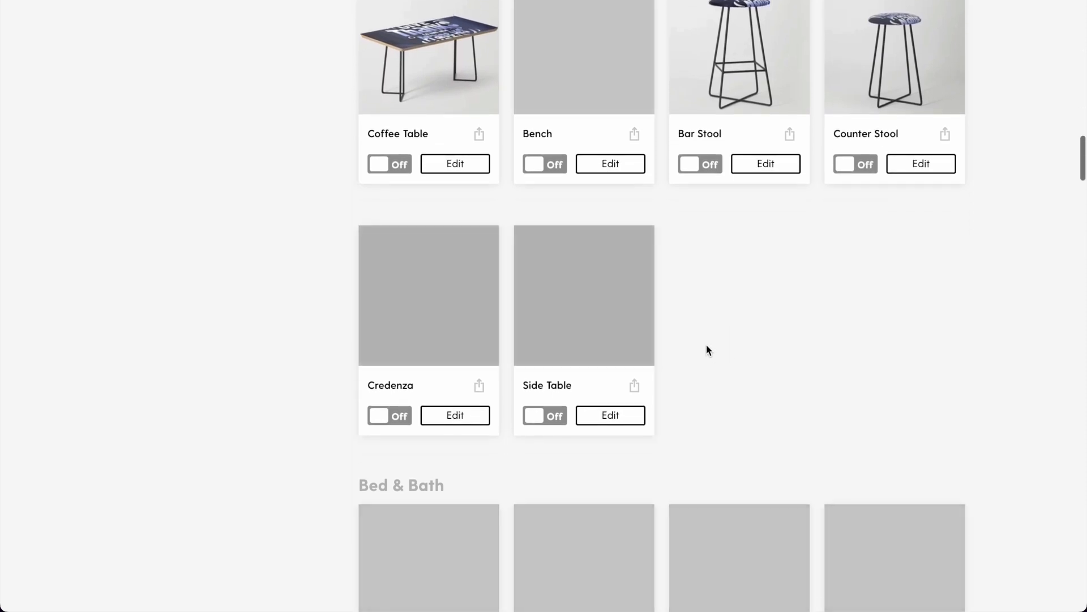
scroll(696, 395, up, 1)
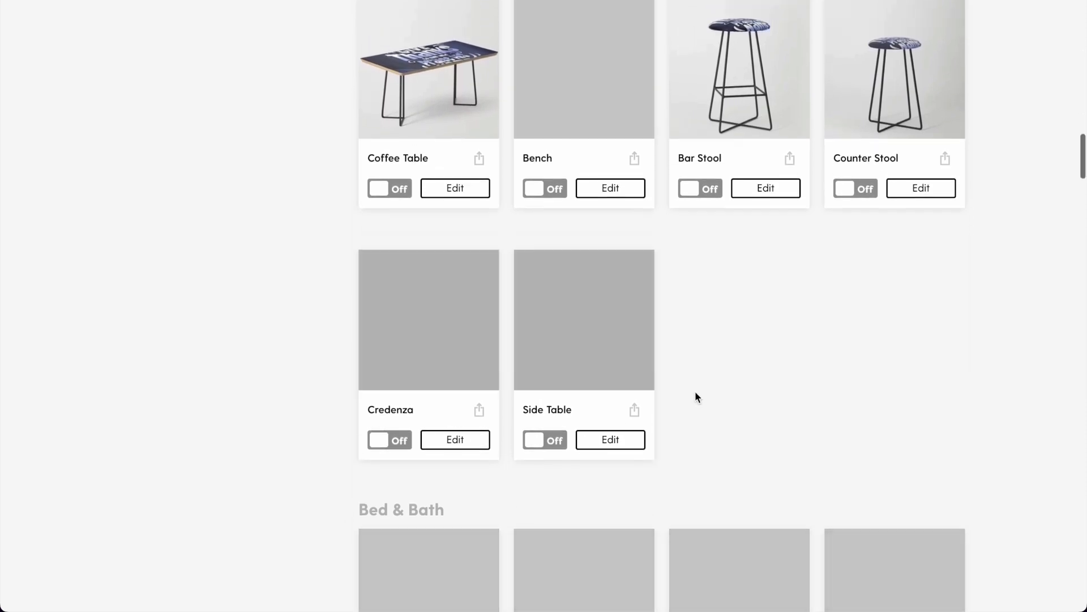
scroll(695, 393, up, 6)
scroll(696, 390, down, 6)
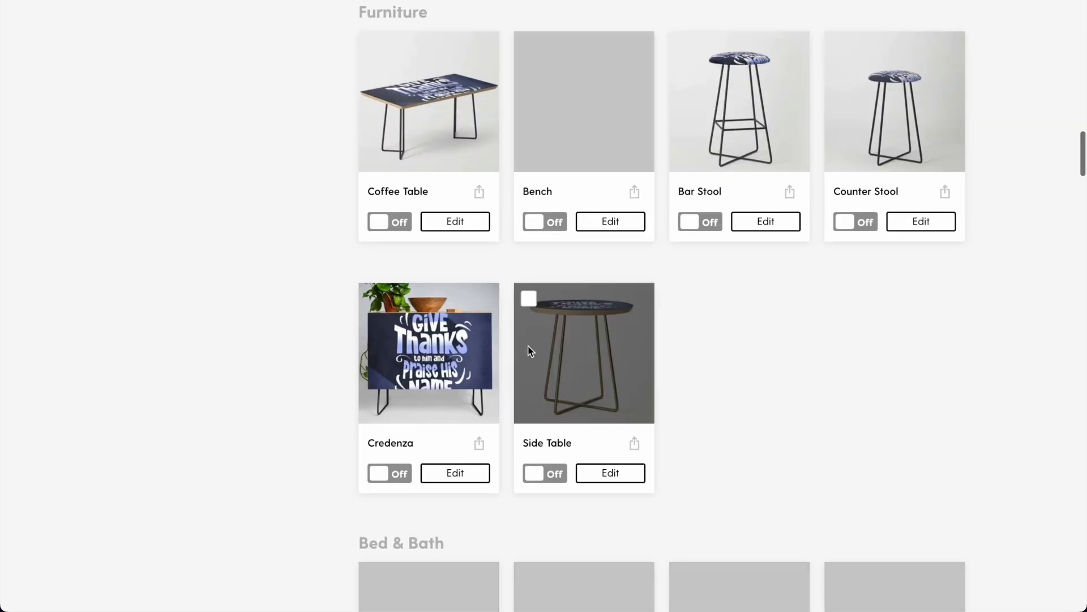
- Enable the Throw Blanket in Home Decor and the Duvet Cover and Comforter in Bed & Bath
scroll(684, 354, up, 10)
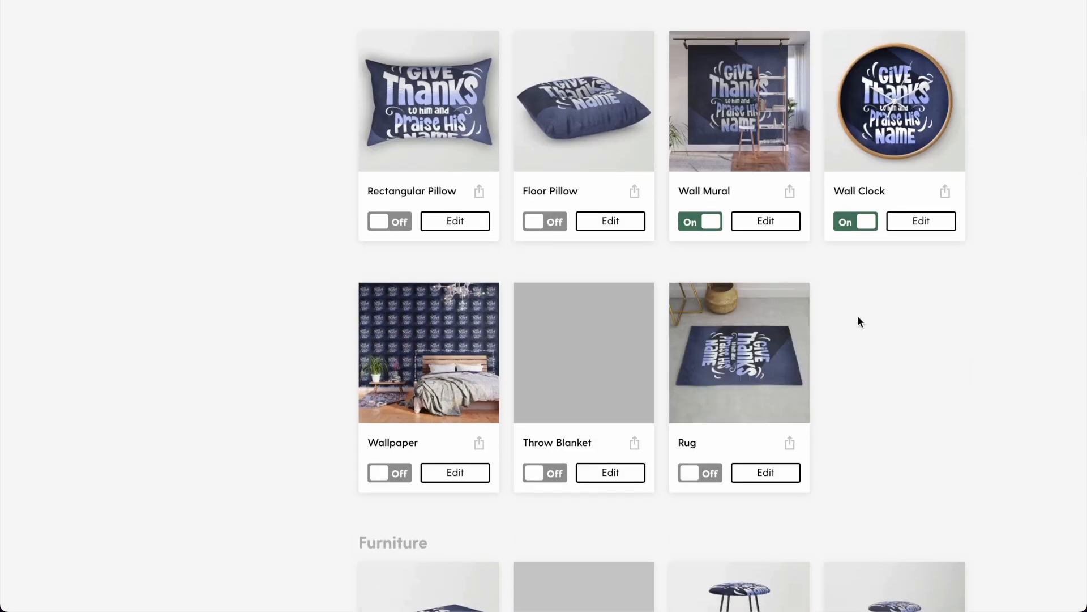
click(558, 477)
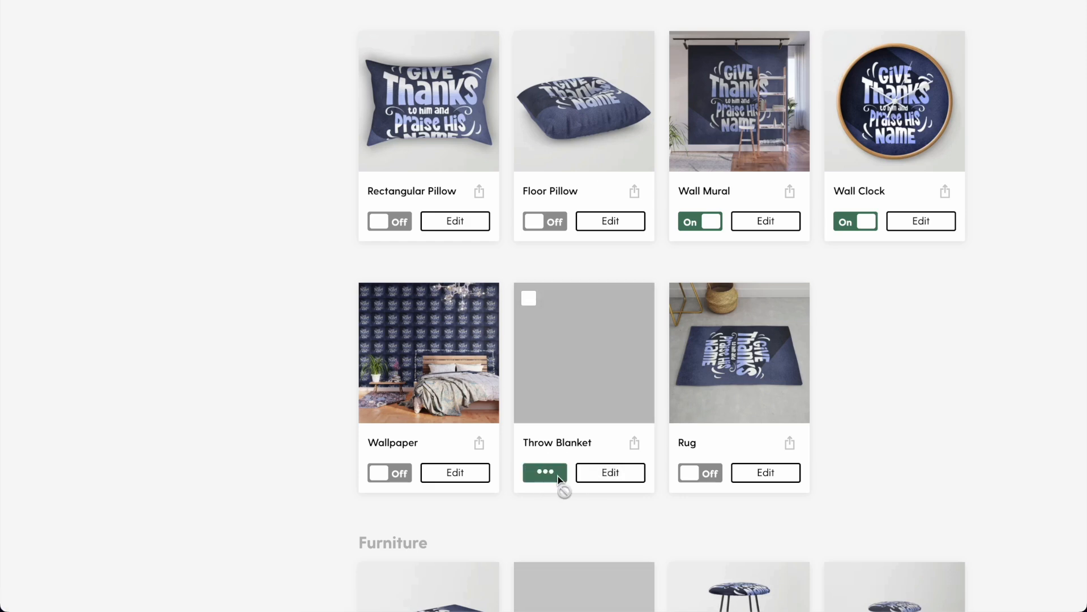
scroll(911, 337, down, 1)
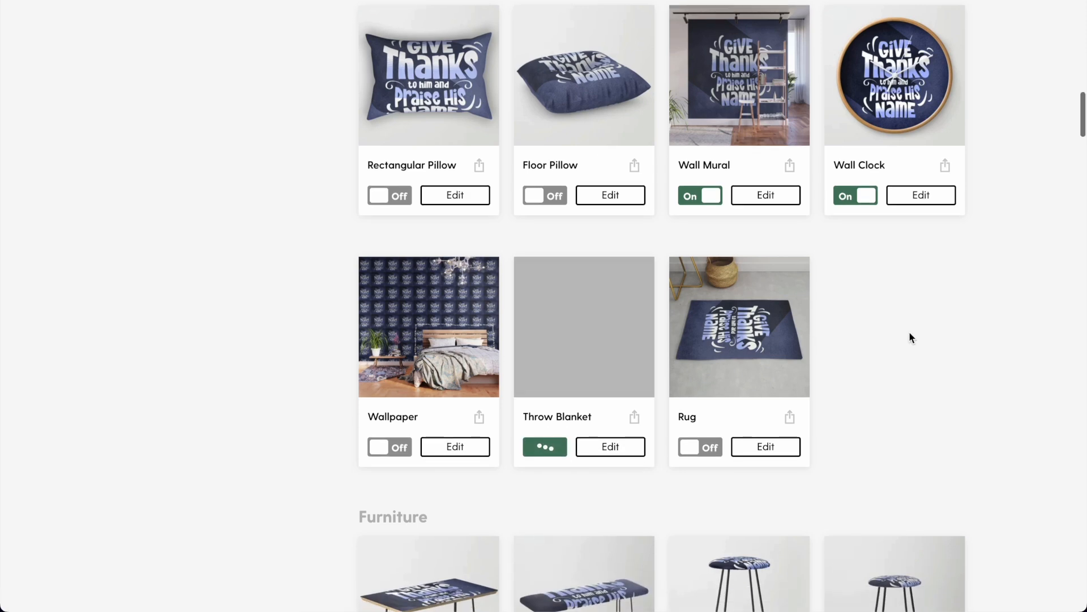
scroll(909, 332, down, 10)
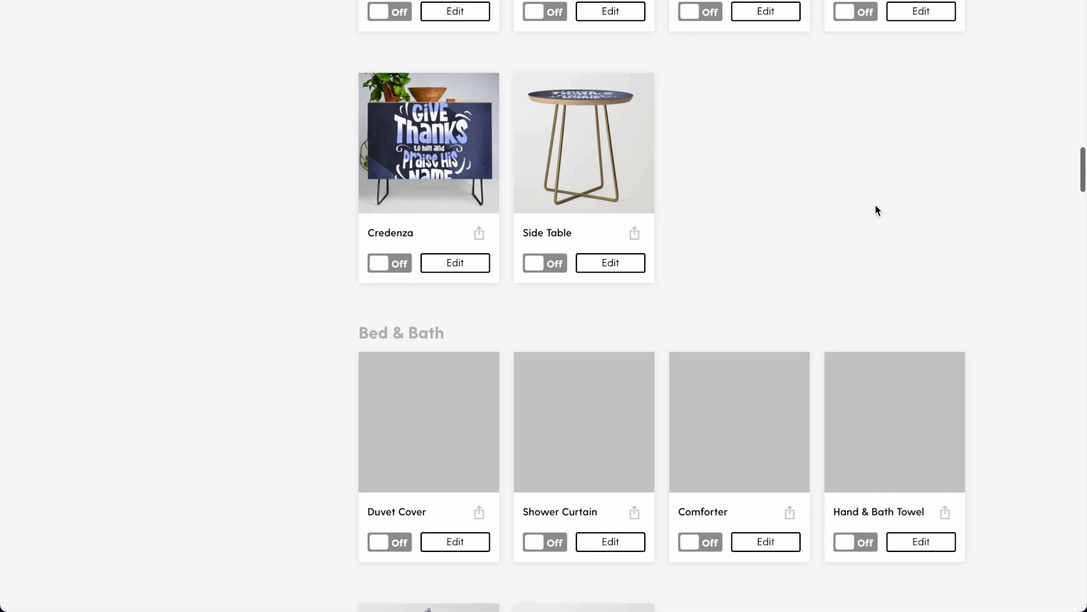
scroll(875, 207, down, 3)
click(396, 314)
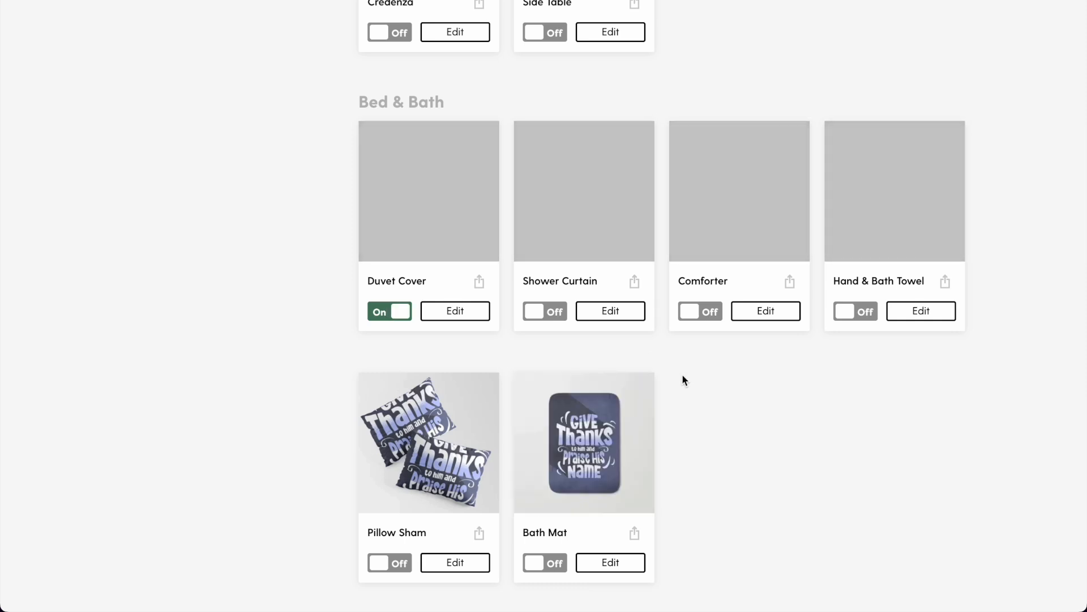
click(700, 311)
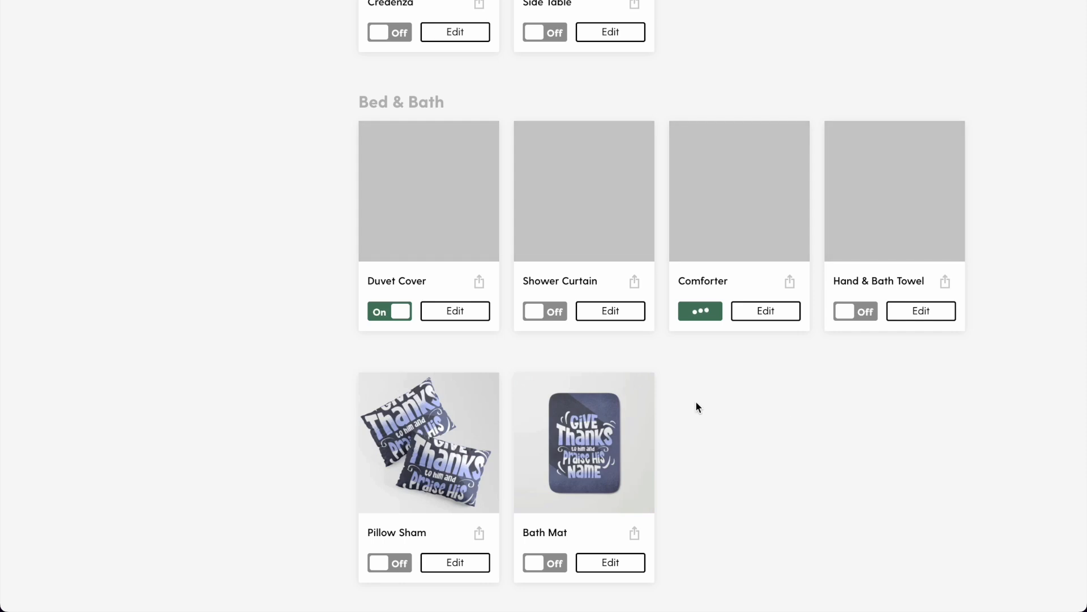
scroll(670, 405, down, 5)
scroll(690, 257, up, 3)
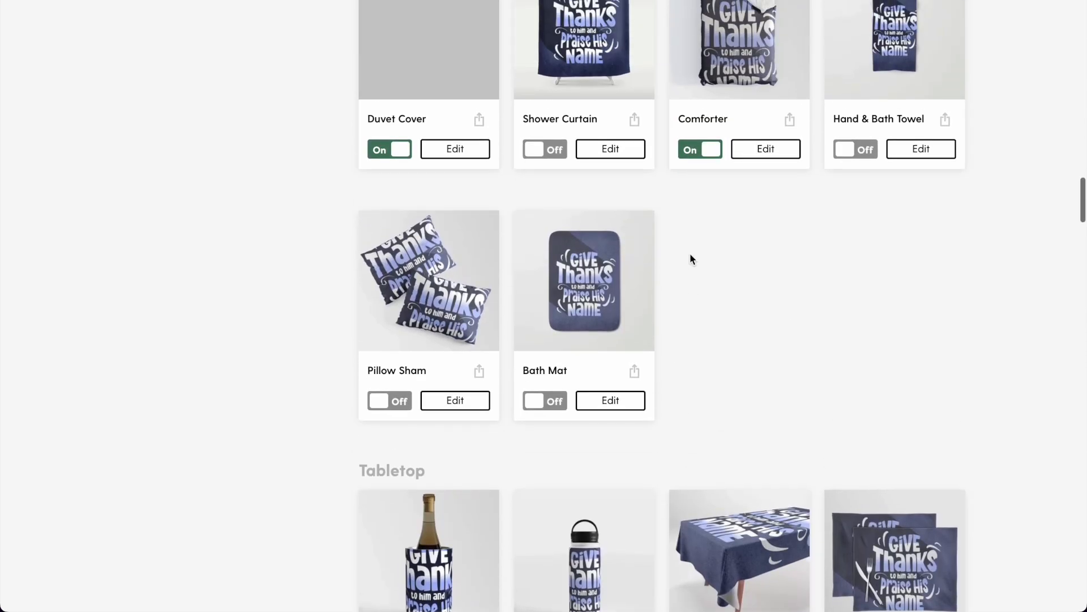
- Enable the Tablecloth, Cutting Board and Serving Tray among the Tabletop products
scroll(690, 259, up, 3)
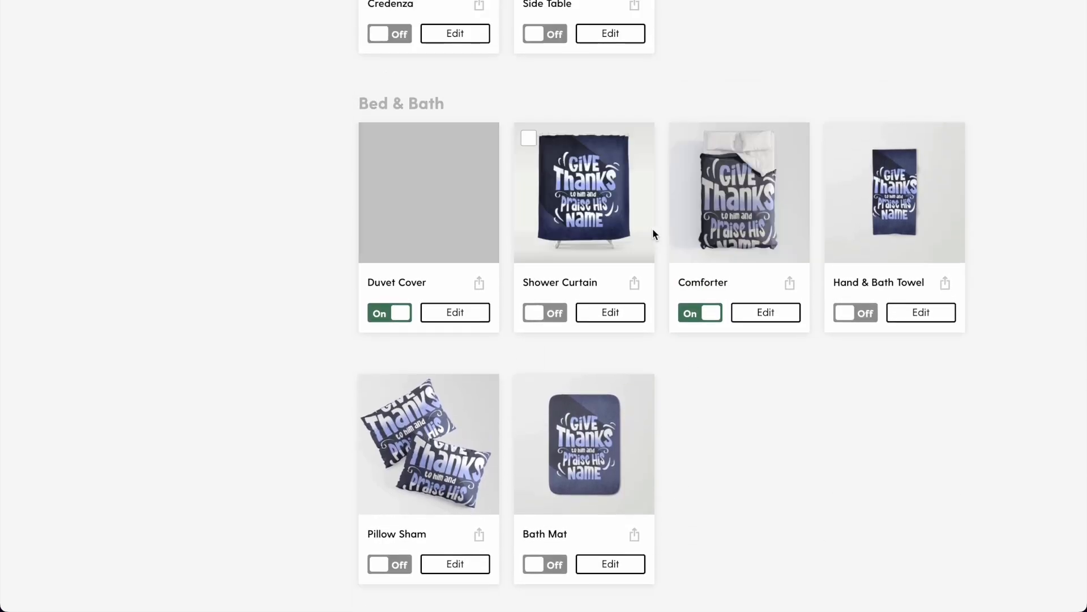
scroll(641, 219, down, 5)
scroll(716, 238, down, 5)
click(709, 219)
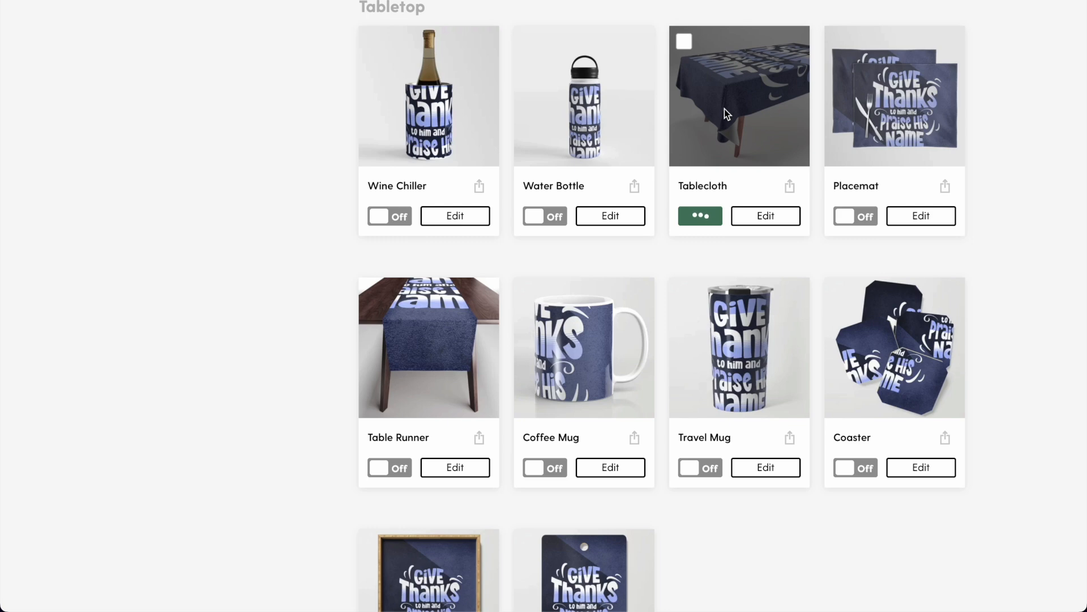
scroll(725, 109, up, 8)
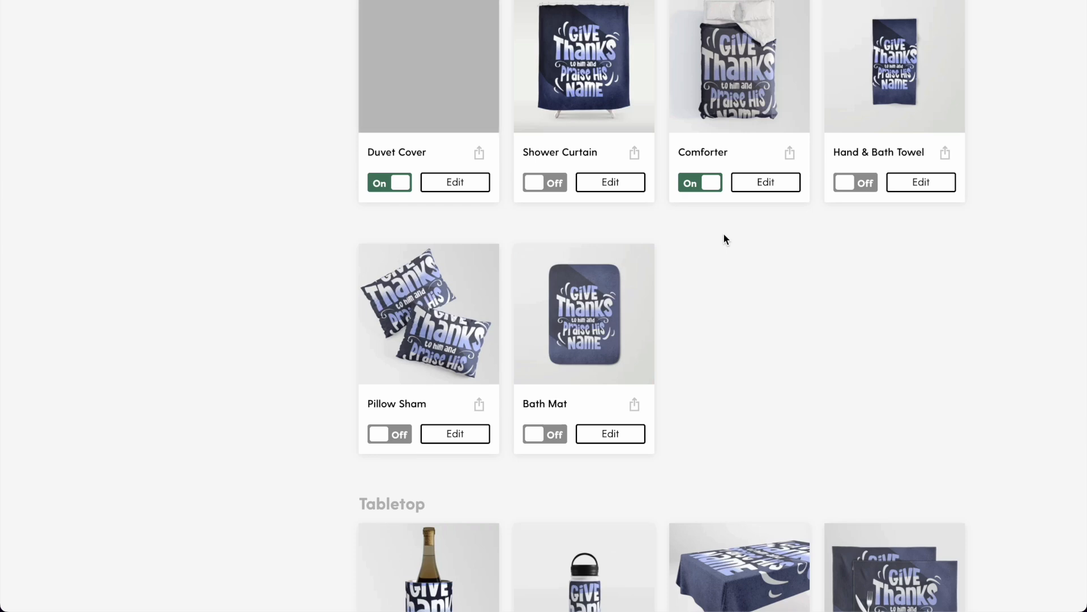
scroll(726, 238, down, 10)
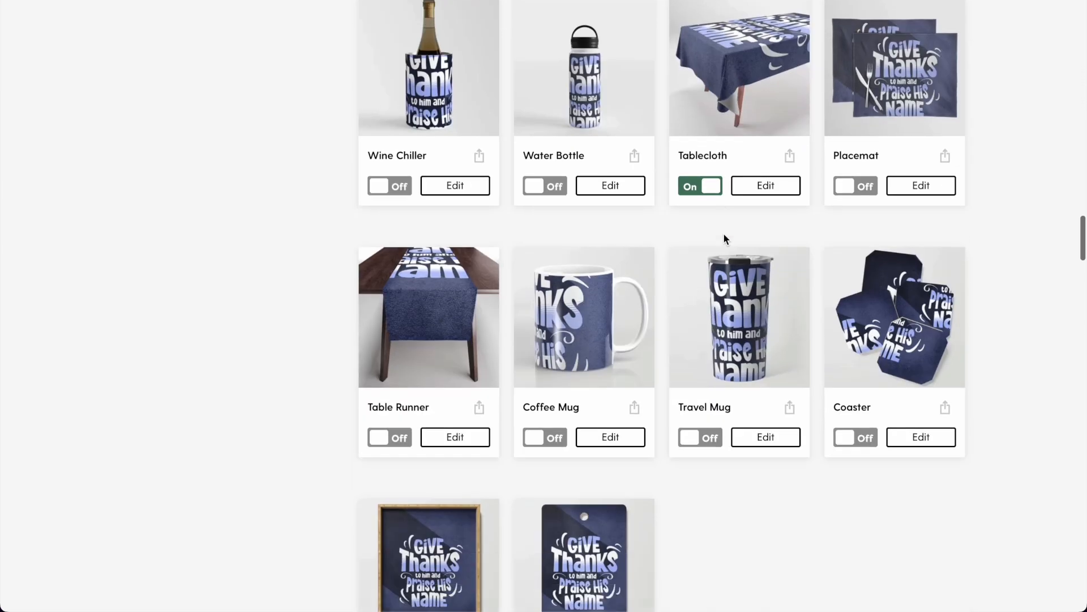
scroll(723, 234, down, 3)
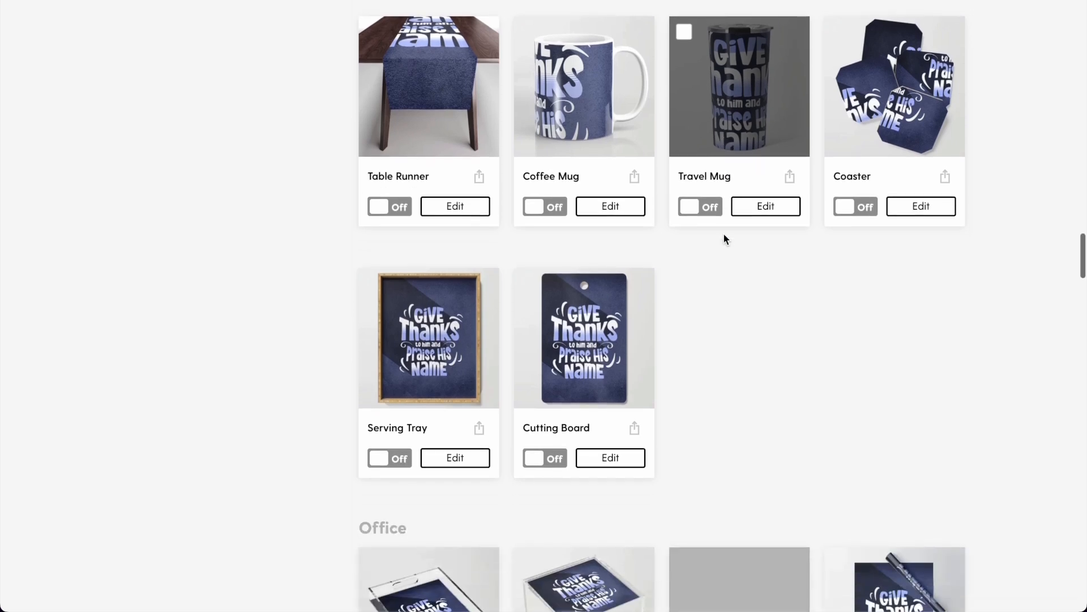
scroll(738, 267, down, 2)
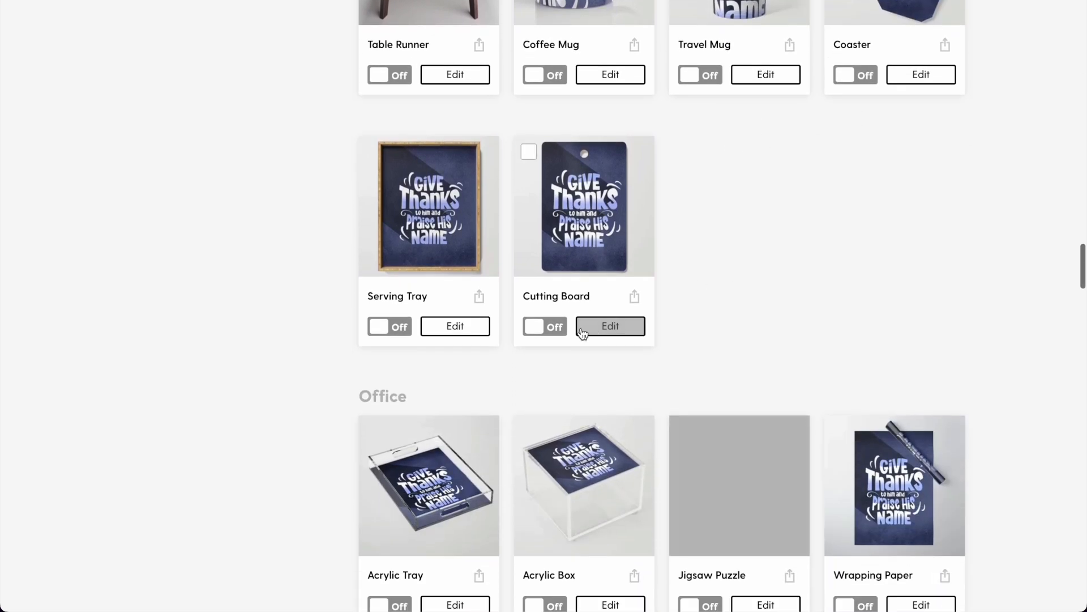
click(552, 328)
click(395, 326)
- Enable the Acrylic Tray, Acrylic Box, Wrapping Paper, Stationery Cards, Sticker and Jigsaw Puzzle among the Office products
scroll(732, 226, down, 5)
click(396, 357)
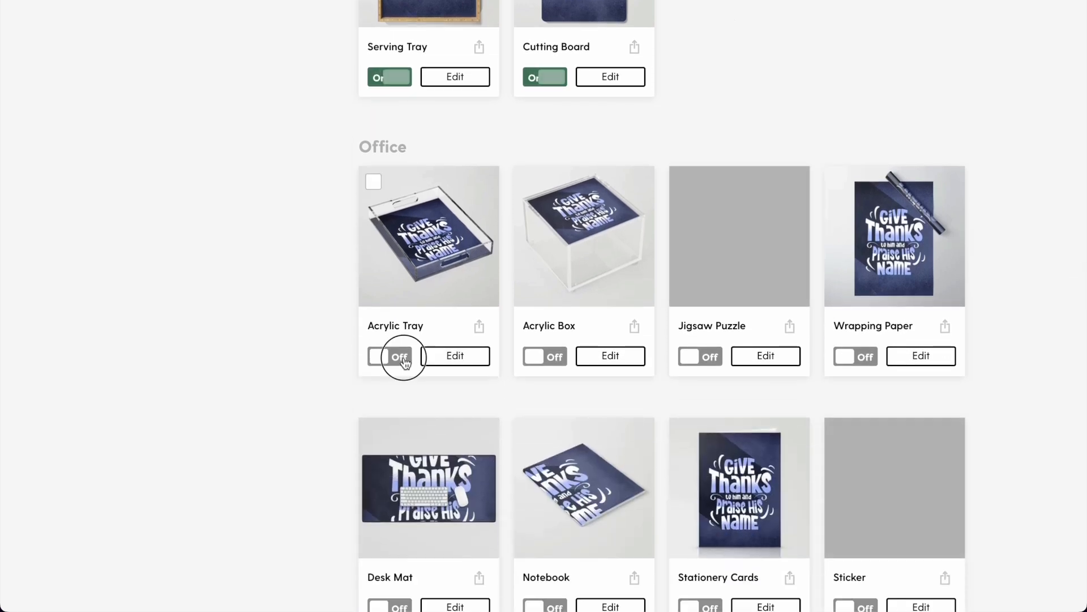
click(545, 357)
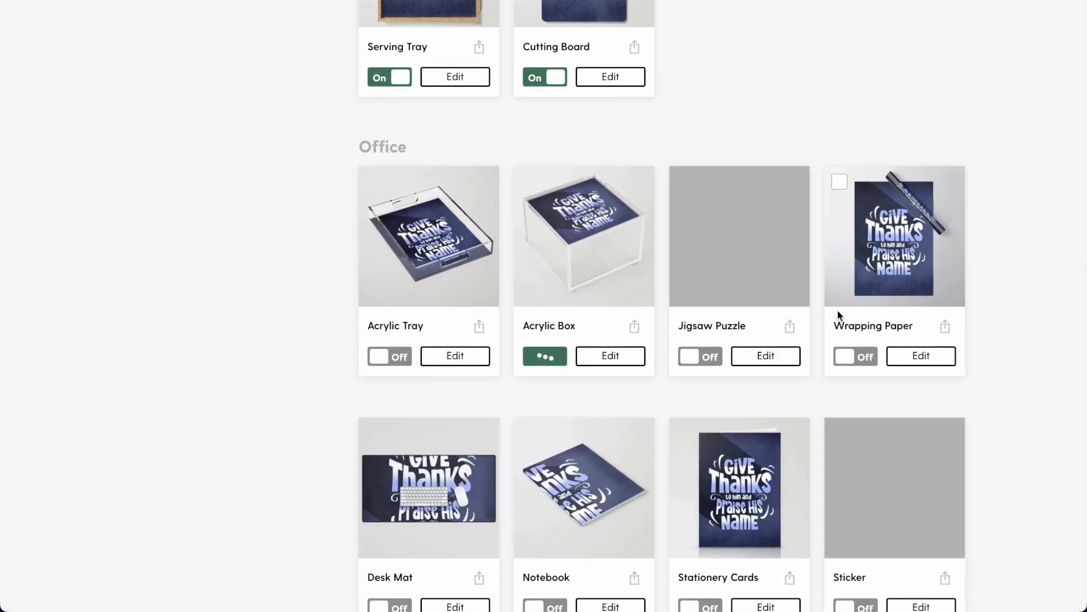
scroll(867, 113, down, 3)
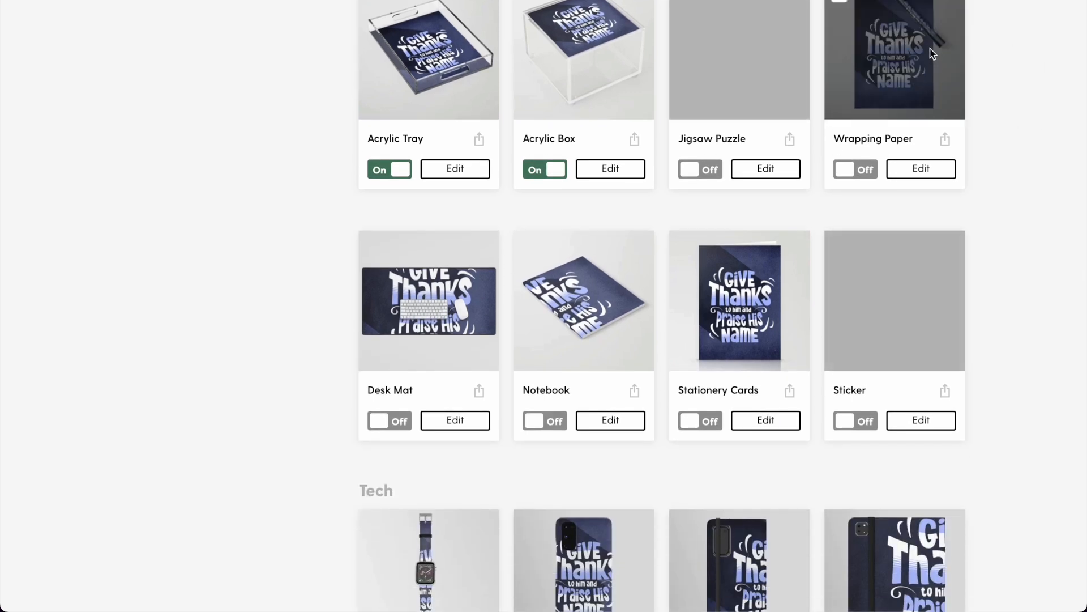
scroll(994, 148, up, 2)
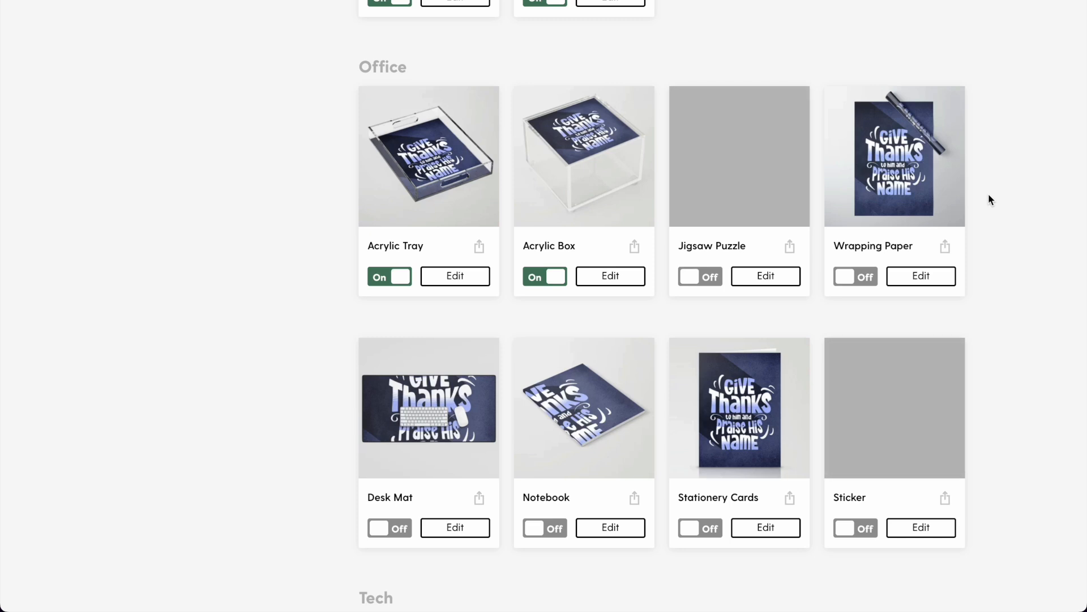
click(871, 278)
scroll(994, 241, down, 3)
click(708, 351)
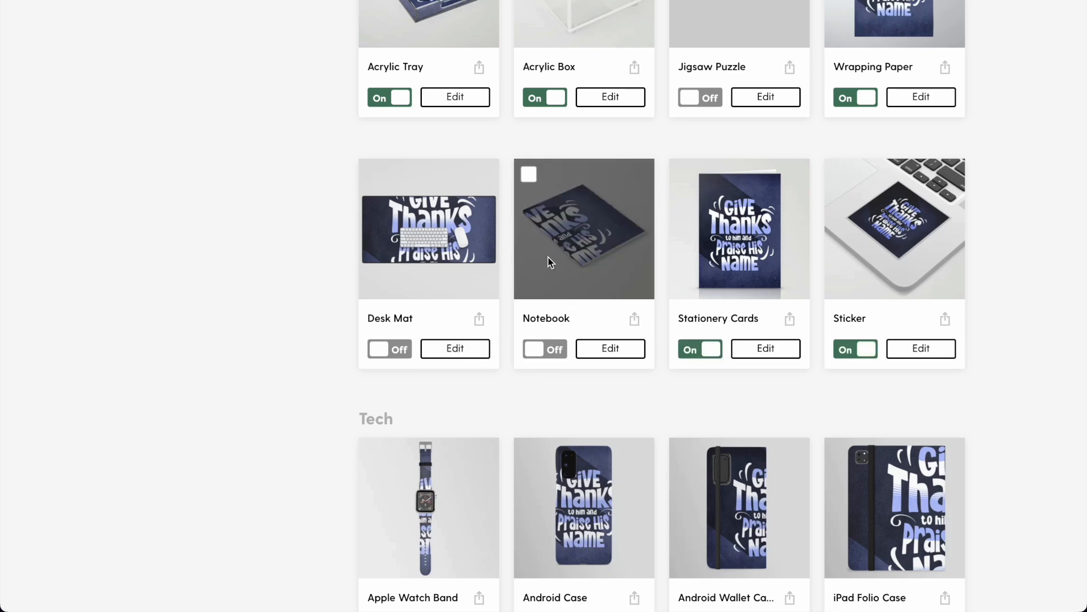
scroll(586, 252, up, 1)
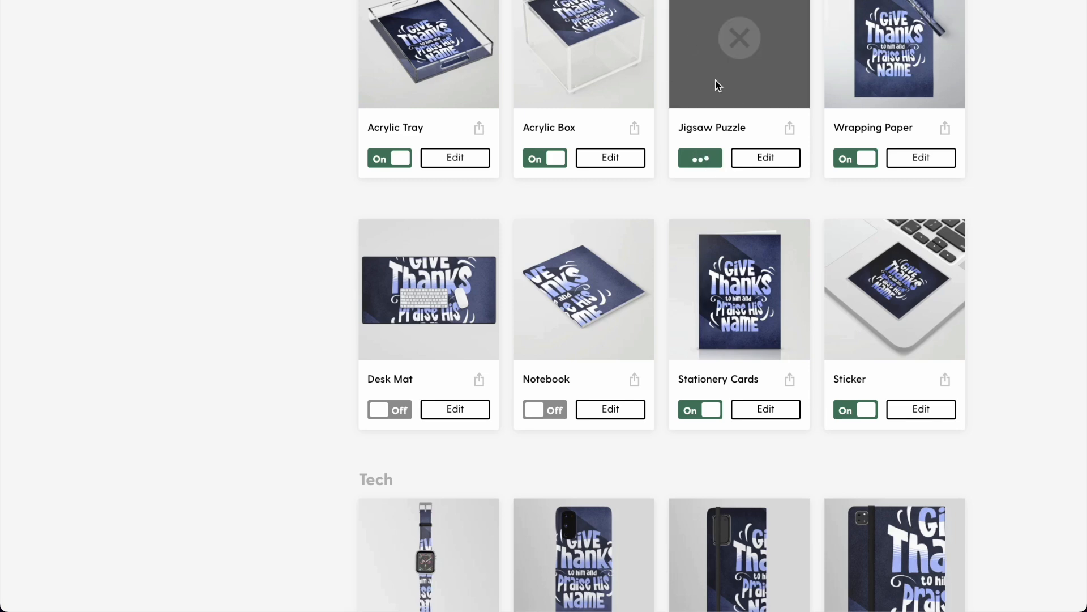
- Review the Tech and Apparel & Bags previews and enable the Tote Bag
scroll(713, 74, down, 5)
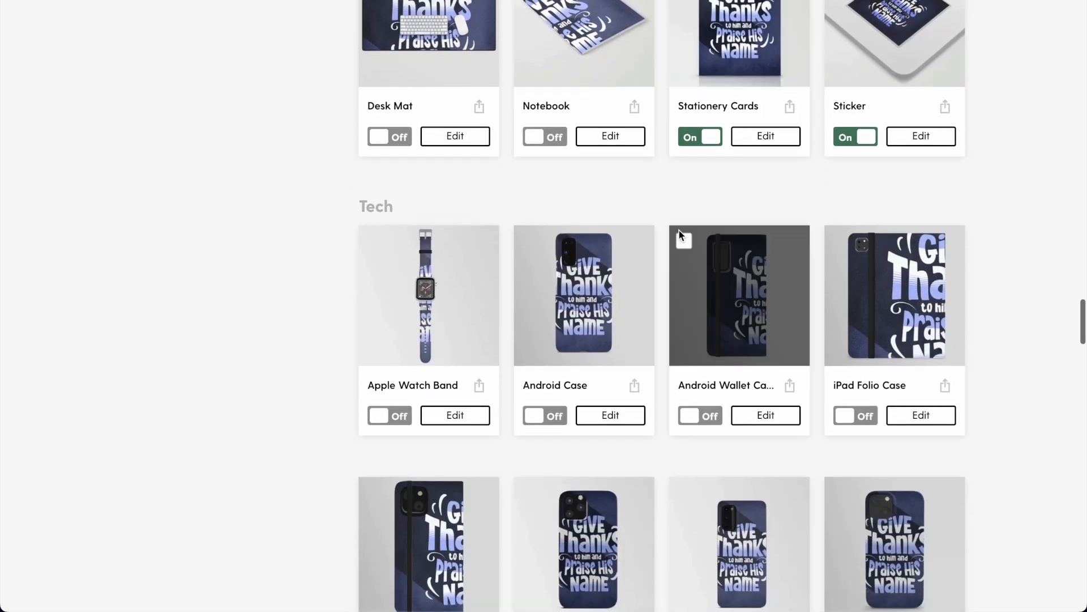
scroll(678, 230, down, 2)
scroll(638, 131, down, 7)
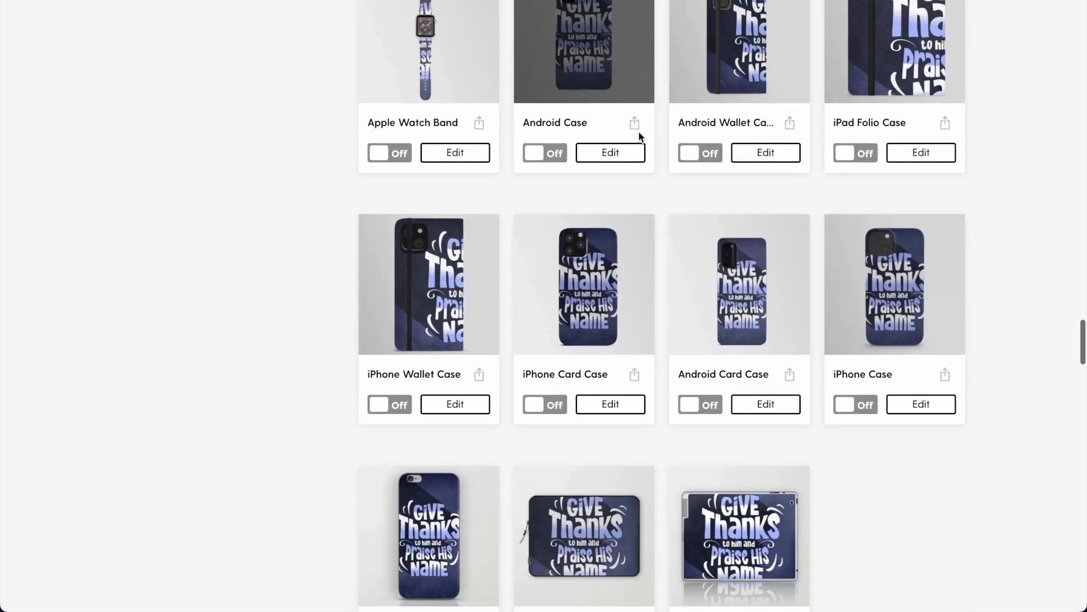
scroll(639, 124, up, 3)
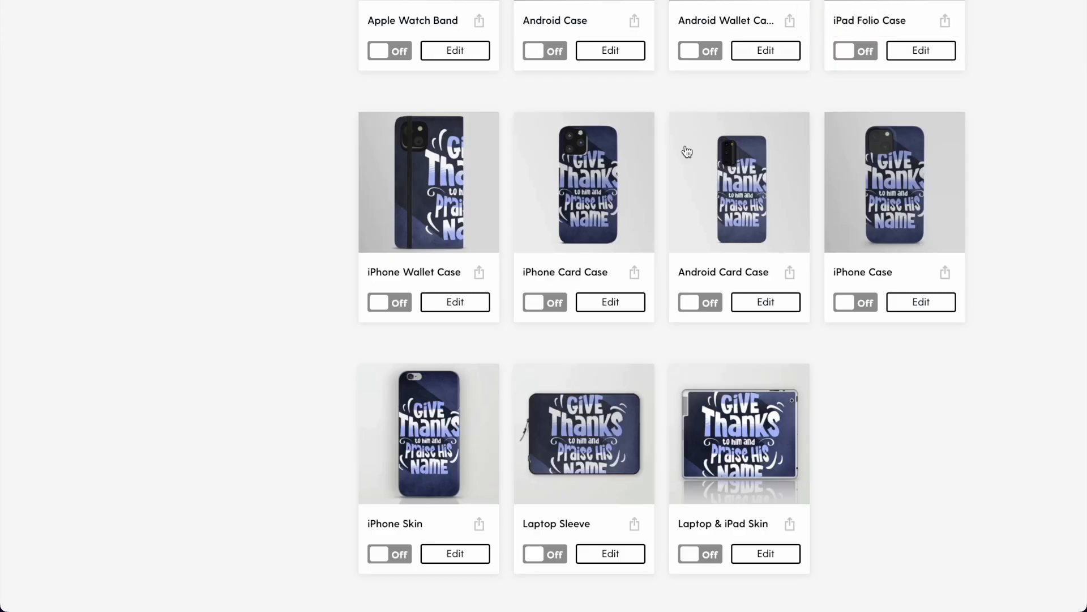
scroll(623, 263, down, 10)
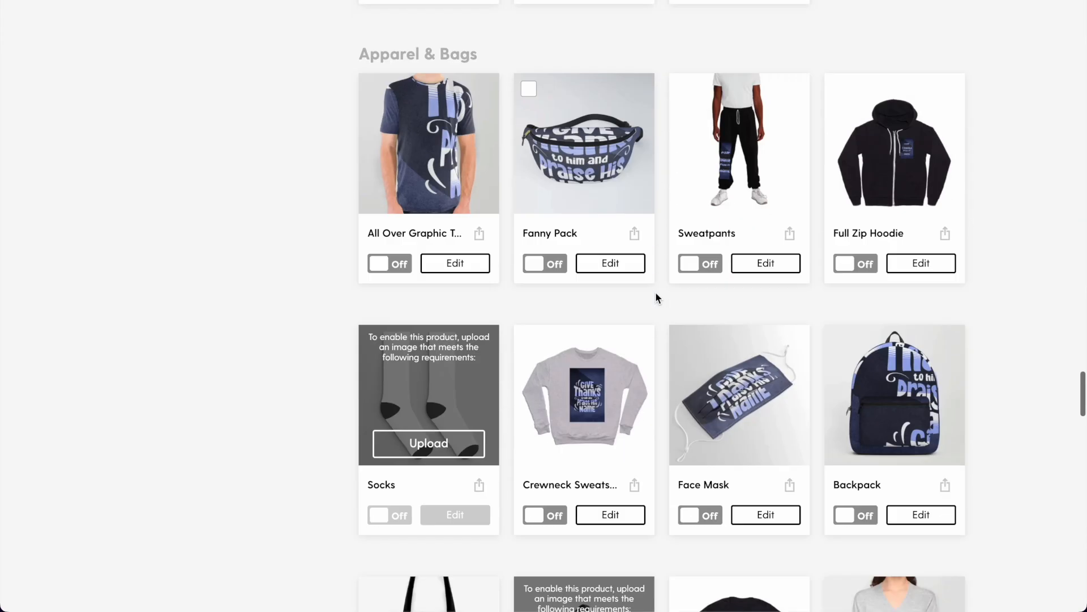
scroll(656, 294, down, 3)
scroll(656, 295, up, 8)
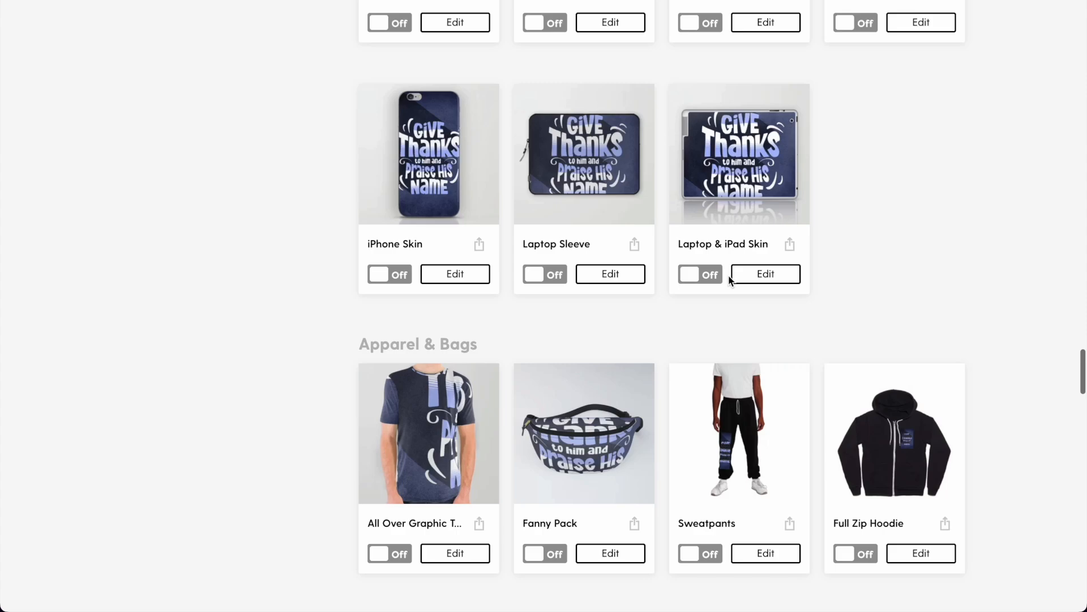
scroll(832, 283, up, 14)
scroll(832, 283, down, 20)
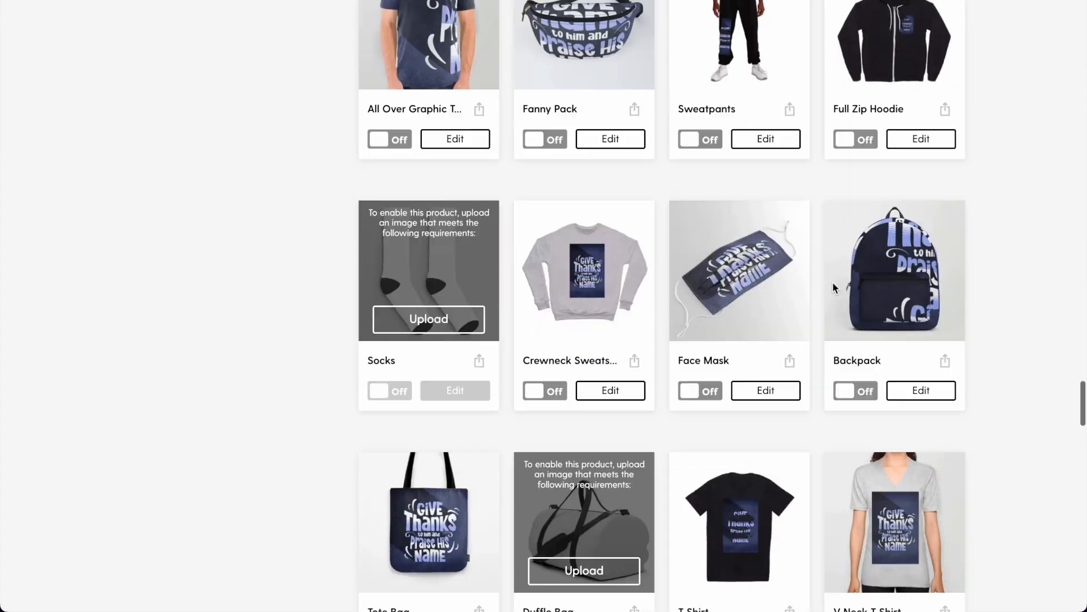
scroll(828, 210, down, 4)
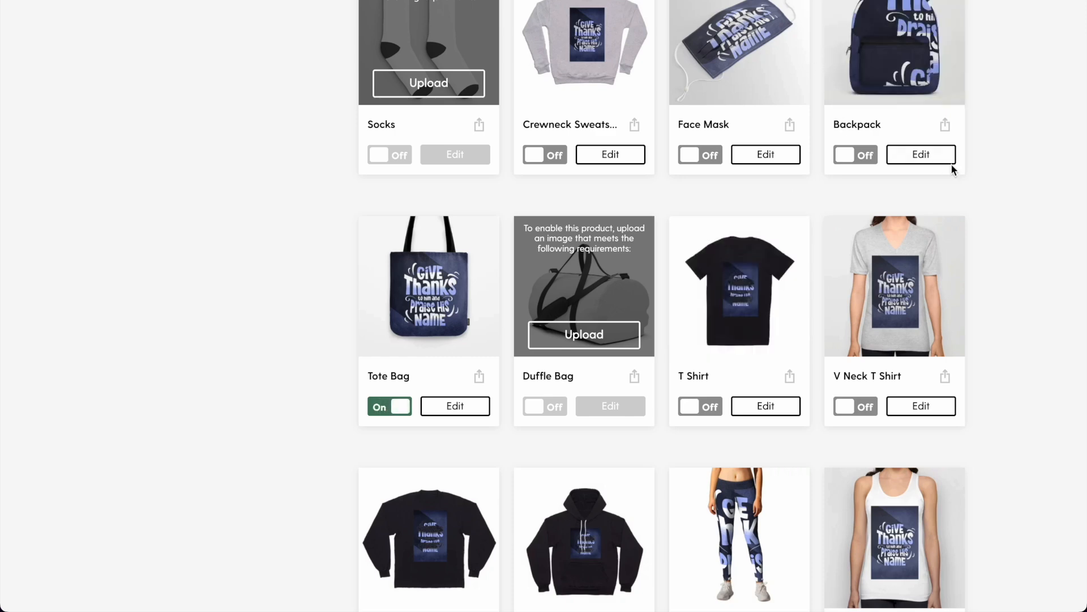
- Examine how the design sits on the remaining Apparel & Bags, Outdoor & Lifestyle and Kids products
scroll(952, 165, down, 5)
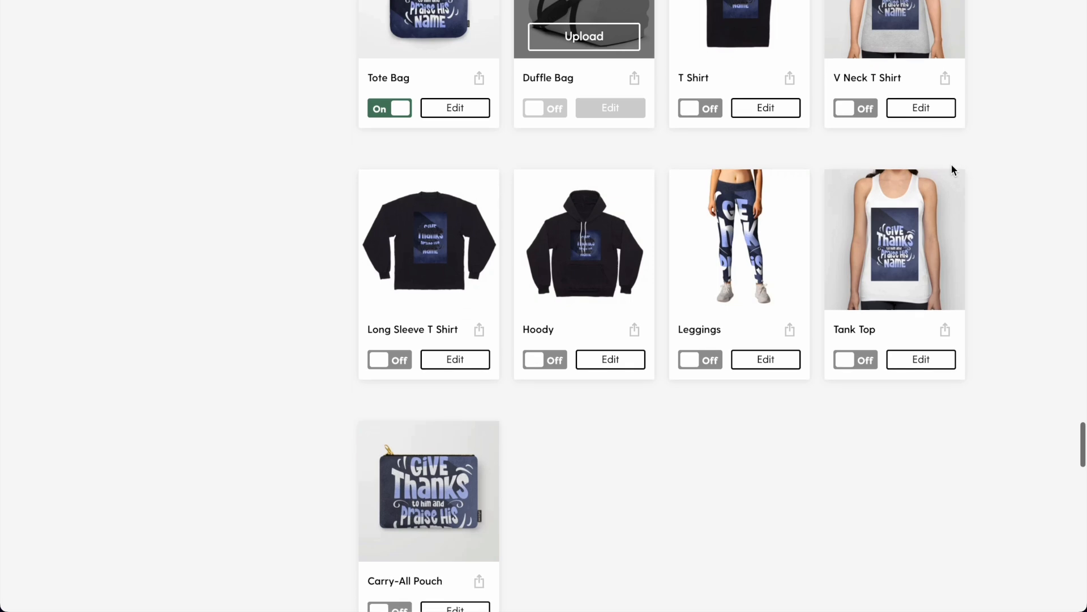
scroll(591, 385, down, 8)
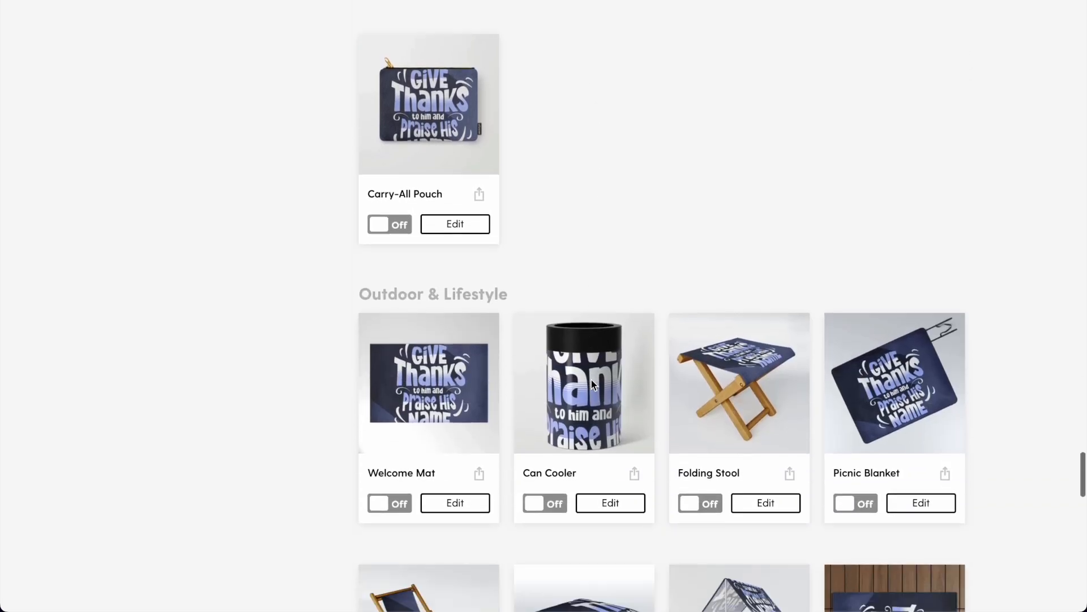
scroll(721, 177, down, 3)
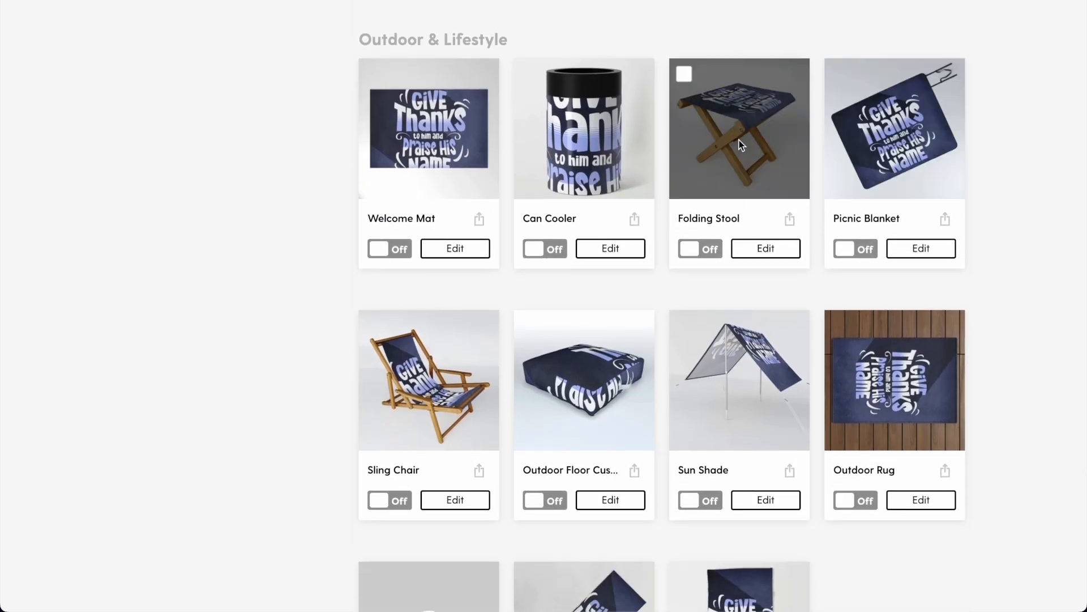
scroll(740, 145, down, 6)
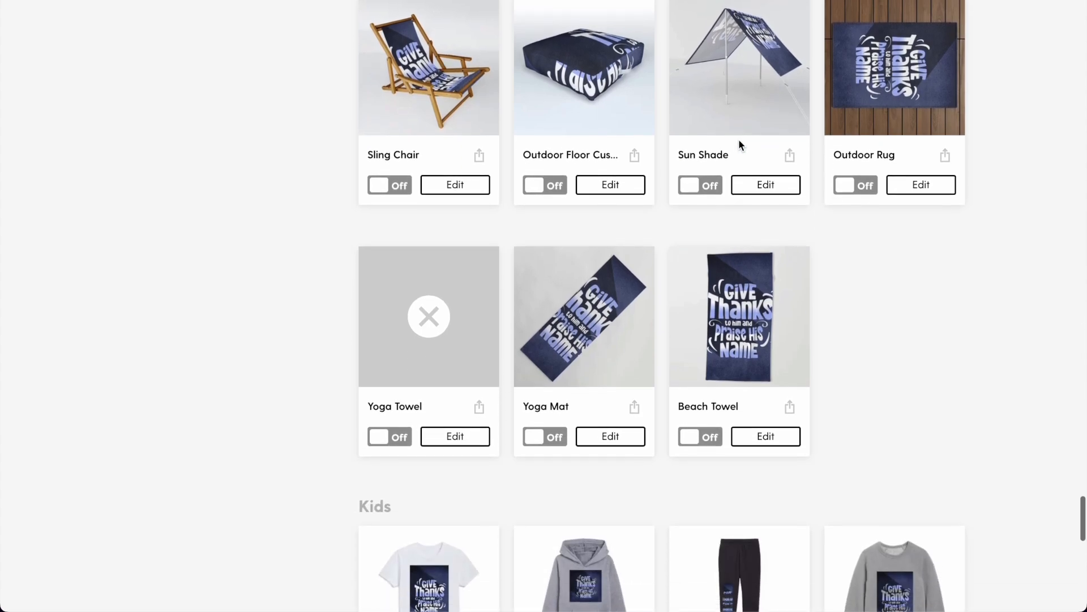
scroll(740, 144, down, 6)
- Set the artwork category to graphic design and add the tags ink, typography, digital, give thanks, praise his name, psalms and psalm verses
scroll(739, 145, up, 20)
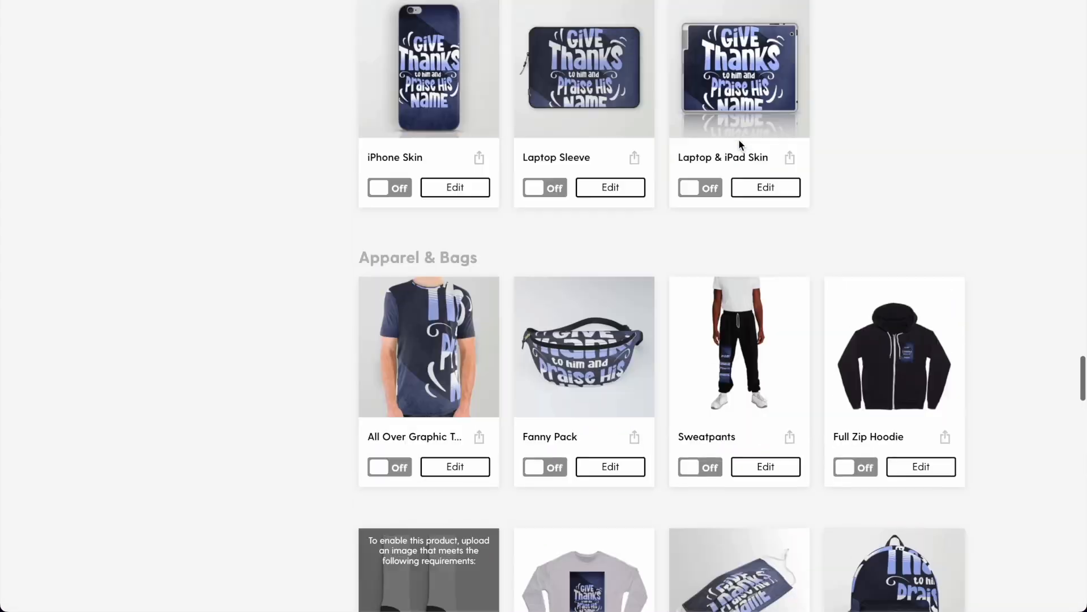
scroll(740, 145, up, 20)
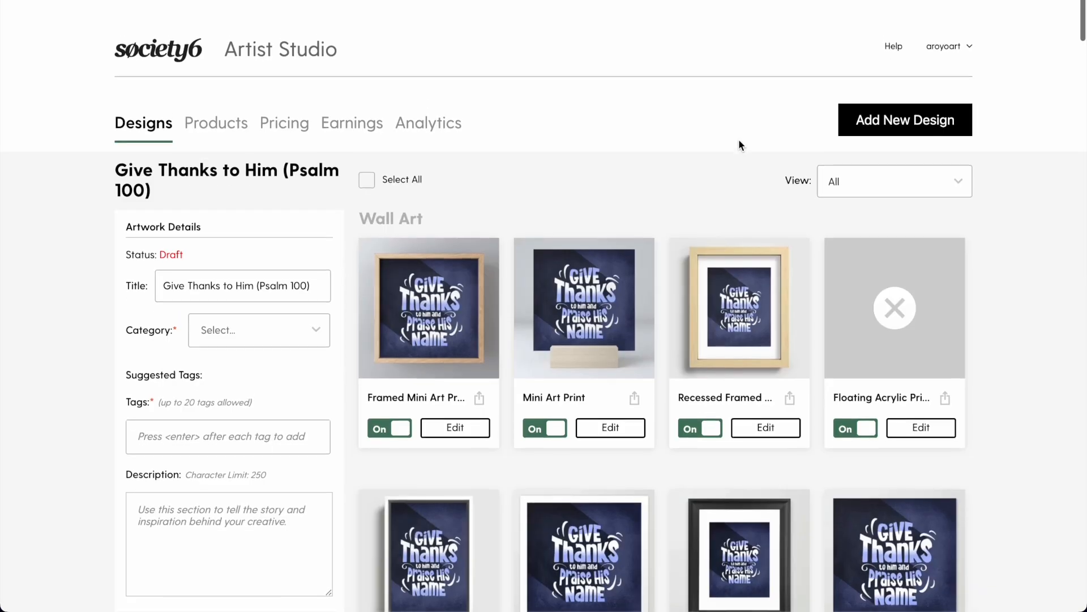
scroll(252, 259, down, 2)
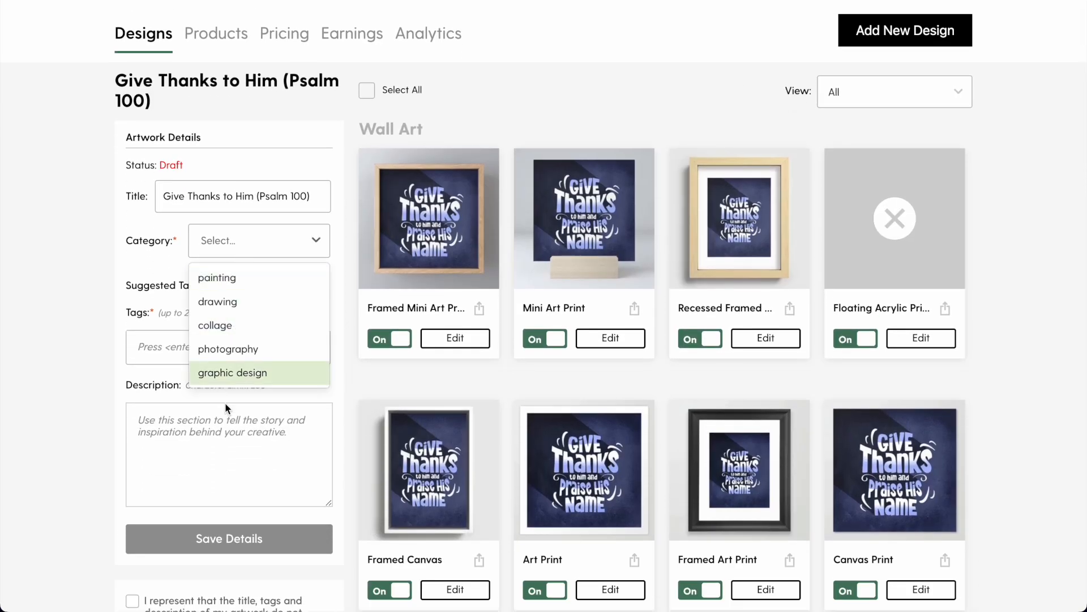
click(204, 372)
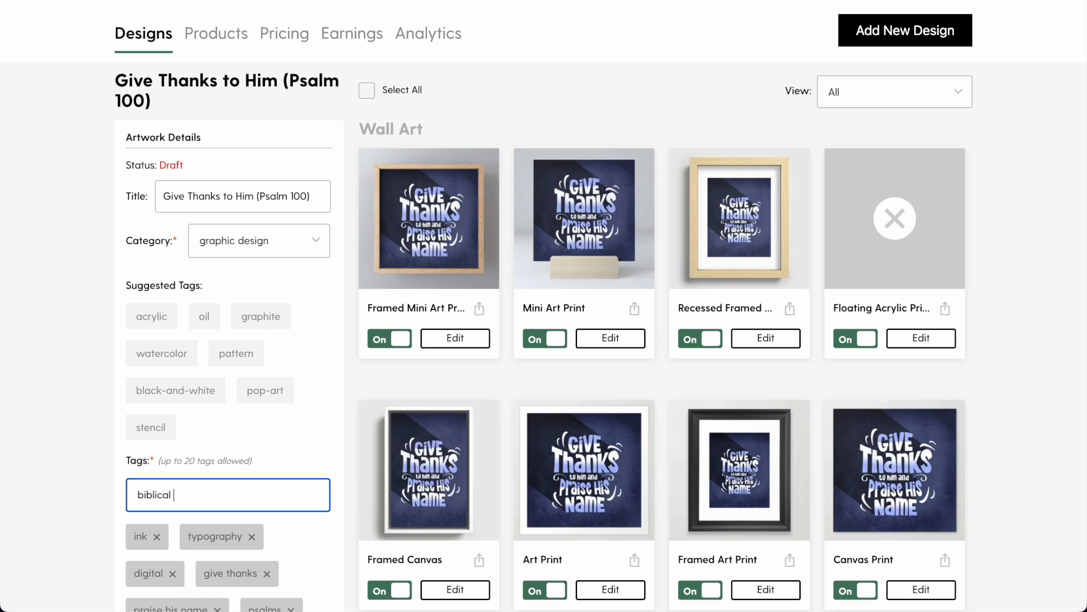
- Add the tags biblical verses, tehillim, gratitue and faith to the artwork details
key(Return)
text(tehillim)
key(Return)
scroll(282, 336, down, 3)
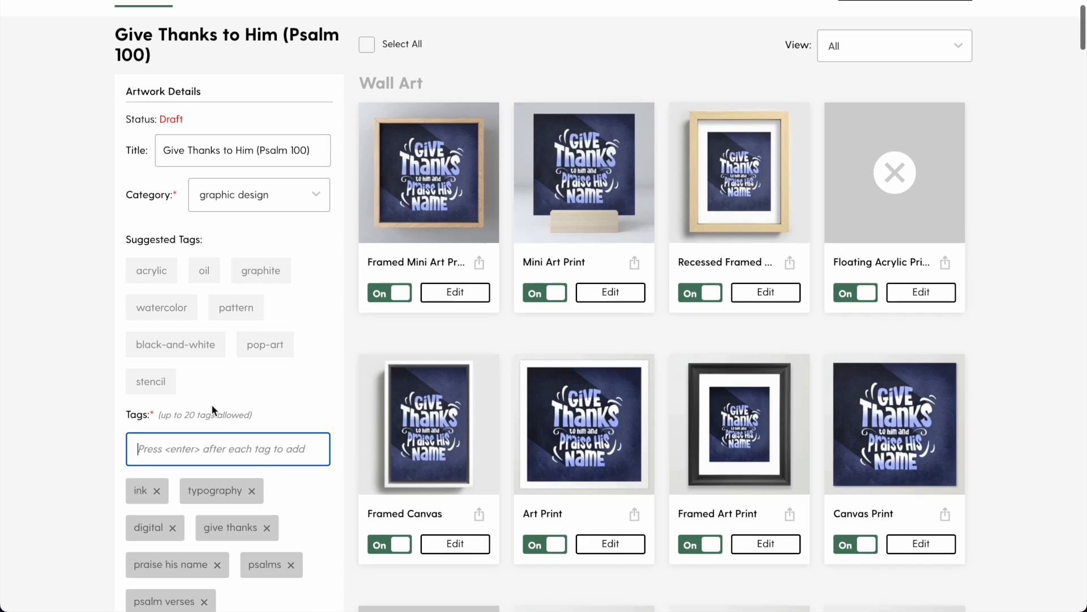
text(gr)
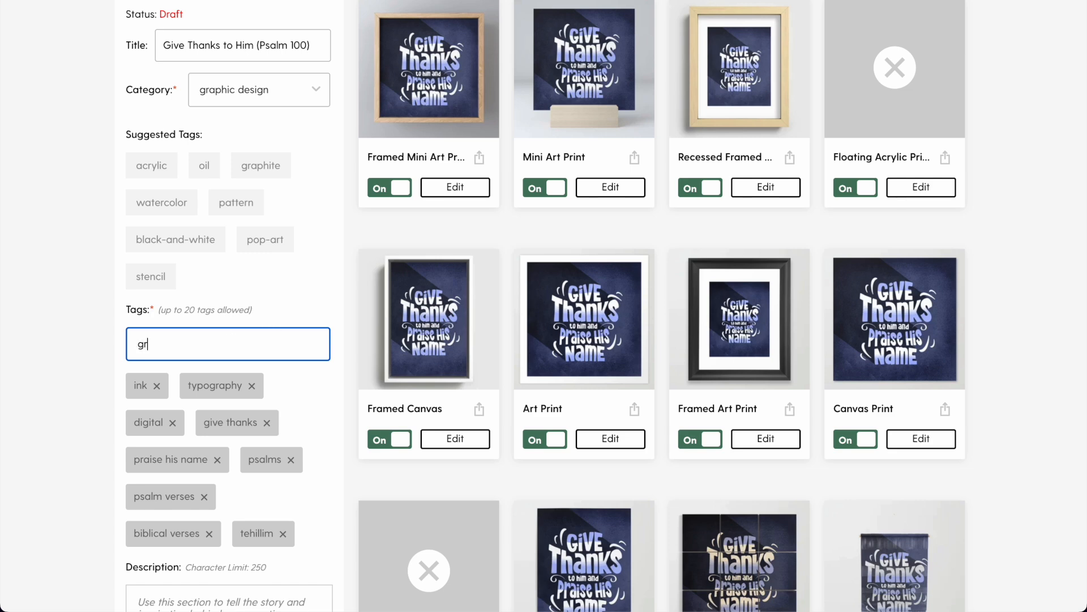
text(atitue)
key(Return)
text(fgai)
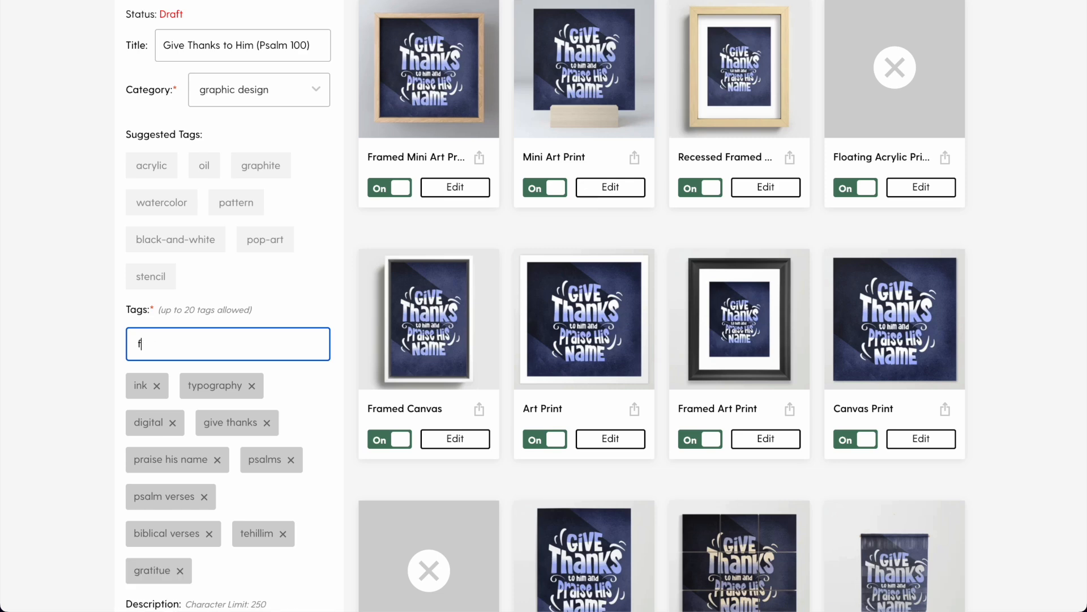
key(Return)
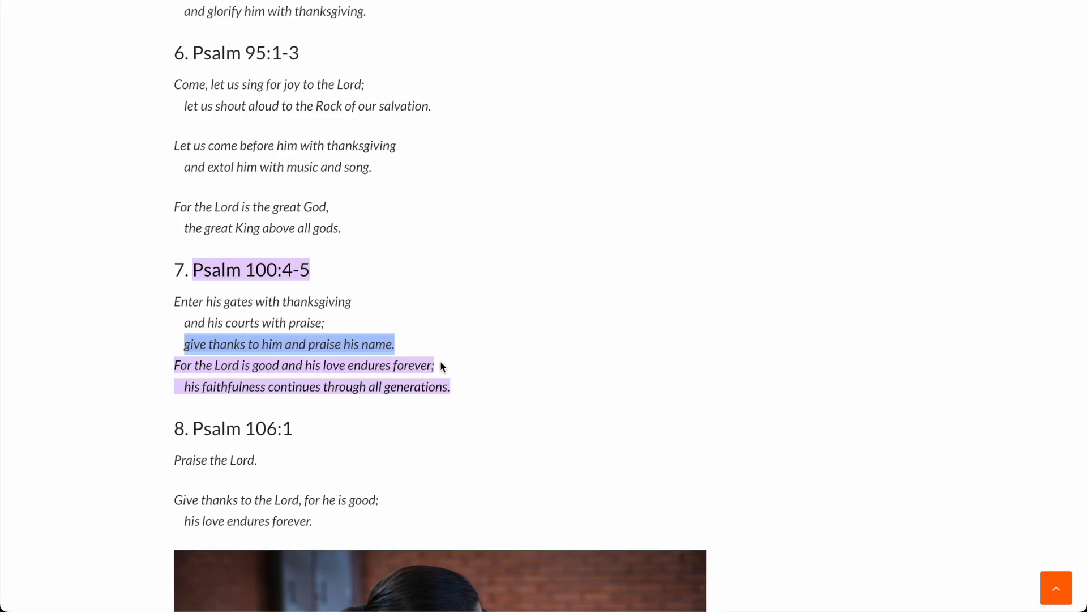
- On the Bible verses web page, copy the Psalm 100:4-5 heading and passage through "give thanks to him and praise his name."
click(378, 334)
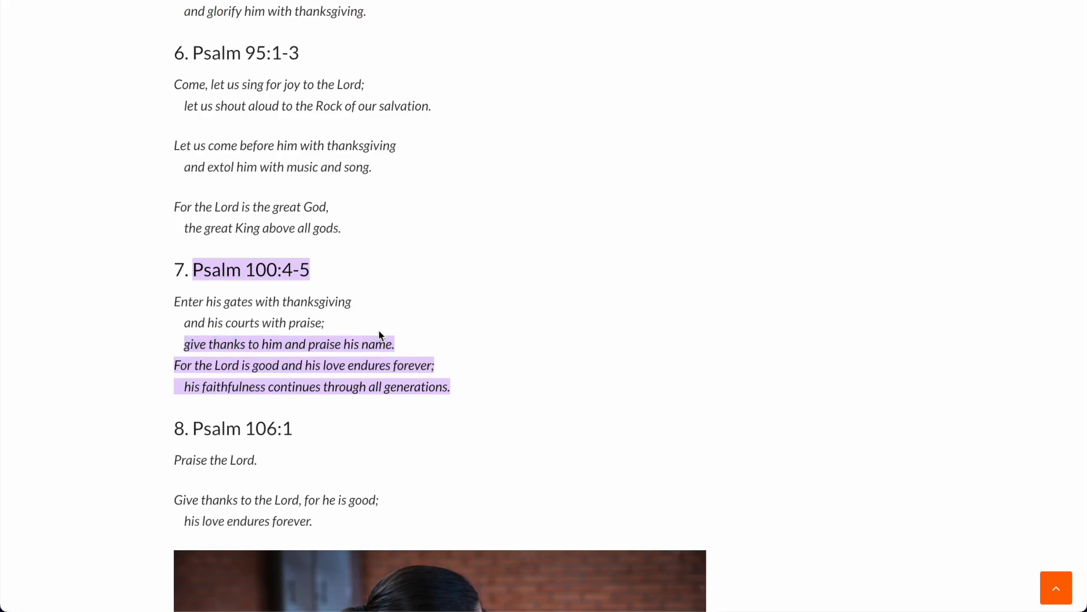
triple_click(342, 343)
drag(395, 344, 189, 266)
key(ctrl+c)
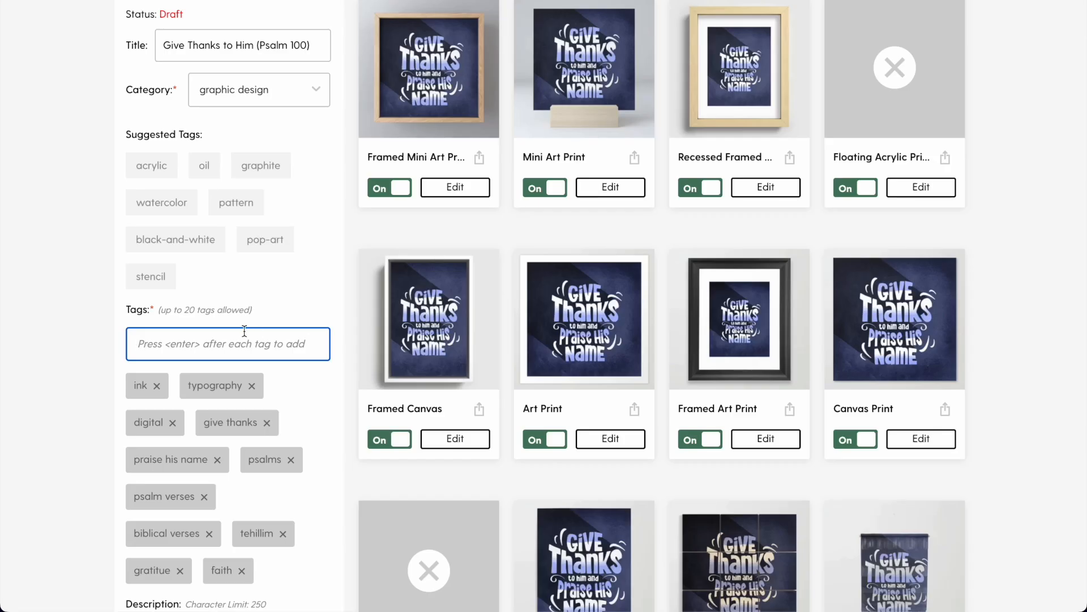
- Add the tags judaism and christianity to the artwork details
scroll(244, 330, down, 1)
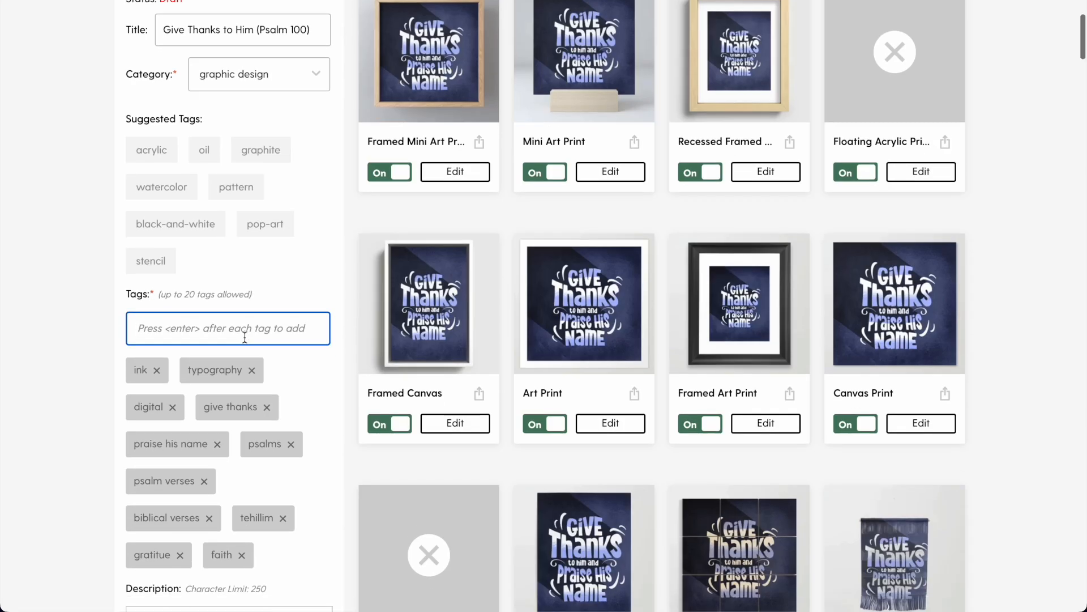
text(judaism)
key(Return)
text(christianity)
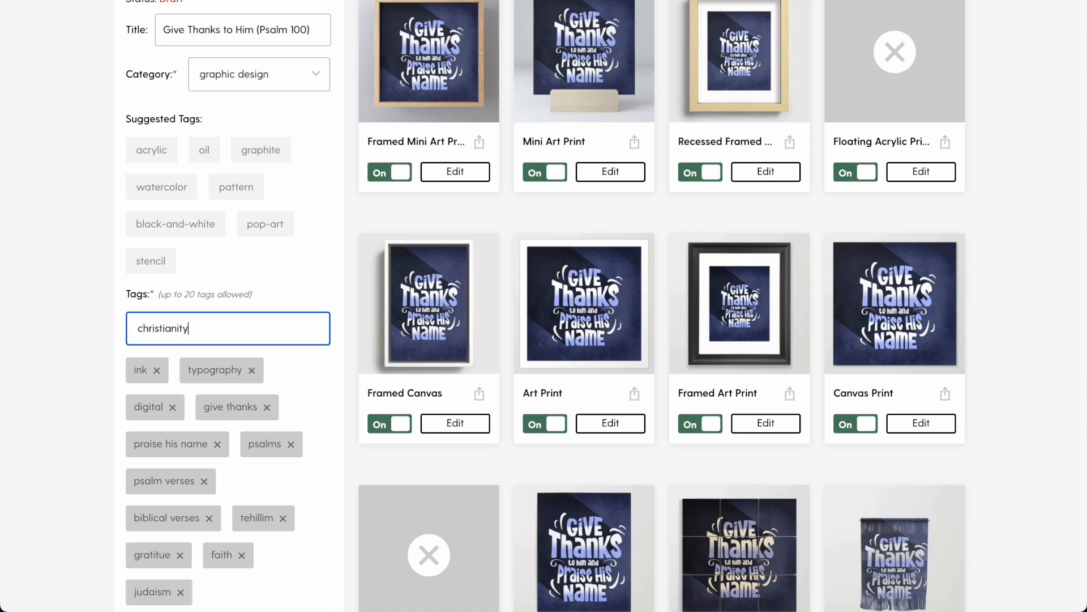
key(Return)
- Paste the copied Psalm 100:4-5 passage as the description and delete its lines from "Enter his gates" through "his courts with praise;"
scroll(316, 345, down, 5)
click(225, 416)
key(ctrl+v)
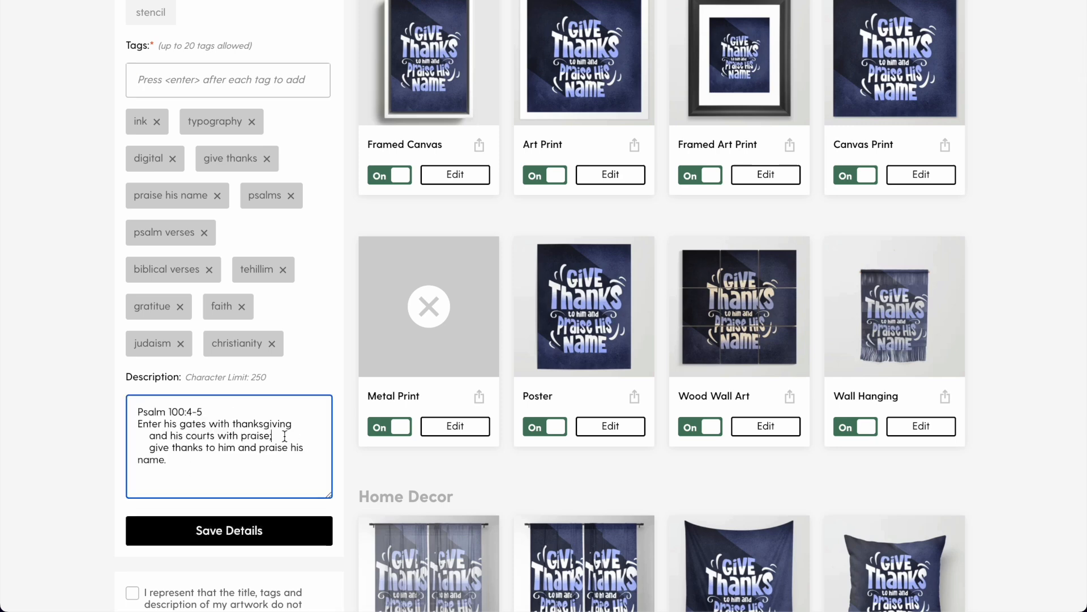
drag(294, 437, 112, 430)
key(BackSpace)
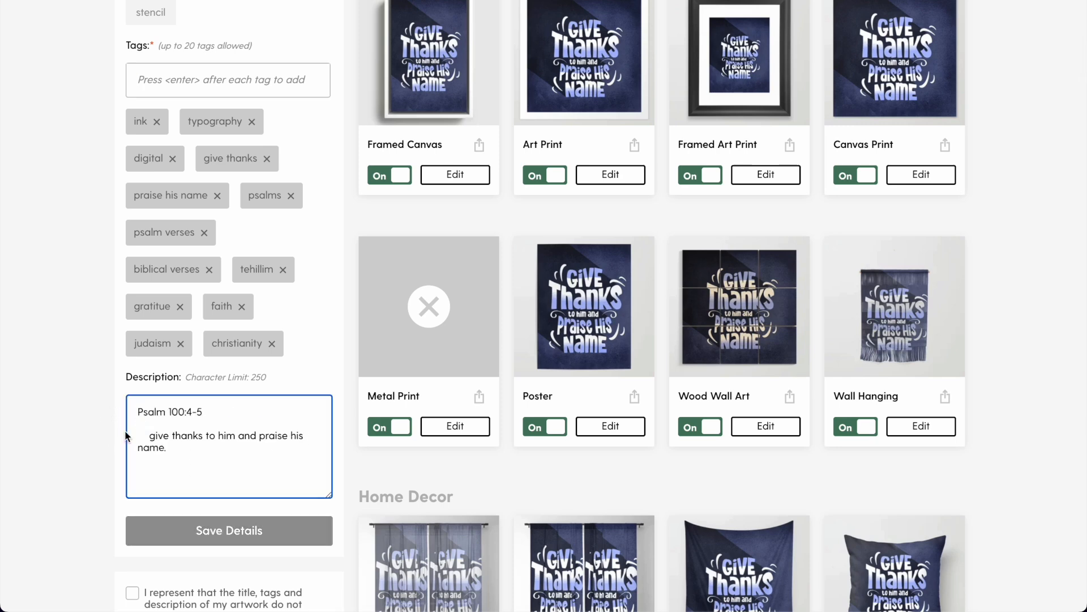
- Remove the indentation before "give thanks to him and praise his name." and tidy the line spacing under the Psalm heading
click(146, 435)
key(BackSpace)
key(BackSpace)
key(BackSpace)
key(BackSpace)
key(BackSpace)
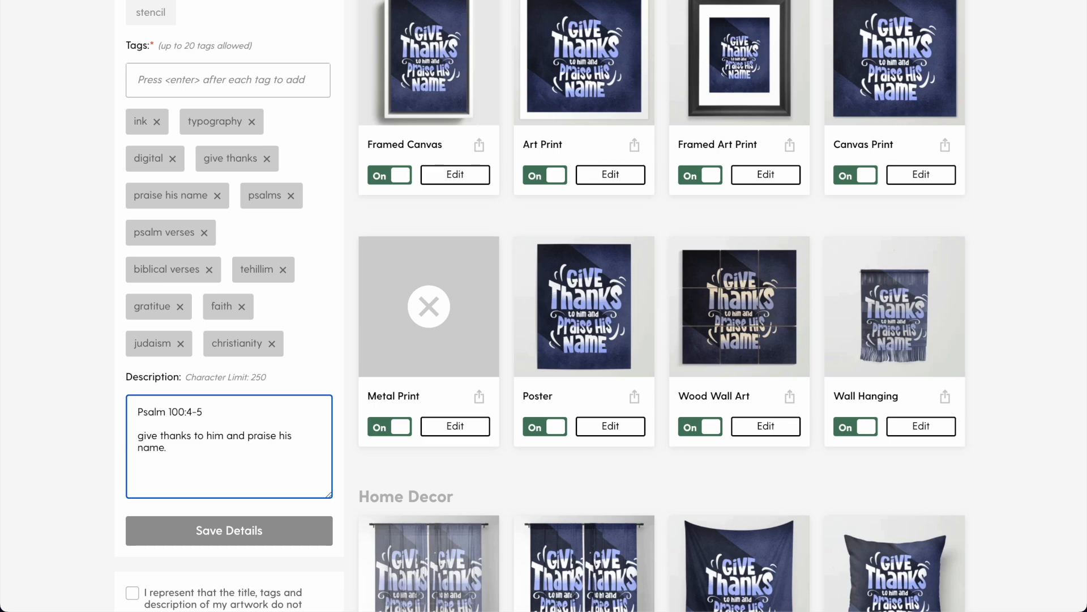
key(BackSpace)
key(Return)
- Accept the statement about the artwork's title, tags and description, and publish the design
click(85, 495)
scroll(113, 498, down, 2)
click(132, 504)
scroll(285, 414, down, 5)
click(281, 394)
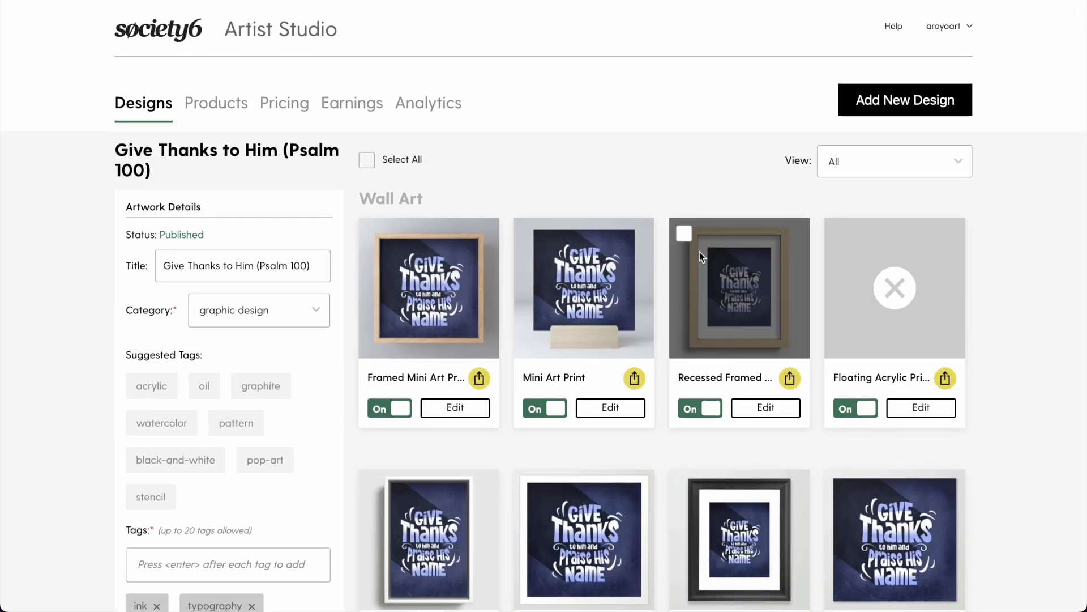
- Copy the share link of the Jigsaw Puzzle in the Office products and open it in the browser
scroll(699, 251, down, 10)
scroll(600, 372, down, 20)
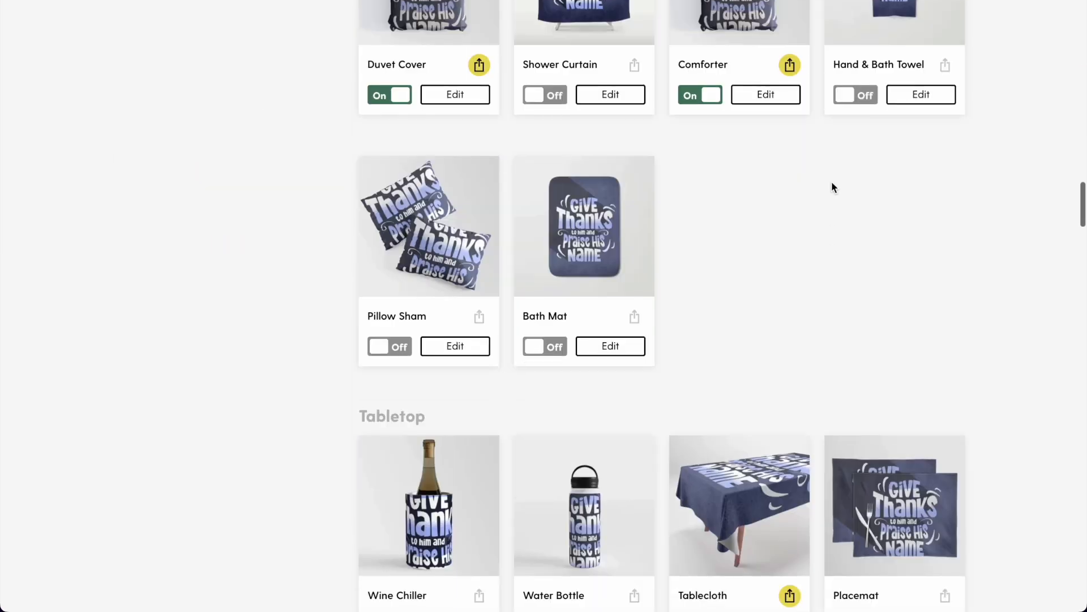
scroll(833, 187, down, 19)
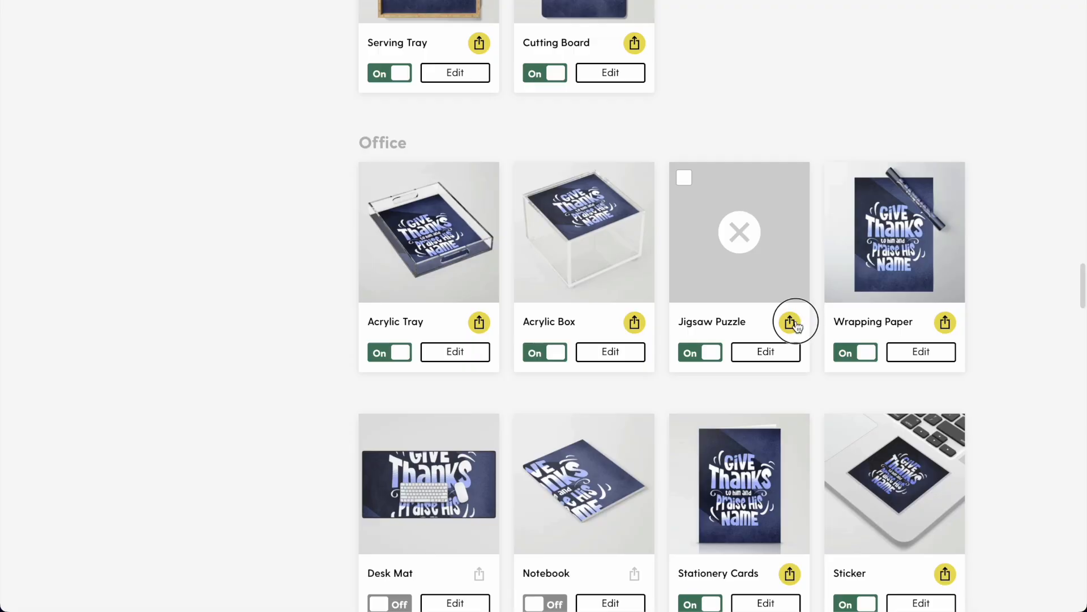
click(796, 325)
click(668, 317)
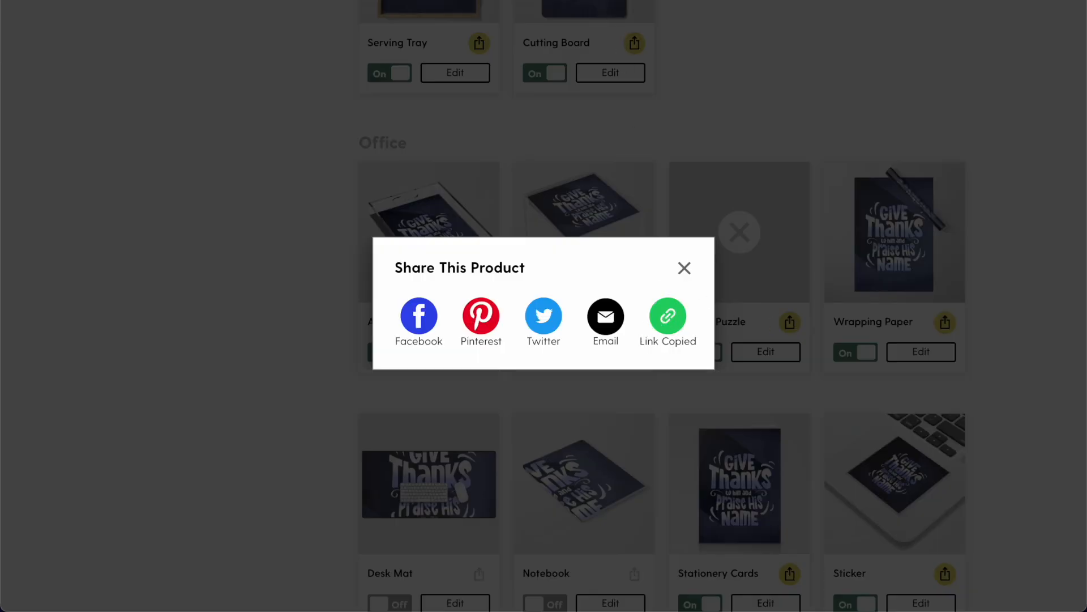
click(599, 21)
key(super+v)
key(Return)
- Examine the Jigsaw Puzzle product page, including the curator part of its link, the related searches and the other products available with the design
drag(456, 24, 538, 31)
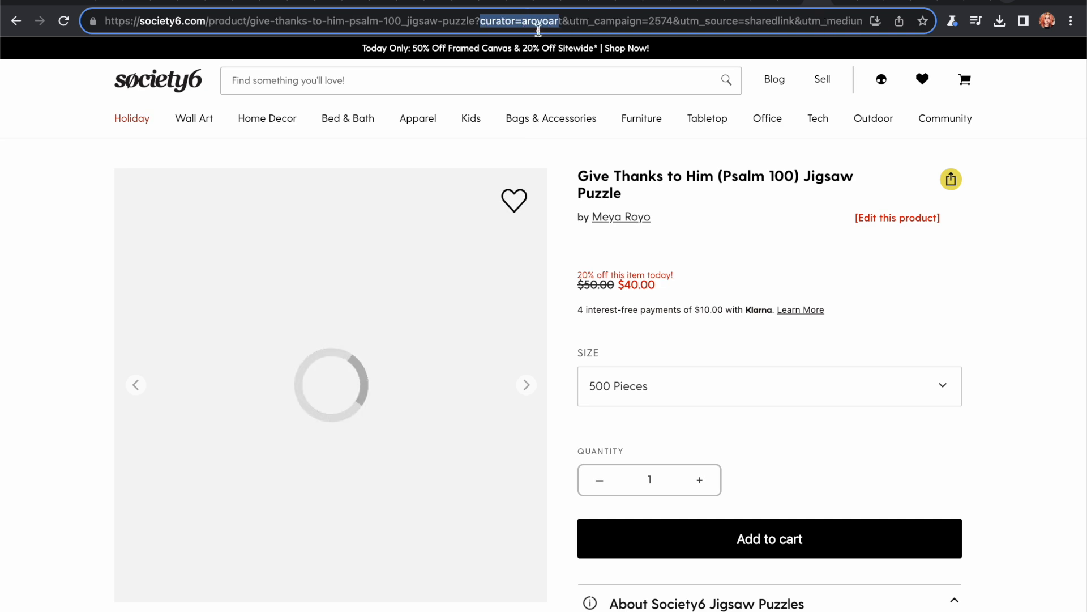
scroll(767, 235, down, 10)
scroll(768, 235, down, 8)
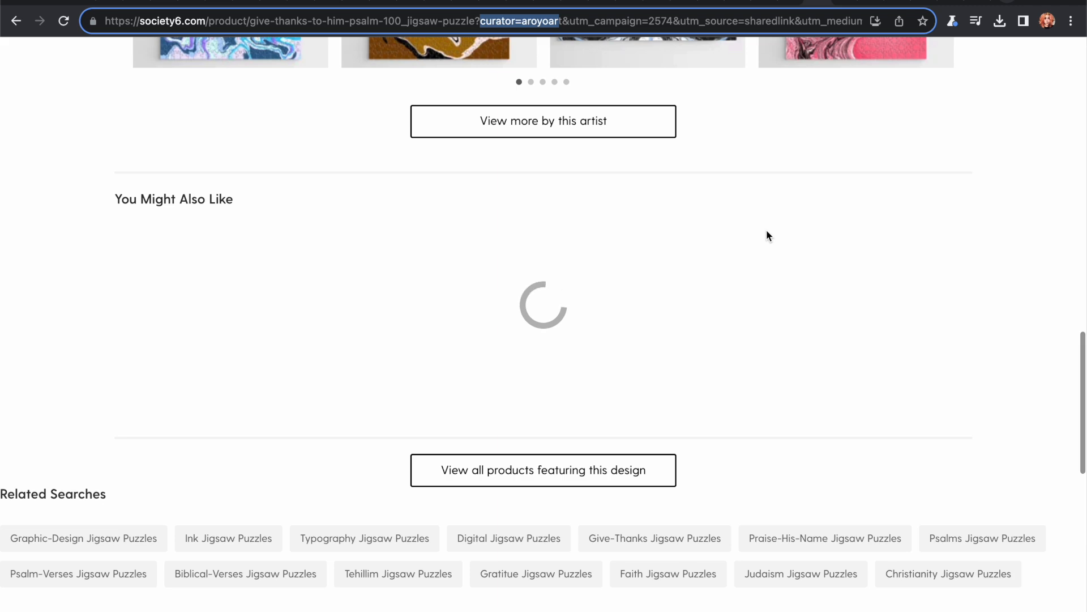
scroll(767, 235, down, 5)
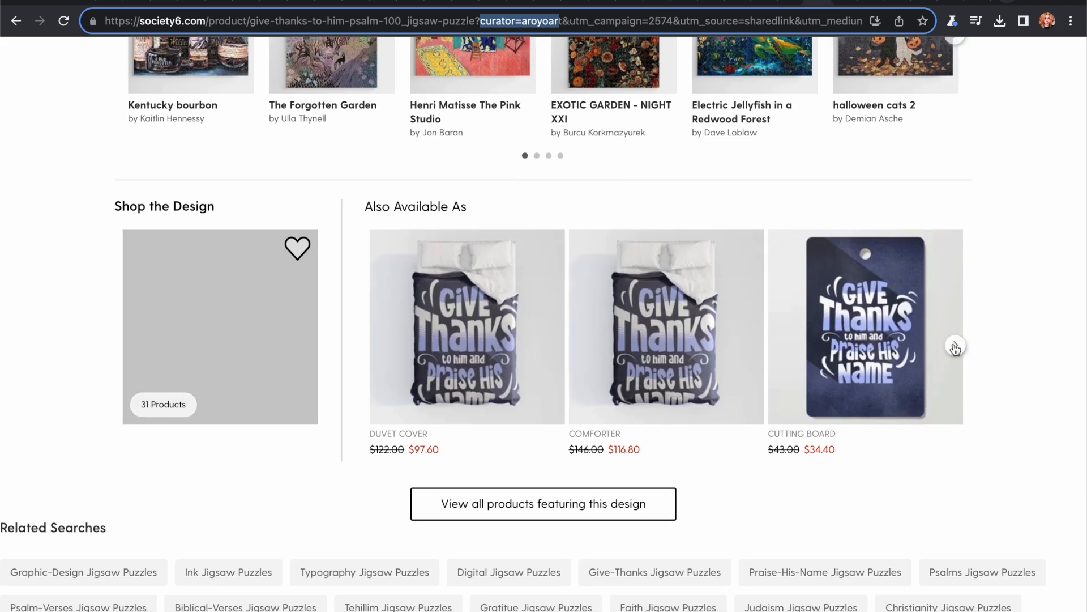
click(955, 347)
click(957, 346)
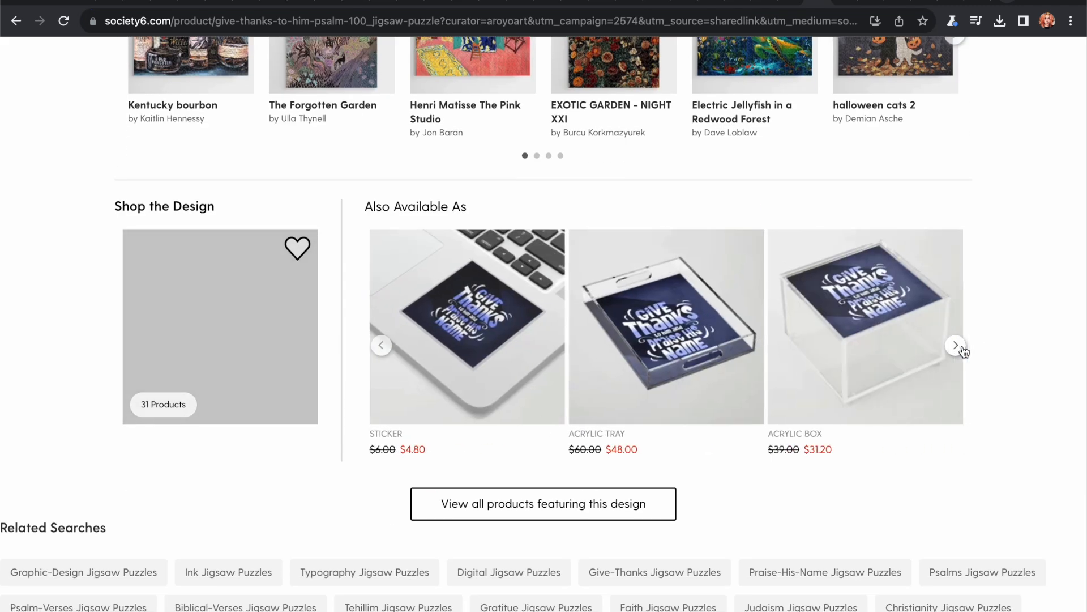
scroll(729, 309, up, 5)
scroll(727, 309, up, 15)
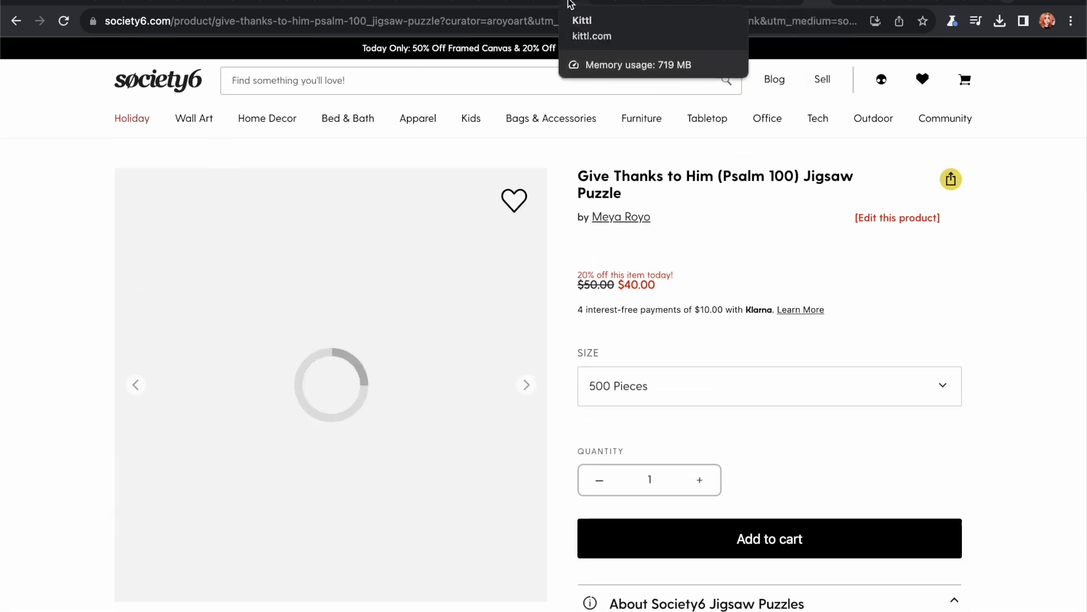
- Switch to Kittl and create a new project with a 5000 × 5000 pixel artboard at 300 DPI
click(599, 3)
click(588, 3)
click(579, 3)
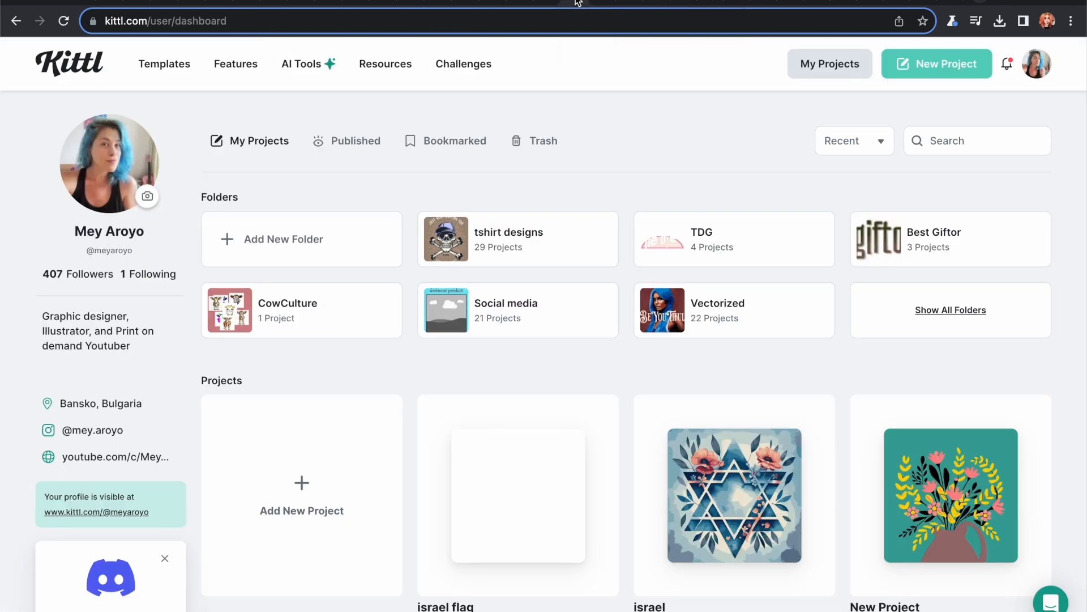
click(916, 73)
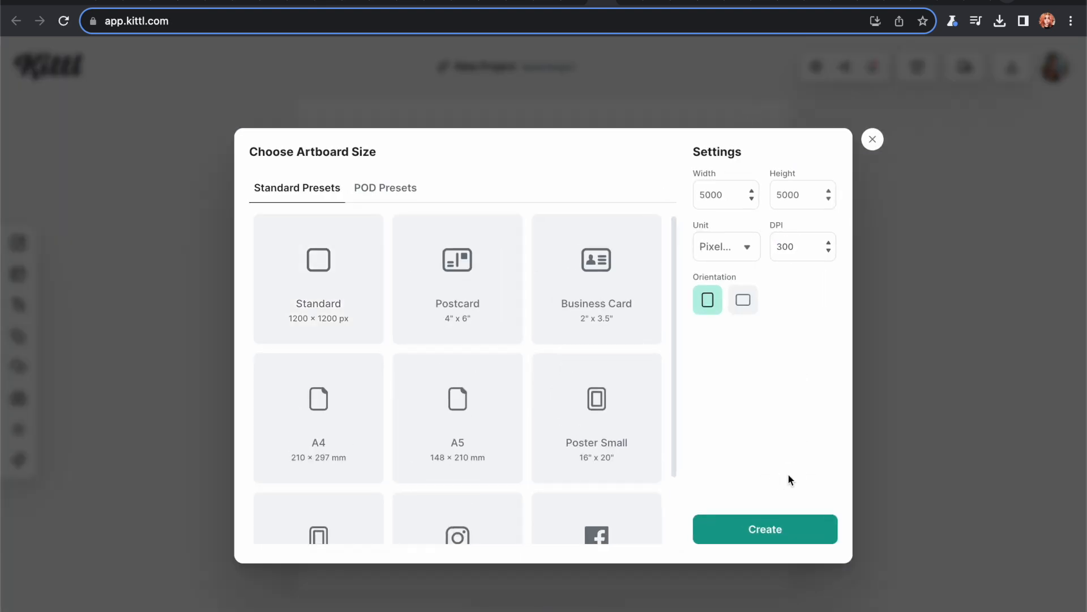
click(776, 527)
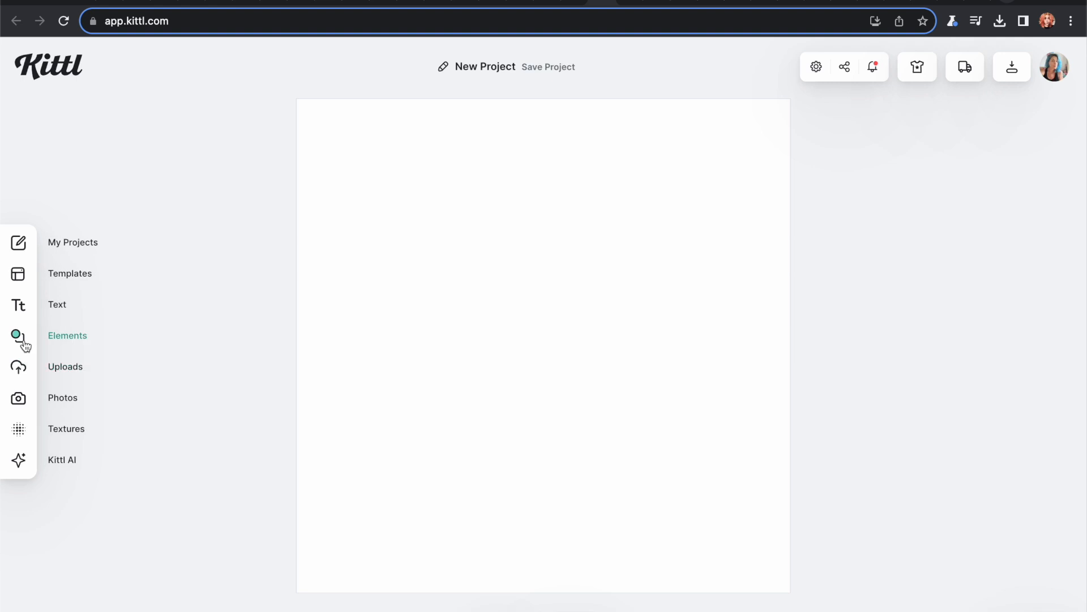
- Place the uploaded "Give Thanks and Praise His Name" image with autumn leaves and sunburst background on the artboard
click(19, 368)
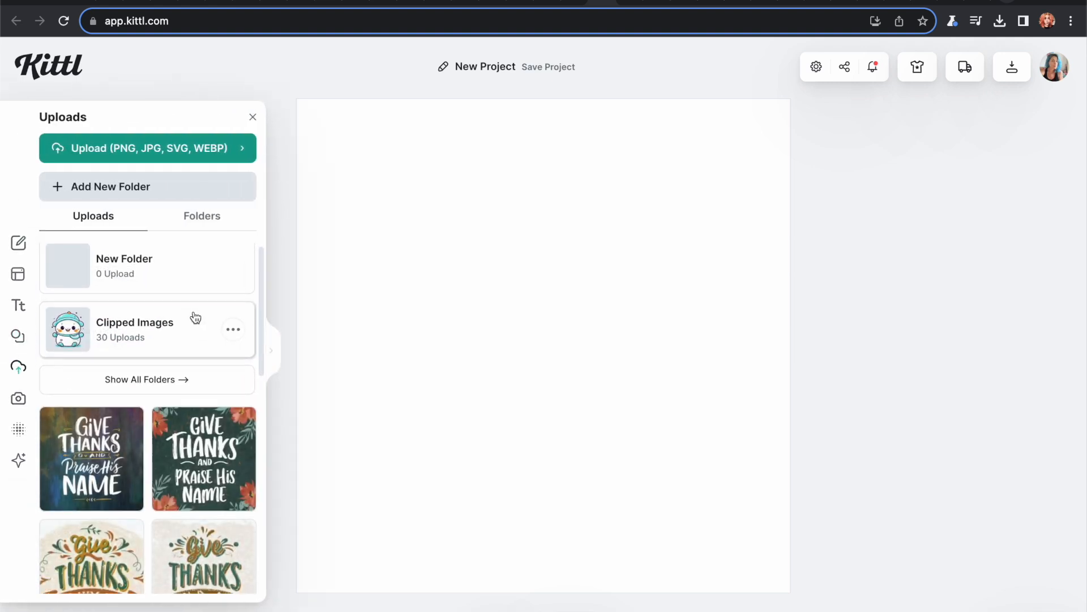
scroll(195, 316, down, 3)
scroll(194, 316, down, 2)
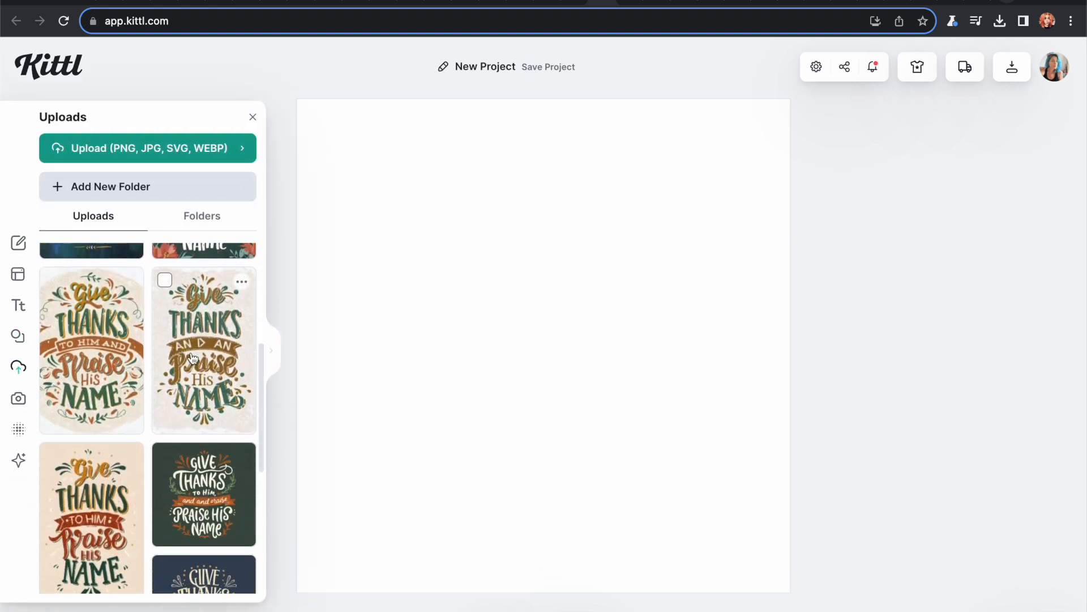
scroll(193, 357, down, 2)
scroll(205, 403, down, 2)
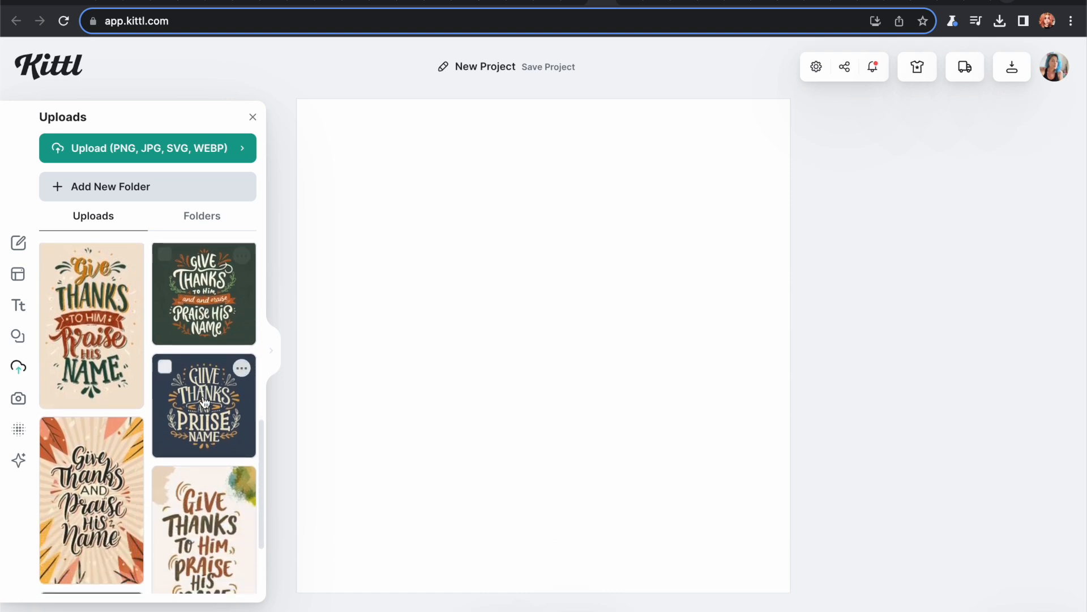
scroll(205, 403, down, 2)
scroll(126, 404, down, 1)
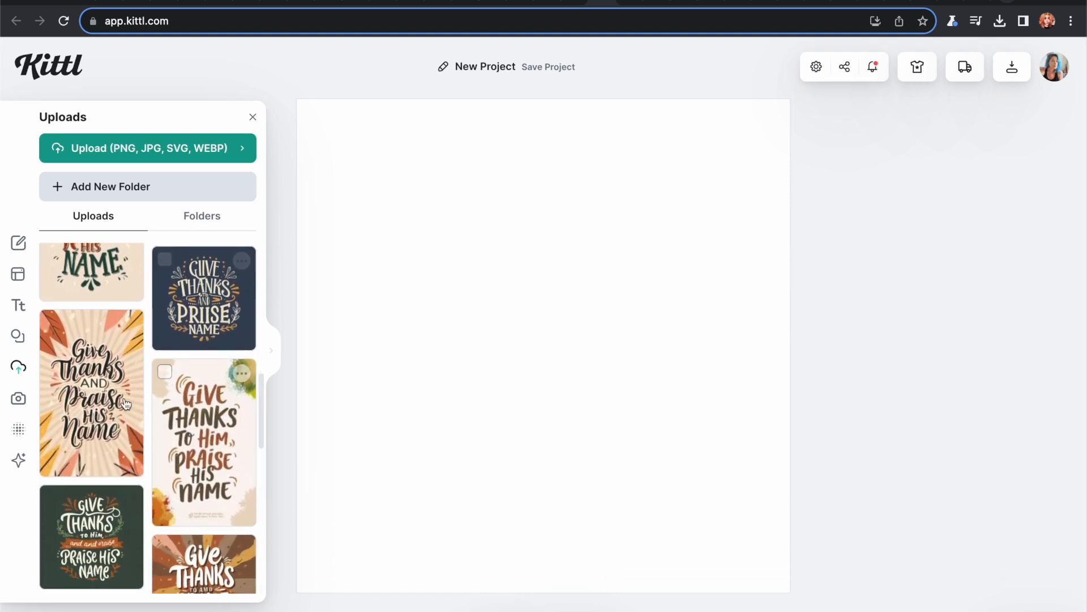
click(109, 401)
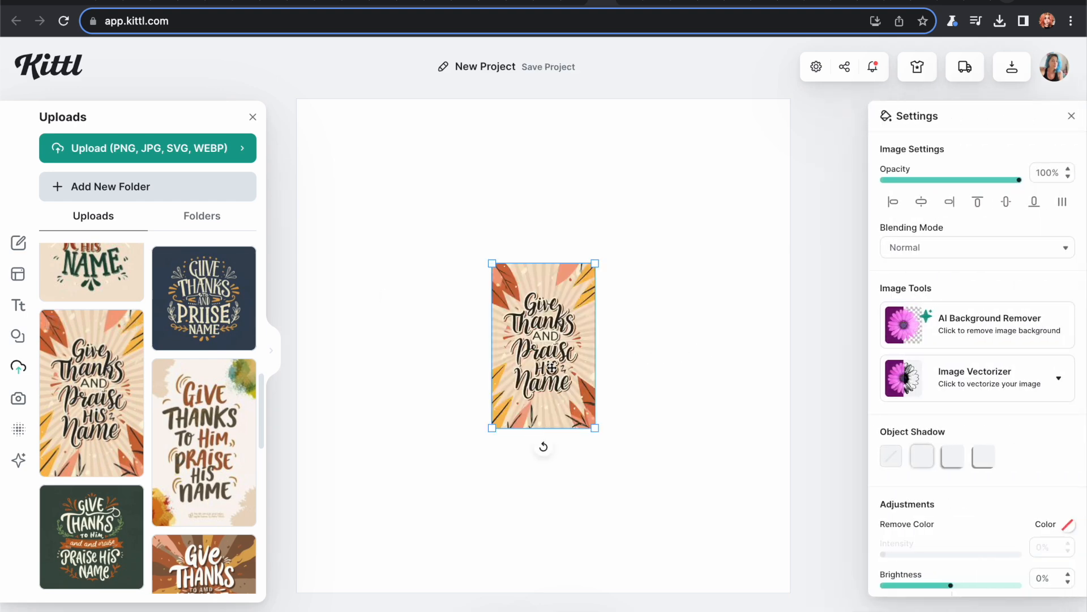
- Vectorize the placed image with 16 colors
click(1022, 382)
drag(899, 435, 1020, 428)
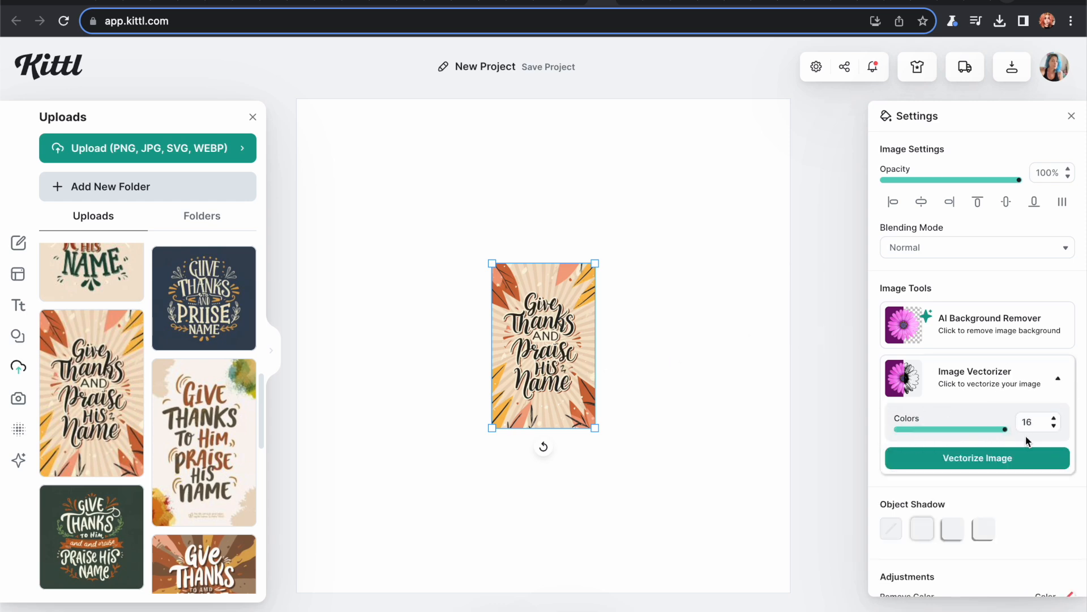
click(991, 463)
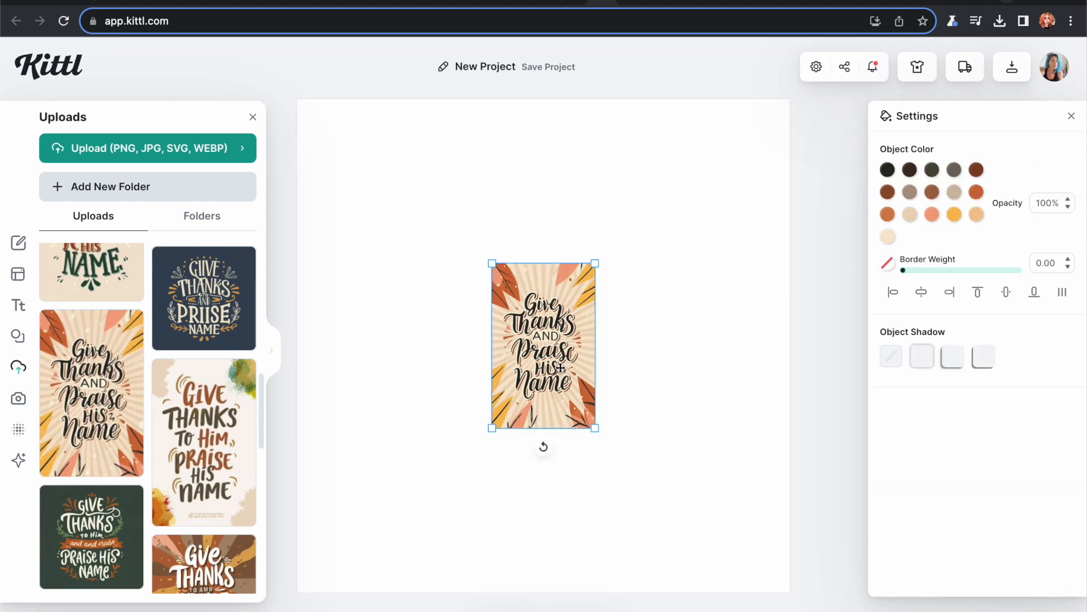
- Enlarge the vectorized artwork to the artboard's full height and center it horizontally
drag(558, 352, 436, 514)
drag(474, 426, 732, 151)
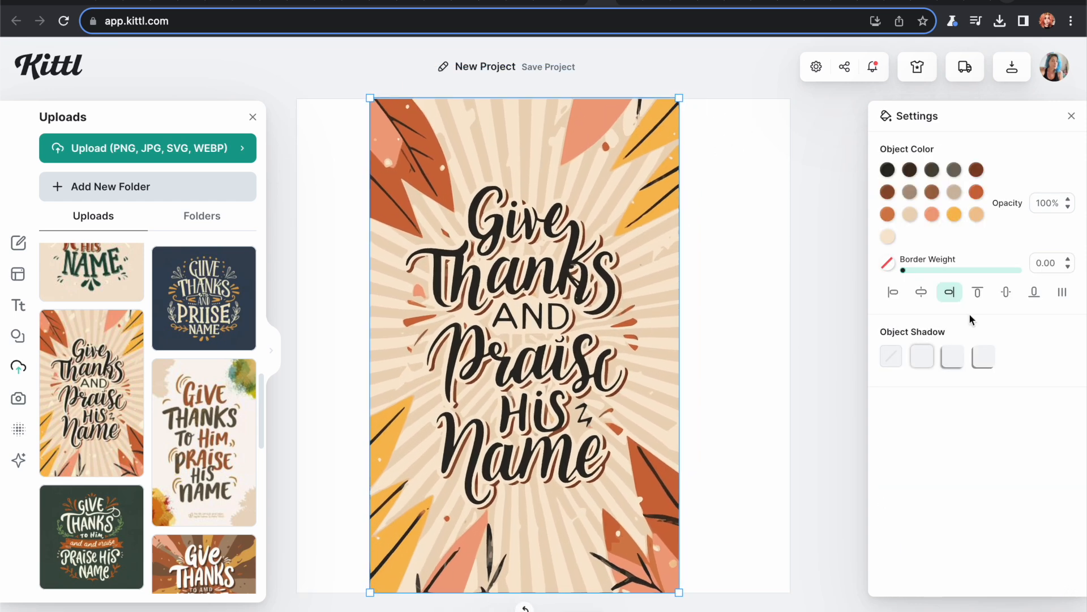
click(921, 292)
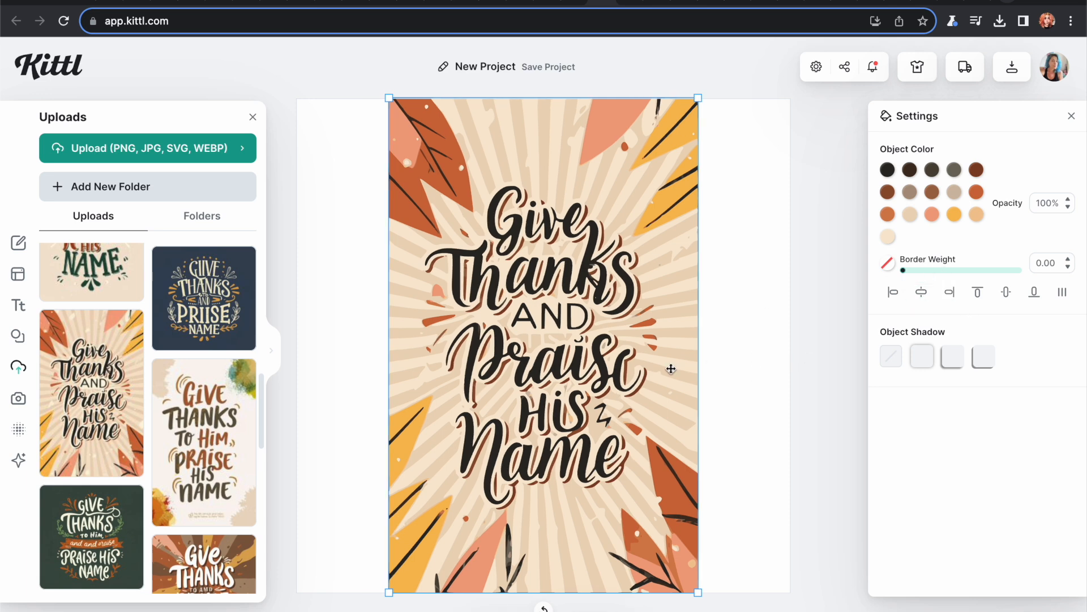
- Recolor the artwork's two darkest colors to black (000000)
click(887, 170)
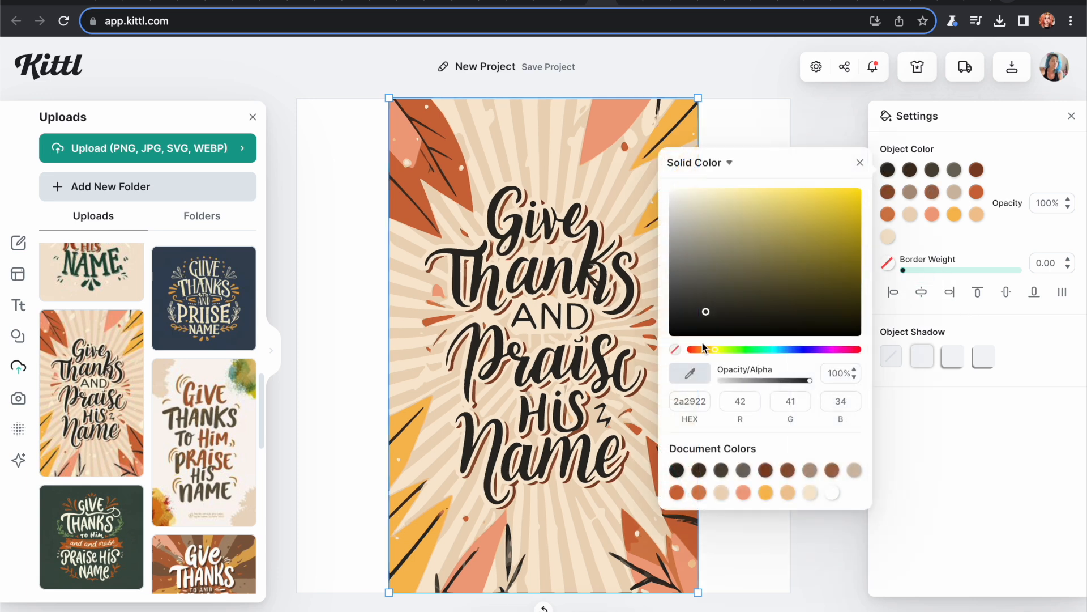
drag(694, 311, 640, 362)
click(916, 193)
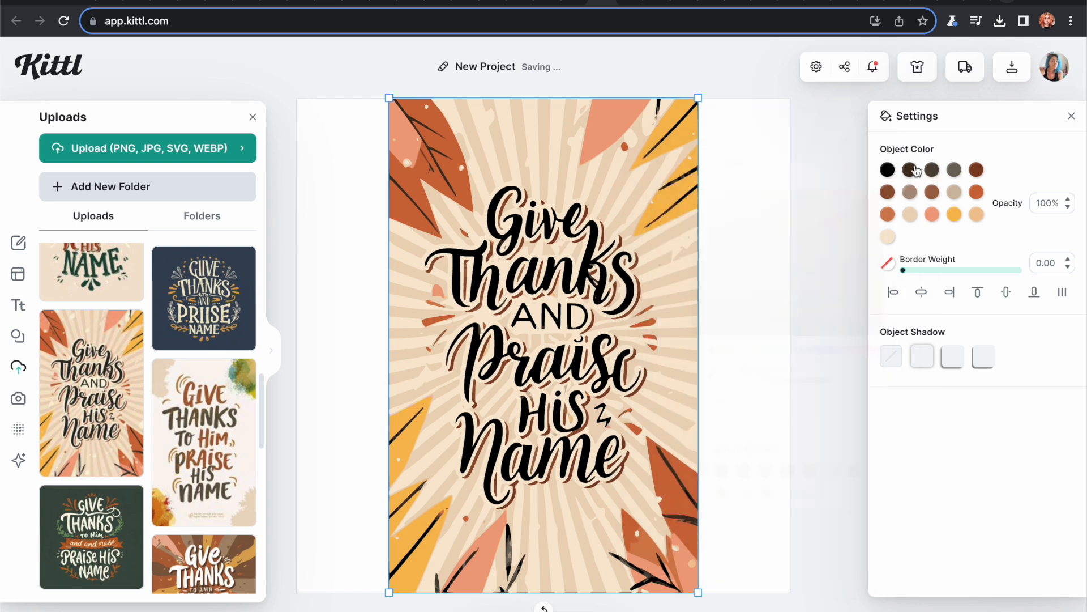
click(712, 373)
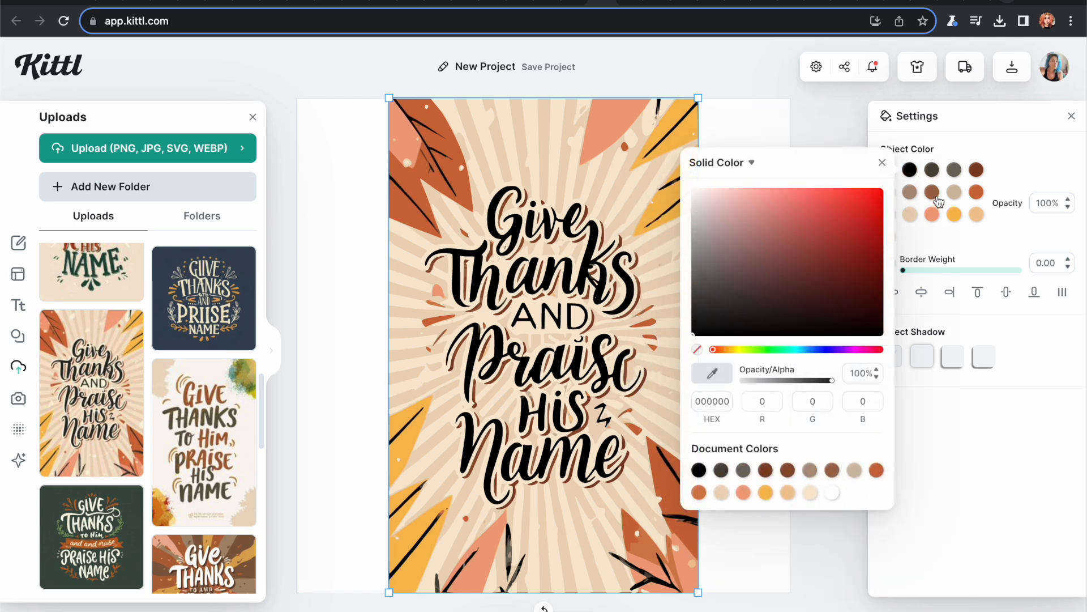
- Set the artboard's custom width to 3500 pixels
click(817, 66)
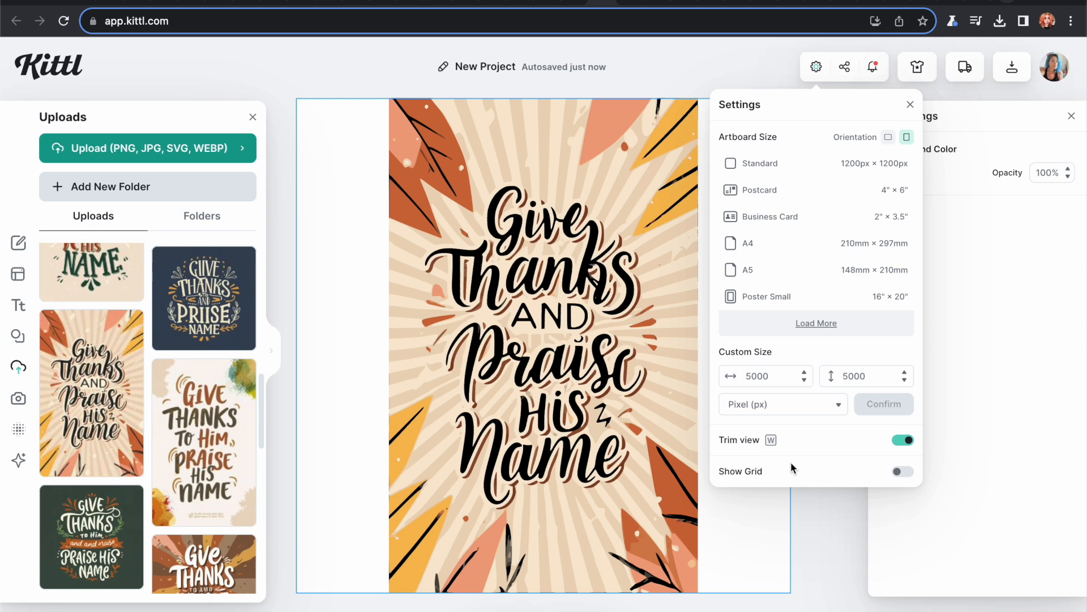
double_click(765, 376)
double_click(856, 375)
double_click(767, 377)
text(3)
key(Return)
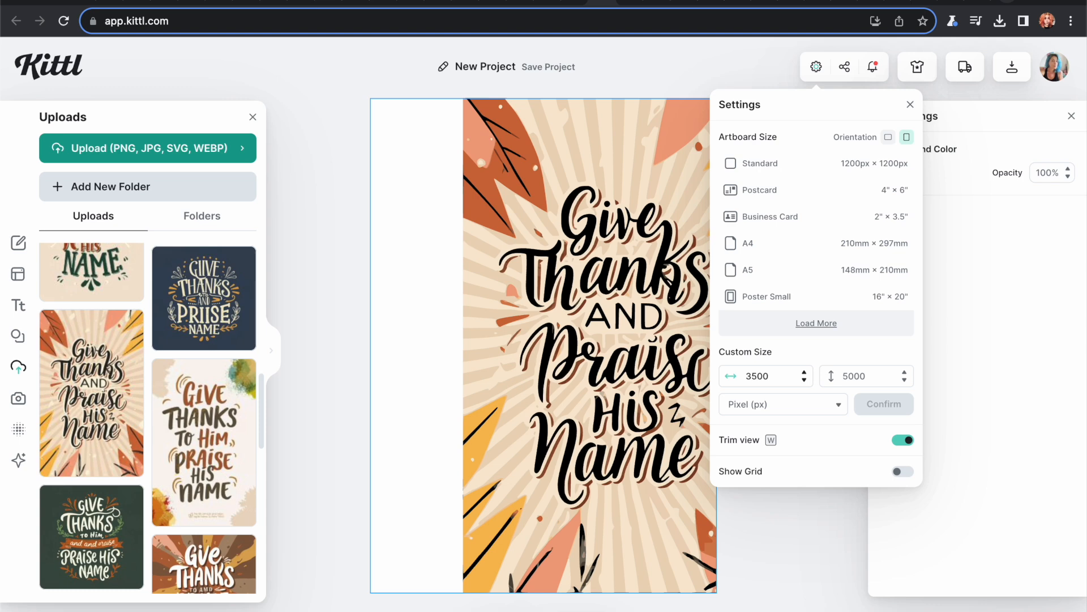
- Align the artwork to the artboard's left edge, enlarge it to the full artboard width, and center it horizontally and vertically
drag(549, 419, 523, 415)
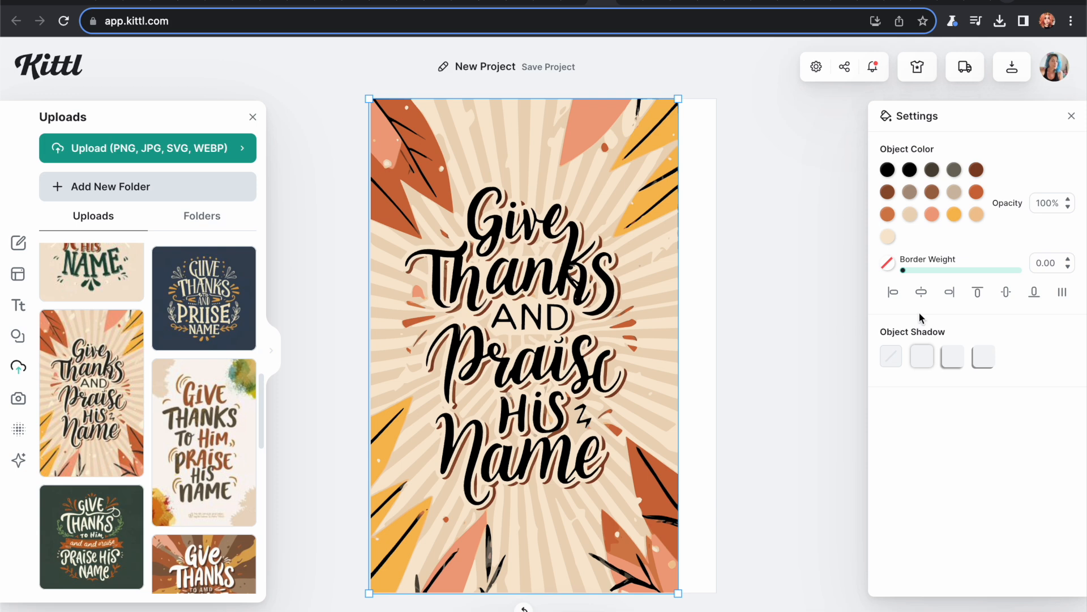
click(894, 296)
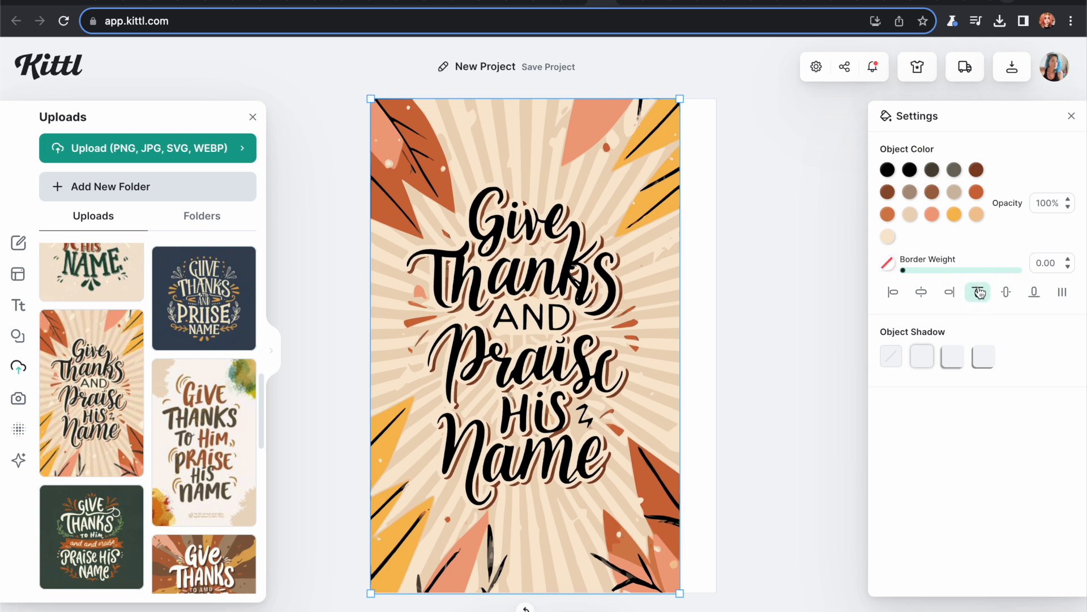
drag(680, 594, 717, 611)
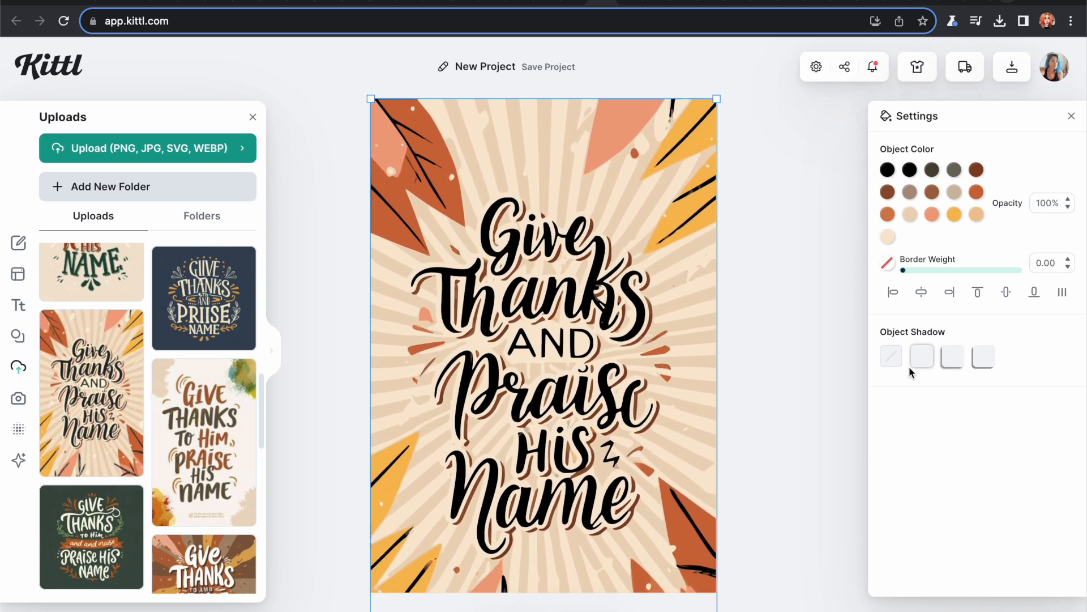
click(922, 292)
click(1007, 293)
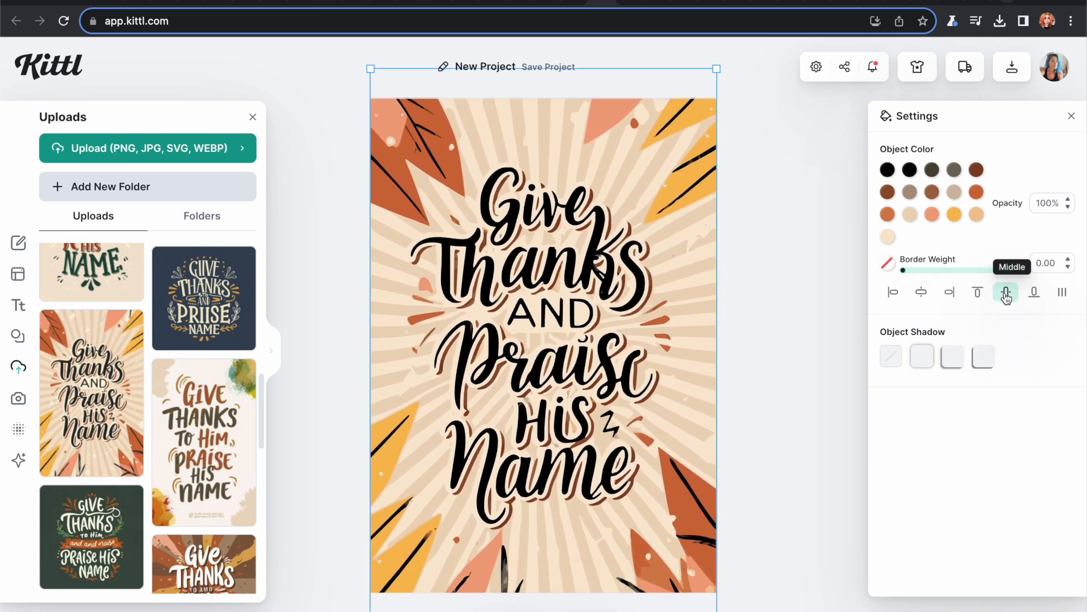
- Set the design's download resolution to 300 DPI and enter a new download height
click(797, 320)
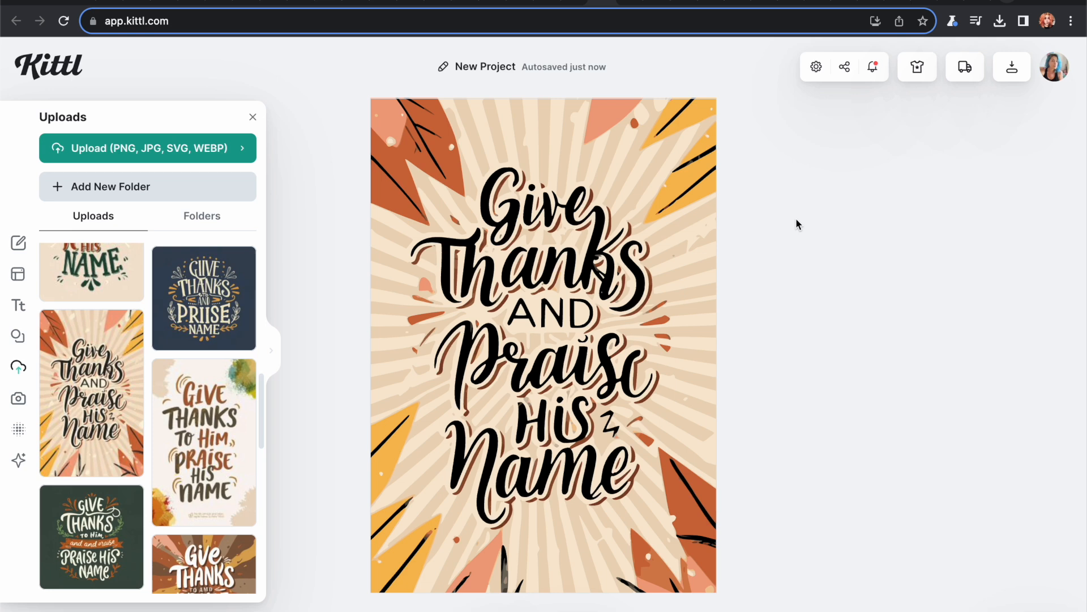
click(1011, 69)
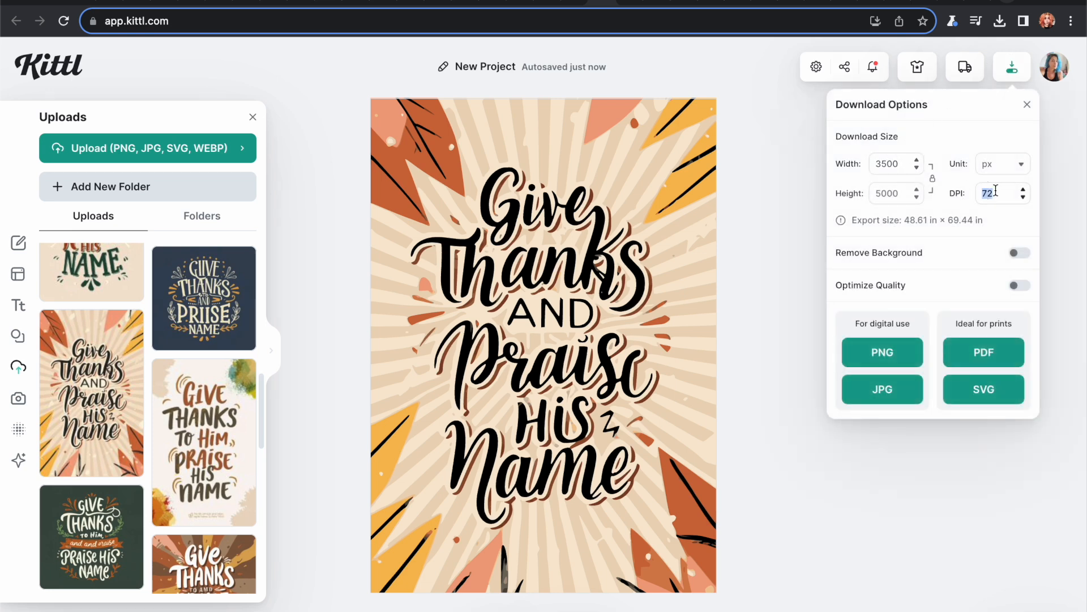
text(300)
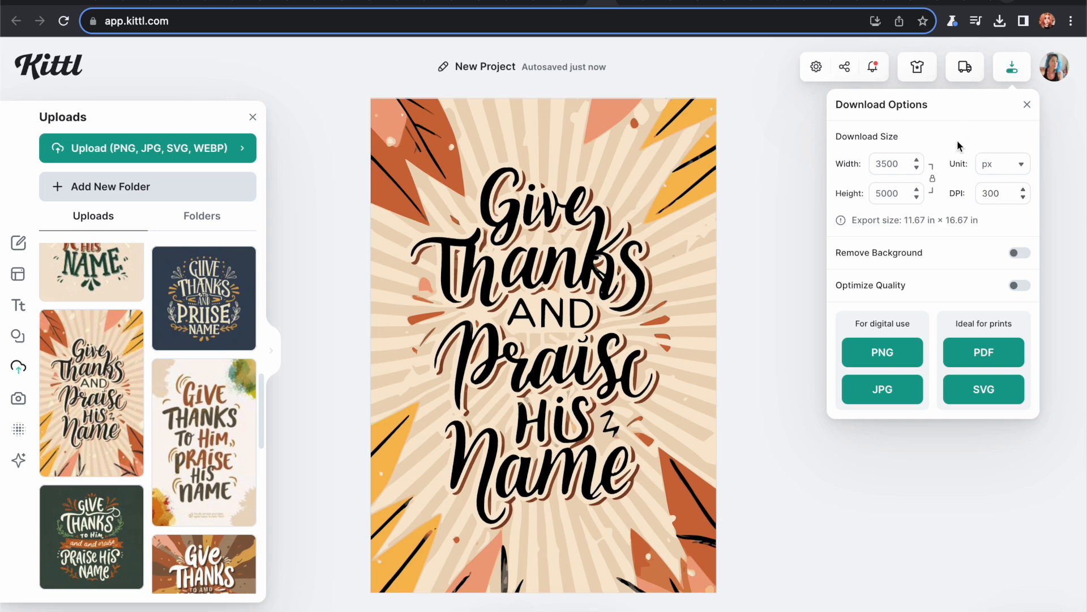
drag(876, 193, 889, 193)
text(108)
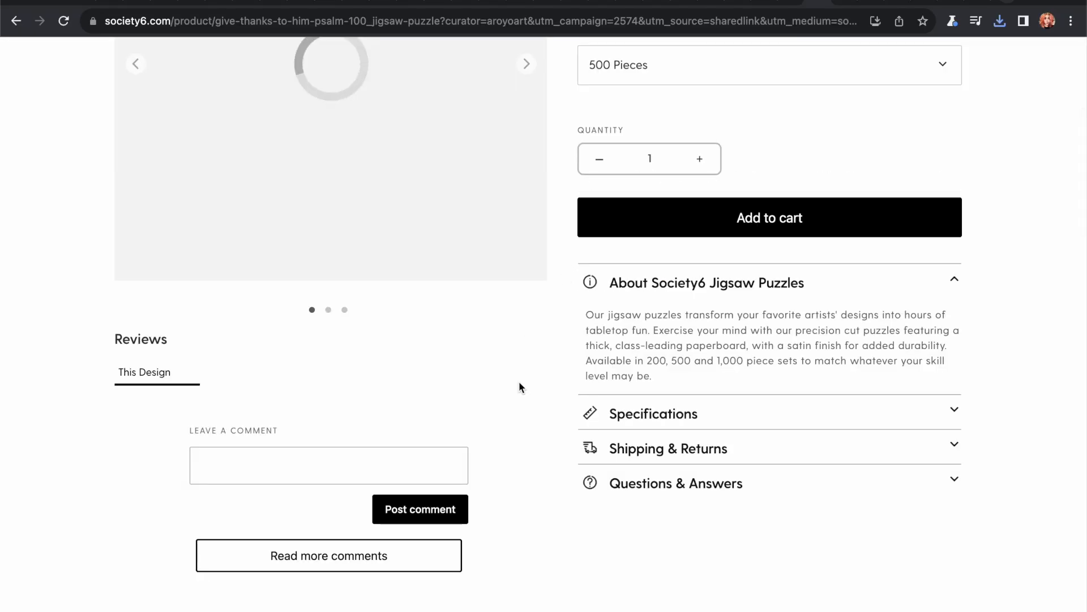
- Switch to Society6 and look through the Psalm 100 jigsaw puzzle's listing, from its preview images down to the other products with the design
scroll(519, 382, up, 5)
click(526, 333)
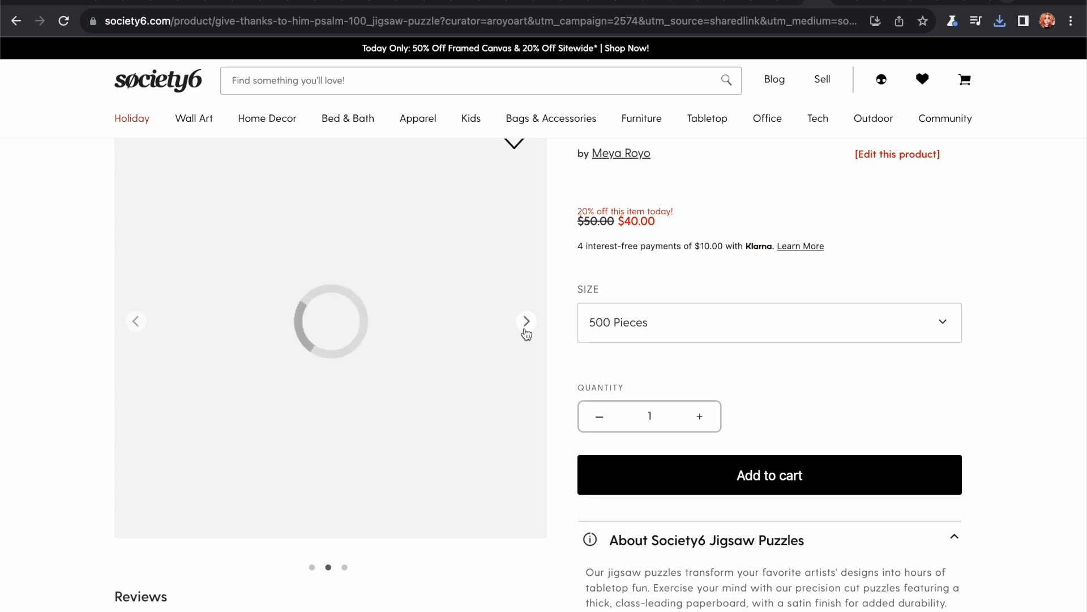
scroll(526, 331, down, 10)
scroll(524, 328, down, 10)
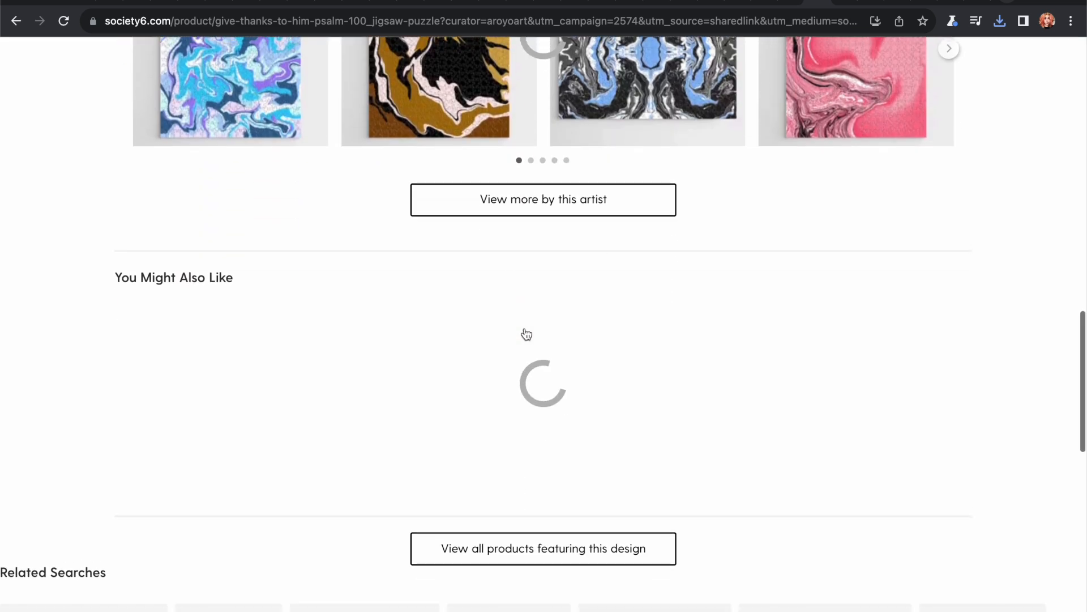
scroll(646, 344, down, 5)
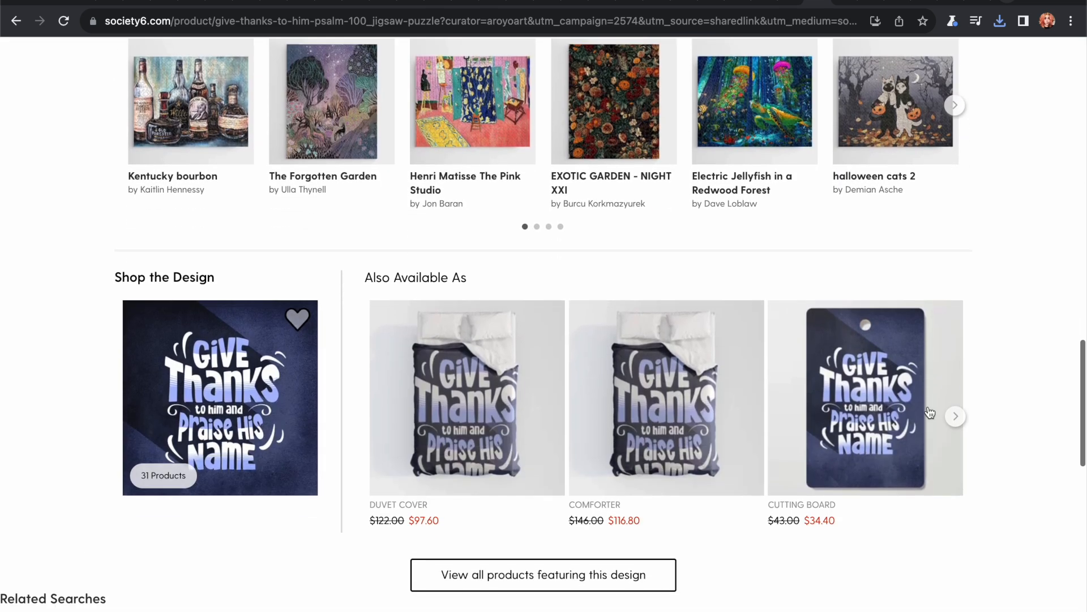
- Browse the other product mockups available with the Give Thanks design, such as serving tray, stationery cards, wrapping paper and prints
click(956, 419)
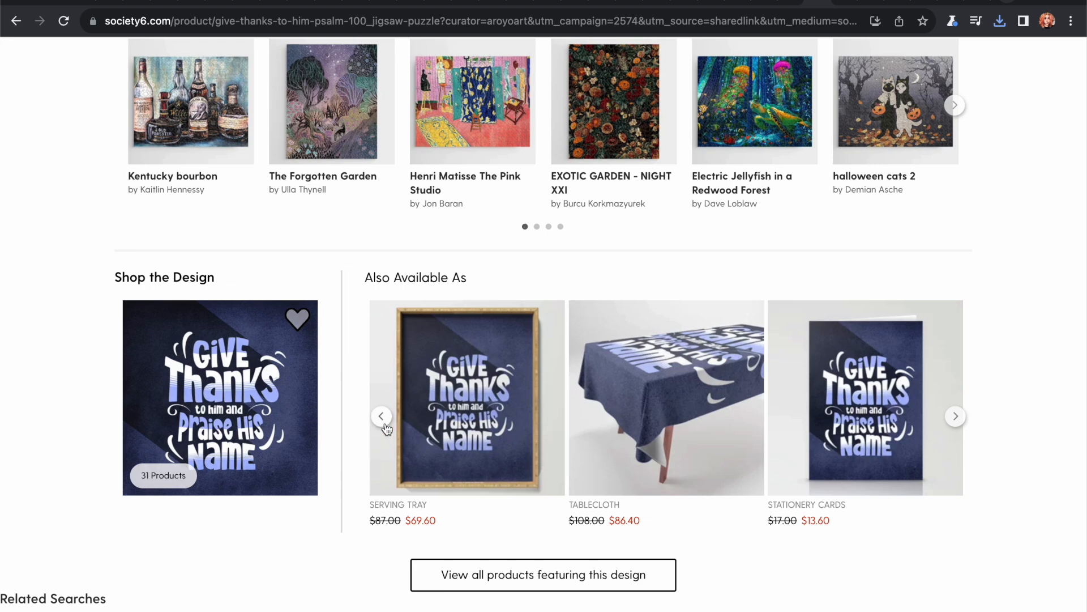
click(383, 420)
click(958, 418)
click(957, 417)
click(382, 419)
click(956, 417)
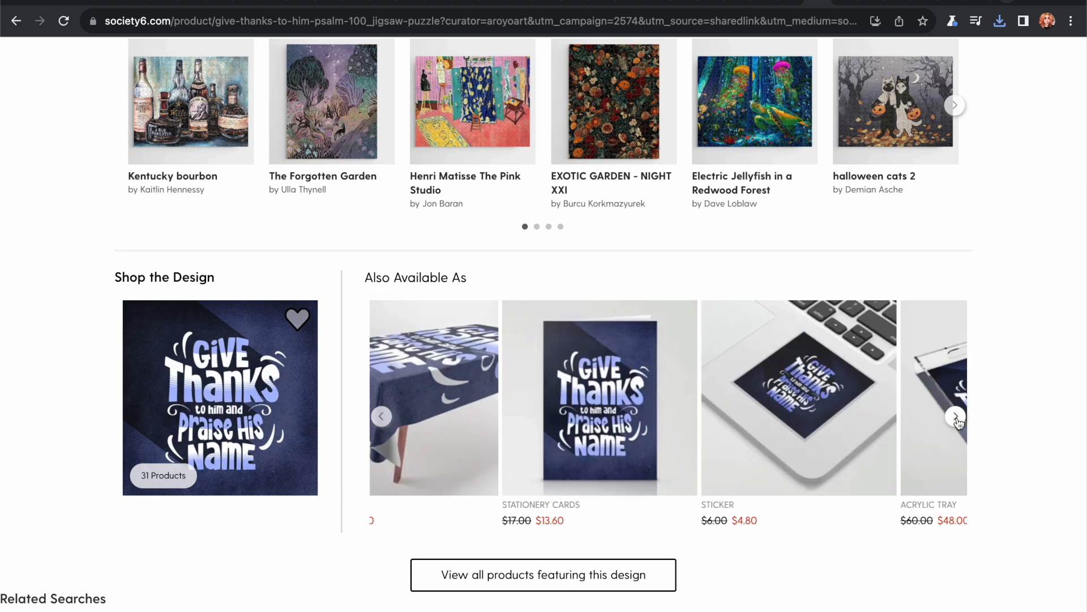
click(957, 420)
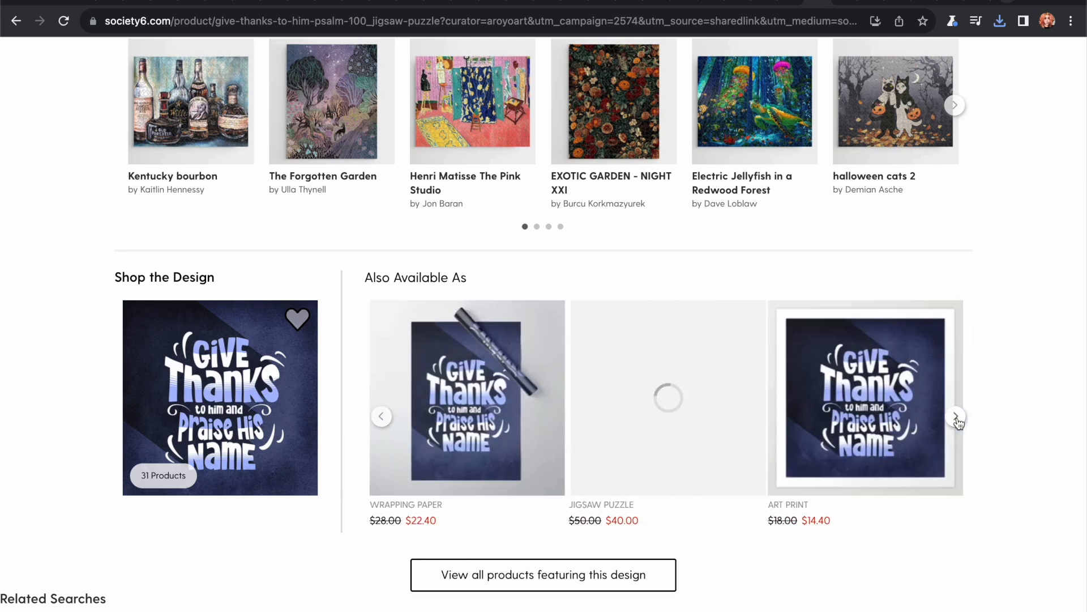
click(957, 418)
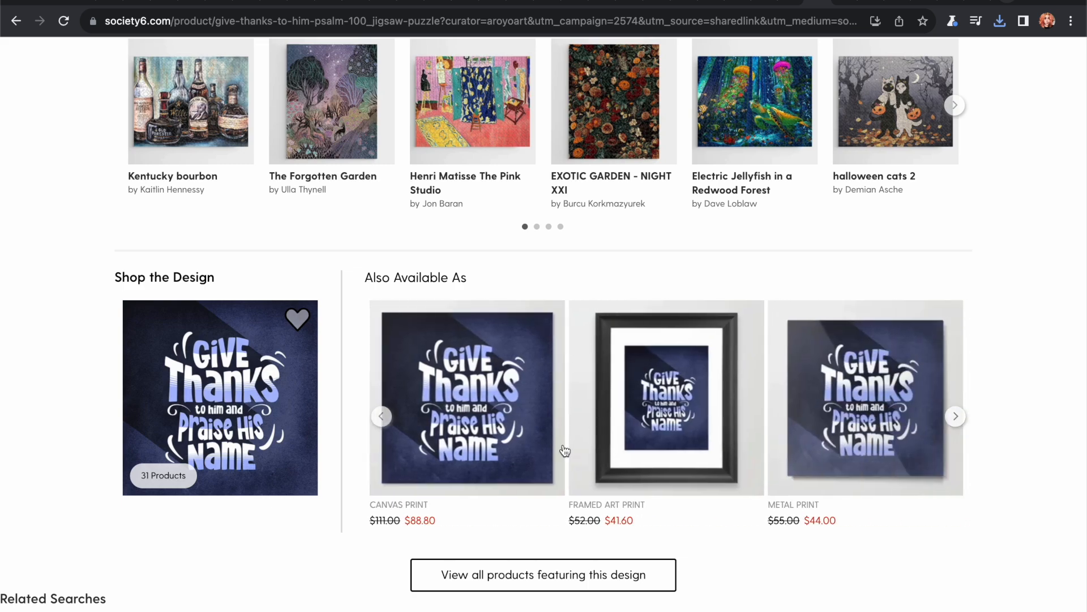
click(955, 416)
scroll(926, 408, down, 2)
click(956, 314)
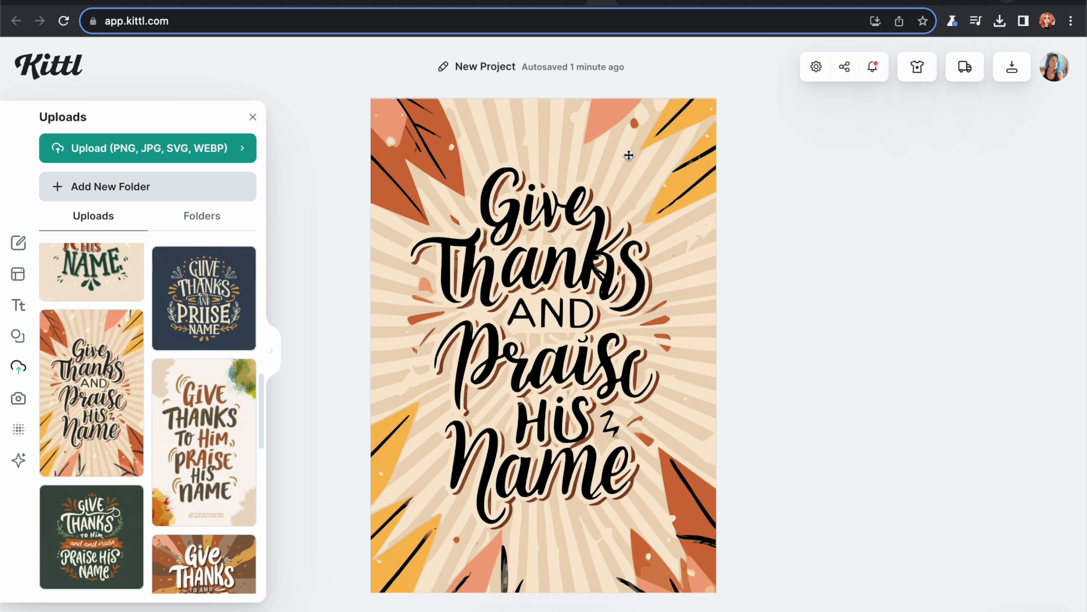
- Check the Society6 art print listing, review the generated "give thanks to him and praise his name" posters in Ideogram, and return to Kittl
click(830, 3)
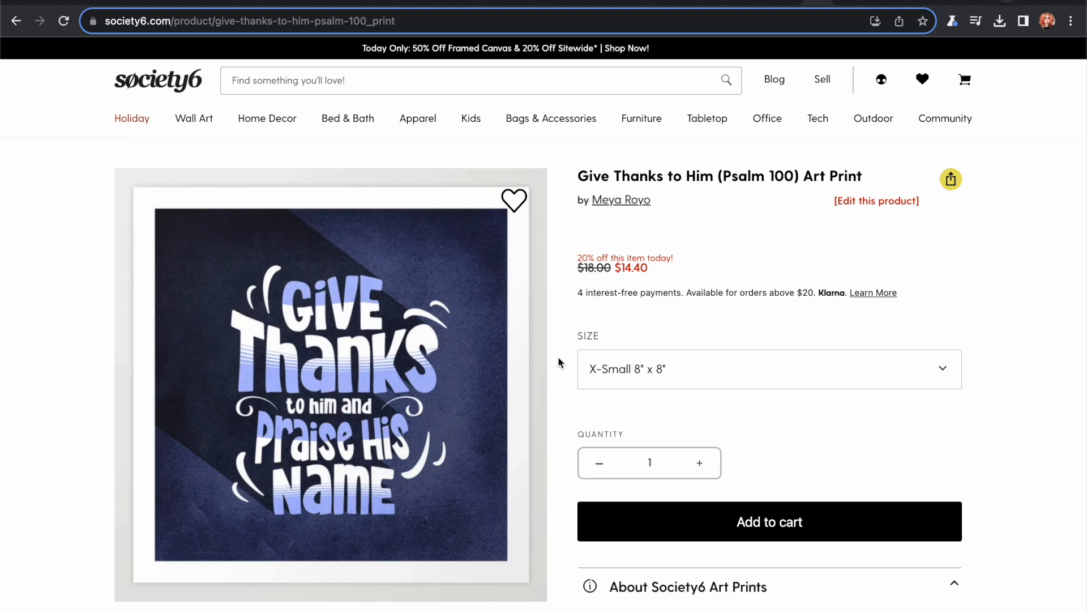
click(410, 3)
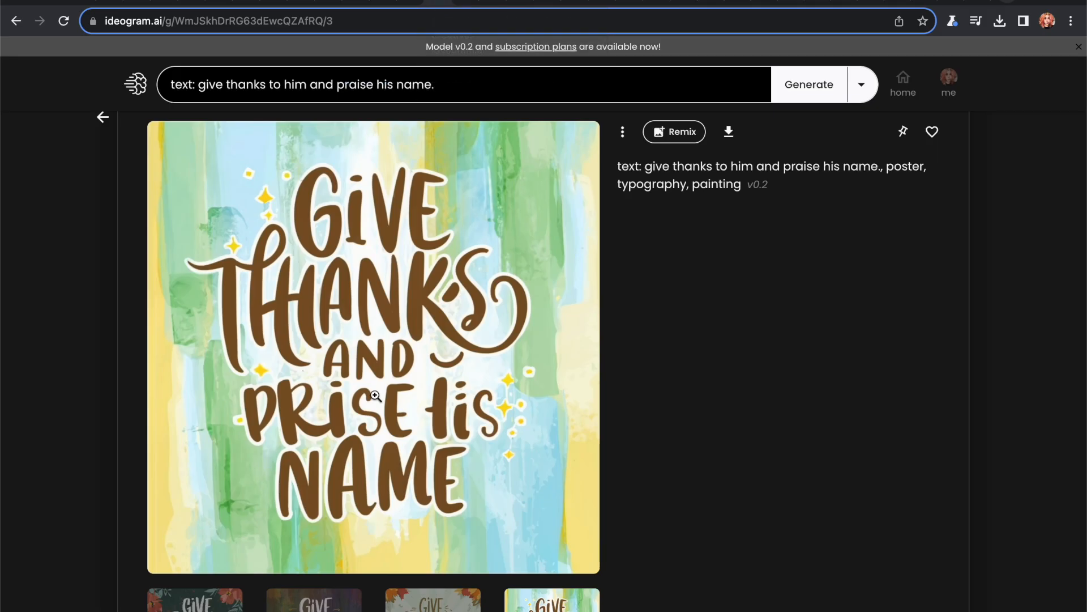
scroll(375, 394, down, 1)
key(Right)
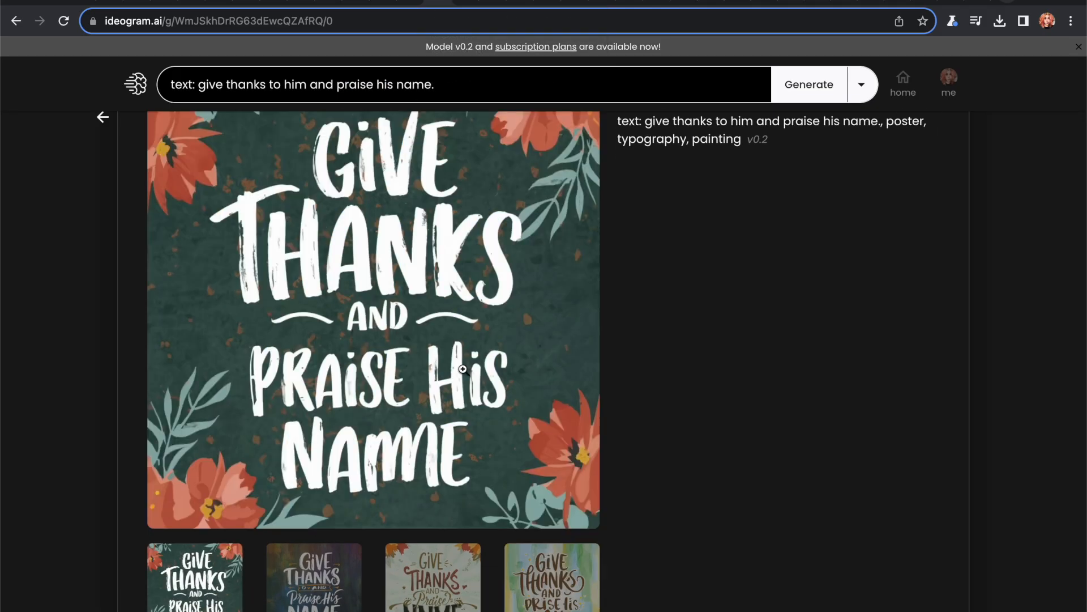
scroll(462, 368, up, 2)
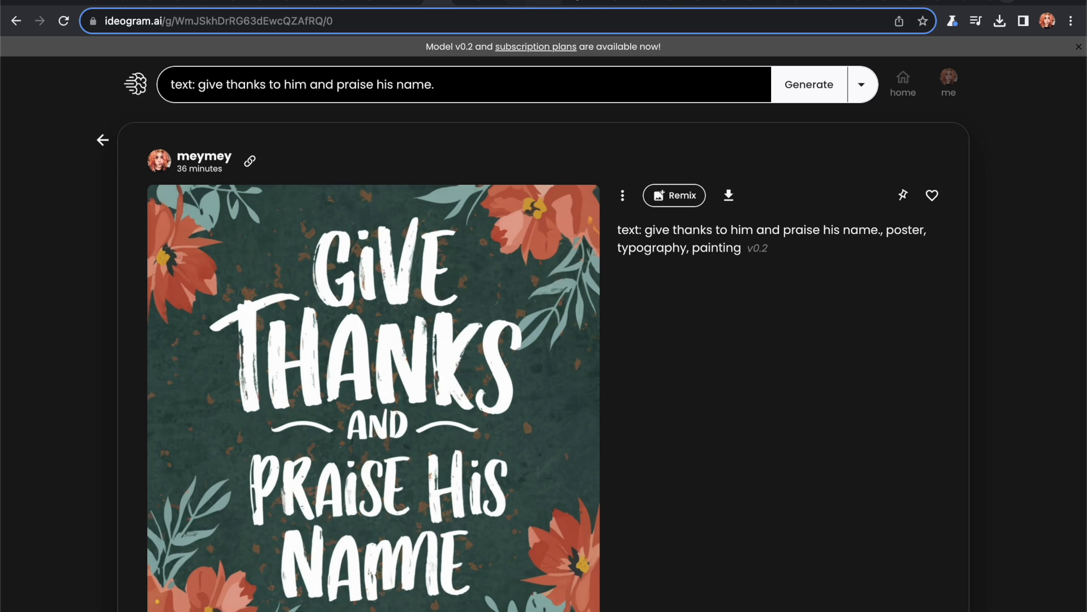
click(601, 1)
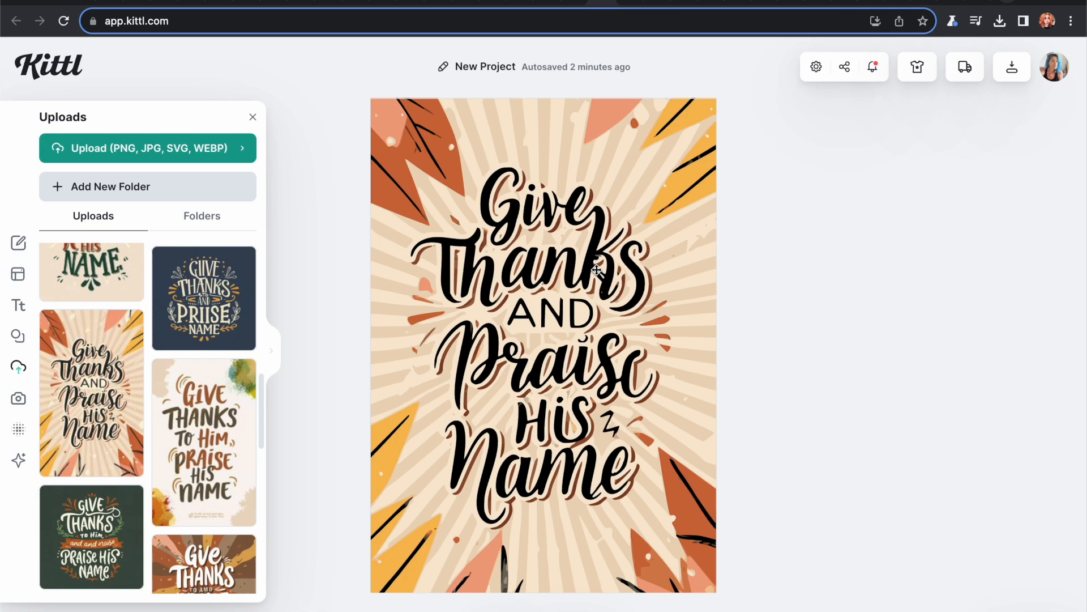